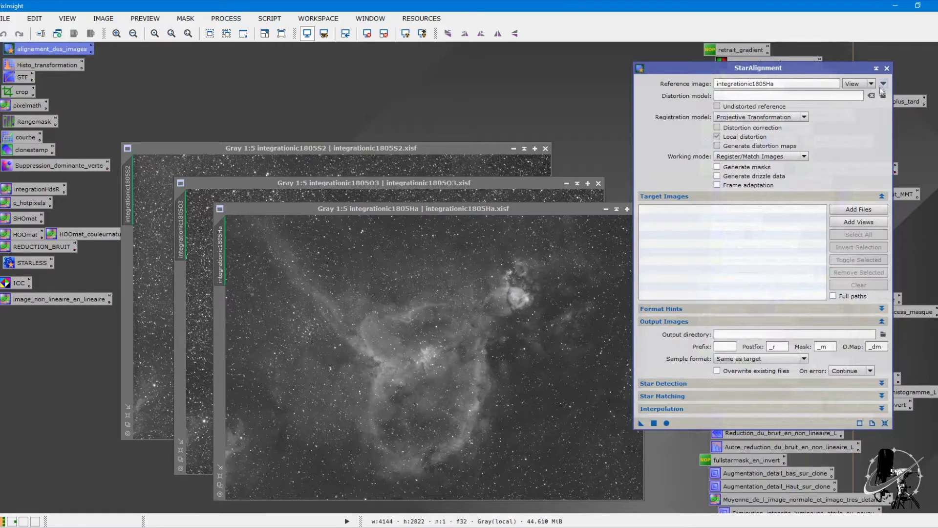
Set the StarAlignment reference image to the integrationic1805S2 view.
{"action": "left_click", "coordinate": [497, 256]}
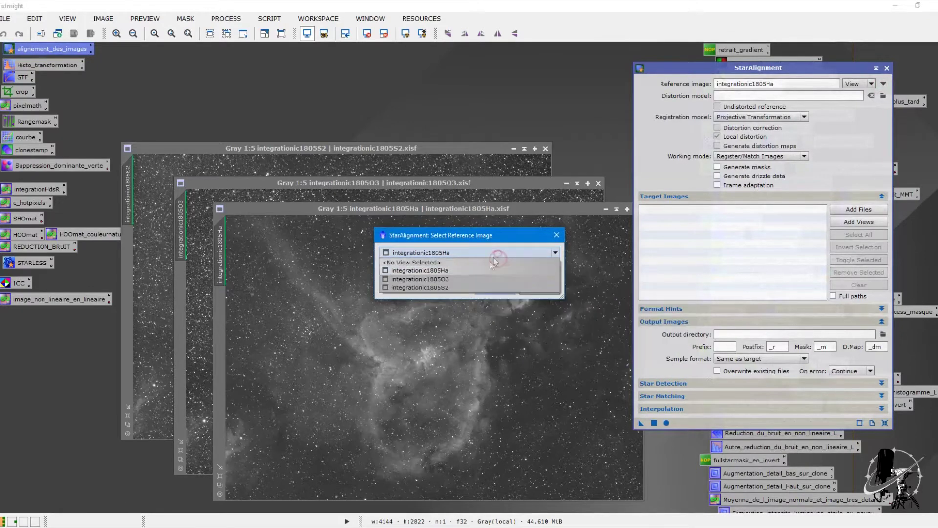
{"action": "left_click", "coordinate": [477, 287]}
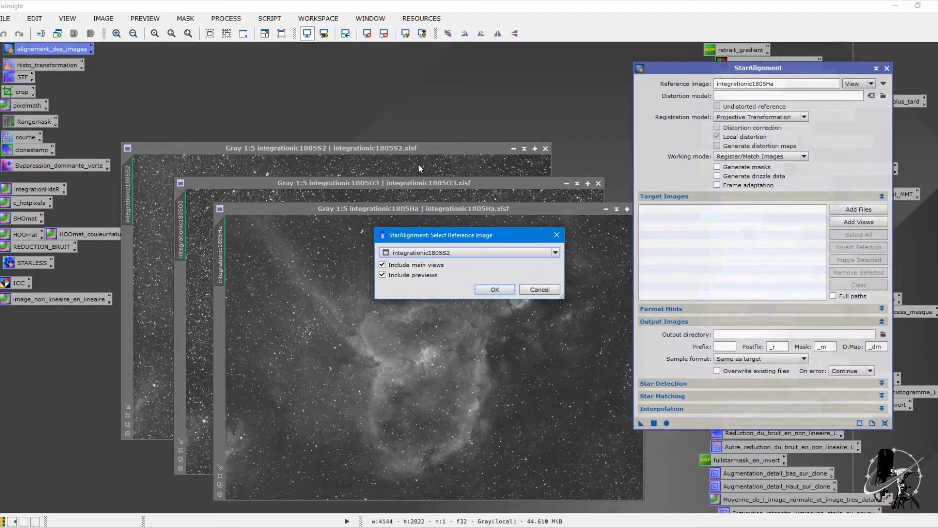
{"action": "left_click", "coordinate": [494, 289]}
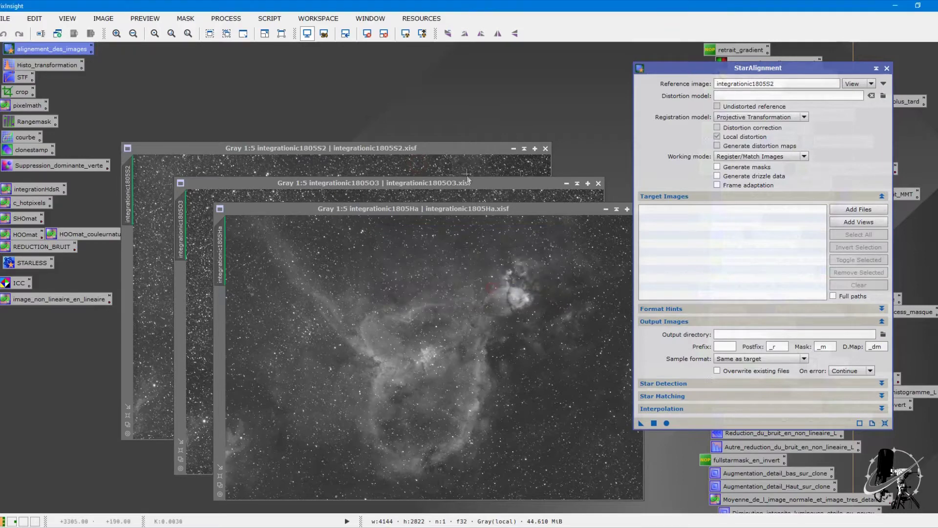
Register integrationic1805Ha to the reference with StarAlignment, auto-stretch the registered copy's display and move it aside.
{"action": "left_click", "coordinate": [467, 177]}
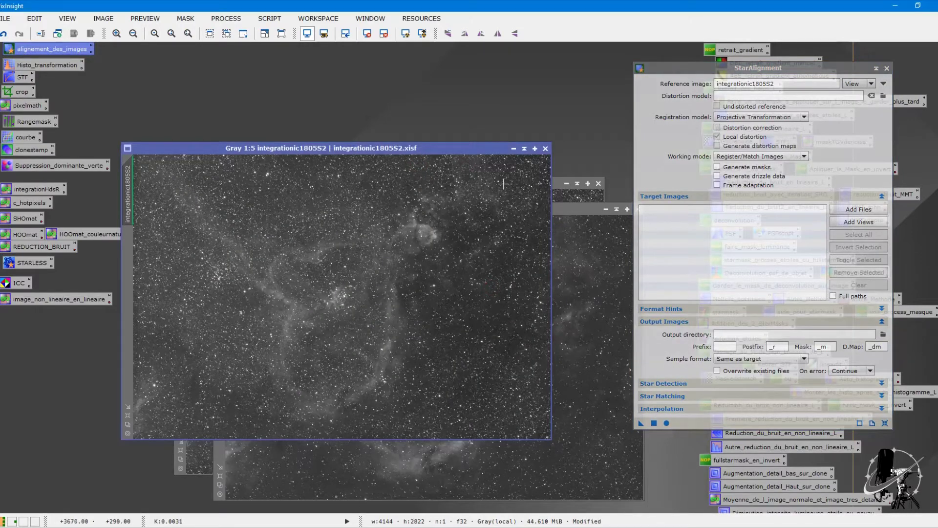
{"action": "left_click", "coordinate": [563, 207]}
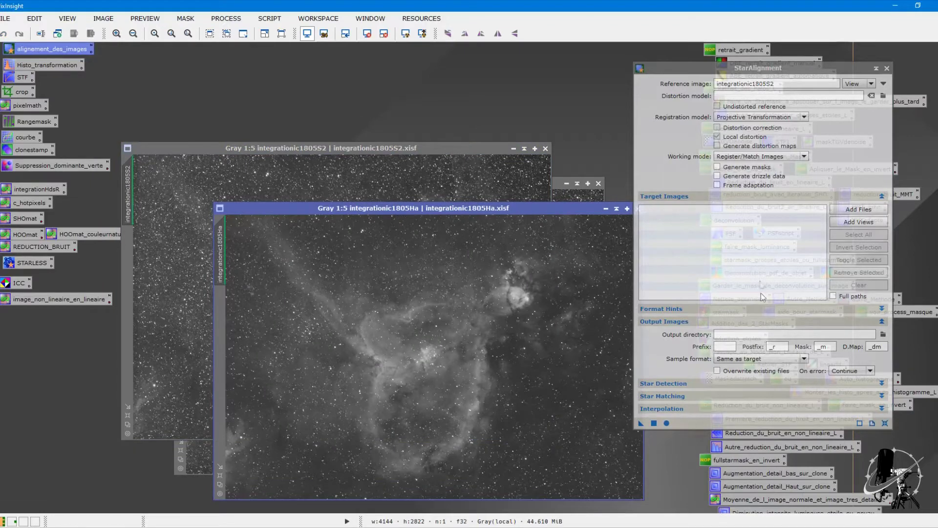
{"action": "left_click", "coordinate": [643, 423]}
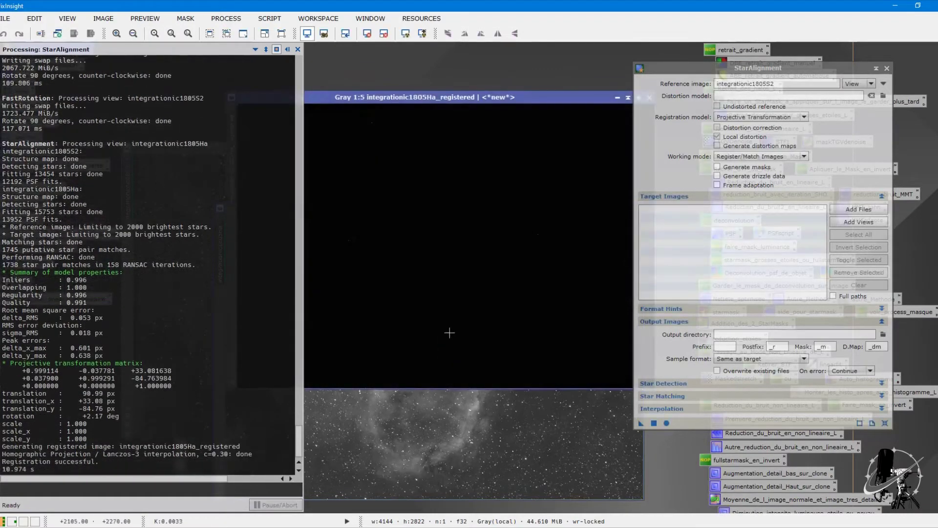
{"action": "left_click", "coordinate": [887, 69]}
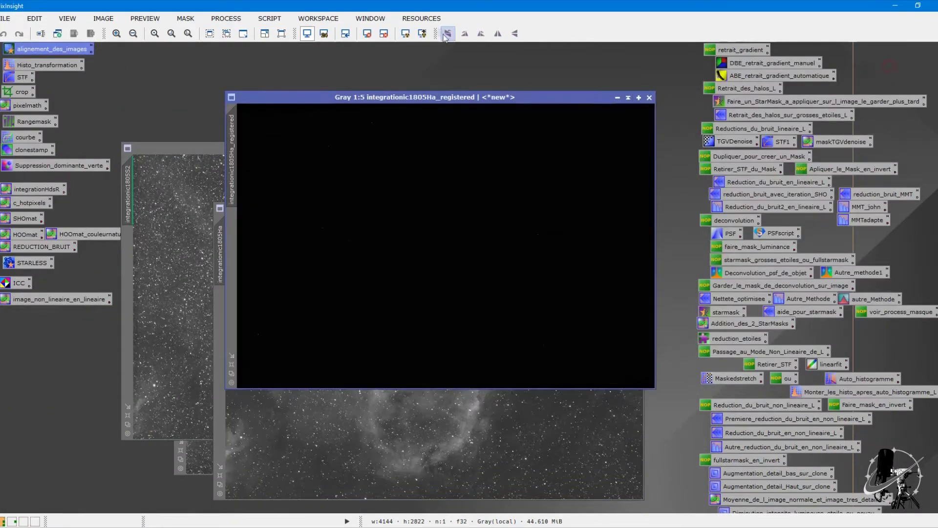
{"action": "left_click", "coordinate": [405, 33]}
{"action": "left_click_drag", "start_coordinate": [451, 90], "coordinate": [324, 44]}
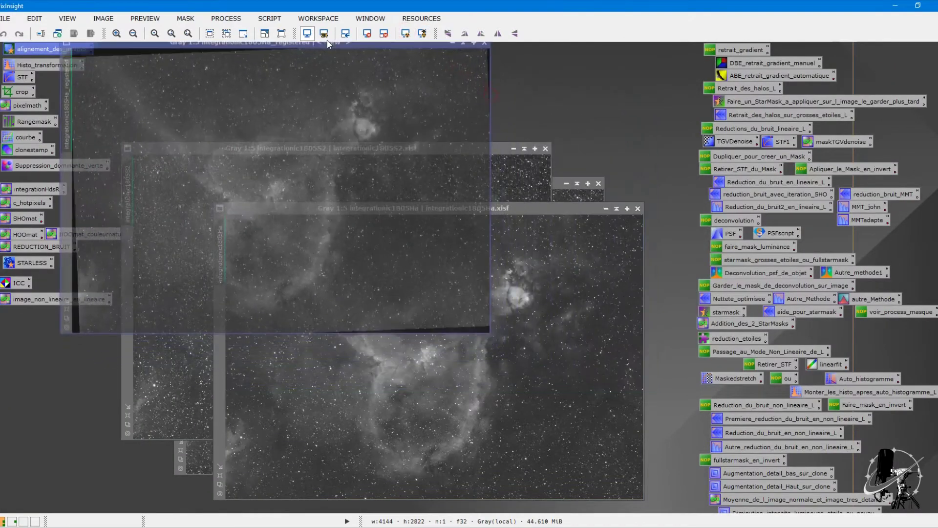
Register the integrationic1805O3 image with StarAlignment, using integrationic1805S2 as the reference view.
{"action": "left_click", "coordinate": [577, 198]}
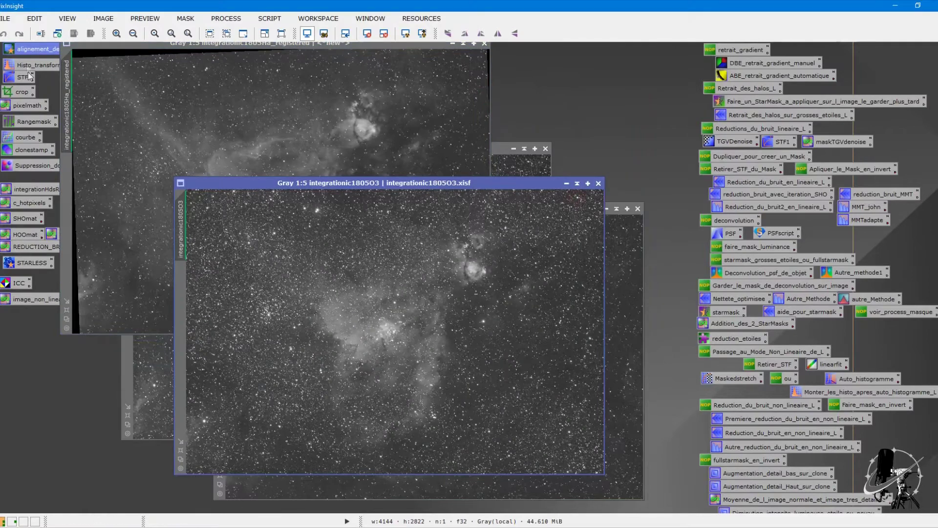
{"action": "double_click", "coordinate": [28, 49]}
{"action": "left_click", "coordinate": [852, 84]}
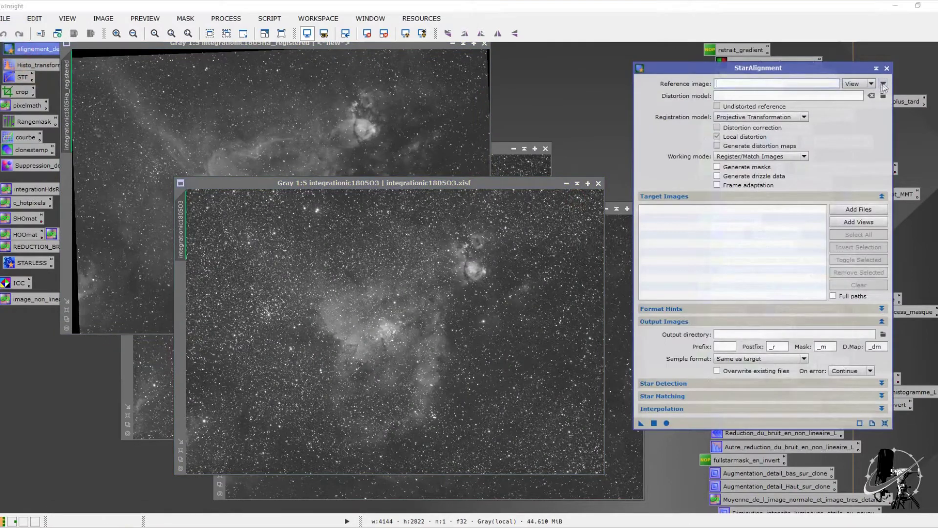
{"action": "left_click", "coordinate": [487, 253]}
{"action": "left_click", "coordinate": [471, 296]}
{"action": "left_click", "coordinate": [490, 293]}
{"action": "left_click_drag", "start_coordinate": [642, 424], "coordinate": [428, 357]}
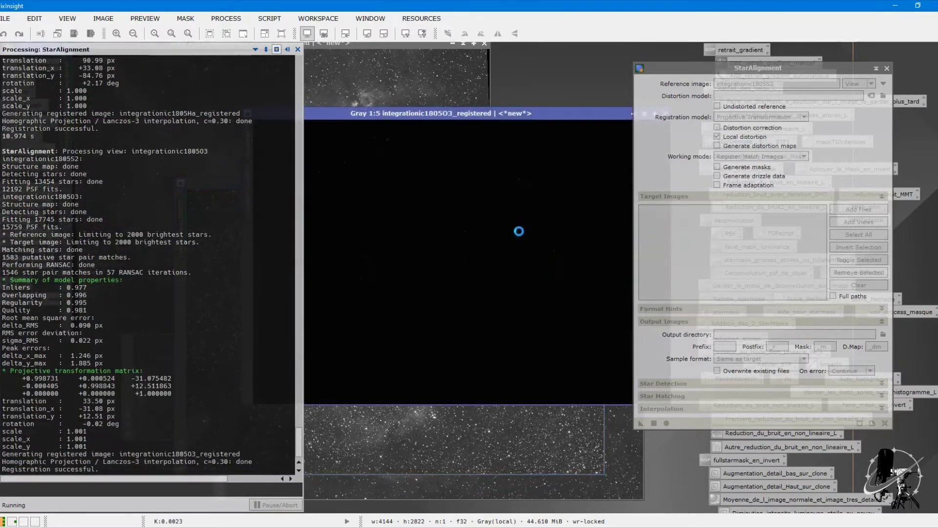
{"action": "left_click", "coordinate": [886, 69]}
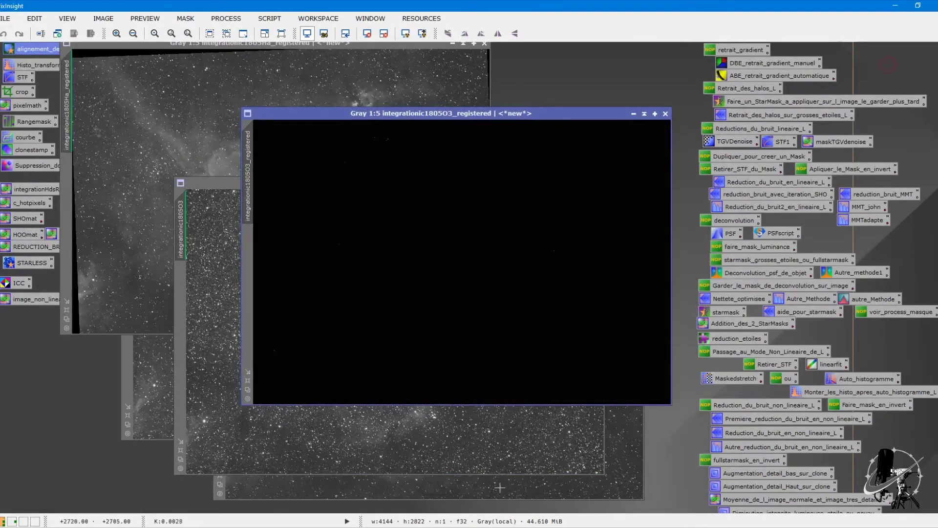
Close the original unregistered O3 and Ha images and auto-stretch the display of the registered O3 image.
{"action": "left_click", "coordinate": [541, 426]}
{"action": "left_click", "coordinate": [598, 182]}
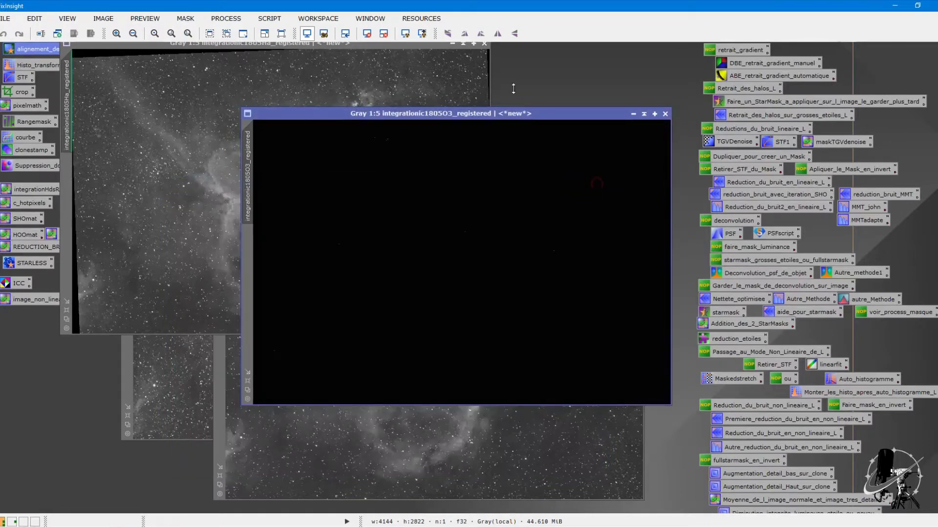
{"action": "key", "text": "ctrl+a"}
{"action": "left_click", "coordinate": [212, 379]}
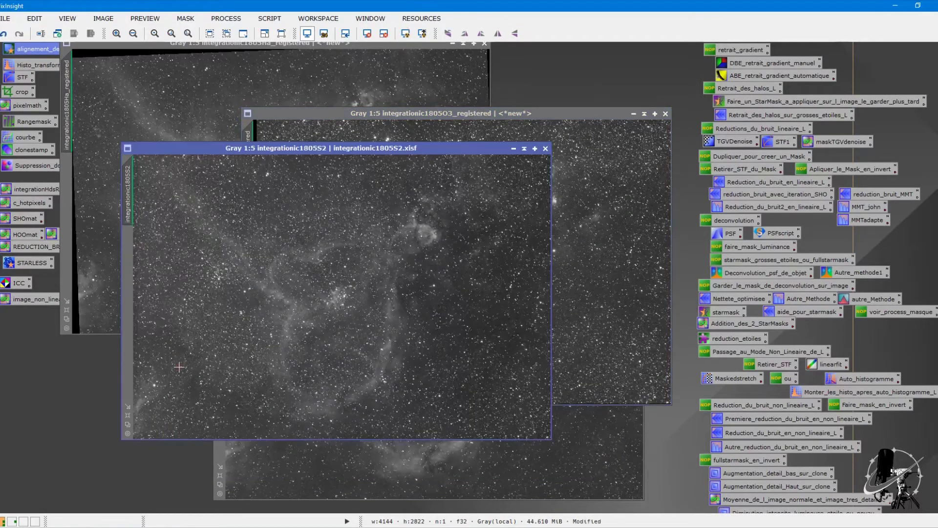
{"action": "left_click", "coordinate": [367, 468]}
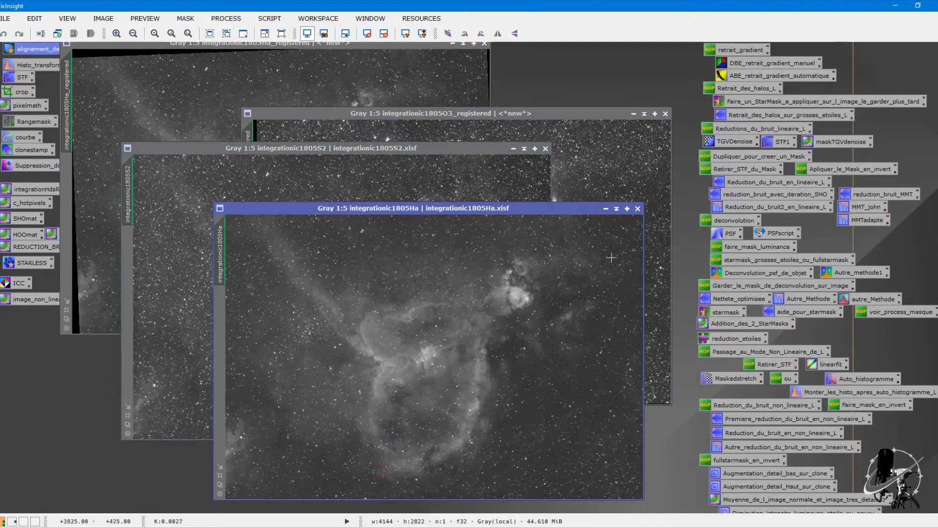
{"action": "left_click", "coordinate": [638, 208]}
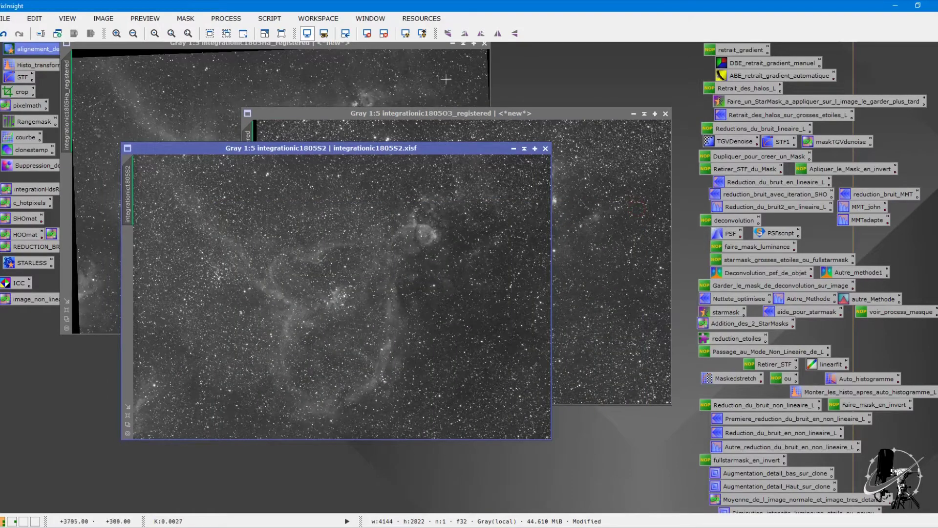
Rearrange the registered Ha and O3 image windows and bring the registered Ha image to the front.
{"action": "left_click_drag", "start_coordinate": [333, 43], "coordinate": [440, 189]}
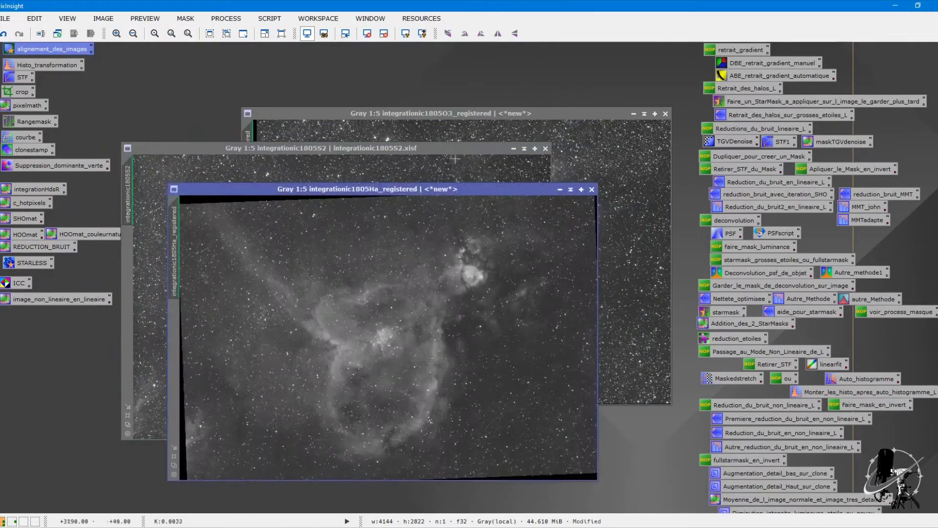
{"action": "left_click_drag", "start_coordinate": [453, 112], "coordinate": [433, 90]}
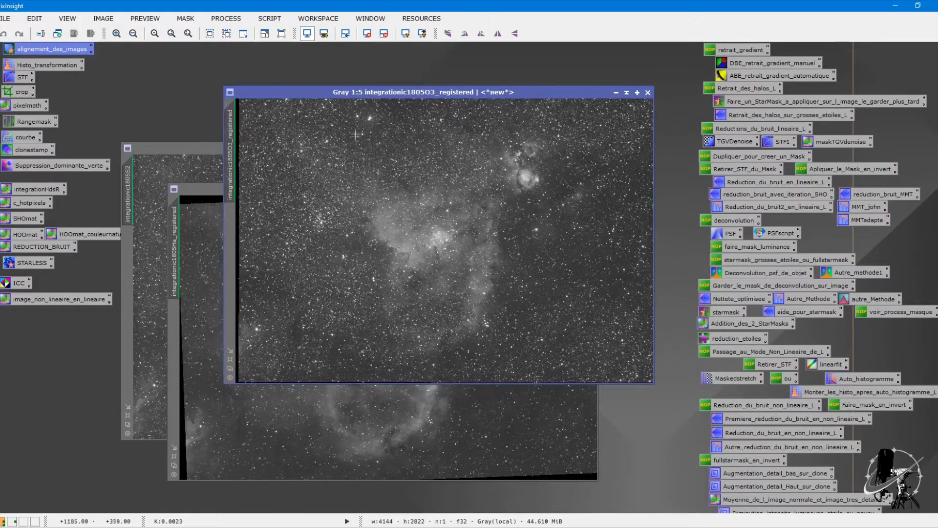
{"action": "left_click", "coordinate": [215, 240]}
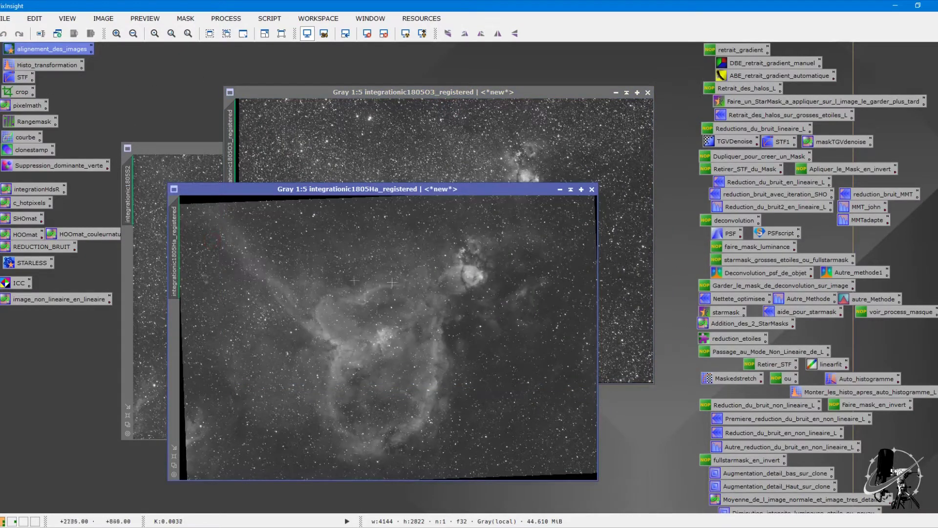
Define a DynamicCrop of about 4018 × 2594 pixels on the registered Ha image that excludes its black borders.
{"action": "double_click", "coordinate": [19, 90]}
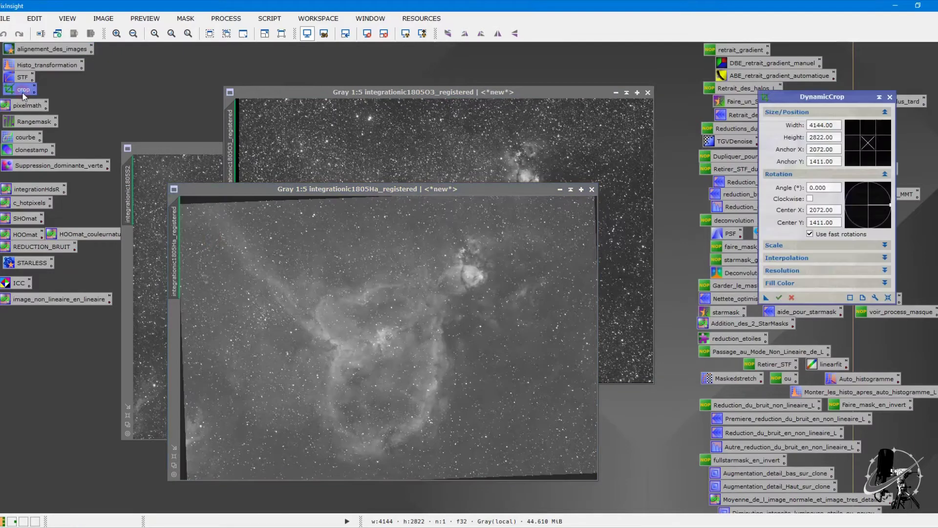
{"action": "scroll", "coordinate": [429, 301], "scroll_direction": "down", "scroll_amount": 1}
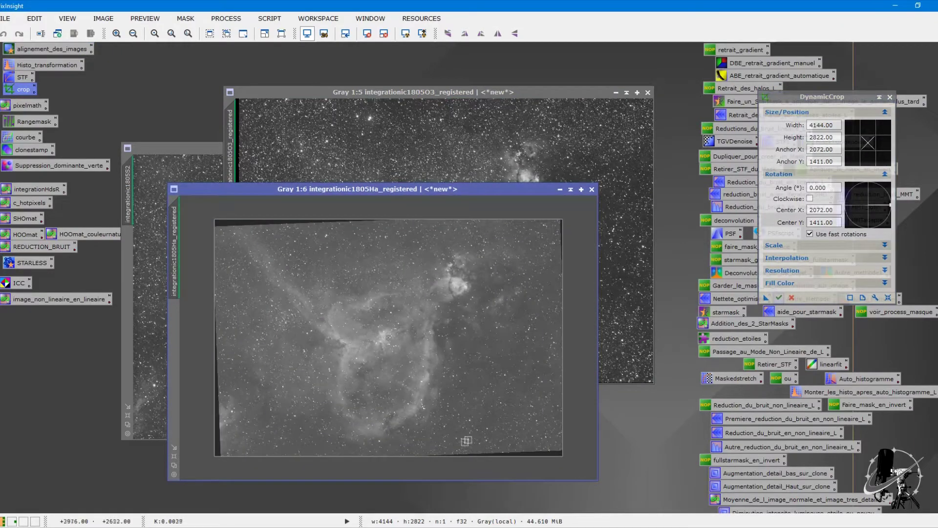
{"action": "left_click_drag", "start_coordinate": [549, 456], "coordinate": [551, 447]}
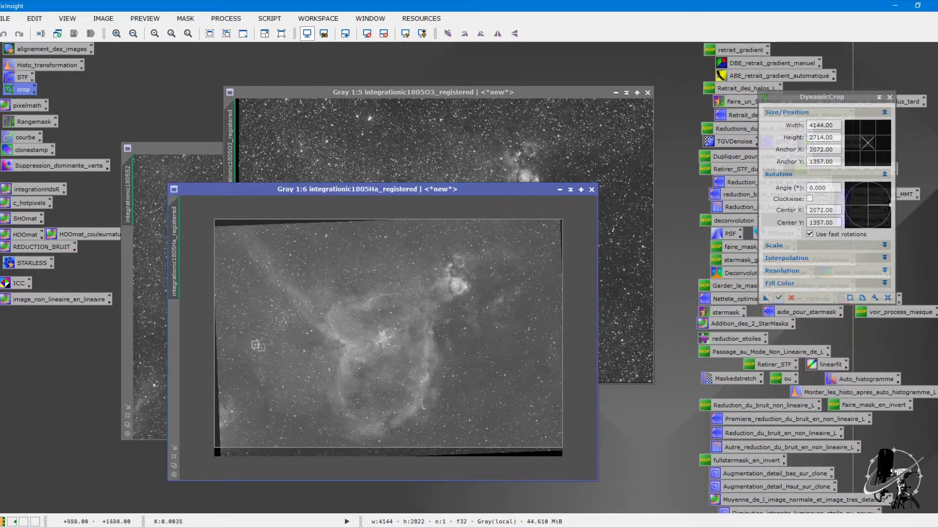
{"action": "left_click_drag", "start_coordinate": [214, 327], "coordinate": [221, 329]}
{"action": "left_click_drag", "start_coordinate": [307, 218], "coordinate": [307, 228]}
{"action": "left_click_drag", "start_coordinate": [561, 327], "coordinate": [561, 328]}
Fine-tune the lower and upper crop edges close to the black borders, for a crop height of 2618 pixels.
{"action": "scroll", "coordinate": [489, 348], "scroll_direction": "up", "scroll_amount": 3}
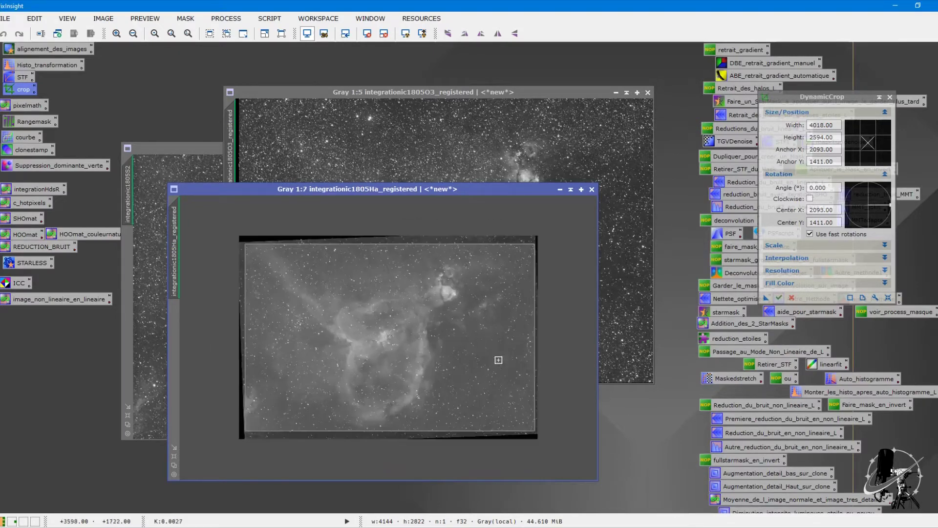
{"action": "left_click_drag", "start_coordinate": [593, 324], "coordinate": [605, 469]}
{"action": "left_click_drag", "start_coordinate": [454, 479], "coordinate": [611, 483]}
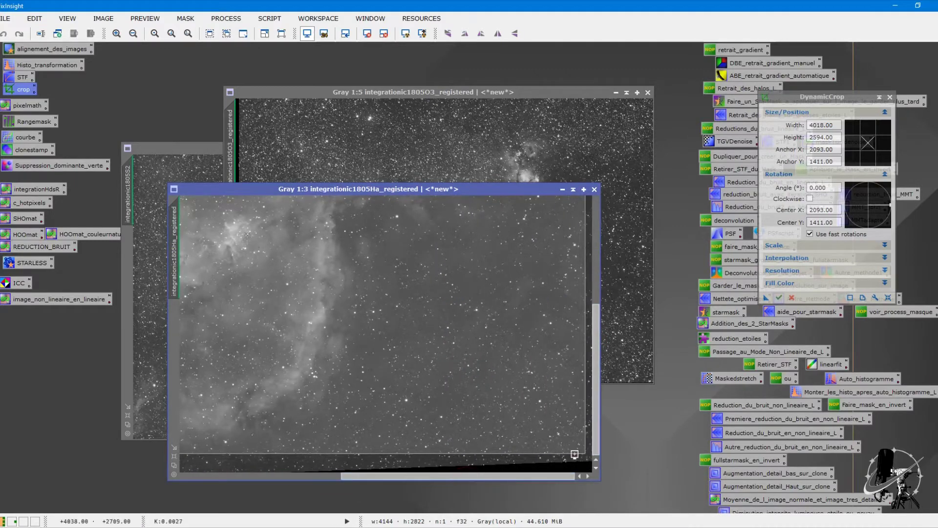
{"action": "left_click_drag", "start_coordinate": [544, 477], "coordinate": [346, 501]}
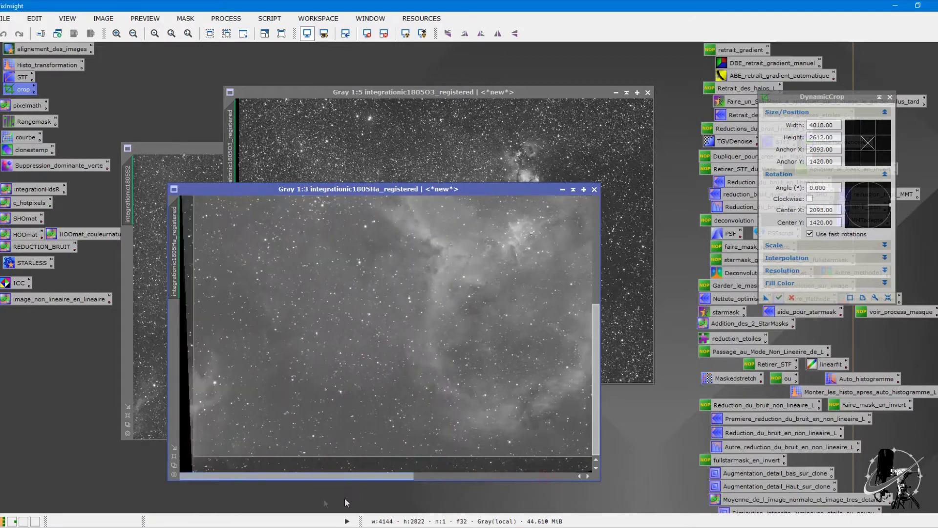
{"action": "left_click_drag", "start_coordinate": [595, 342], "coordinate": [551, 166]}
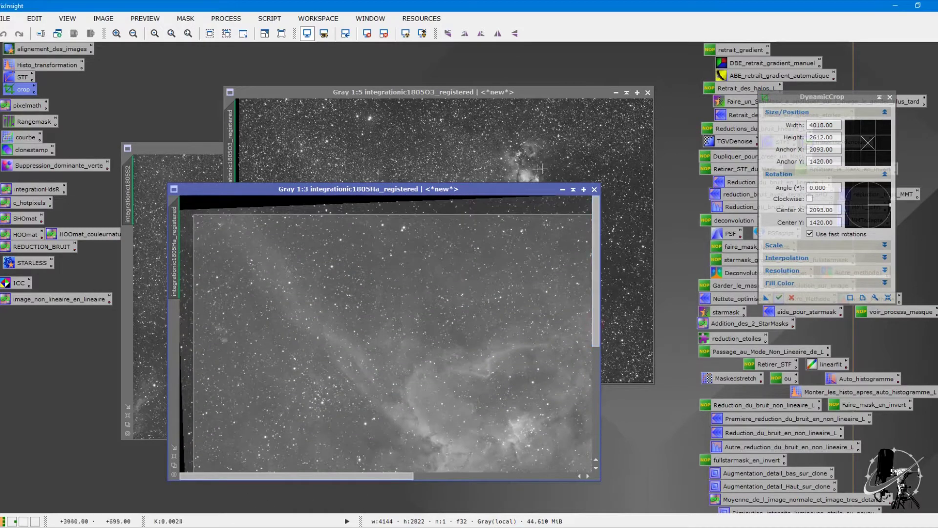
{"action": "left_click_drag", "start_coordinate": [280, 215], "coordinate": [281, 213]}
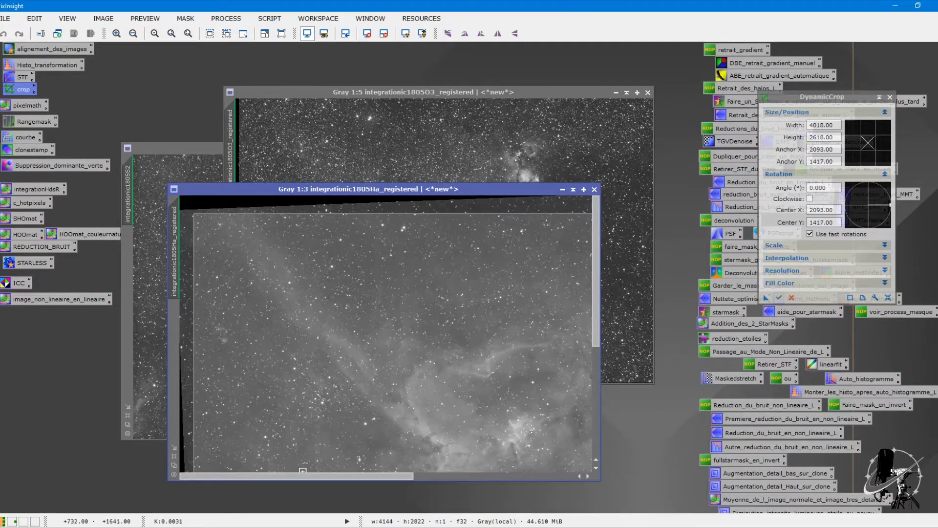
{"action": "left_click_drag", "start_coordinate": [303, 474], "coordinate": [515, 468]}
Apply the same 4018 × 2618 pixel crop to the registered O3, the S2 and the registered Ha images.
{"action": "left_click_drag", "start_coordinate": [305, 188], "coordinate": [583, 243]}
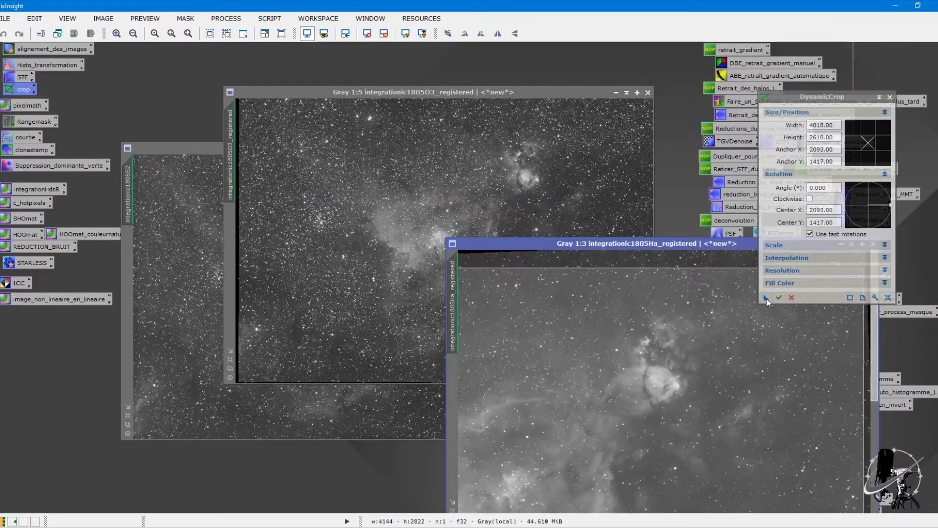
{"action": "left_click_drag", "start_coordinate": [766, 298], "coordinate": [356, 146]}
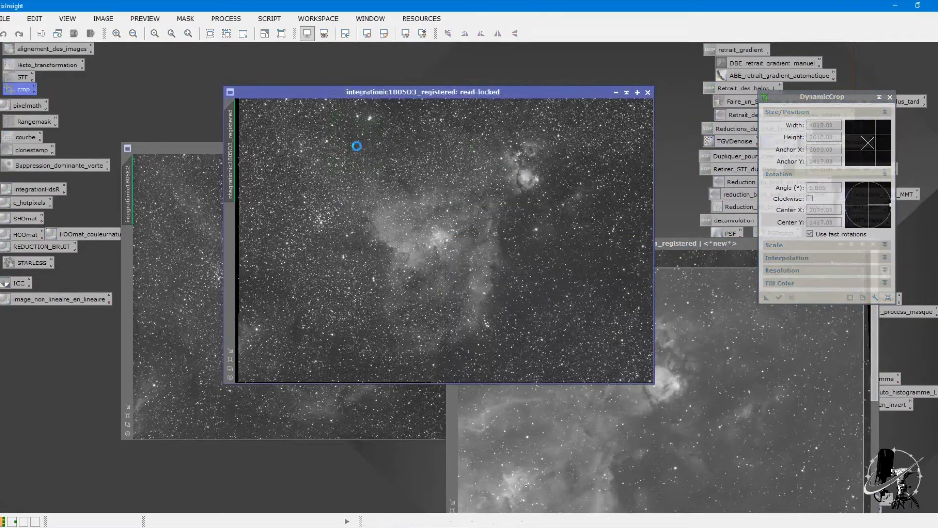
{"action": "left_click_drag", "start_coordinate": [767, 300], "coordinate": [171, 226]}
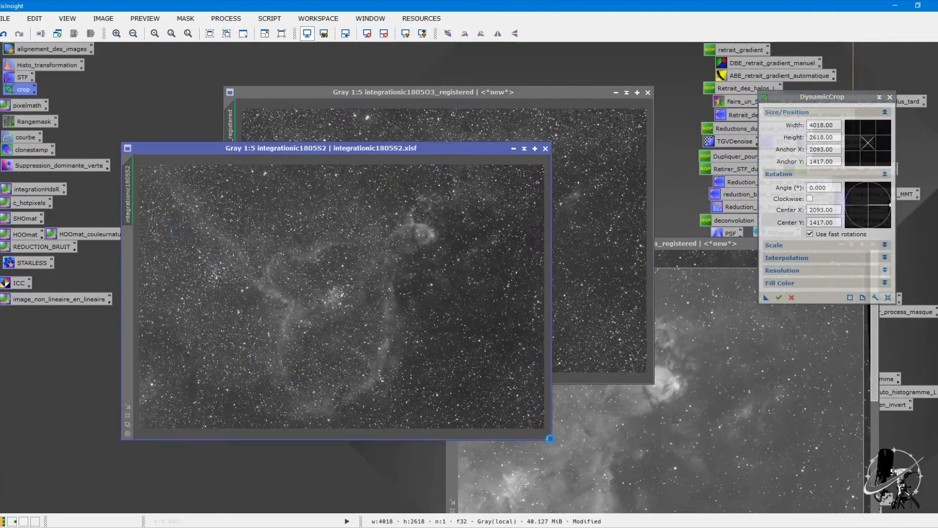
{"action": "left_click", "coordinate": [778, 297]}
{"action": "left_click", "coordinate": [735, 278]}
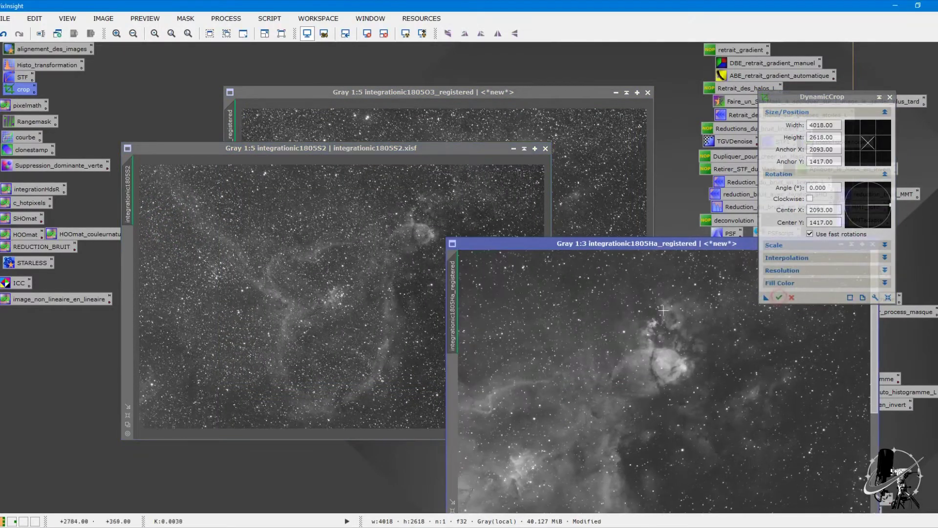
Move the cropped Ha window next to the other images at 1:5 zoom and close DynamicCrop.
{"action": "left_click_drag", "start_coordinate": [731, 244], "coordinate": [420, 76]}
{"action": "scroll", "coordinate": [382, 177], "scroll_direction": "down", "scroll_amount": 2}
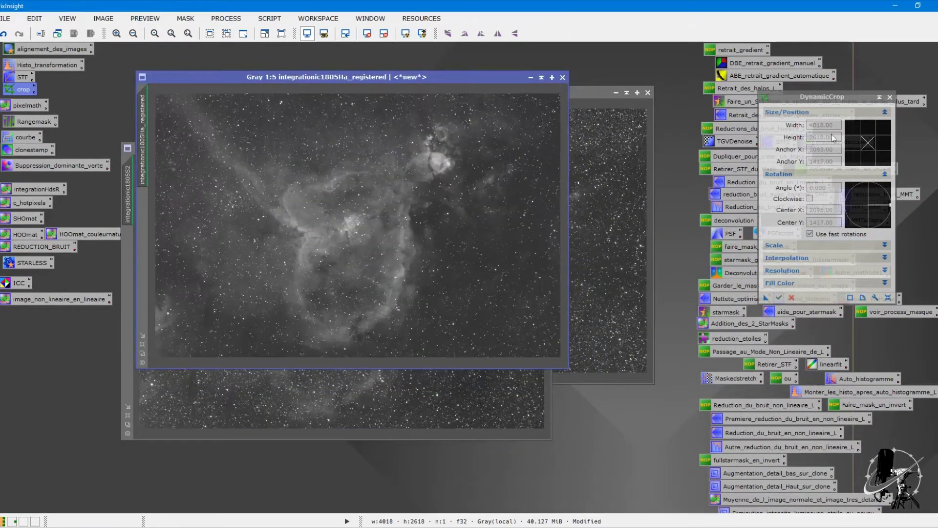
{"action": "left_click", "coordinate": [890, 97]}
Fit the integrationic1805S2 window to its cropped image and shade it down to its title bar.
{"action": "left_click", "coordinate": [466, 402]}
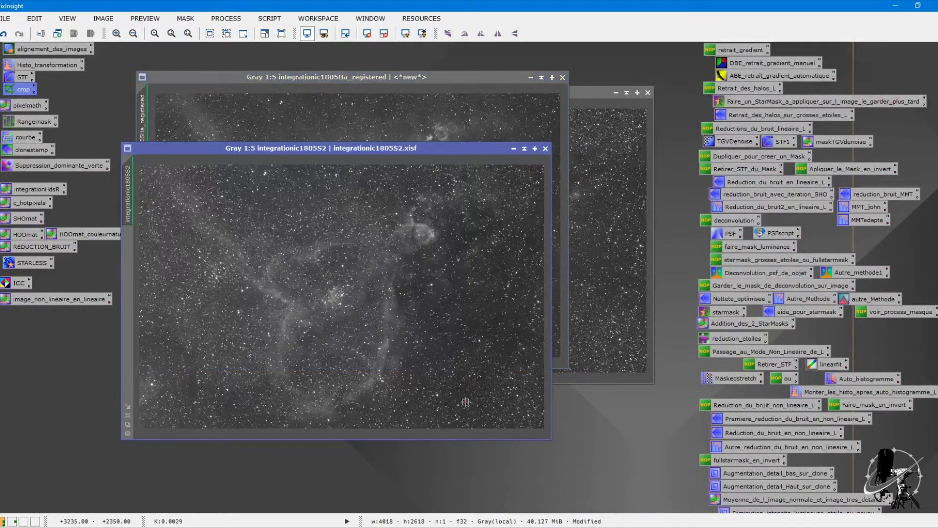
{"action": "left_click", "coordinate": [128, 416]}
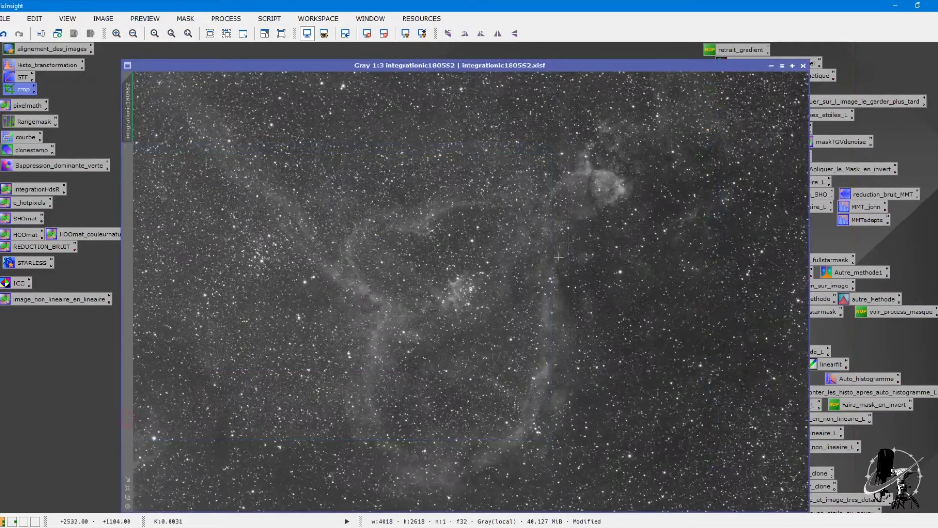
{"action": "left_click", "coordinate": [782, 66]}
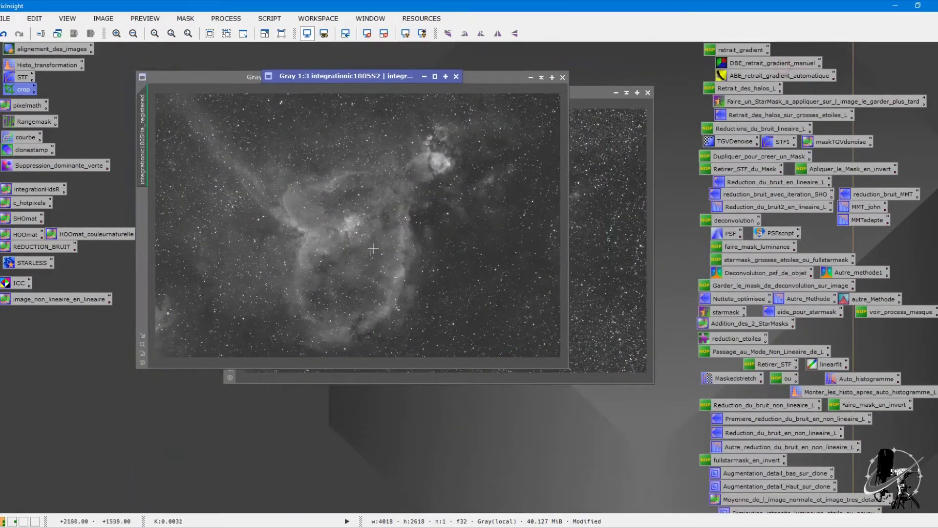
Fit the registered Ha and O3 windows to their cropped images, shade both and stack them beneath the S2 title bar.
{"action": "left_click", "coordinate": [142, 343]}
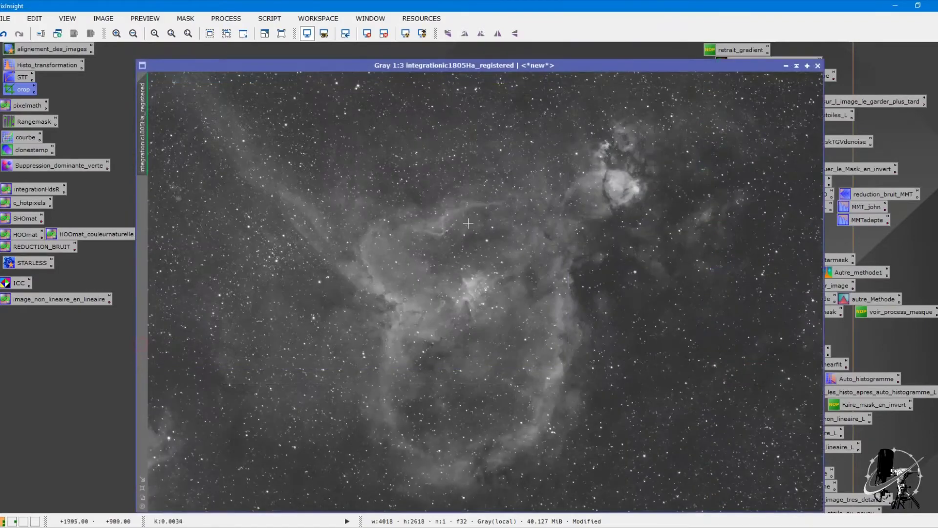
{"action": "left_click", "coordinate": [787, 65]}
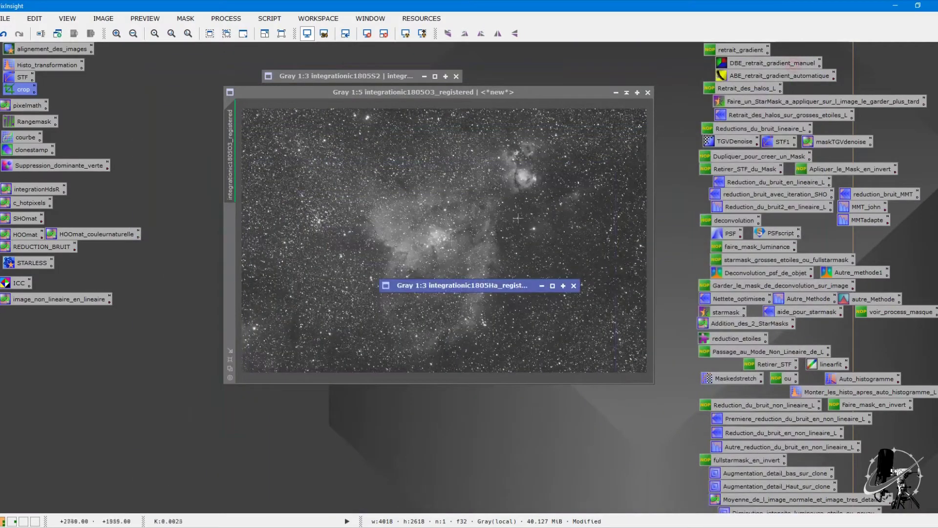
{"action": "left_click", "coordinate": [228, 362]}
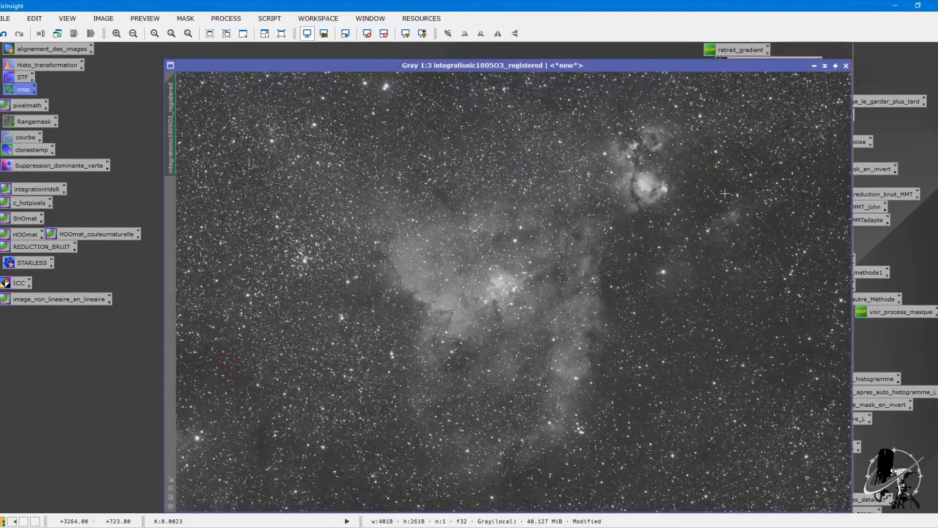
{"action": "left_click", "coordinate": [814, 66]}
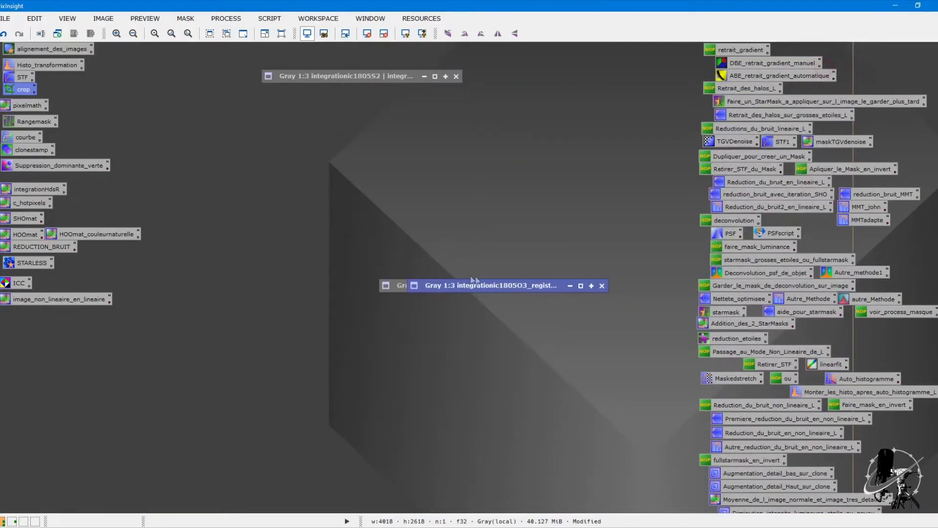
{"action": "mouse_move", "coordinate": [478, 287]}
{"action": "left_mouse_down"}
{"action": "mouse_move", "coordinate": [295, 46]}
{"action": "mouse_move", "coordinate": [327, 78]}
{"action": "mouse_move", "coordinate": [330, 98]}
{"action": "mouse_move", "coordinate": [331, 87]}
{"action": "left_mouse_up"}
{"action": "mouse_move", "coordinate": [472, 289]}
{"action": "left_mouse_down"}
{"action": "mouse_move", "coordinate": [356, 163]}
{"action": "mouse_move", "coordinate": [355, 109]}
{"action": "left_mouse_up"}
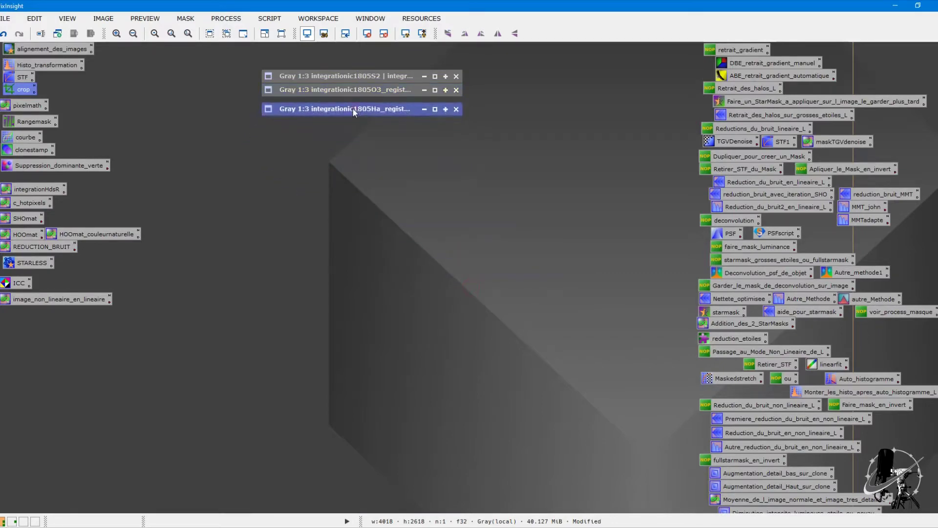
Rename the integrationic1805Ha_registered image to H and shade its window again.
{"action": "double_click", "coordinate": [353, 109]}
{"action": "right_click", "coordinate": [374, 157]}
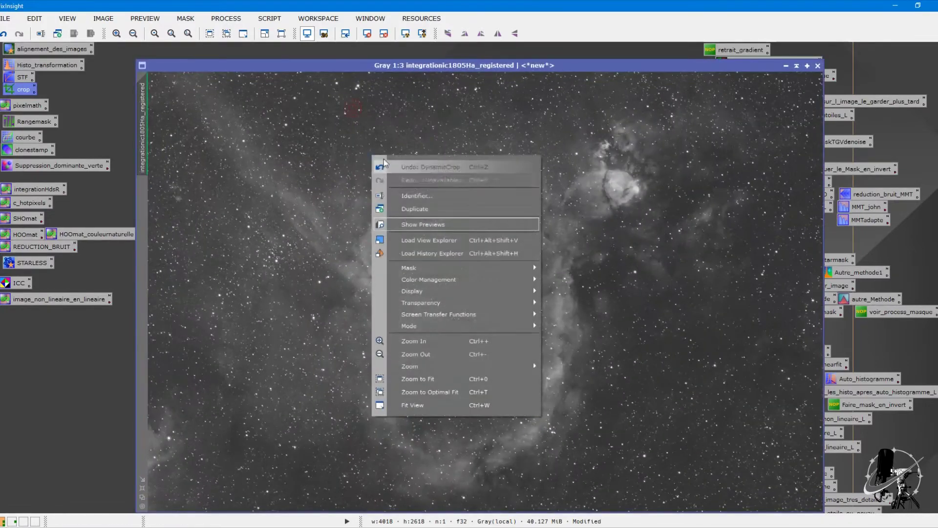
{"action": "left_click", "coordinate": [417, 194]}
{"action": "type", "text": "H"}
{"action": "key", "text": "Return"}
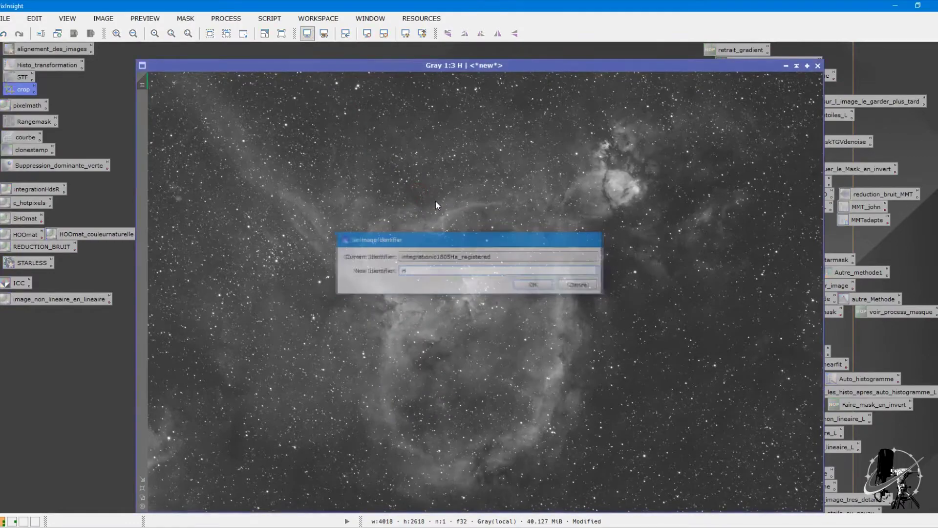
{"action": "left_click", "coordinate": [795, 65]}
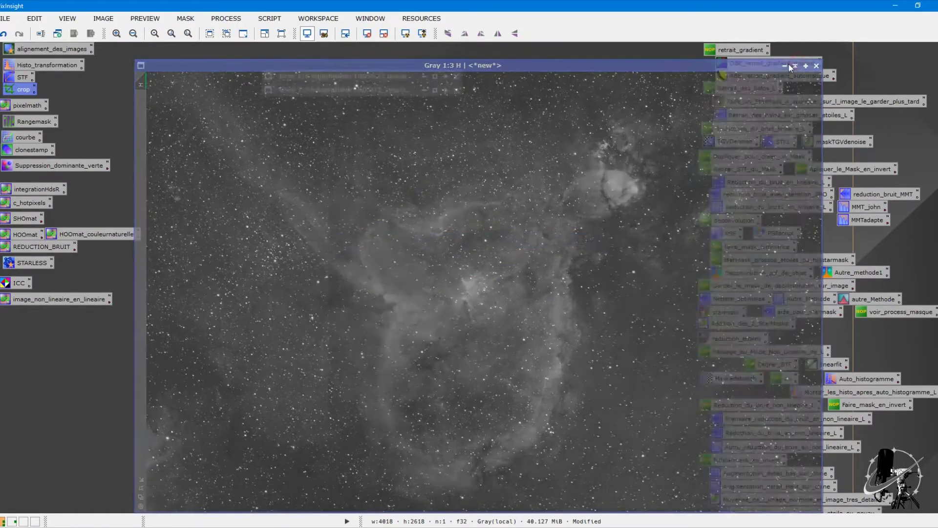
{"action": "left_click", "coordinate": [787, 64]}
Rename the integrationic1805O3_registered image to O and shade its window again.
{"action": "double_click", "coordinate": [356, 91]}
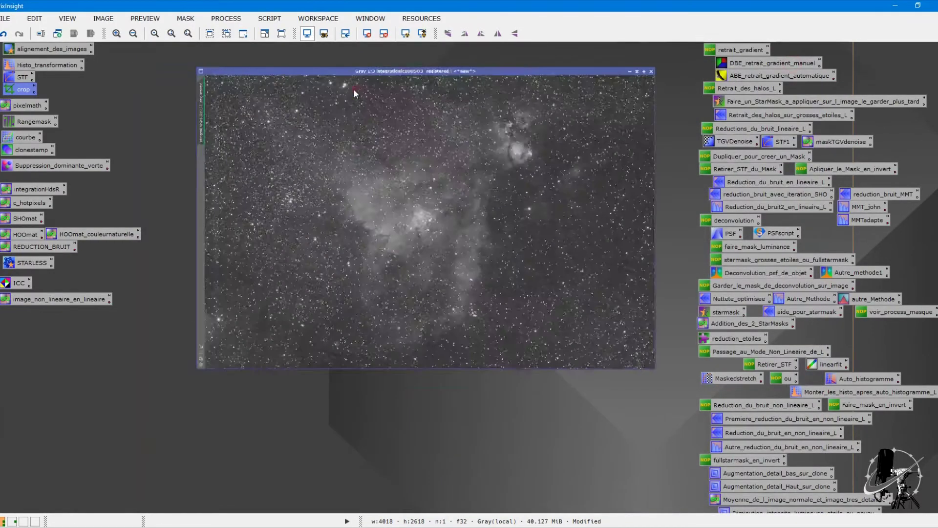
{"action": "right_click", "coordinate": [356, 128]}
{"action": "left_click", "coordinate": [398, 170]}
{"action": "type", "text": "O"}
{"action": "key", "text": "Return"}
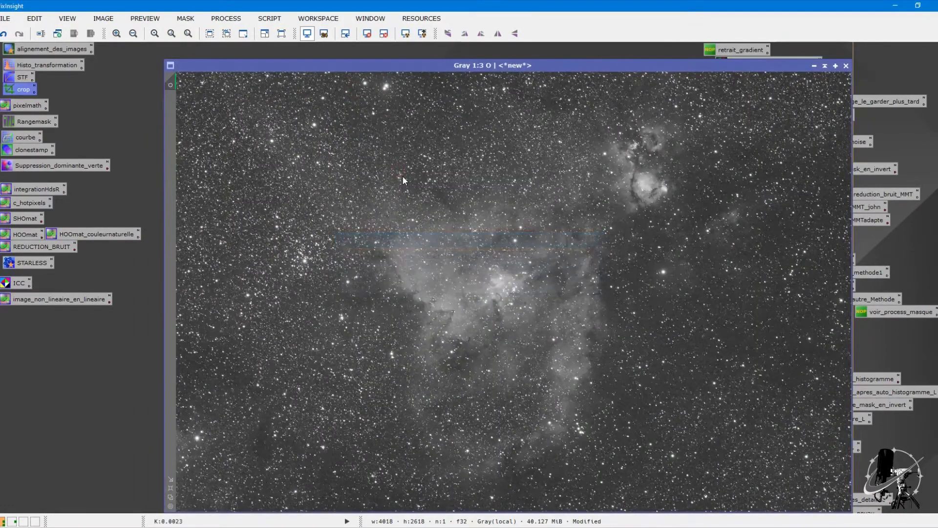
{"action": "left_click", "coordinate": [825, 66]}
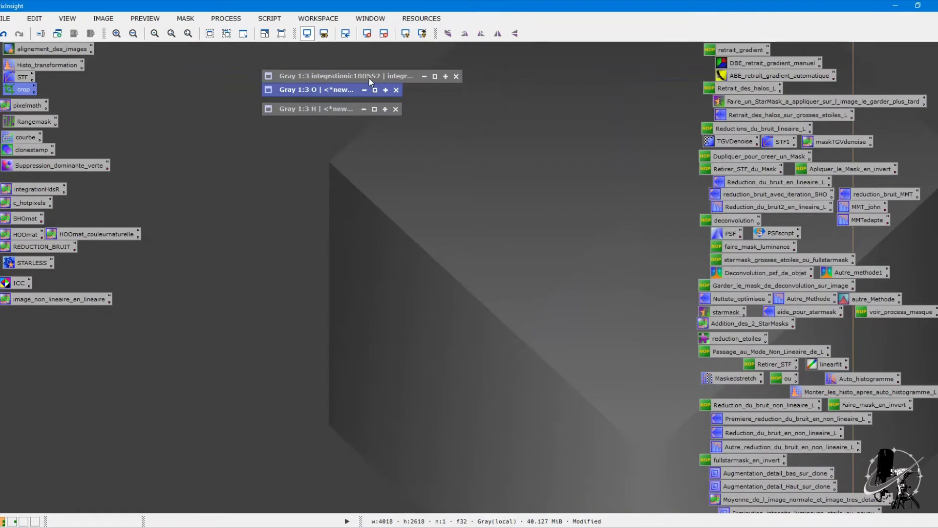
Expand the integrationic1805S2 window and rename the image to S.
{"action": "double_click", "coordinate": [369, 79]}
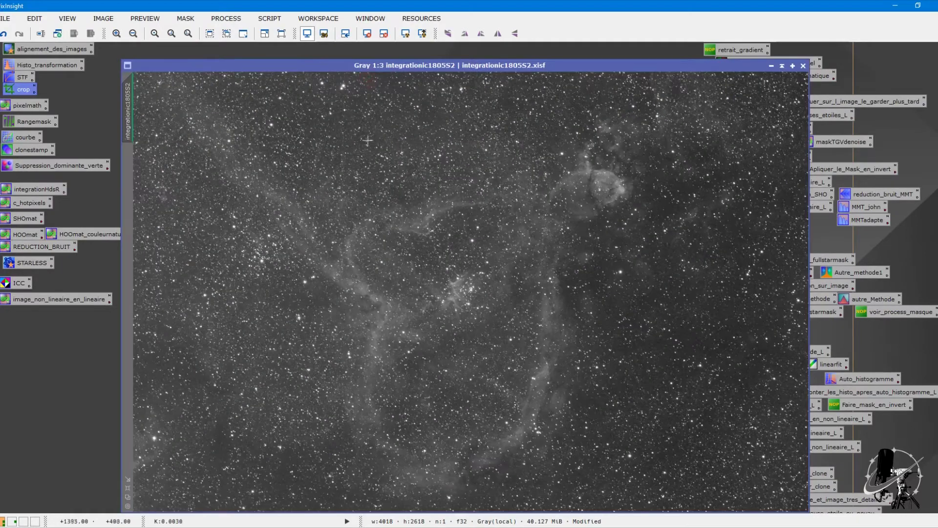
{"action": "right_click", "coordinate": [377, 140]}
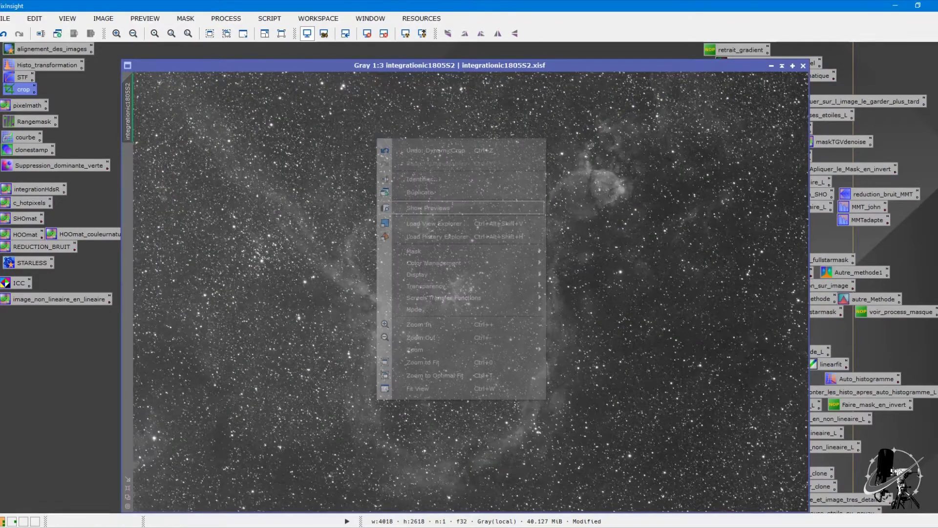
{"action": "left_click", "coordinate": [410, 180]}
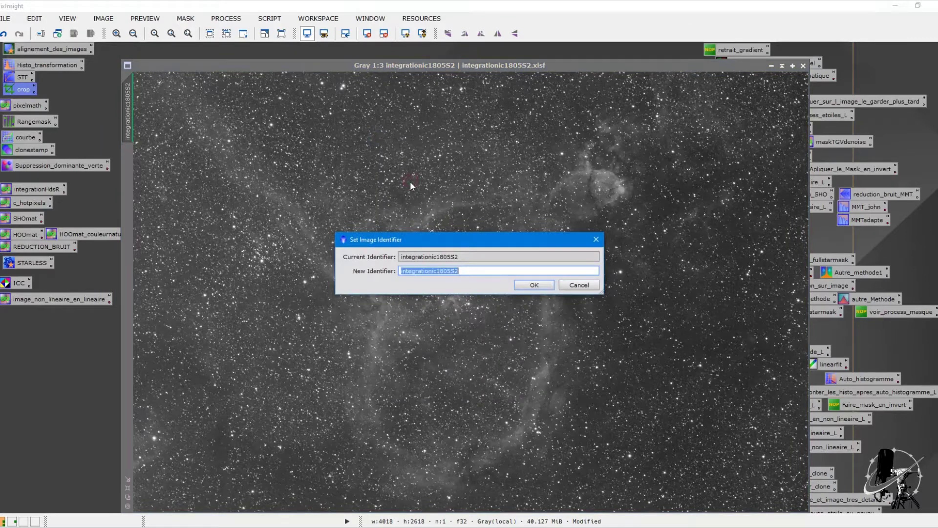
{"action": "type", "text": "S"}
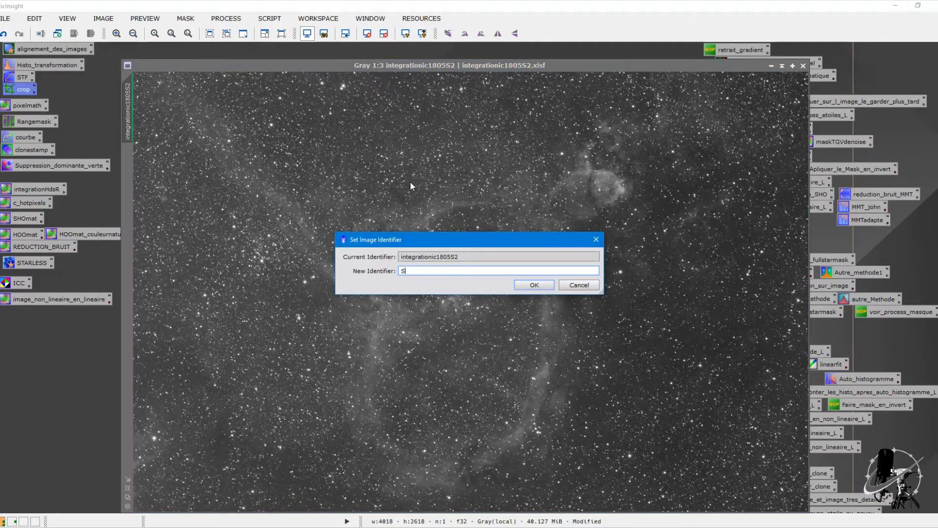
{"action": "left_click", "coordinate": [523, 285]}
{"action": "left_click", "coordinate": [226, 18]}
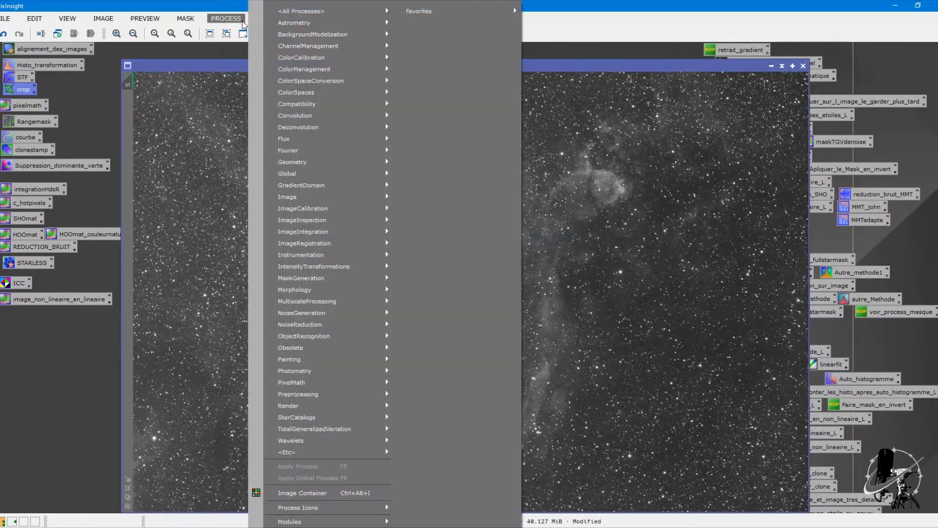
{"action": "mouse_move", "coordinate": [308, 12]}
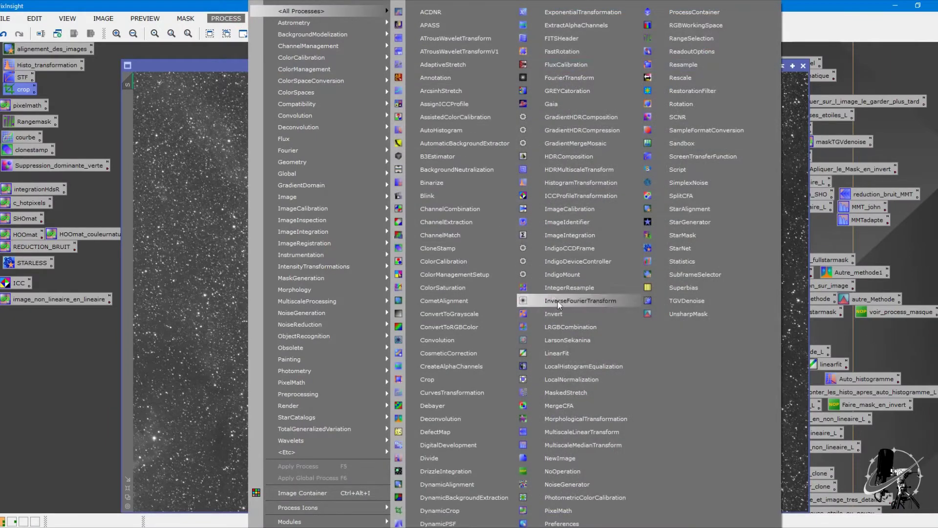
{"action": "left_click", "coordinate": [579, 306]}
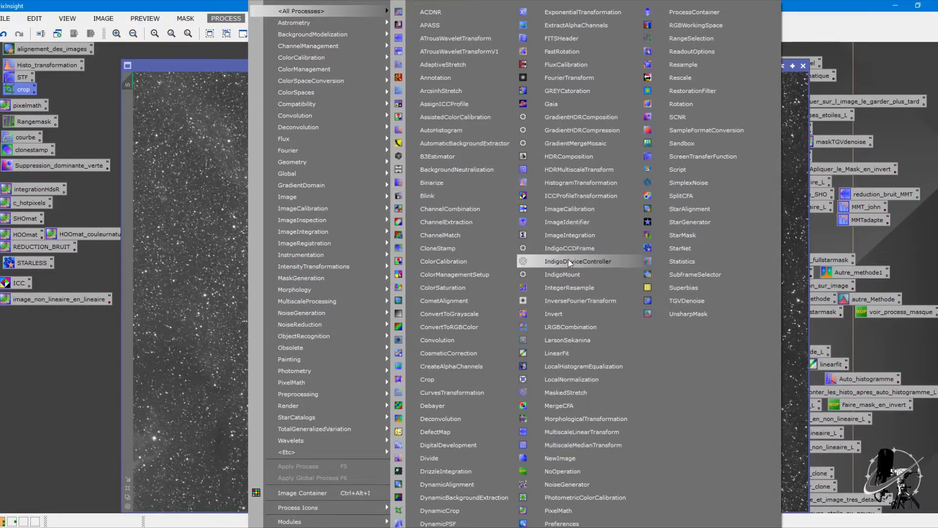
{"action": "left_click", "coordinate": [221, 255]}
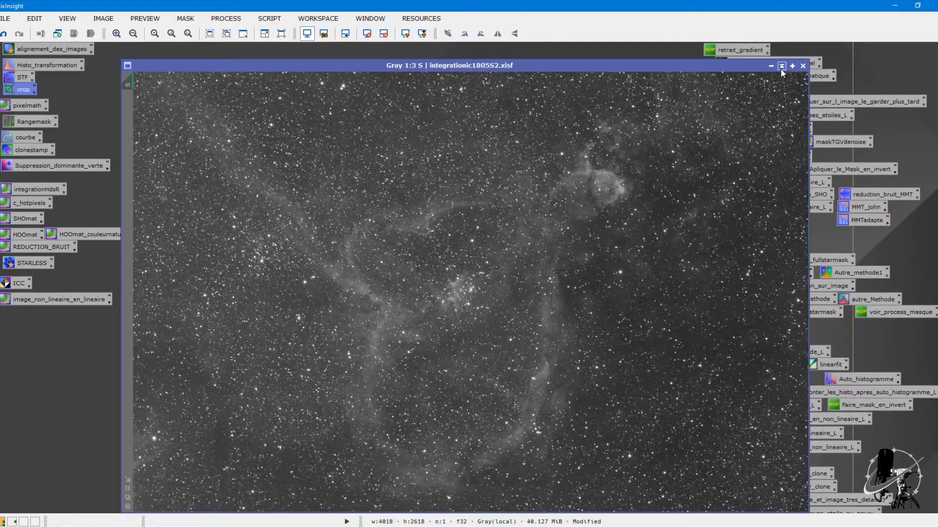
{"action": "double_click", "coordinate": [465, 66]}
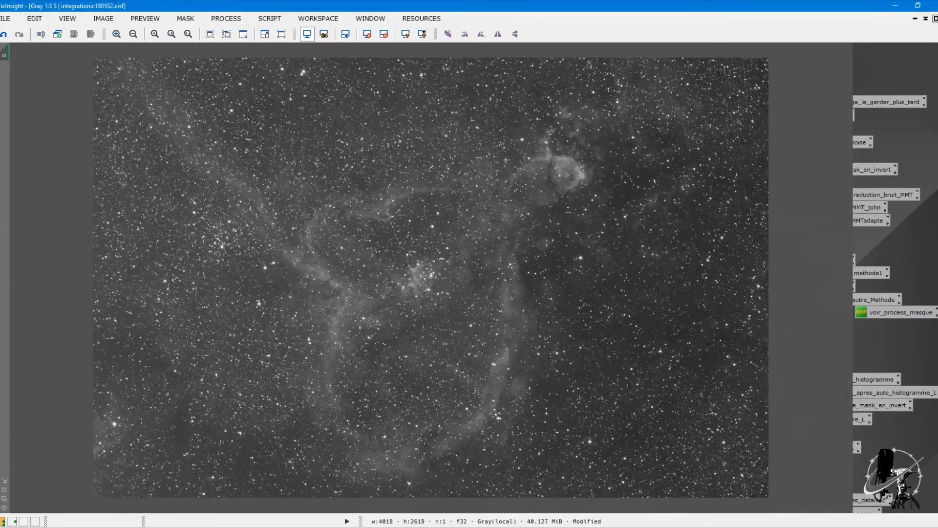
{"action": "left_click", "coordinate": [935, 18]}
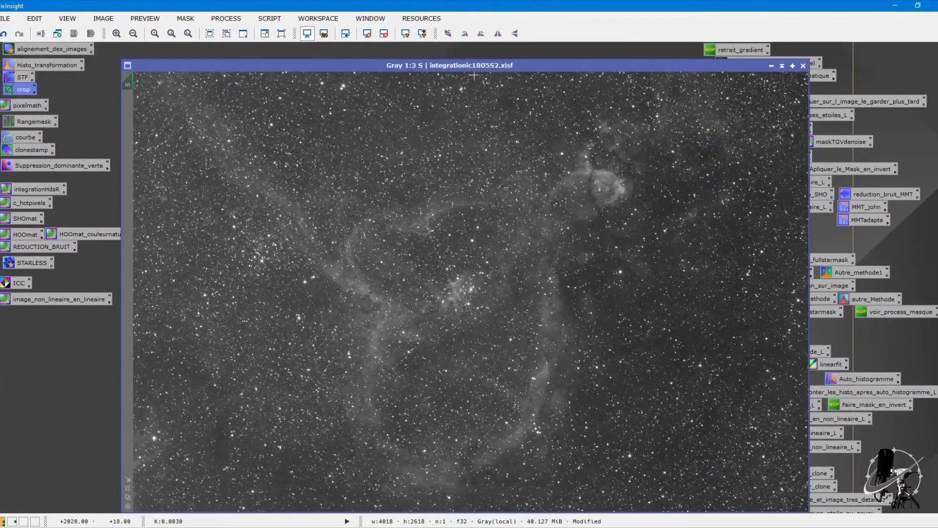
{"action": "double_click", "coordinate": [129, 83]}
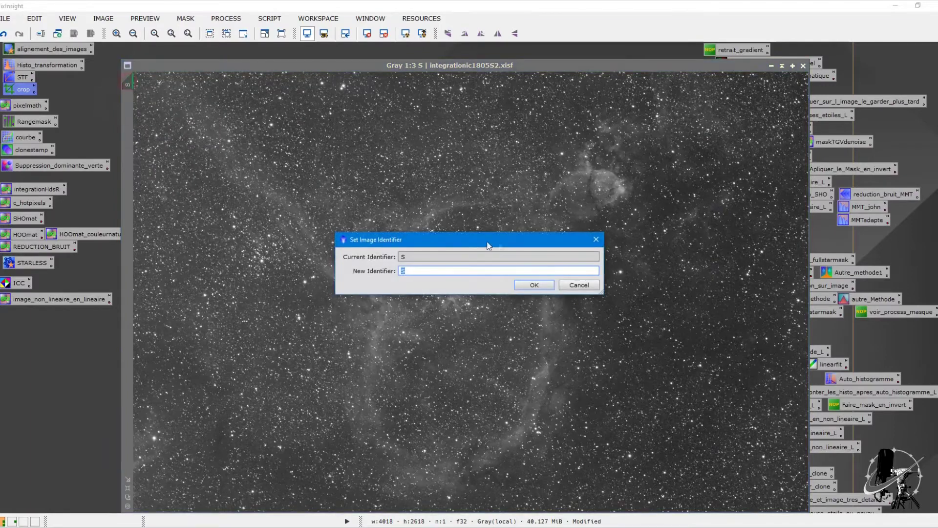
{"action": "left_click", "coordinate": [596, 240]}
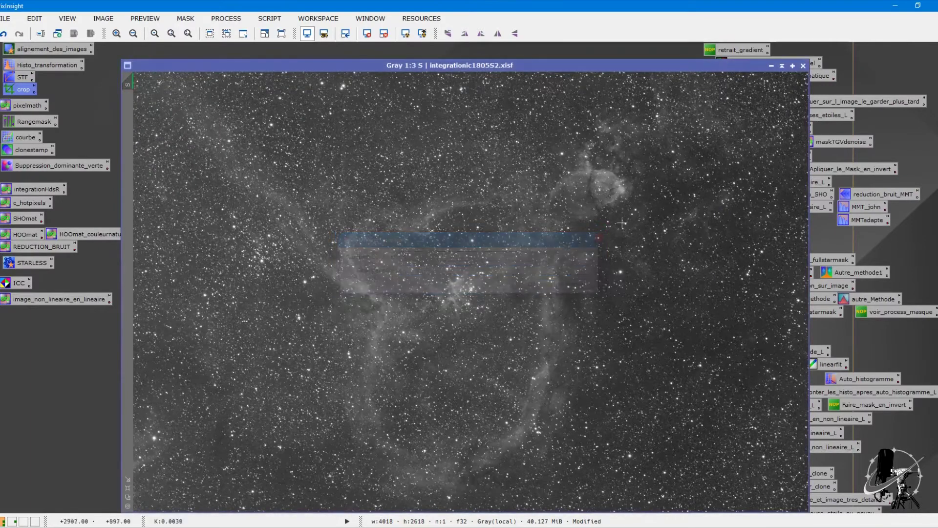
Shade image S and stack the shaded O, S and H windows beside the process icons in the workspace's upper corner.
{"action": "left_click", "coordinate": [781, 65]}
{"action": "left_click_drag", "start_coordinate": [354, 78], "coordinate": [232, 73]}
{"action": "left_click_drag", "start_coordinate": [308, 92], "coordinate": [182, 61]}
{"action": "left_click_drag", "start_coordinate": [303, 110], "coordinate": [176, 92]}
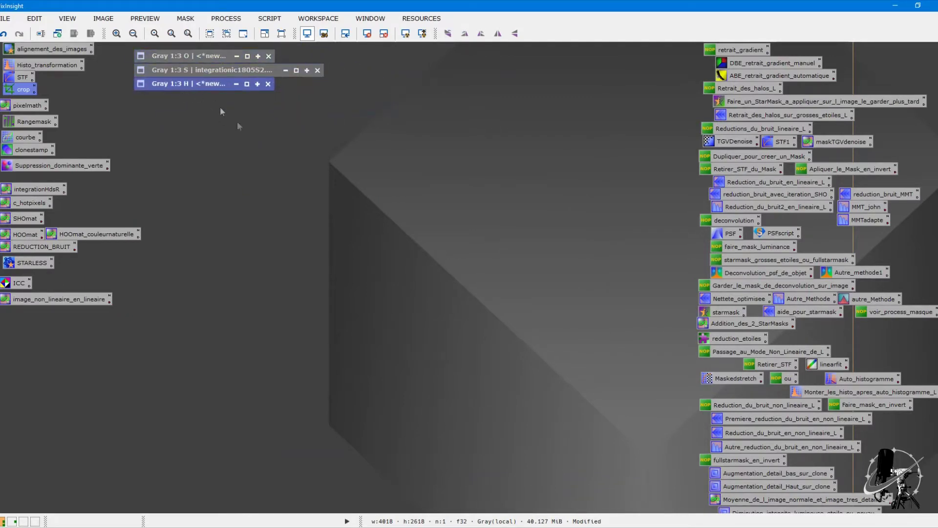
Expand image O, reset its screen stretch, reapply an automatic stretch and shade it again.
{"action": "double_click", "coordinate": [225, 55]}
{"action": "left_click", "coordinate": [153, 73]}
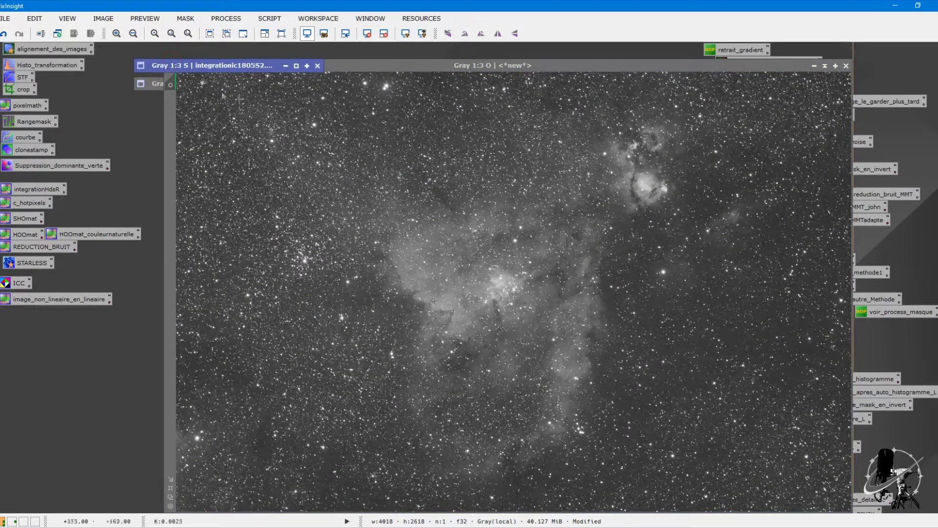
{"action": "left_click", "coordinate": [379, 65]}
{"action": "left_click", "coordinate": [367, 34]}
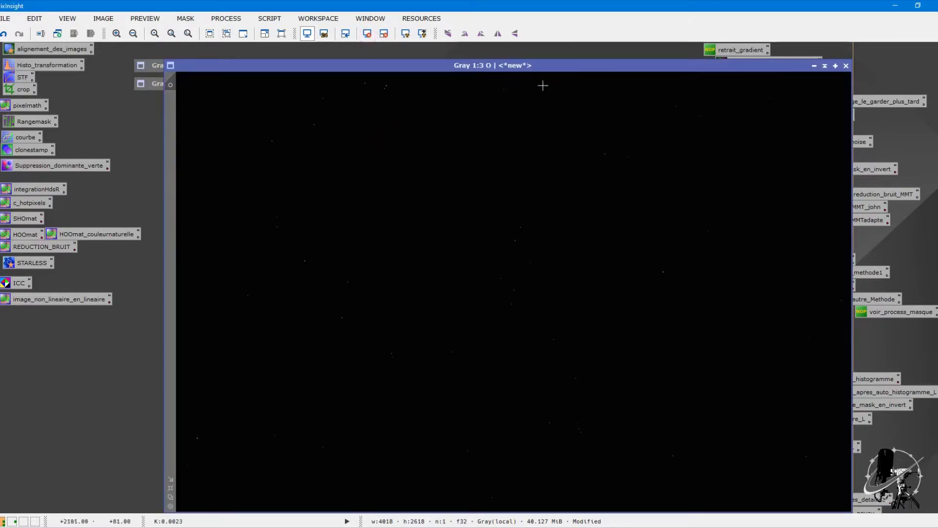
{"action": "left_click", "coordinate": [405, 33]}
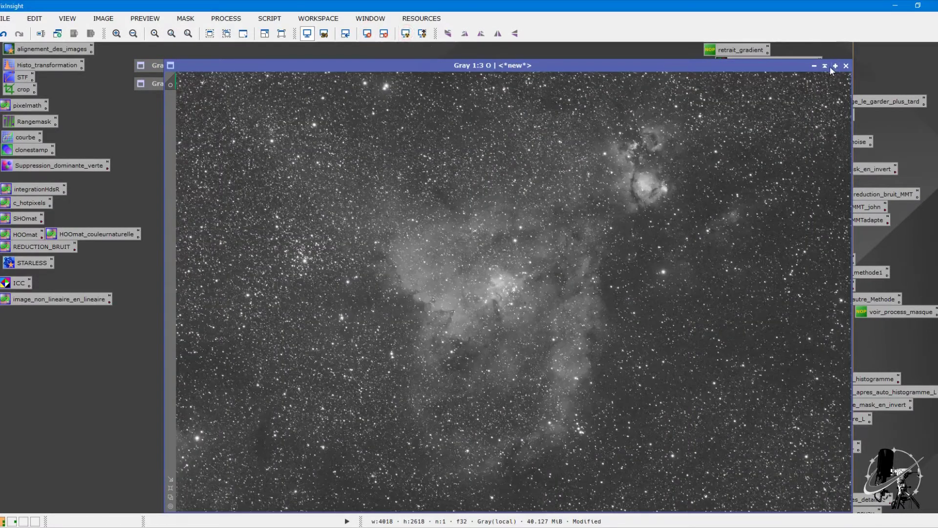
{"action": "left_click", "coordinate": [827, 67]}
Expand image H and move its window clear of the gradient-removal process icons.
{"action": "left_click_drag", "start_coordinate": [190, 65], "coordinate": [193, 90]}
{"action": "double_click", "coordinate": [200, 75]}
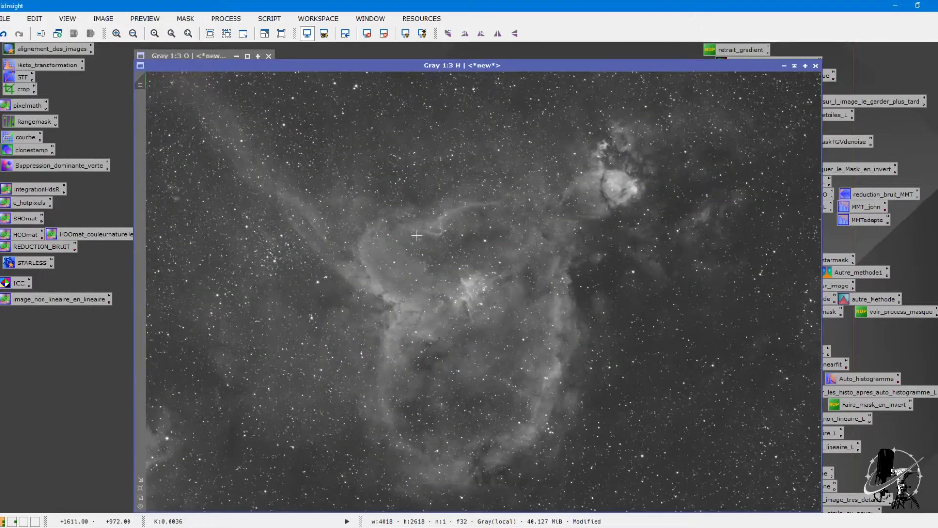
{"action": "mouse_move", "coordinate": [712, 67]}
{"action": "left_mouse_down"}
{"action": "mouse_move", "coordinate": [602, 63]}
{"action": "mouse_move", "coordinate": [614, 59]}
{"action": "left_mouse_up"}
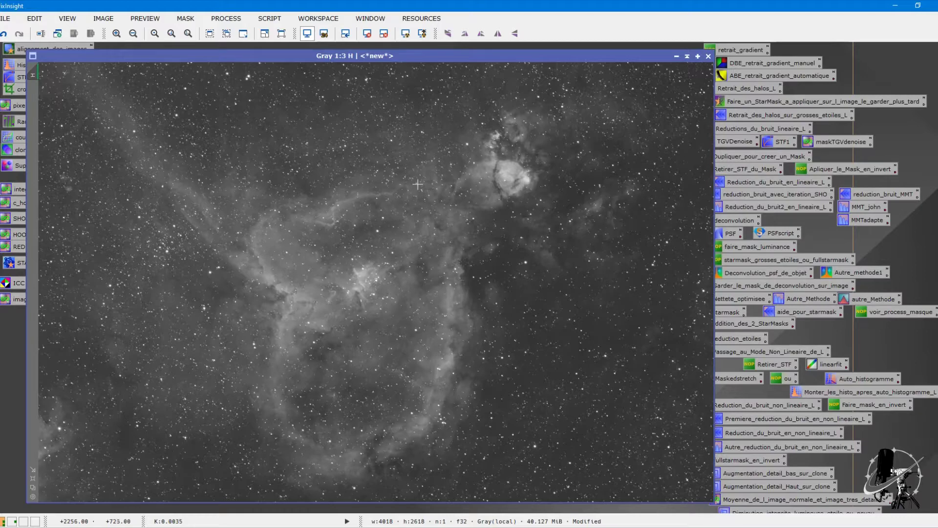
Open DBE_retrait_gradient_manuel for image H and place three background samples in the dark sky to the nebula's lower right.
{"action": "left_click", "coordinate": [775, 67]}
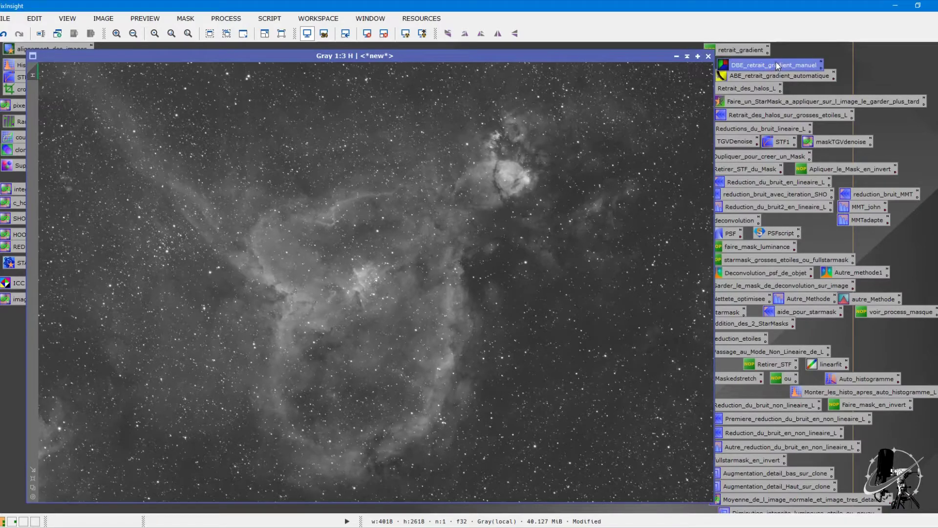
{"action": "double_click", "coordinate": [776, 66]}
{"action": "left_click_drag", "start_coordinate": [791, 47], "coordinate": [794, 49]}
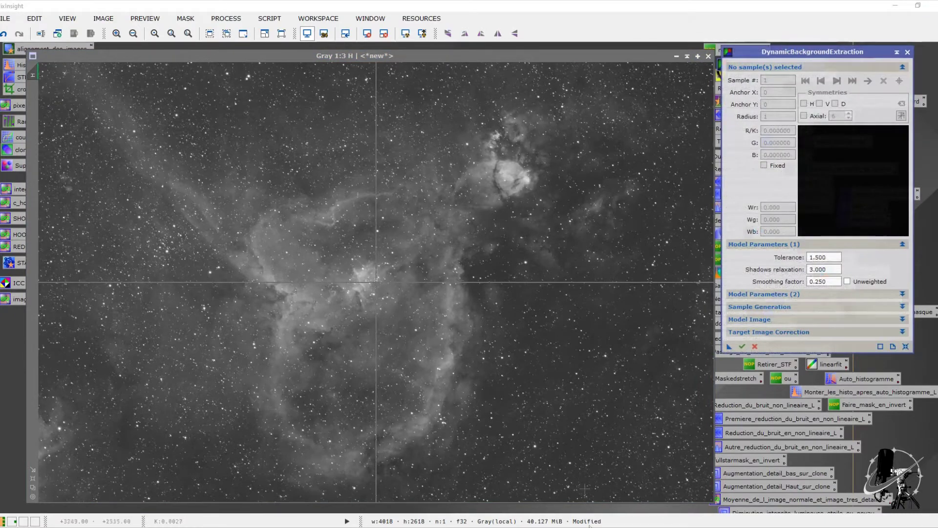
{"action": "left_click", "coordinate": [569, 445]}
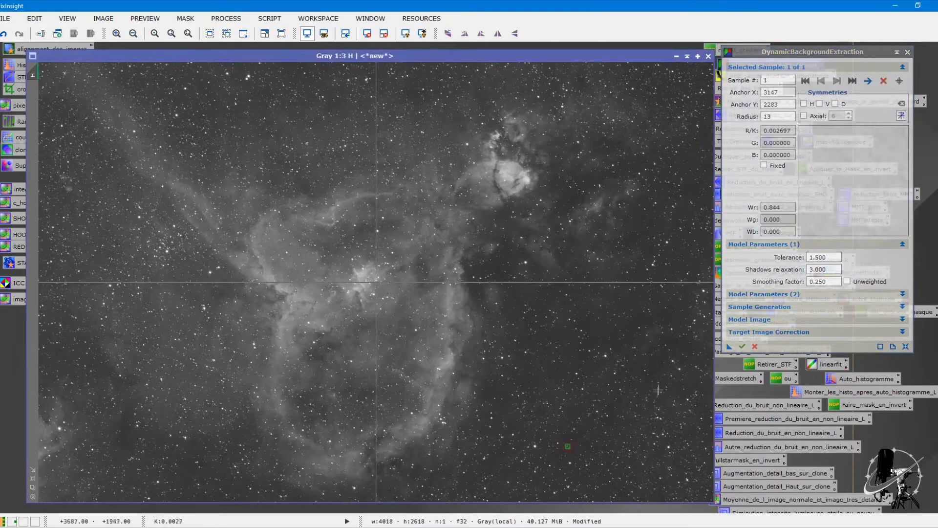
{"action": "left_click", "coordinate": [656, 361]}
{"action": "left_click", "coordinate": [590, 323]}
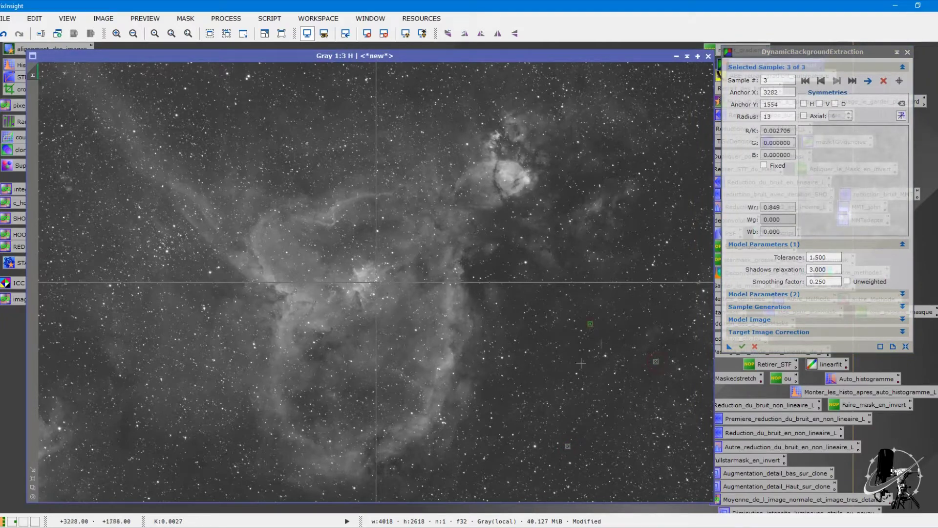
Add background samples near image H's upper edge, left edge, lower-left area and lower-right corner.
{"action": "left_click", "coordinate": [290, 69]}
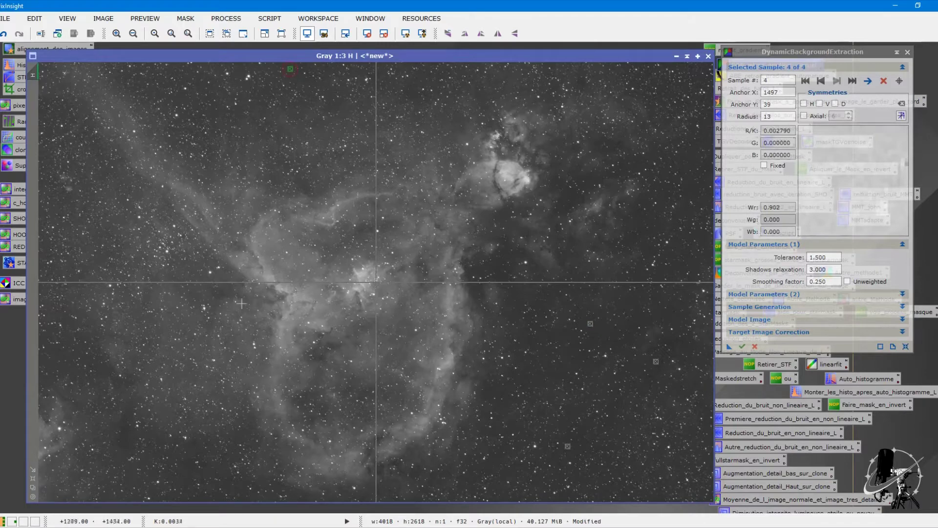
{"action": "left_click", "coordinate": [55, 354]}
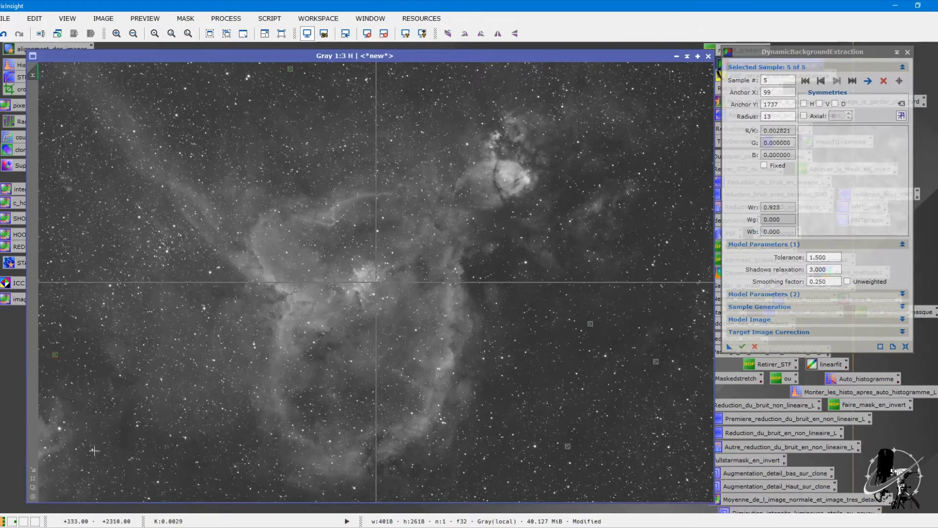
{"action": "left_click", "coordinate": [183, 473]}
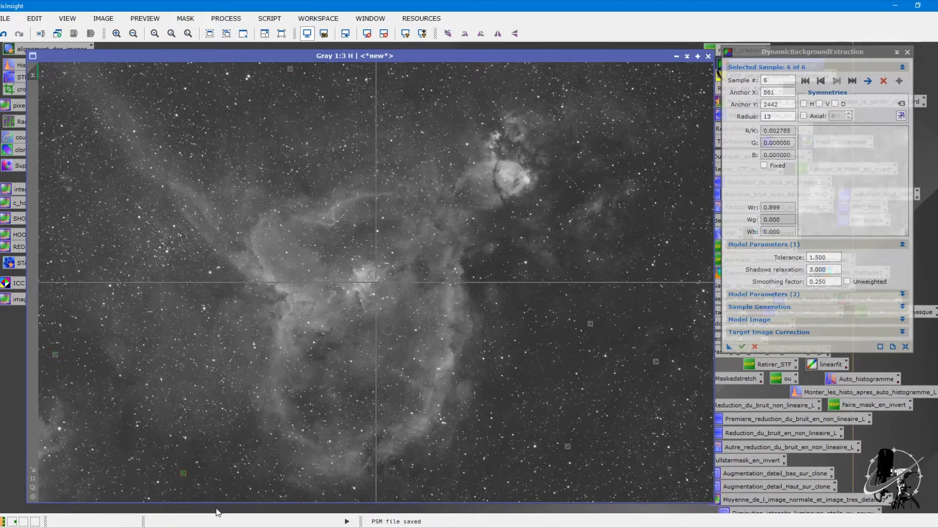
{"action": "left_click", "coordinate": [655, 497]}
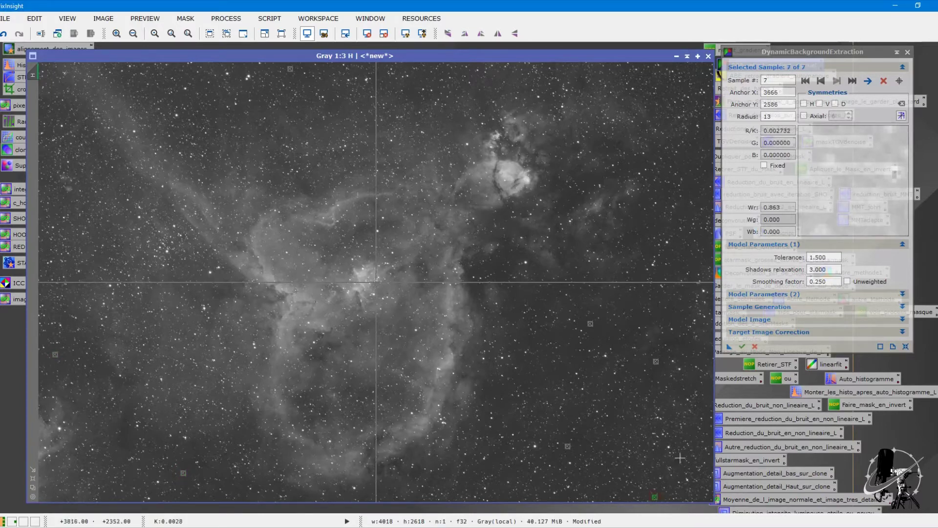
Place an eighth sample near image H's right edge, replacing the one set on a star and nudging it onto clear sky.
{"action": "left_click", "coordinate": [666, 244]}
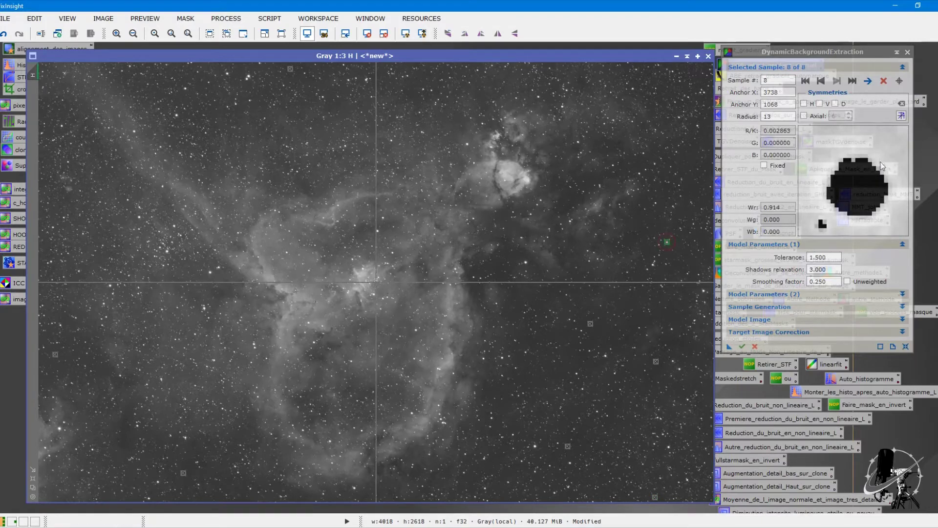
{"action": "left_click", "coordinate": [883, 81]}
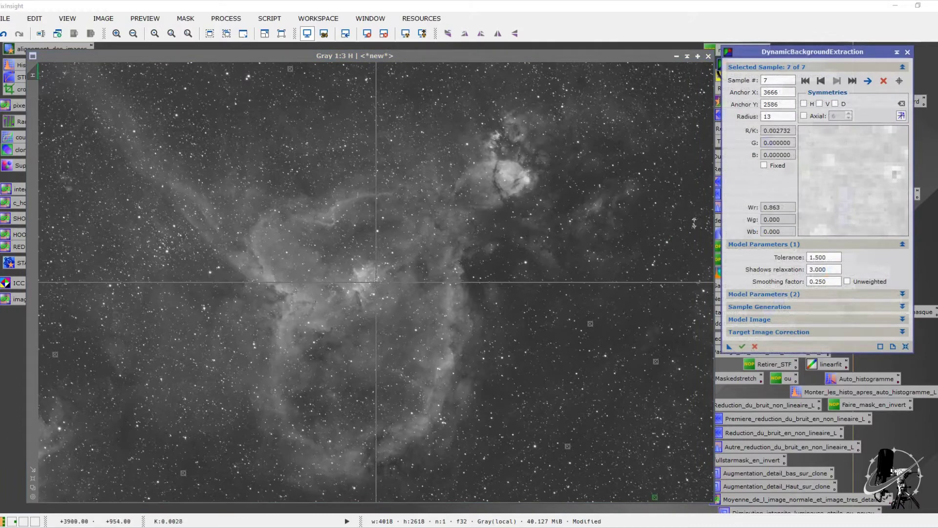
{"action": "left_click_drag", "start_coordinate": [851, 52], "coordinate": [879, 53]}
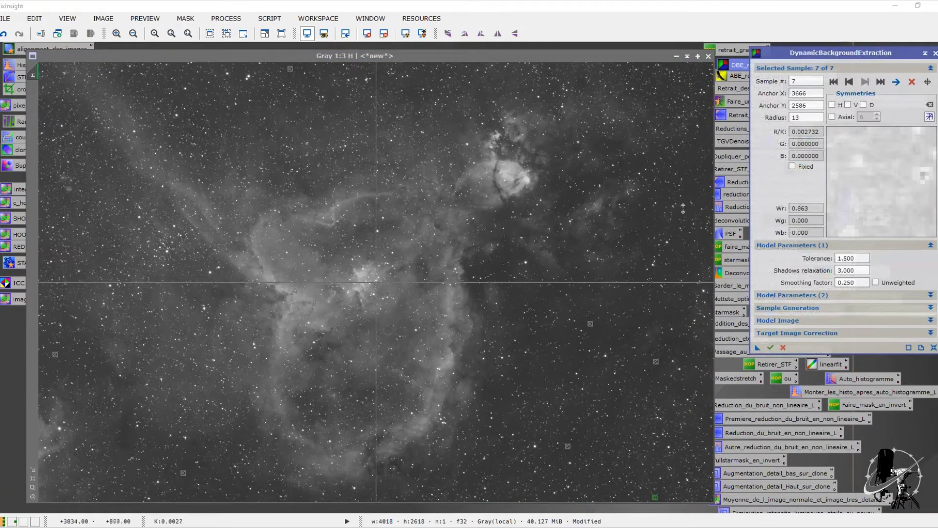
{"action": "left_click", "coordinate": [696, 184]}
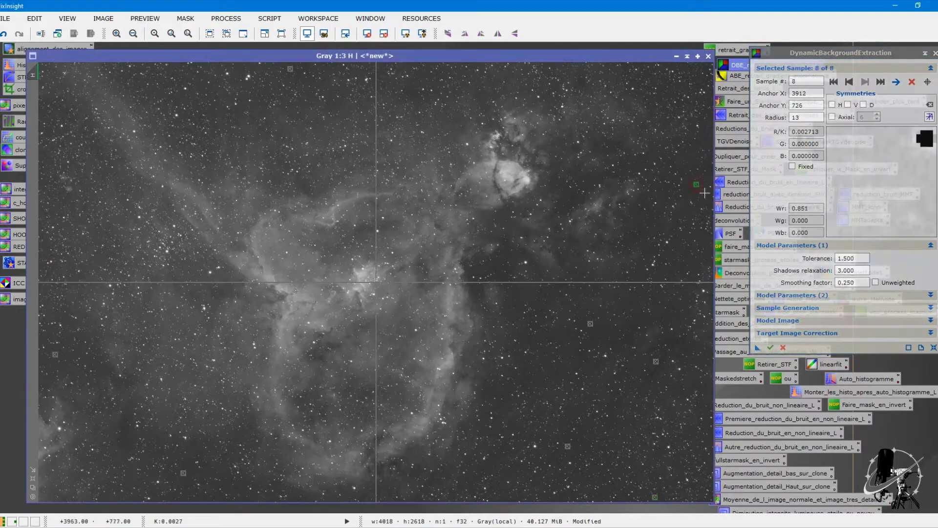
{"action": "left_click_drag", "start_coordinate": [698, 184], "coordinate": [696, 190]}
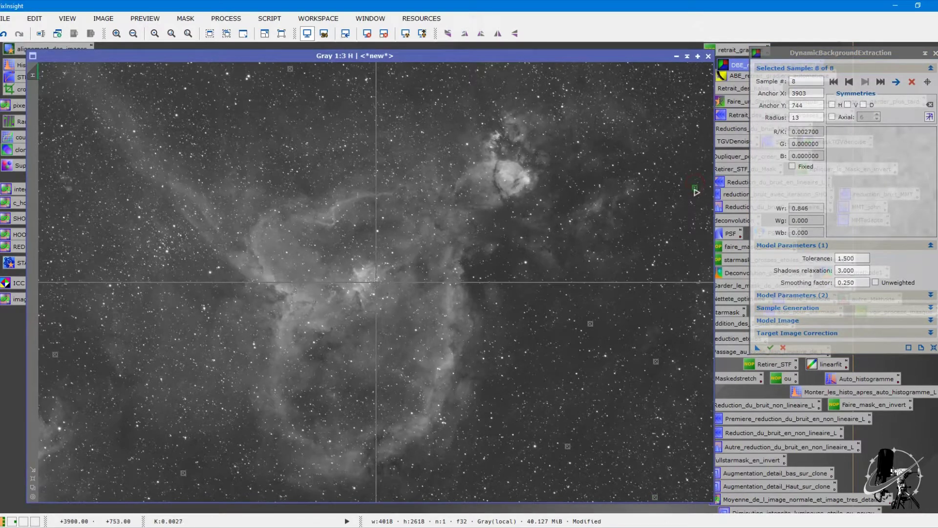
Run the background extraction on image H and apply an automatic screen stretch to the corrected H_DBE image.
{"action": "left_click", "coordinate": [770, 347]}
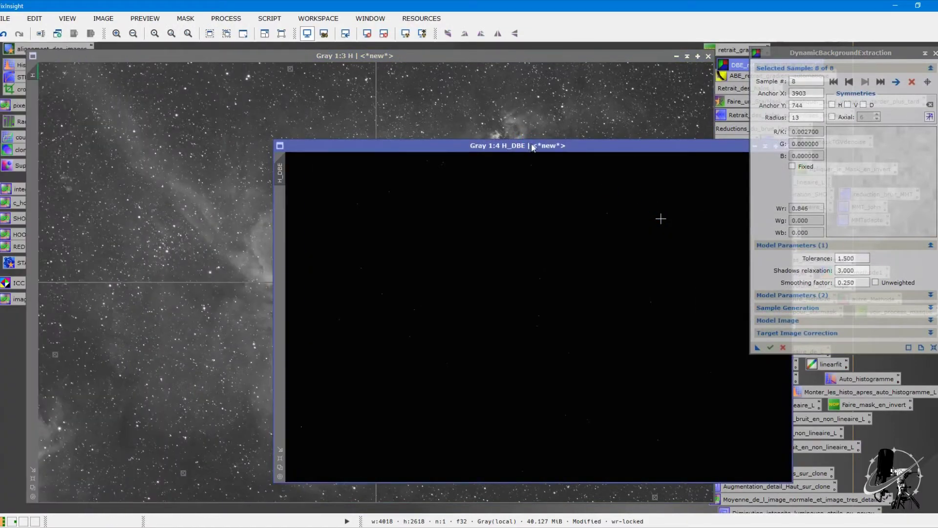
{"action": "left_click_drag", "start_coordinate": [532, 146], "coordinate": [383, 98]}
{"action": "left_click", "coordinate": [405, 34]}
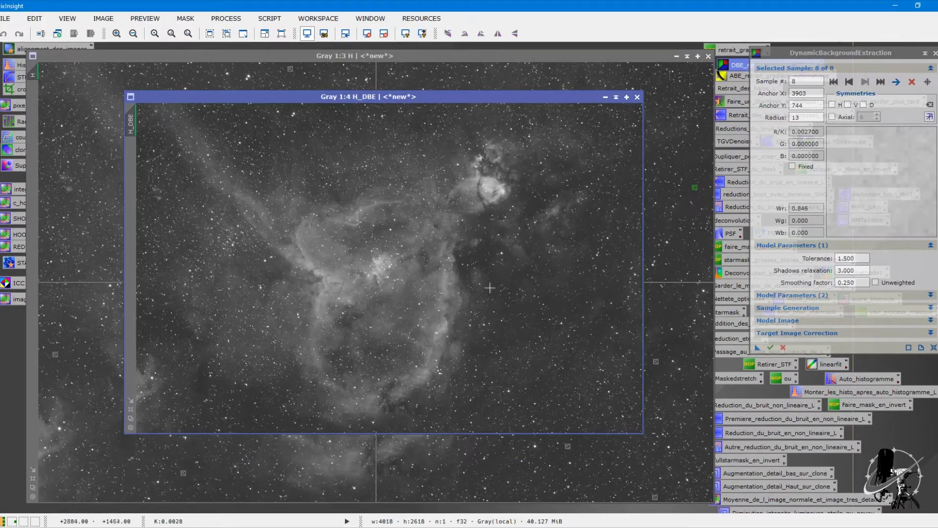
{"action": "left_click_drag", "start_coordinate": [514, 102], "coordinate": [410, 93]}
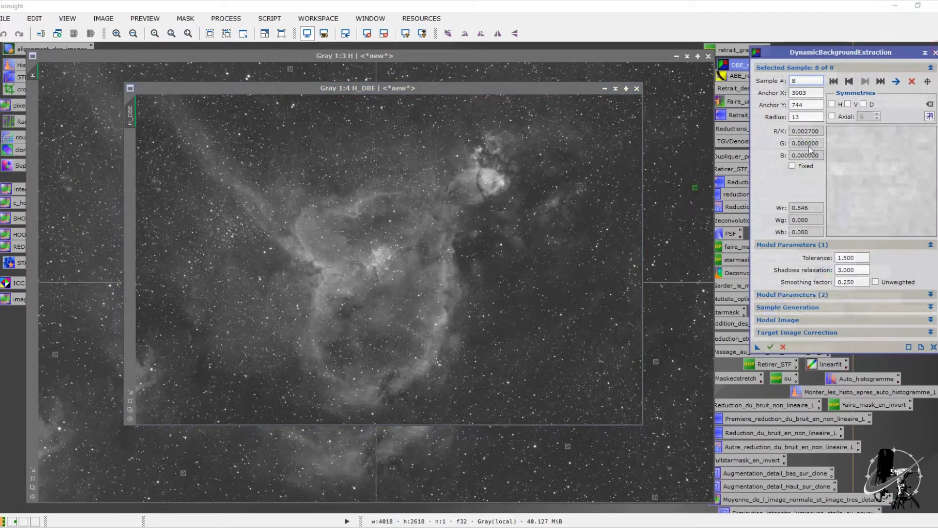
End the DynamicBackgroundExtraction session and close the uncorrected image H without saving it.
{"action": "left_click", "coordinate": [934, 53]}
{"action": "left_click", "coordinate": [443, 283]}
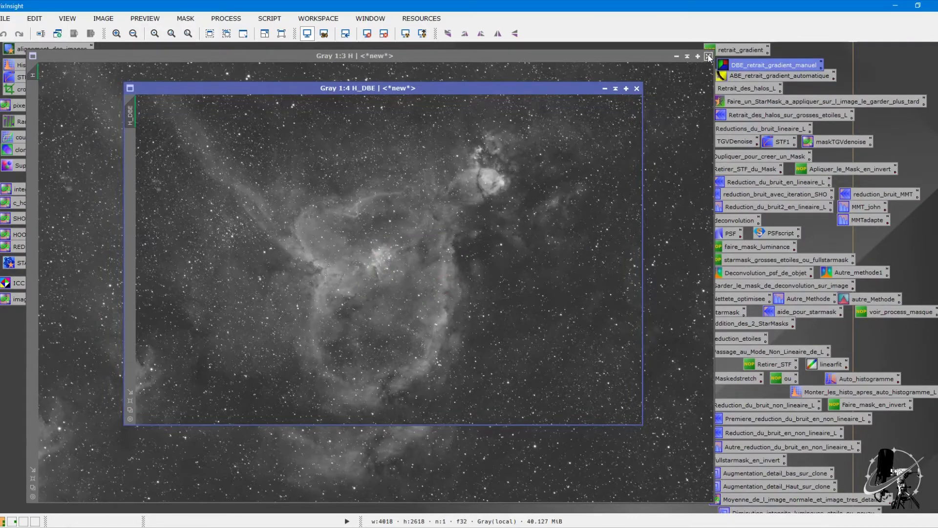
{"action": "left_click", "coordinate": [709, 57]}
{"action": "left_click", "coordinate": [451, 292]}
Rename the H_DBE image as H and stack its shaded window directly under the shaded O window.
{"action": "right_click", "coordinate": [447, 233]}
{"action": "left_click", "coordinate": [492, 276]}
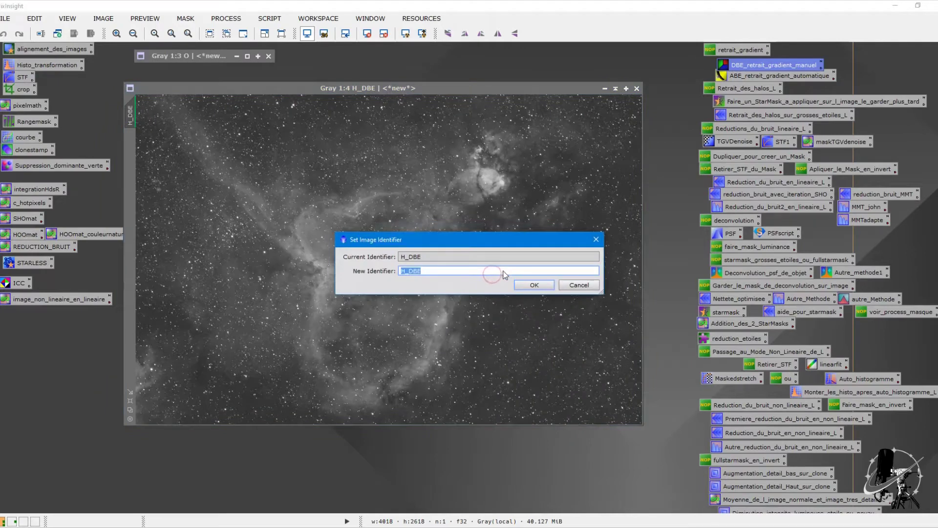
{"action": "type", "text": "H"}
{"action": "key", "text": "Return"}
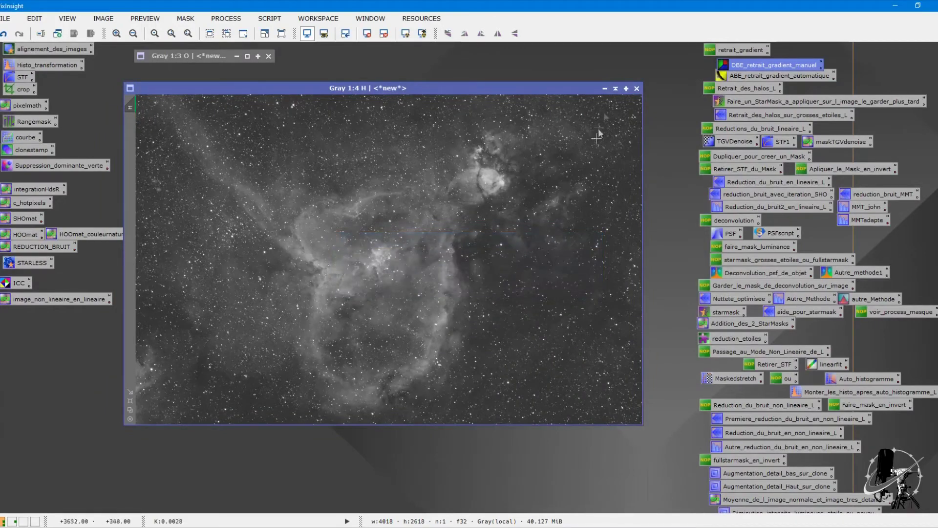
{"action": "left_click", "coordinate": [616, 88]}
{"action": "left_click_drag", "start_coordinate": [392, 255], "coordinate": [214, 70]}
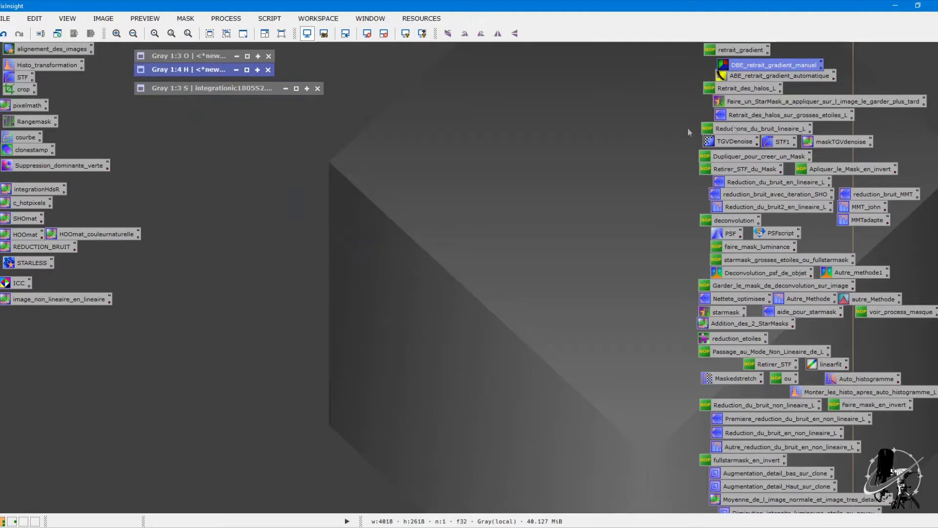
Open ABE_retrait_gradient_automatique and show its interpolation, output and target image correction settings.
{"action": "double_click", "coordinate": [764, 76]}
{"action": "left_click_drag", "start_coordinate": [787, 56], "coordinate": [740, 51]}
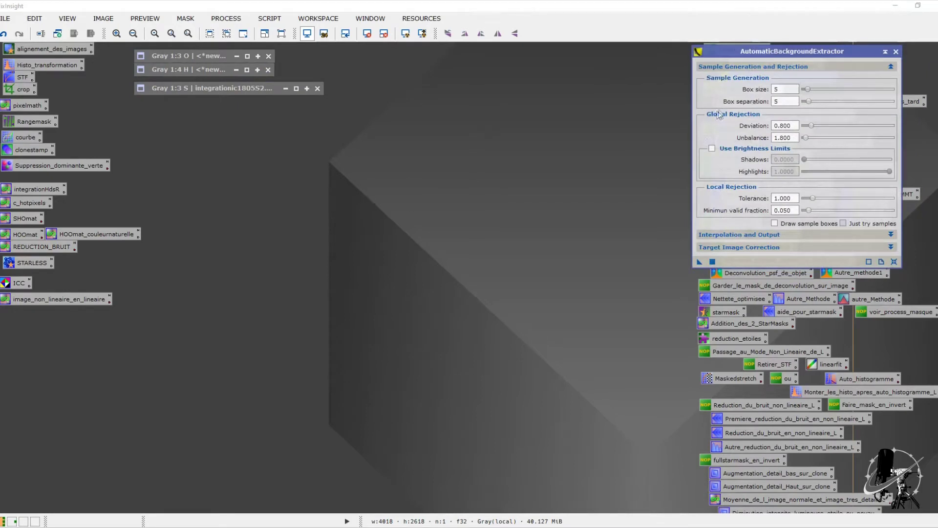
{"action": "left_click", "coordinate": [751, 247]}
{"action": "left_click", "coordinate": [759, 235]}
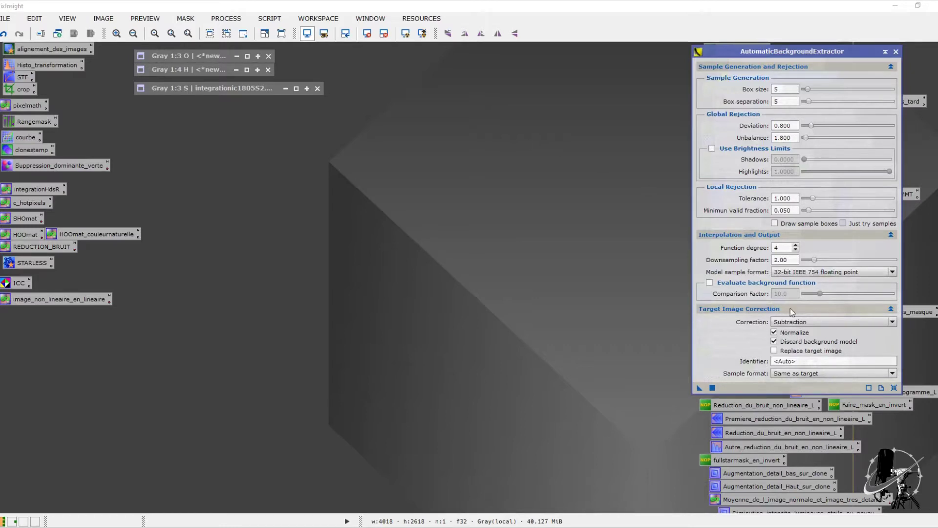
Try Division as the target image correction with a function degree of 2.
{"action": "left_click", "coordinate": [805, 320]}
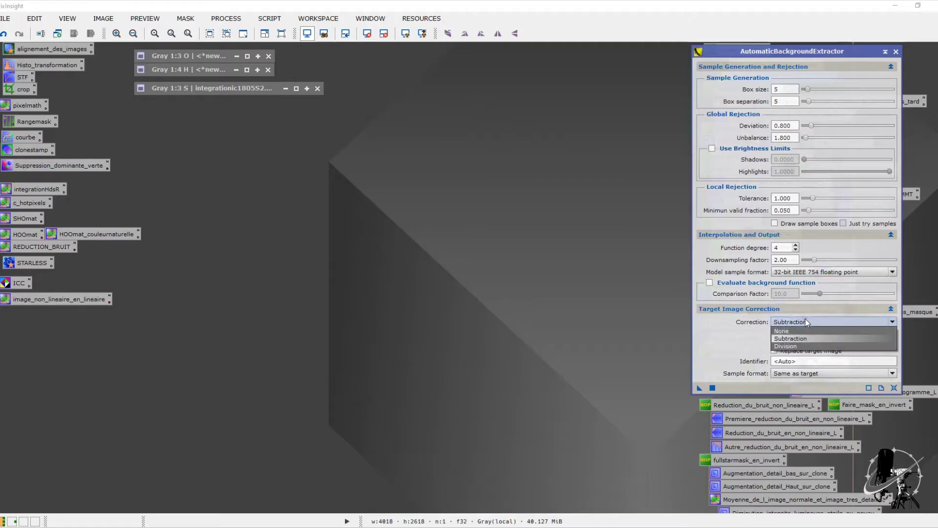
{"action": "left_click", "coordinate": [802, 346]}
{"action": "double_click", "coordinate": [782, 247]}
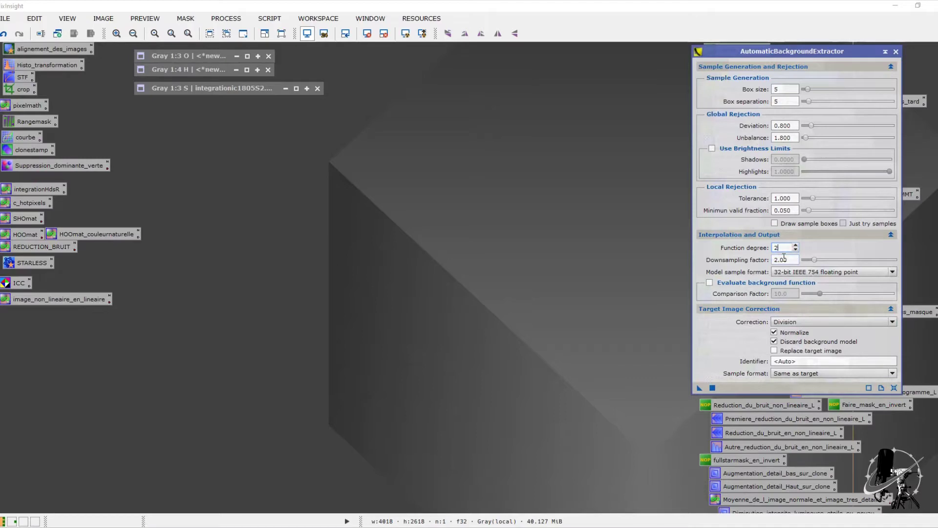
{"action": "left_click", "coordinate": [784, 258]}
Set the function degree to 1 and the target image correction to Subtraction.
{"action": "left_click", "coordinate": [774, 332]}
{"action": "left_click", "coordinate": [795, 247]}
{"action": "left_click", "coordinate": [798, 323]}
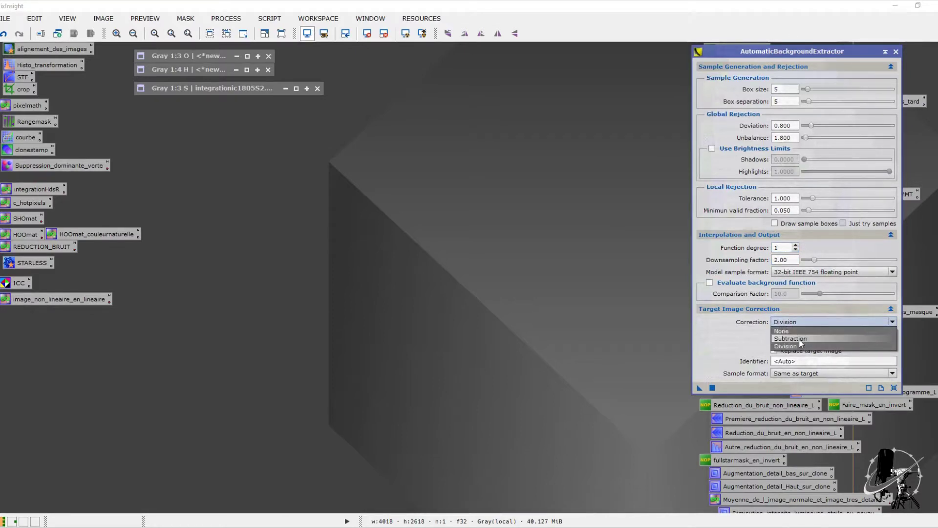
{"action": "left_click", "coordinate": [798, 339]}
{"action": "left_click", "coordinate": [632, 233]}
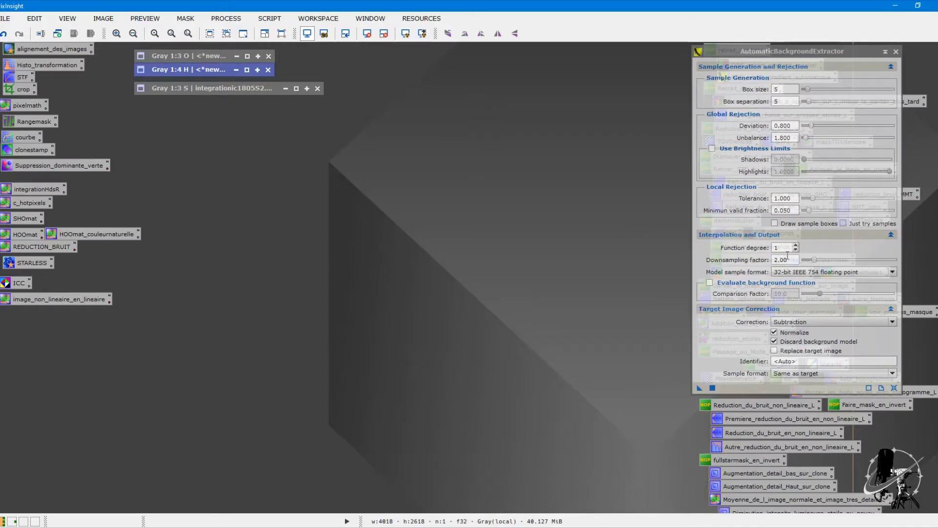
Set the function degree to 4 and close AutomaticBackgroundExtractor without applying it.
{"action": "left_click", "coordinate": [796, 245]}
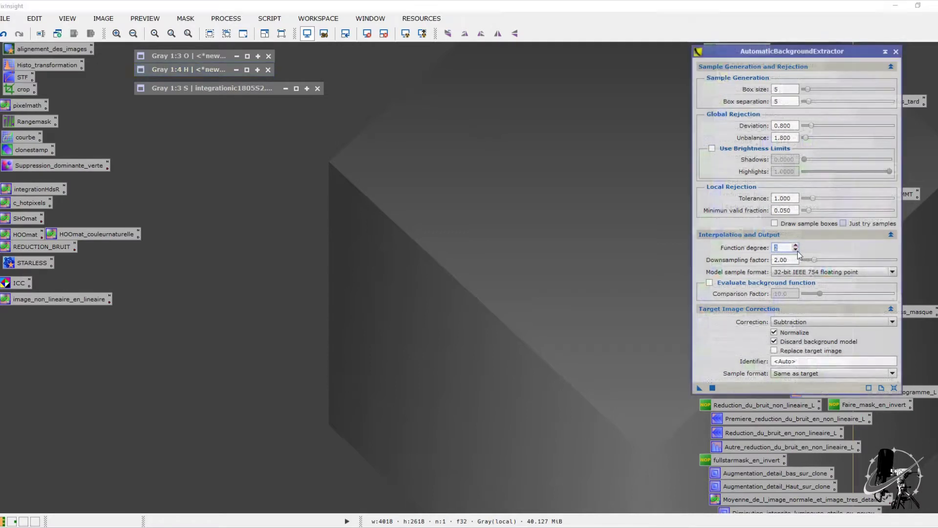
{"action": "left_click", "coordinate": [796, 245]}
{"action": "left_click", "coordinate": [796, 246]}
{"action": "left_click", "coordinate": [795, 245]}
{"action": "left_click", "coordinate": [560, 216]}
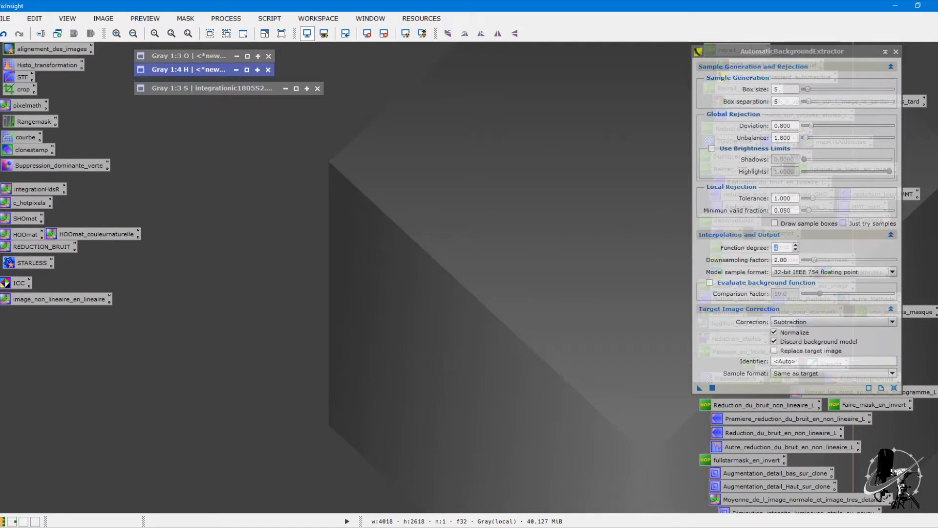
{"action": "left_click", "coordinate": [896, 51]}
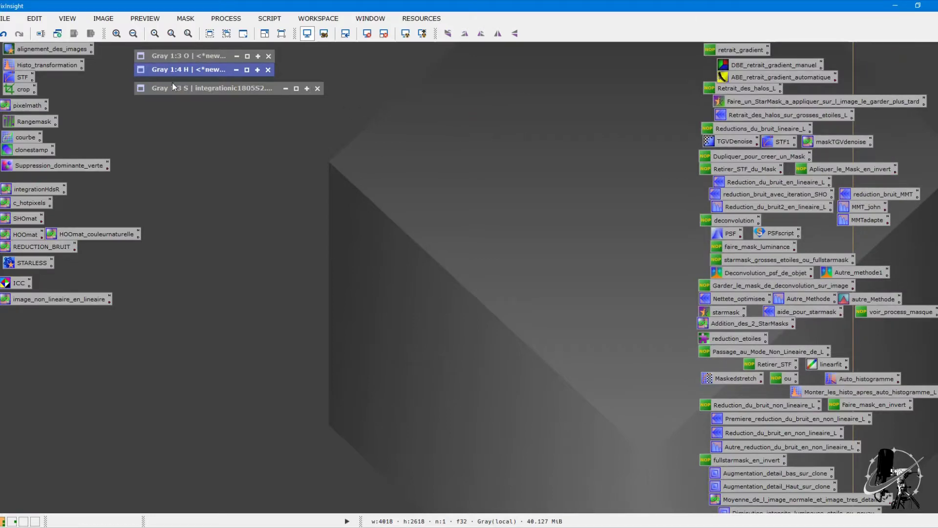
Expand image H to examine its gradient-corrected background and shade it again.
{"action": "double_click", "coordinate": [192, 69]}
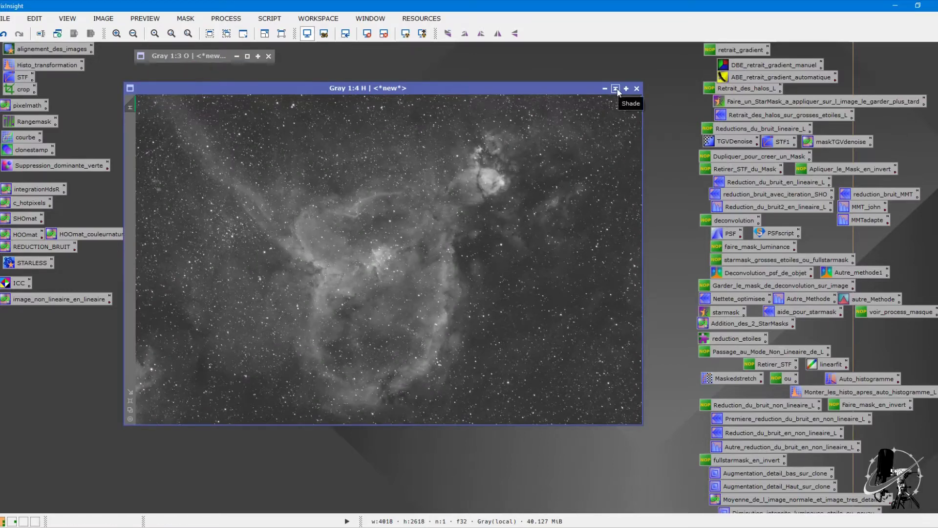
{"action": "left_click", "coordinate": [616, 90]}
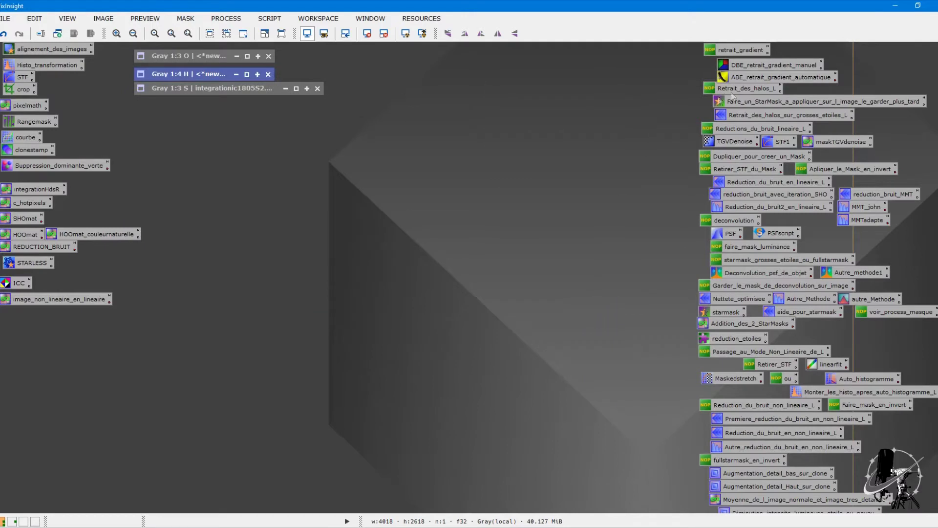
{"action": "double_click", "coordinate": [755, 69]}
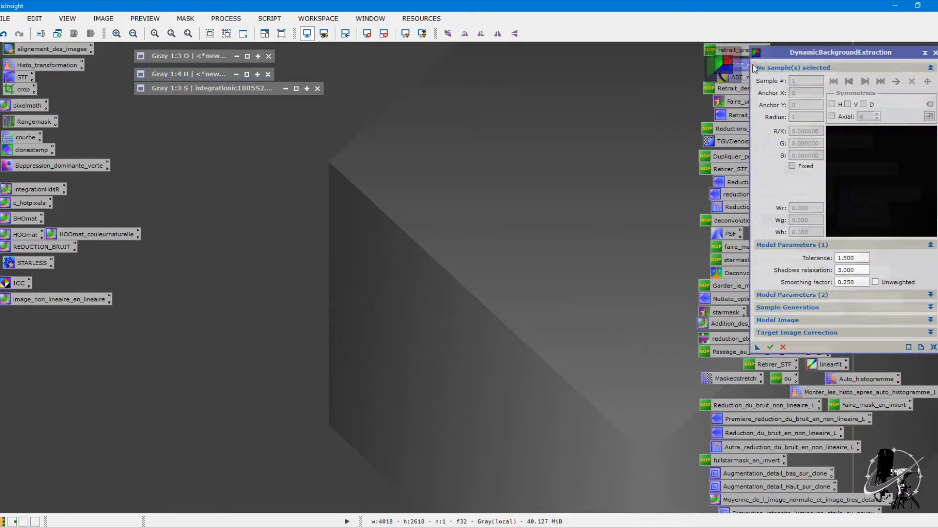
{"action": "left_click", "coordinate": [934, 52]}
{"action": "left_click", "coordinate": [435, 285]}
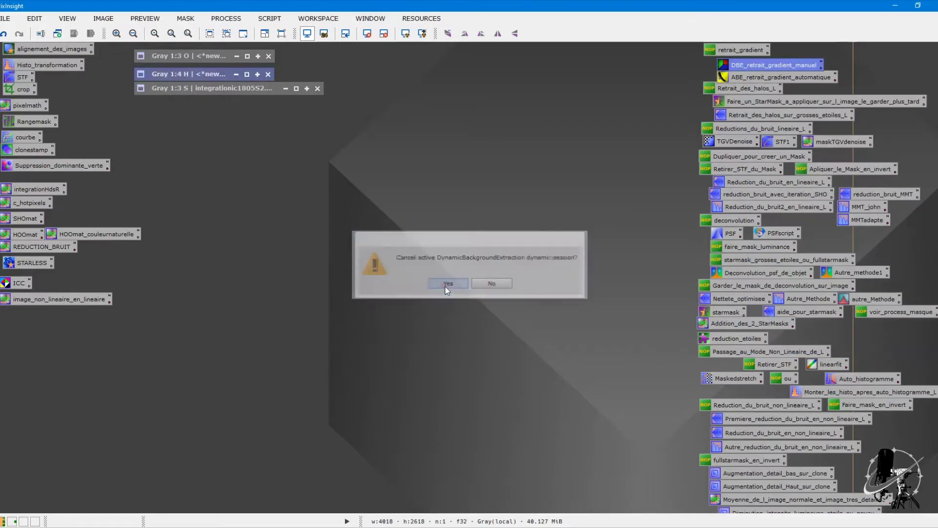
{"action": "double_click", "coordinate": [762, 80]}
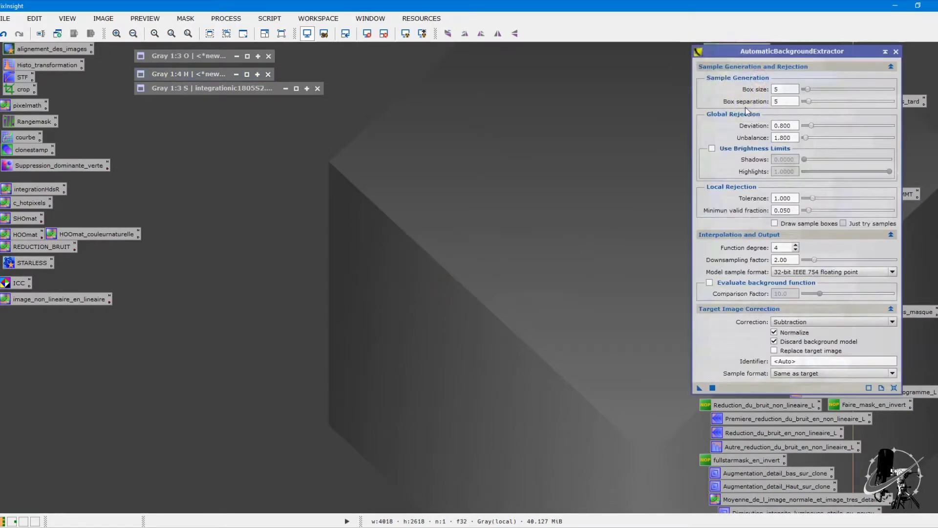
{"action": "left_click", "coordinate": [895, 51]}
Open DynamicBackgroundExtraction and expand its Sample Generation and Target Image Correction settings, keeping Subtraction as the correction.
{"action": "double_click", "coordinate": [774, 67]}
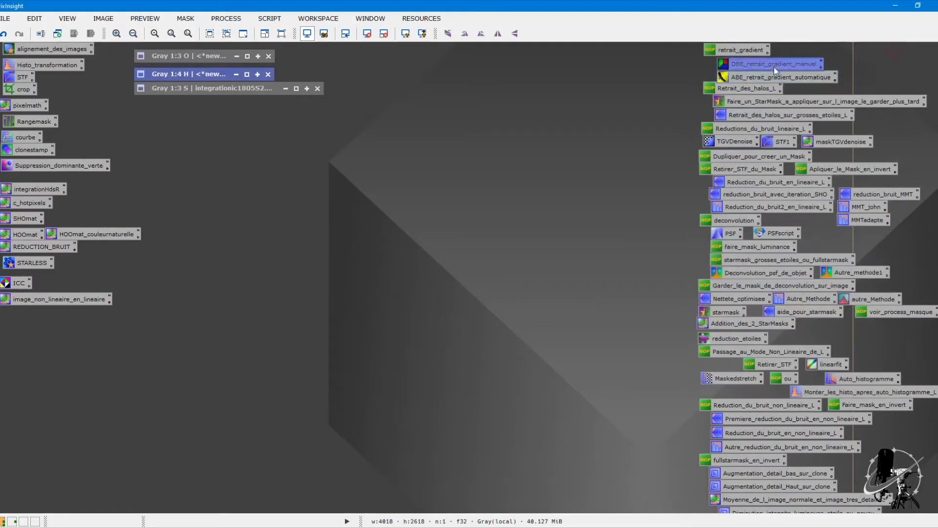
{"action": "left_click", "coordinate": [816, 309]}
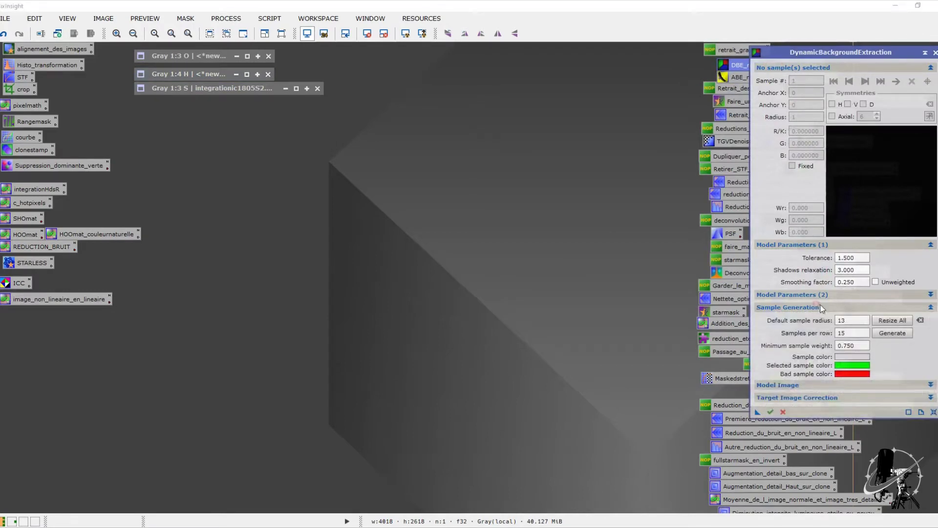
{"action": "left_click", "coordinate": [780, 385]}
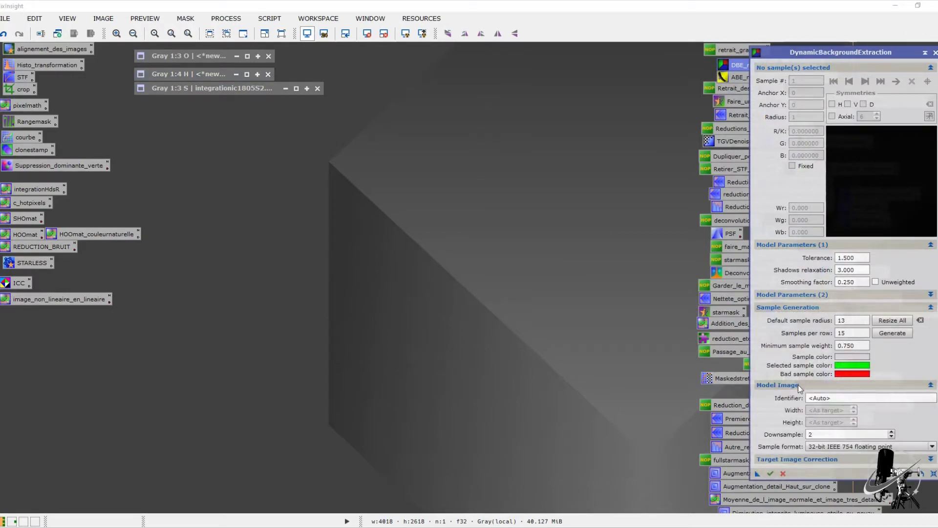
{"action": "left_click", "coordinate": [801, 458]}
{"action": "left_click", "coordinate": [818, 385]}
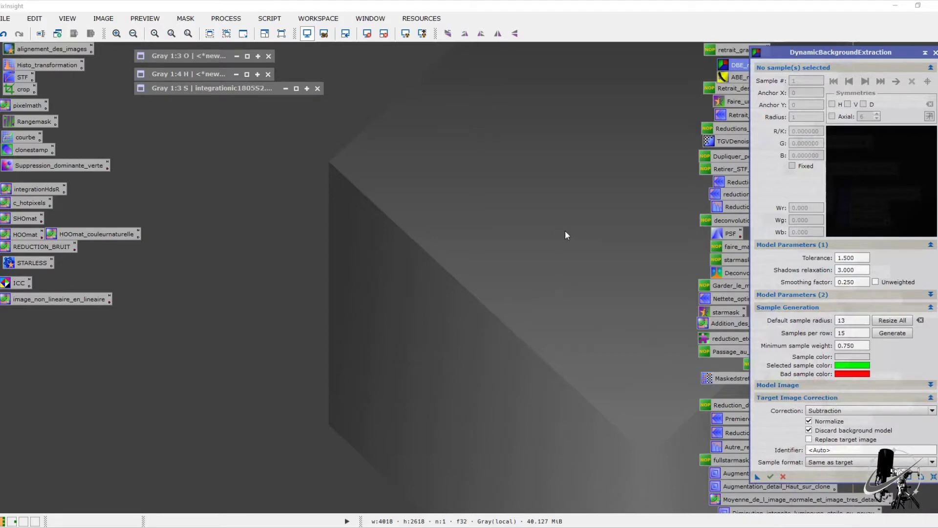
{"action": "left_click", "coordinate": [838, 410]}
{"action": "left_click", "coordinate": [838, 410]}
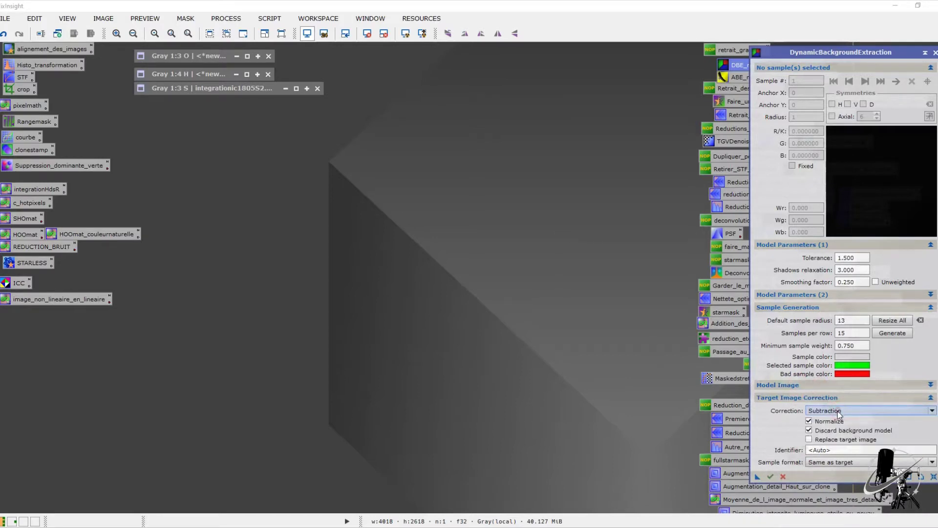
Expand and auto-stretch image S, and cancel the active DynamicBackgroundExtraction session.
{"action": "left_click", "coordinate": [502, 184]}
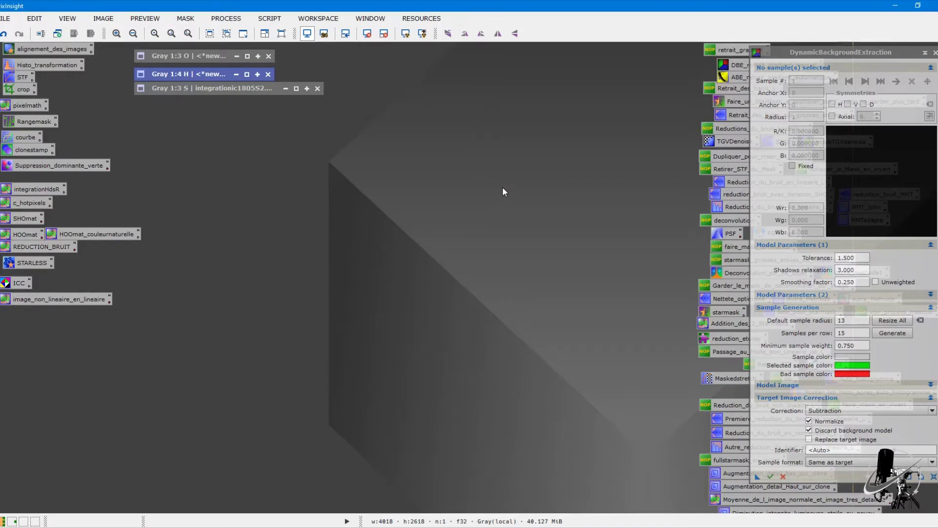
{"action": "double_click", "coordinate": [203, 89]}
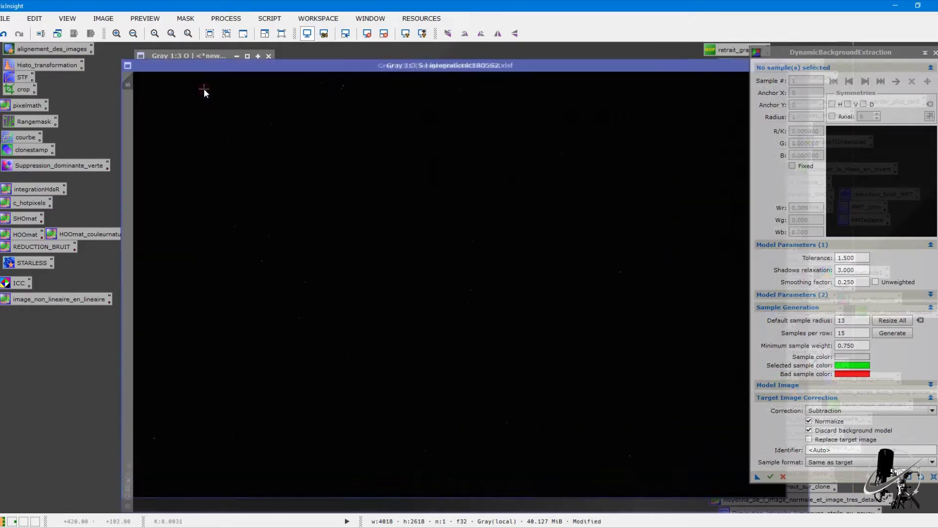
{"action": "left_click", "coordinate": [405, 33]}
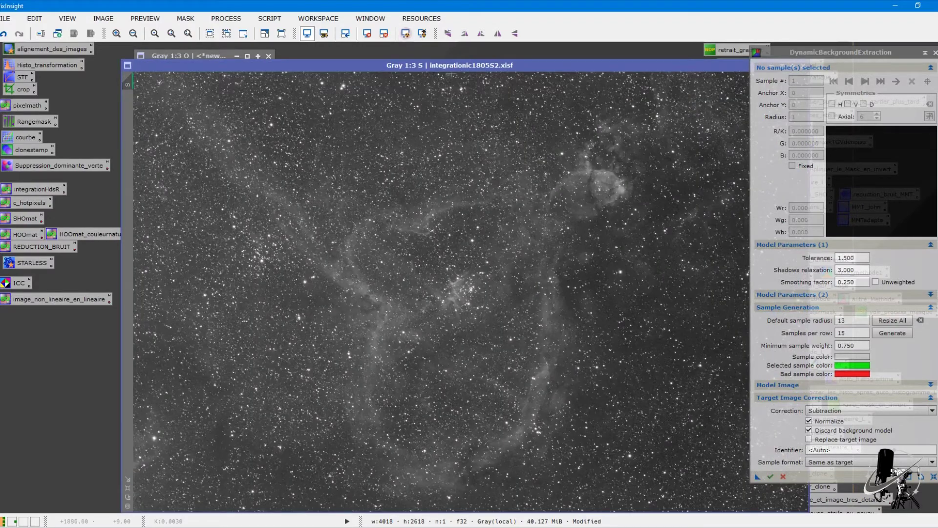
{"action": "left_click_drag", "start_coordinate": [421, 61], "coordinate": [347, 49]}
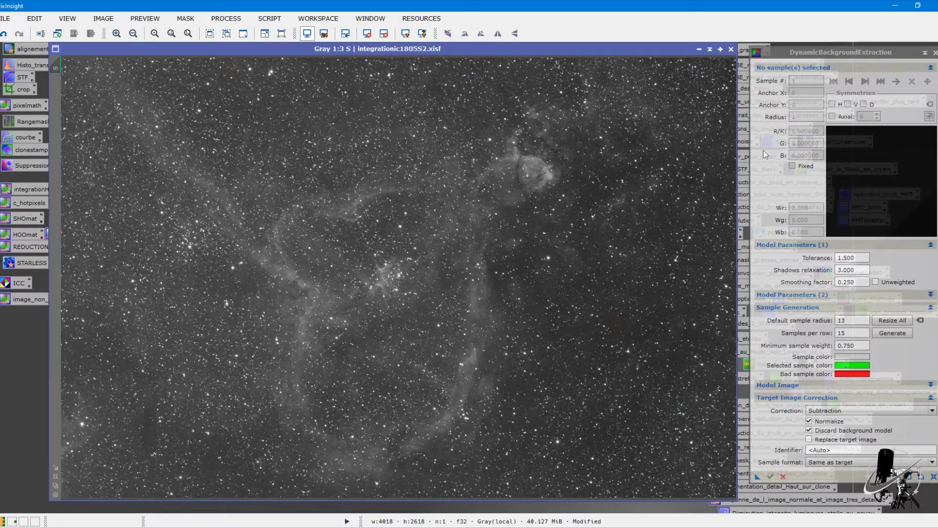
{"action": "left_click", "coordinate": [934, 53]}
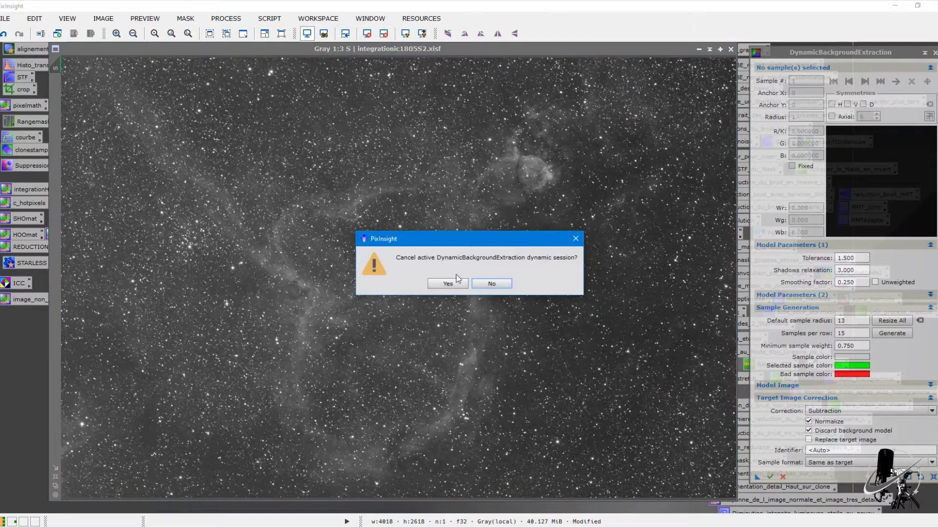
{"action": "left_click", "coordinate": [458, 280]}
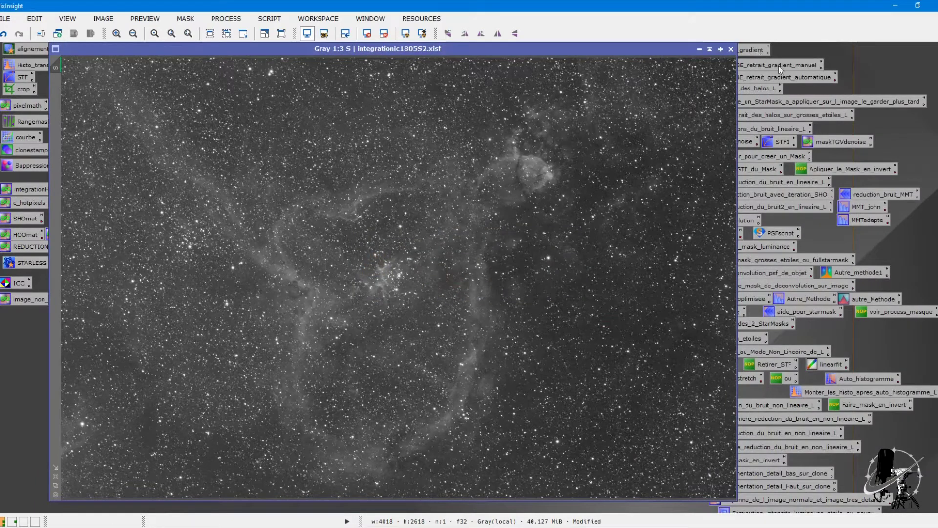
Start DynamicBackgroundExtraction on image S and place seven background samples in dark areas around the nebula.
{"action": "double_click", "coordinate": [778, 65]}
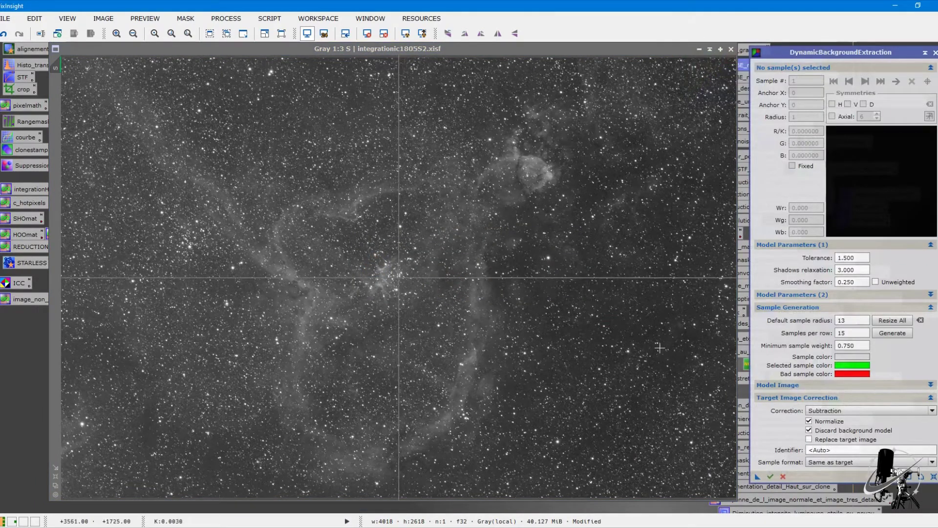
{"action": "left_click", "coordinate": [668, 312]}
{"action": "left_click", "coordinate": [608, 323]}
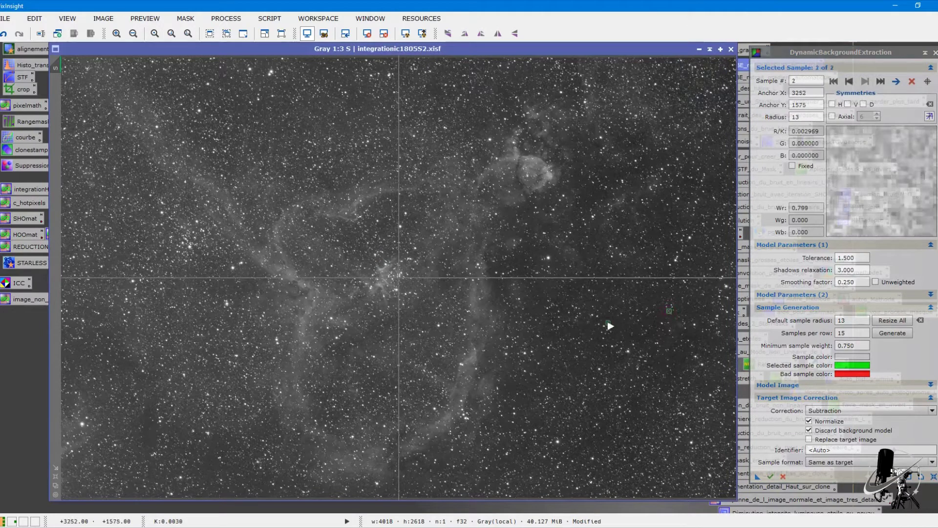
{"action": "left_click", "coordinate": [607, 439]}
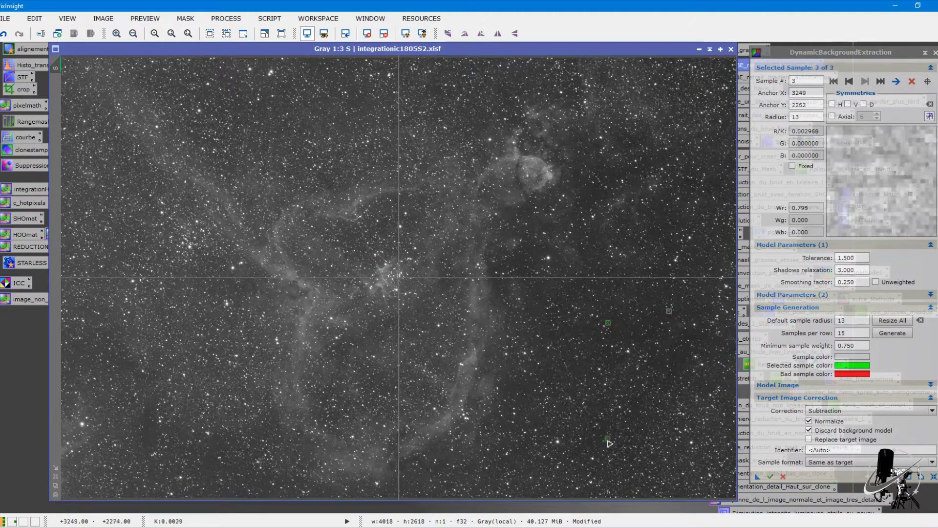
{"action": "left_click", "coordinate": [149, 421]}
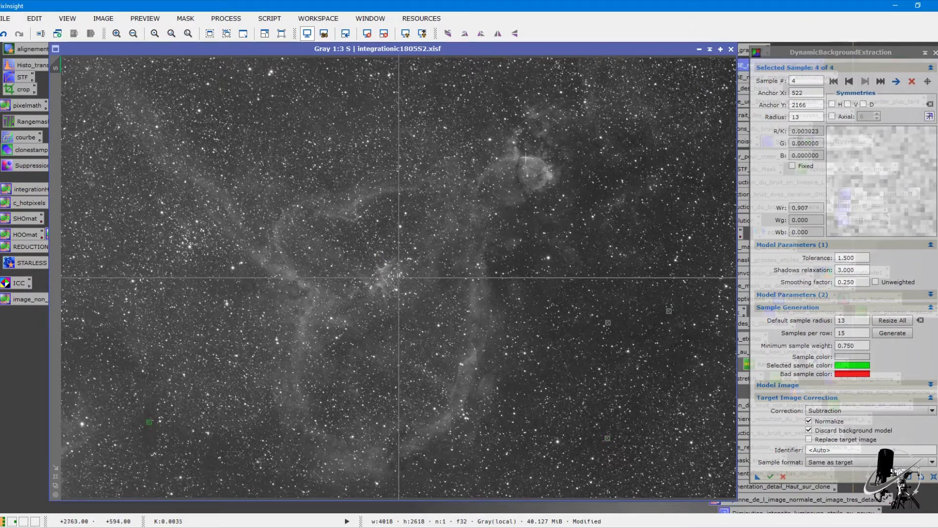
{"action": "left_click", "coordinate": [647, 159]}
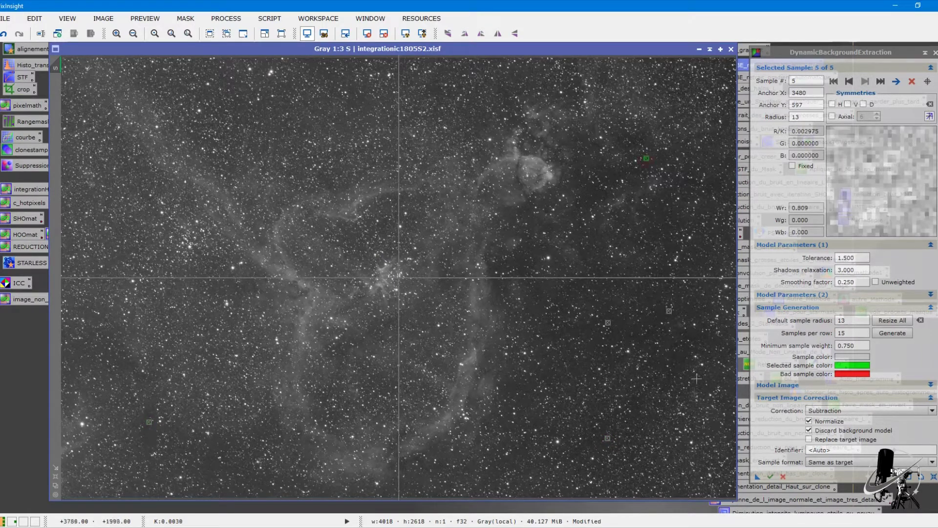
{"action": "left_click", "coordinate": [684, 466]}
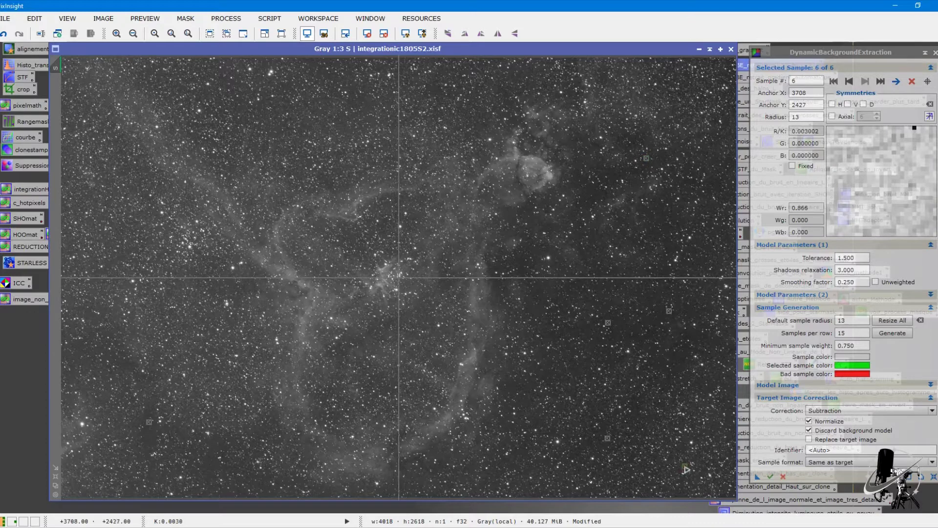
{"action": "left_click", "coordinate": [310, 61]}
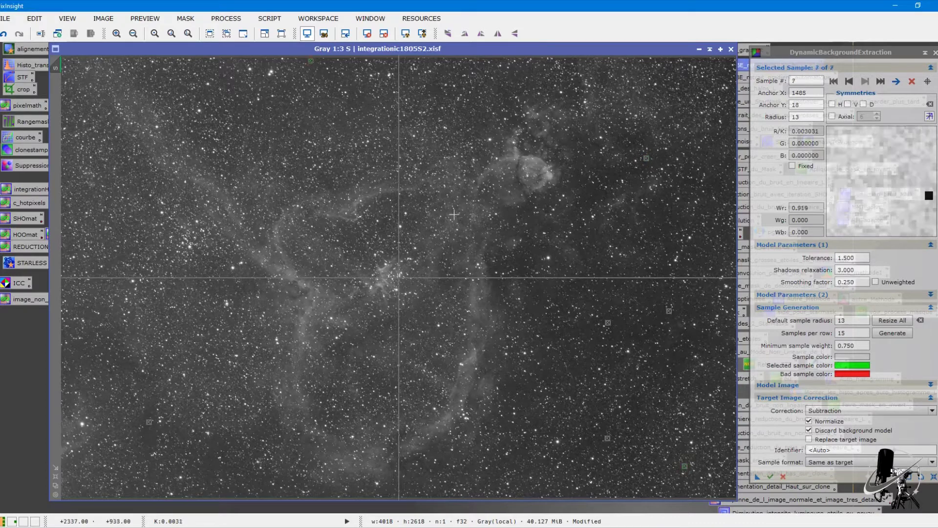
Run the extraction on S with Normalize and Discard background model disabled, and auto-stretch the corrected image.
{"action": "left_click", "coordinate": [809, 429]}
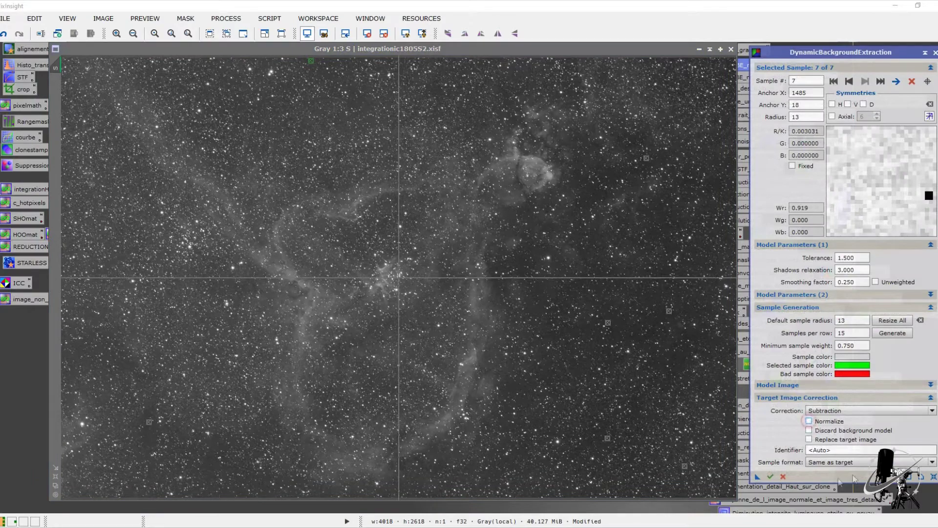
{"action": "left_click", "coordinate": [771, 477]}
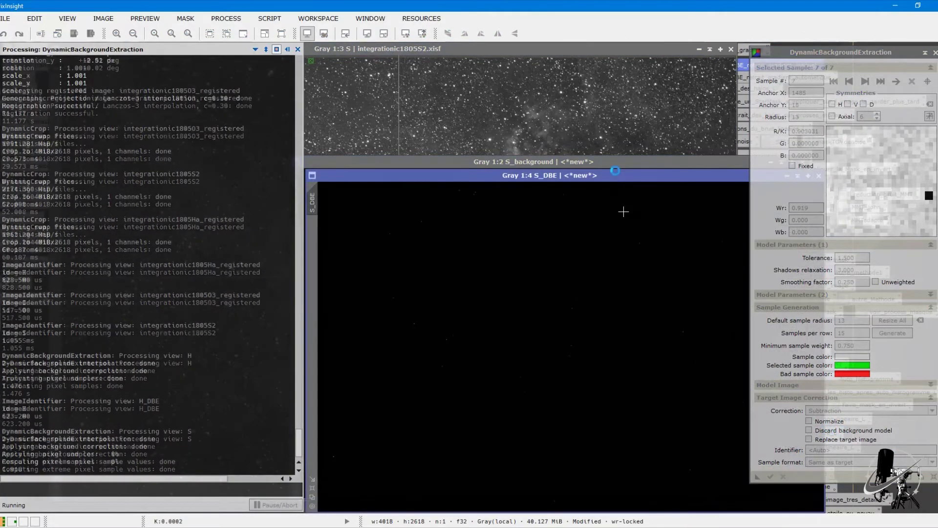
{"action": "left_click_drag", "start_coordinate": [598, 168], "coordinate": [353, 87]}
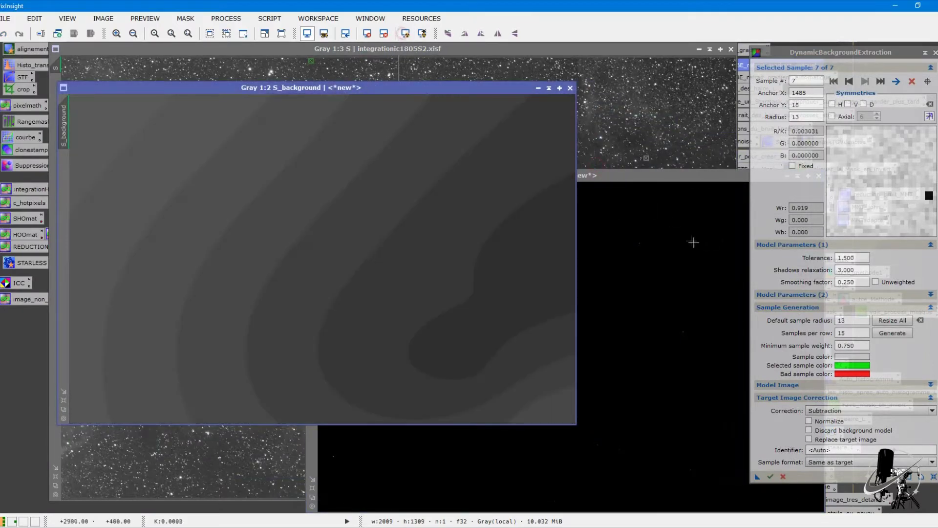
{"action": "left_click", "coordinate": [664, 199]}
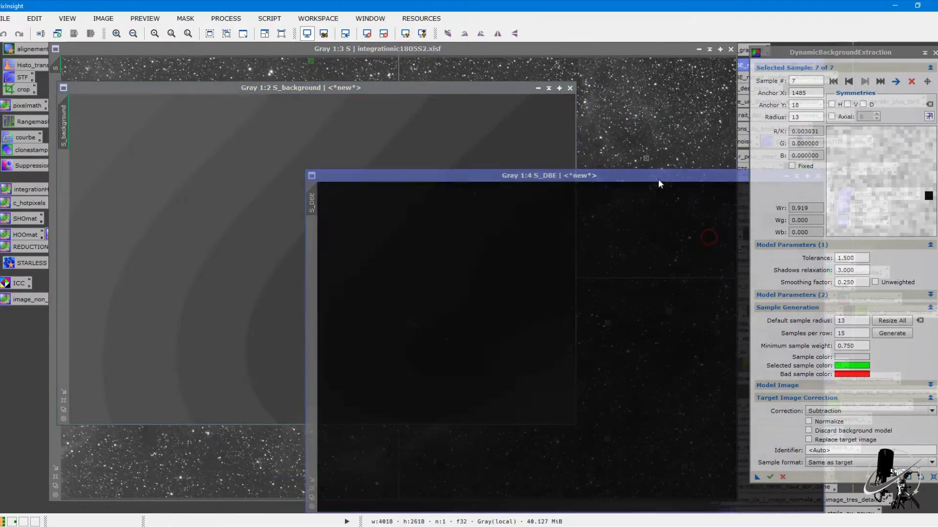
{"action": "left_click_drag", "start_coordinate": [660, 178], "coordinate": [496, 118]}
{"action": "left_click", "coordinate": [413, 35]}
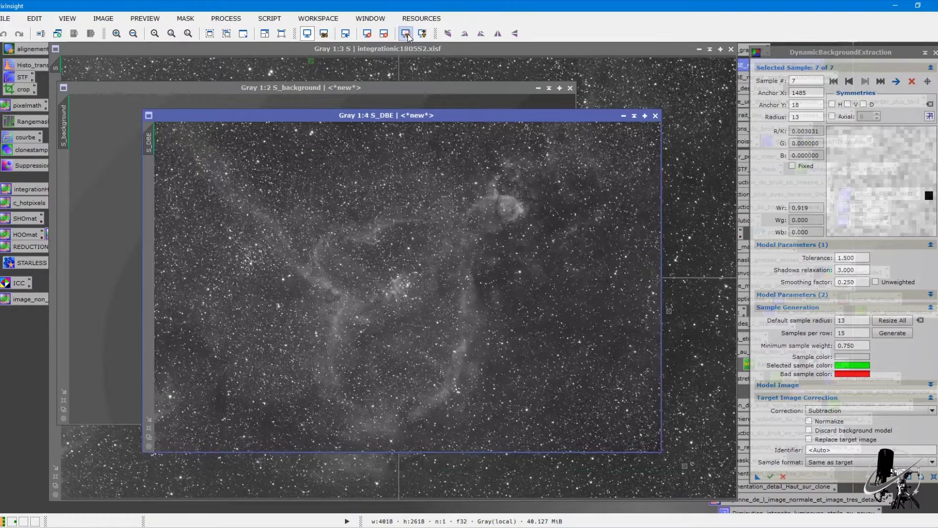
Close the corrected image S_DBE, then examine and close the background model S_background.
{"action": "left_click", "coordinate": [655, 115]}
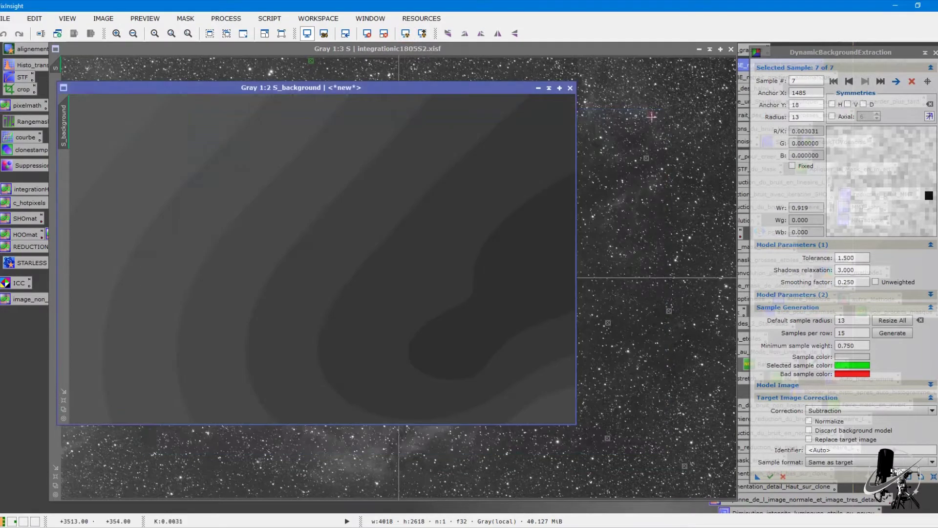
{"action": "left_click_drag", "start_coordinate": [387, 91], "coordinate": [468, 93]}
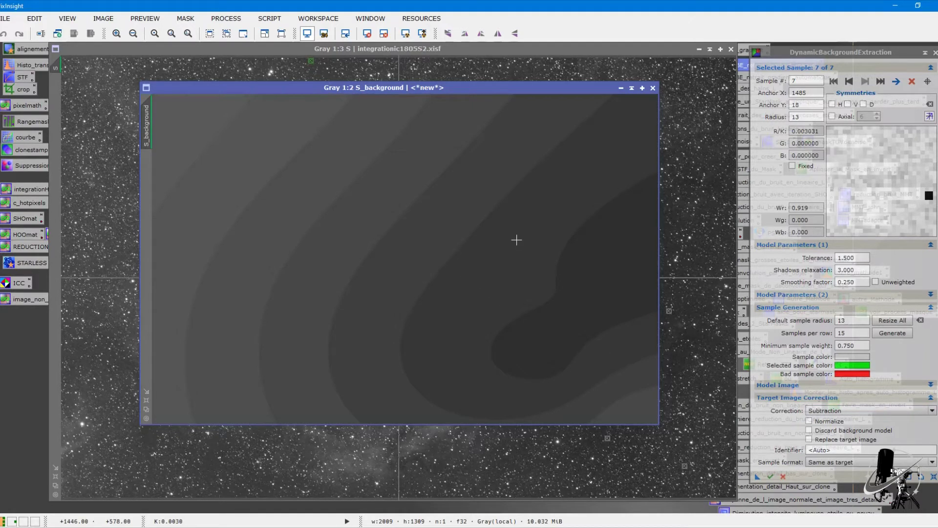
{"action": "left_click", "coordinate": [653, 87]}
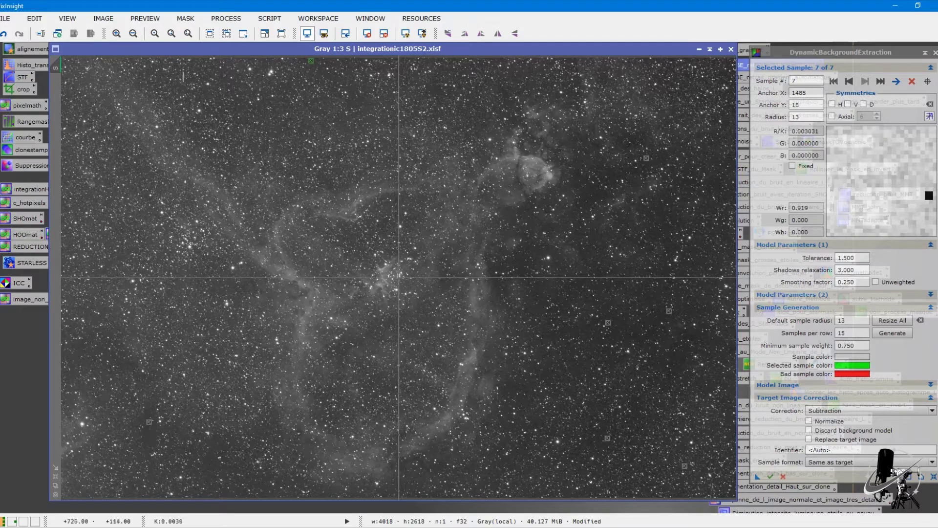
Cancel the DynamicBackgroundExtraction session on image S and shade its window.
{"action": "left_click", "coordinate": [731, 50]}
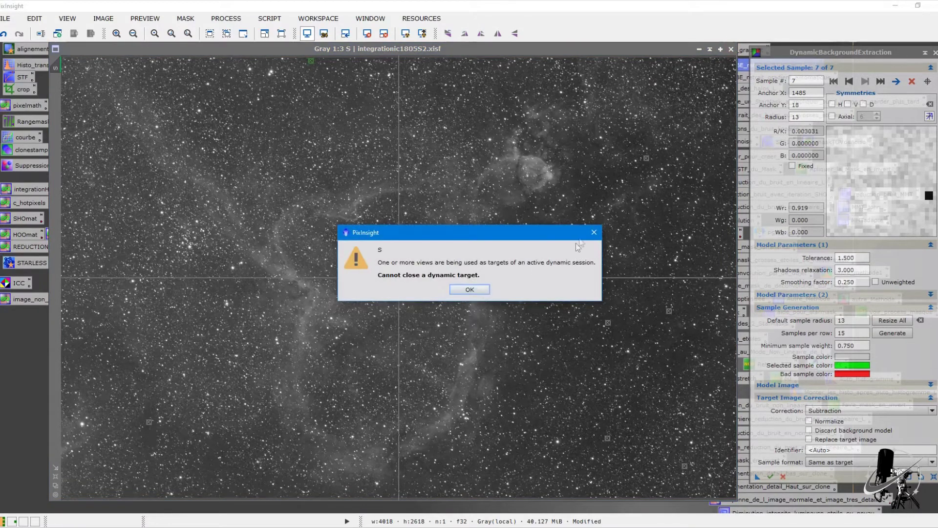
{"action": "left_click", "coordinate": [593, 232]}
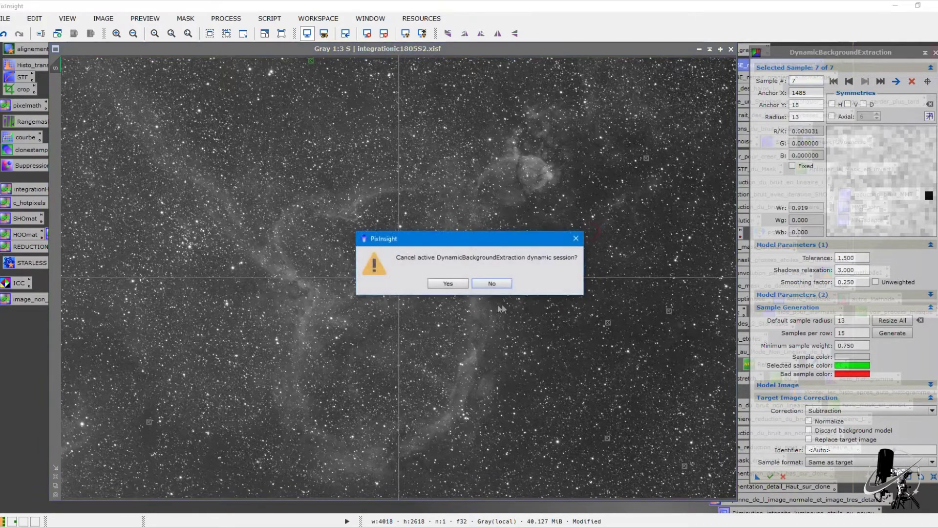
{"action": "left_click", "coordinate": [448, 284]}
{"action": "left_click", "coordinate": [710, 49]}
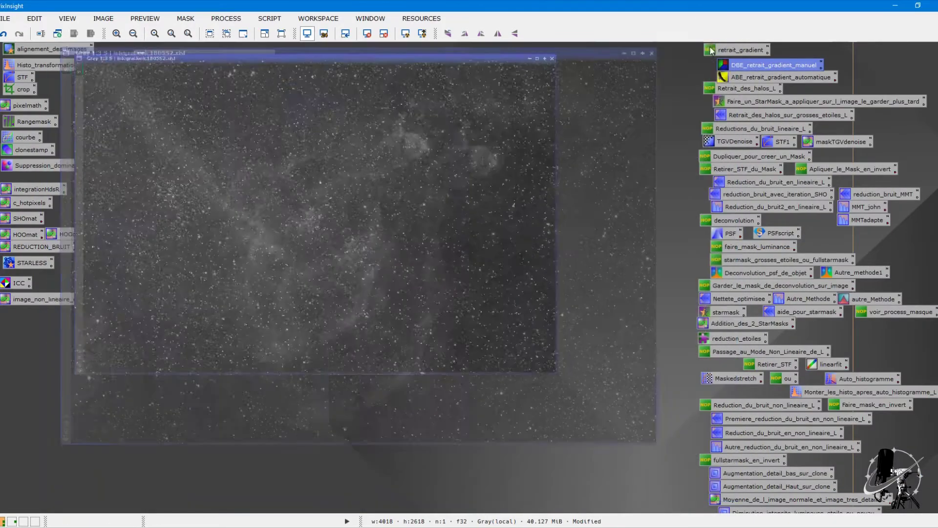
Open the galaxy image "integration corrigée" from its folder on the desktop and place its window in the middle of the workspace.
{"action": "double_click", "coordinate": [262, 156]}
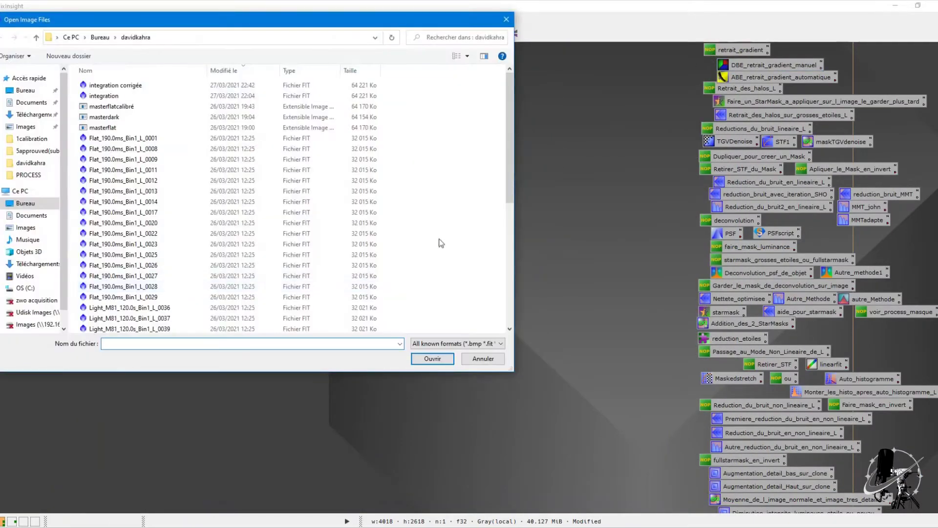
{"action": "left_click", "coordinate": [26, 90]}
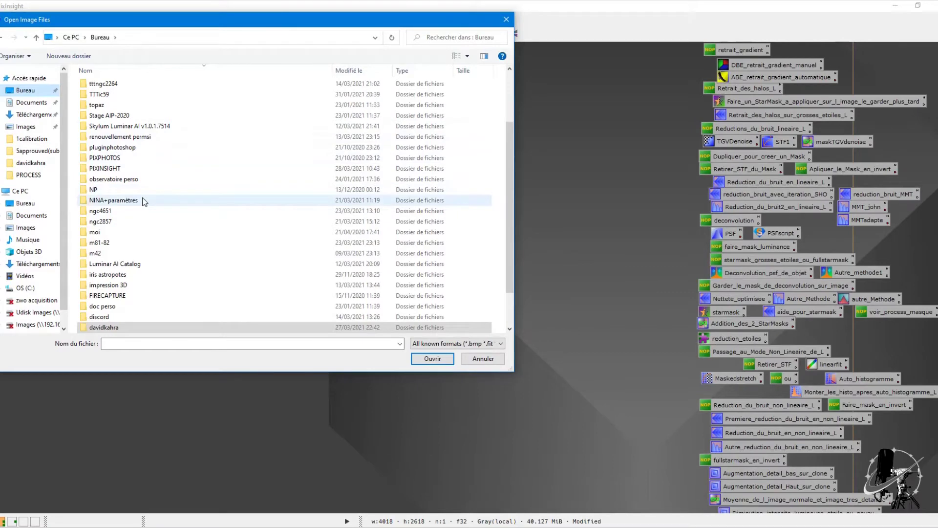
{"action": "left_click", "coordinate": [131, 328]}
{"action": "double_click", "coordinate": [131, 327]}
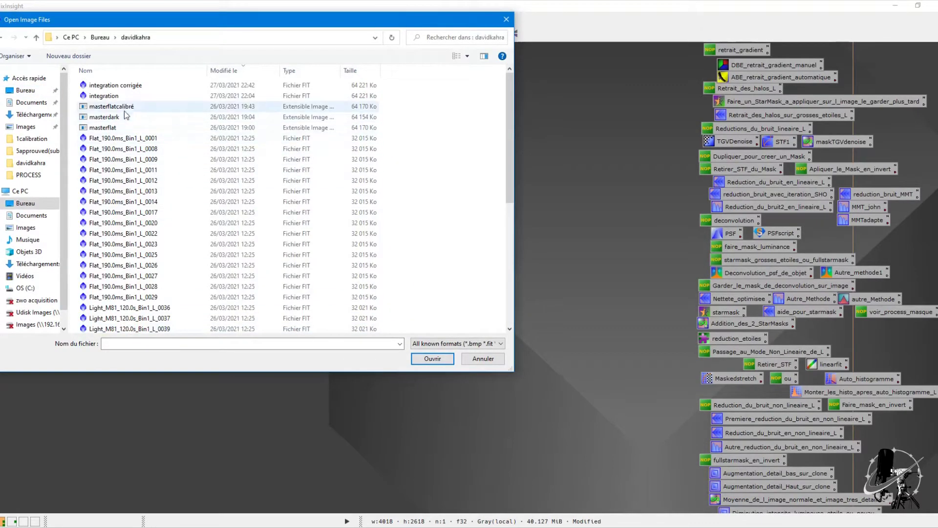
{"action": "double_click", "coordinate": [128, 86]}
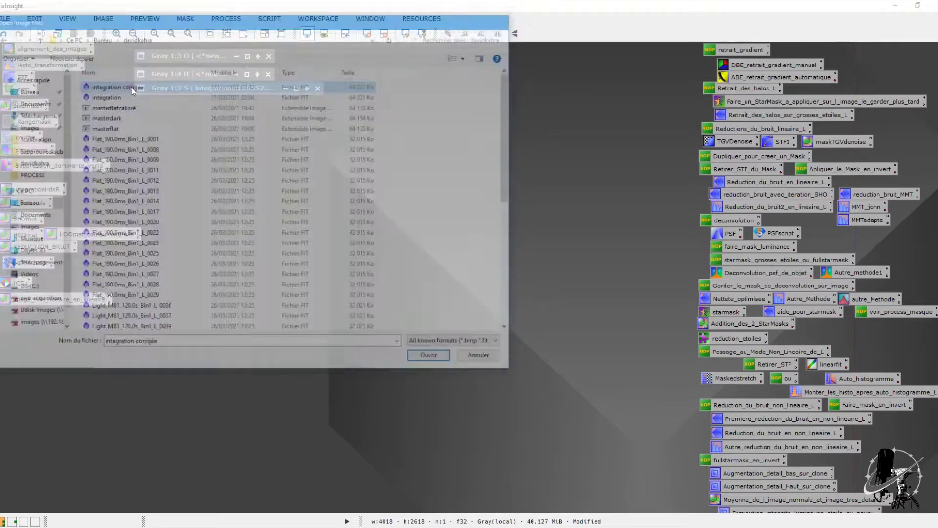
{"action": "left_click_drag", "start_coordinate": [543, 49], "coordinate": [382, 159]}
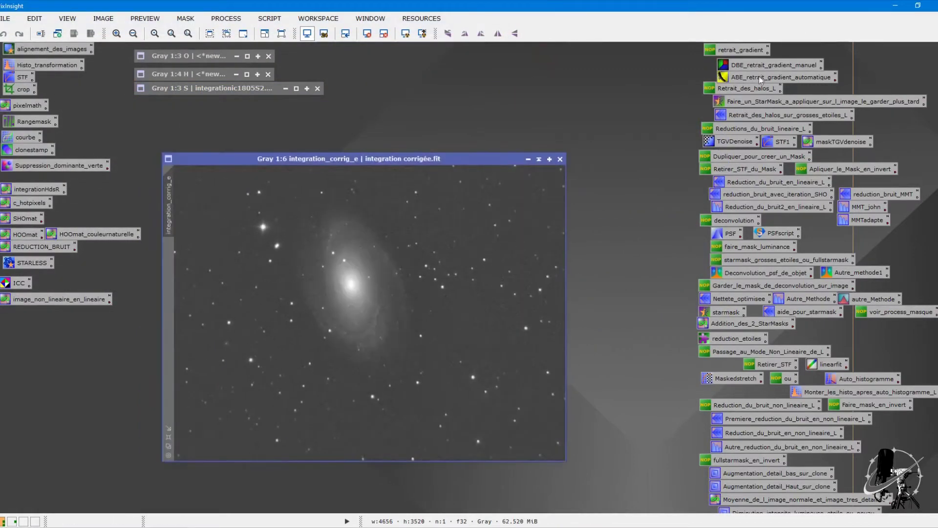
Start DynamicBackgroundExtraction on the galaxy image and place a first background sample in the empty sky near its upper-right corner.
{"action": "double_click", "coordinate": [750, 65]}
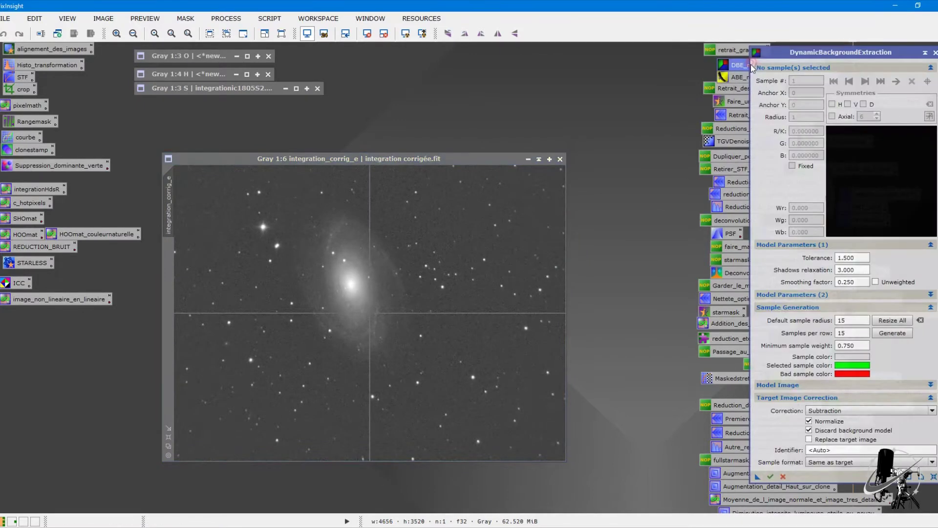
{"action": "left_click", "coordinate": [519, 182]}
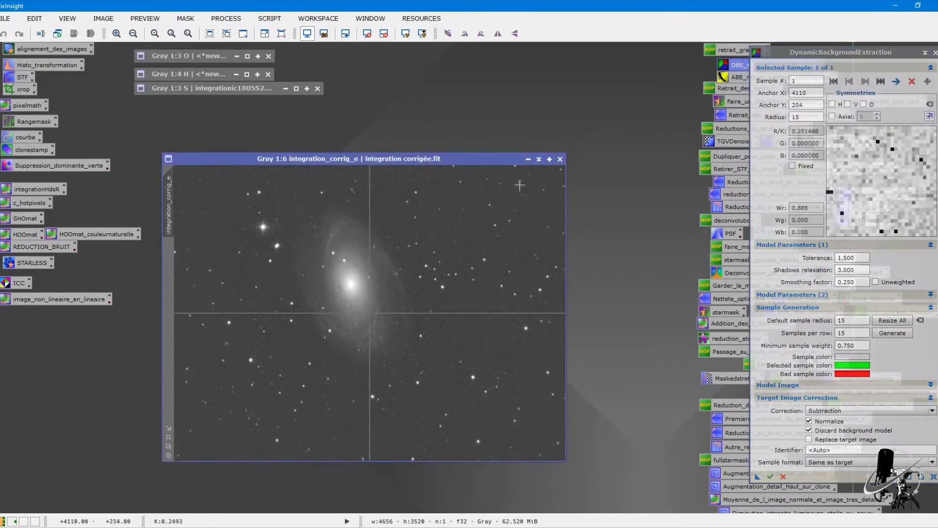
Place fourteen more background samples by hand along the image edges and in the empty sky around the galaxy.
{"action": "left_click", "coordinate": [187, 188]}
{"action": "left_click", "coordinate": [295, 183]}
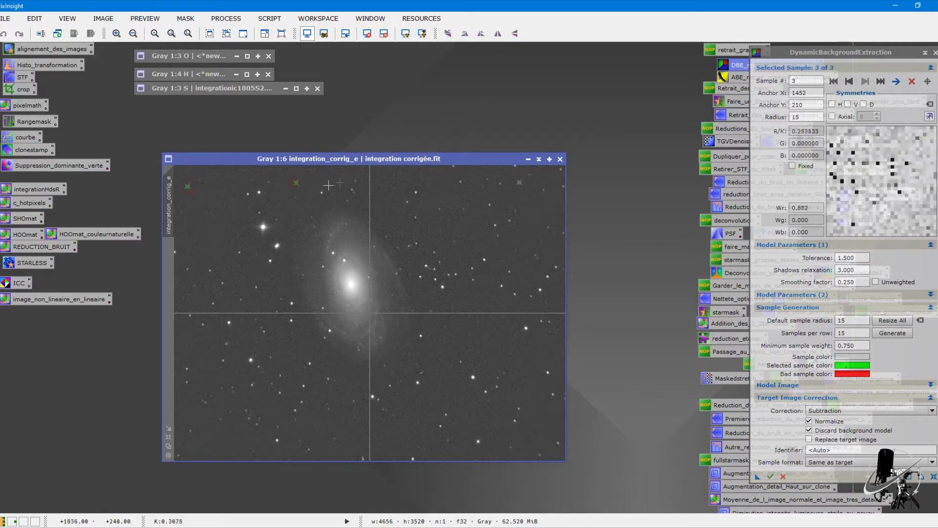
{"action": "left_click", "coordinate": [389, 177]}
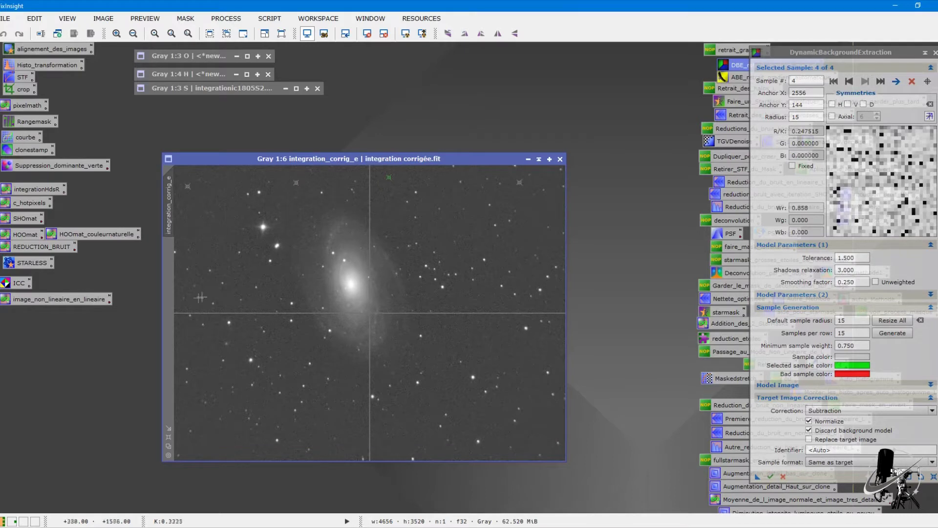
{"action": "left_click", "coordinate": [184, 284]}
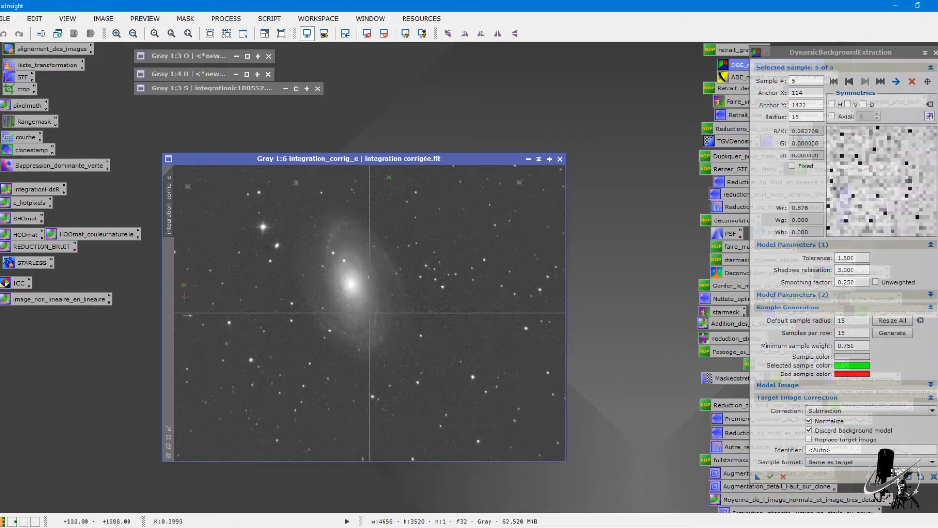
{"action": "left_click", "coordinate": [188, 412]}
{"action": "left_click", "coordinate": [311, 429]}
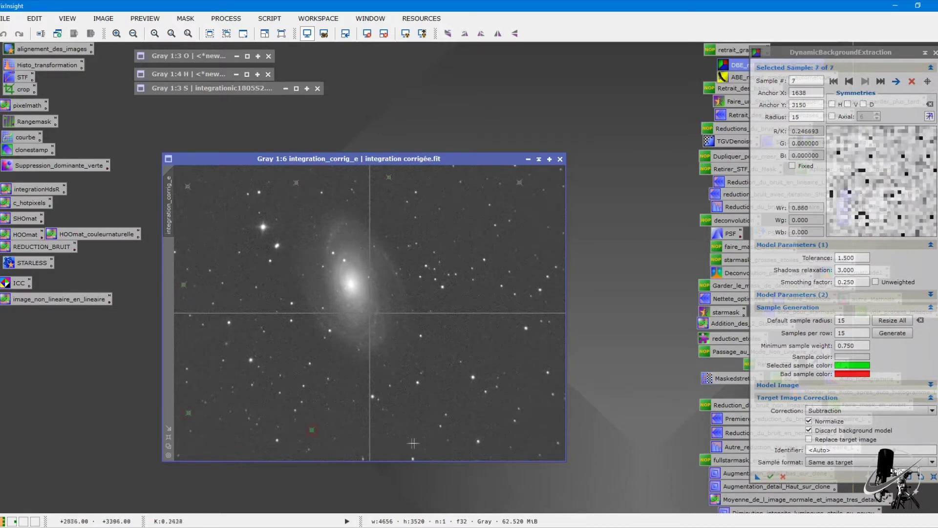
{"action": "left_click", "coordinate": [439, 439]}
{"action": "left_click", "coordinate": [548, 430]}
{"action": "left_click", "coordinate": [534, 333]}
{"action": "left_click", "coordinate": [527, 241]}
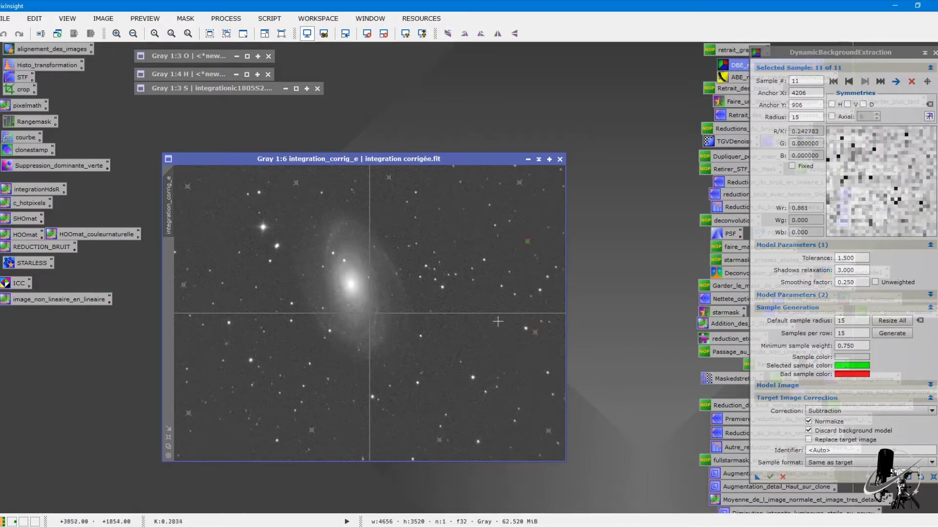
{"action": "left_click", "coordinate": [470, 332]}
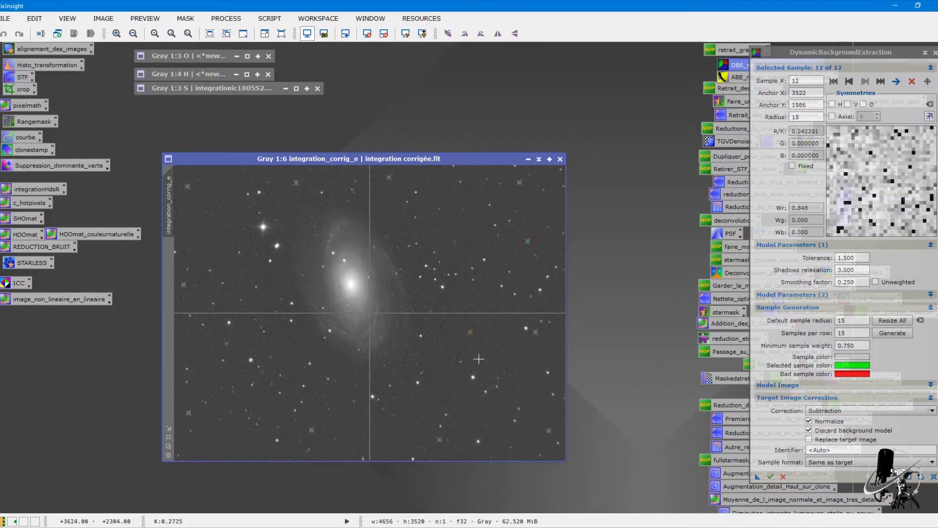
{"action": "left_click", "coordinate": [251, 334]}
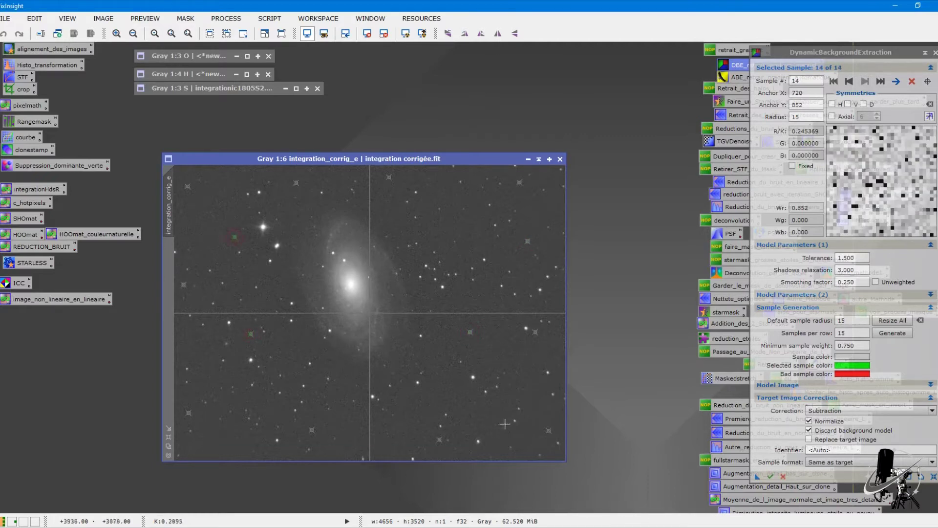
{"action": "left_click", "coordinate": [444, 224]}
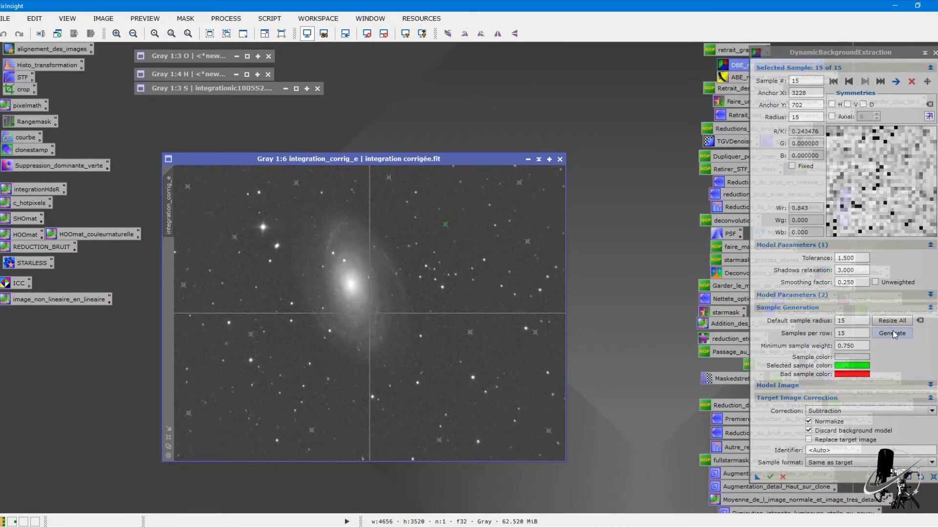
Set the default sample radius to 10 and generate a sample grid across the galaxy image.
{"action": "double_click", "coordinate": [855, 320]}
{"action": "type", "text": "10"}
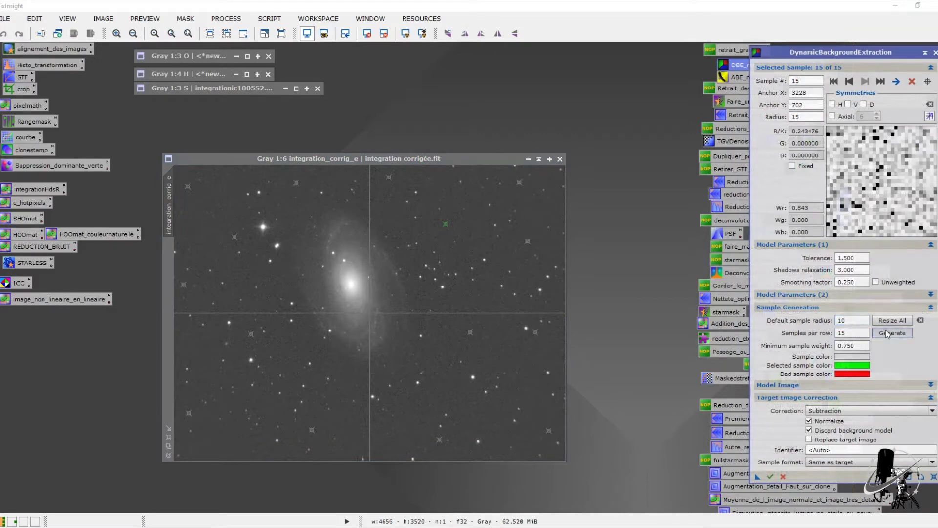
{"action": "left_click", "coordinate": [886, 332]}
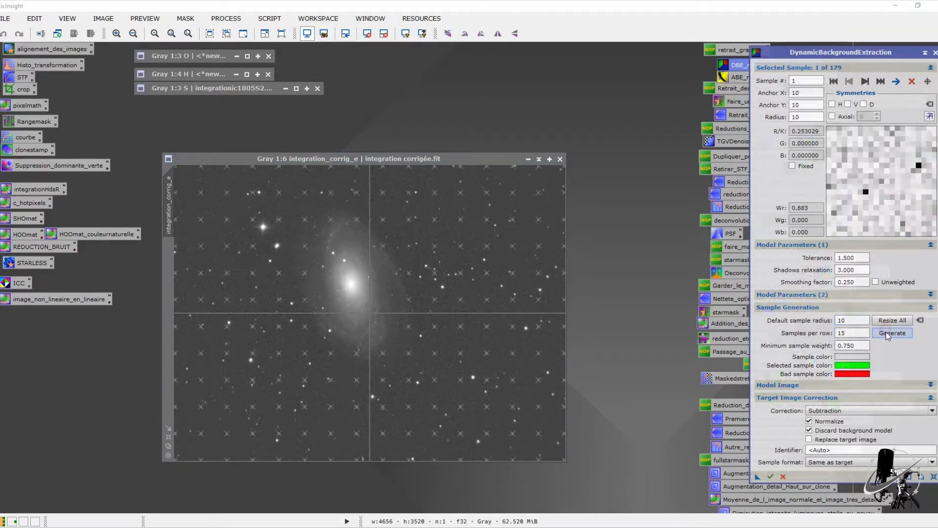
Regenerate the sample grid with 8 samples per row and a default sample radius of 20.
{"action": "left_click", "coordinate": [854, 327]}
{"action": "double_click", "coordinate": [840, 333]}
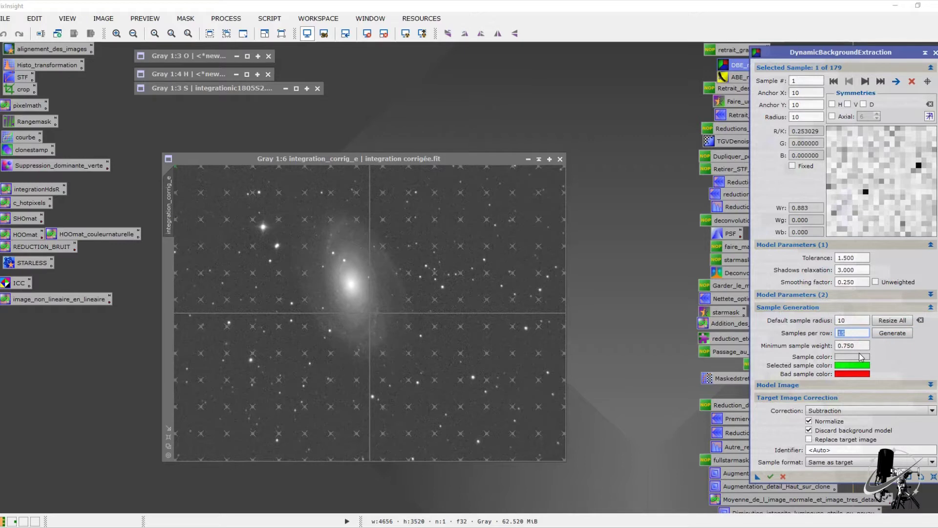
{"action": "left_click", "coordinate": [856, 317]}
{"action": "key", "text": "BackSpace"}
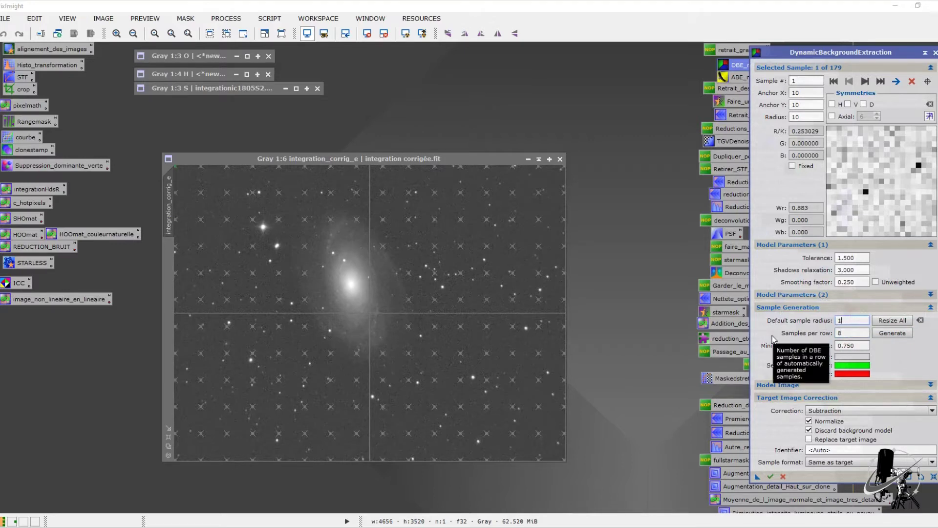
{"action": "type", "text": "20"}
{"action": "key", "text": "Return"}
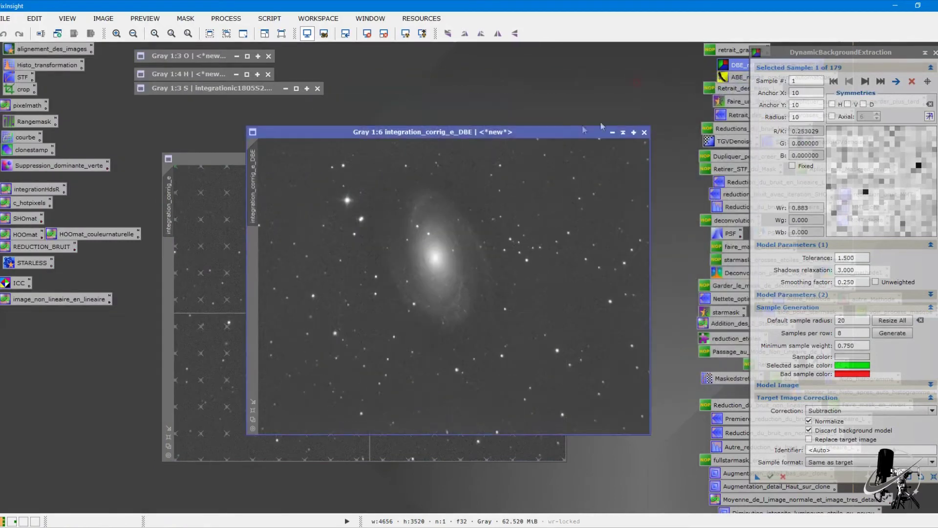
{"action": "left_click", "coordinate": [892, 333]}
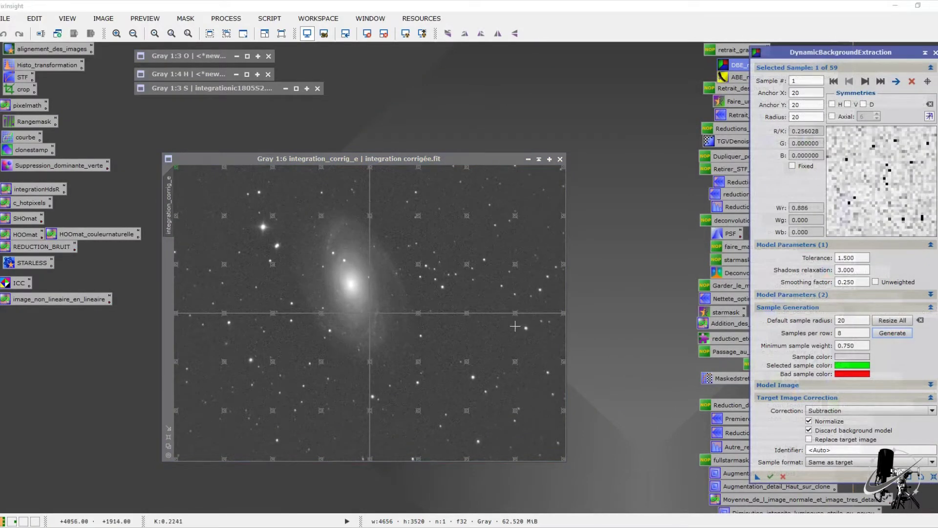
Delete the two generated samples at the galaxy's lower-left edge and just below its lower end.
{"action": "left_click", "coordinate": [321, 313]}
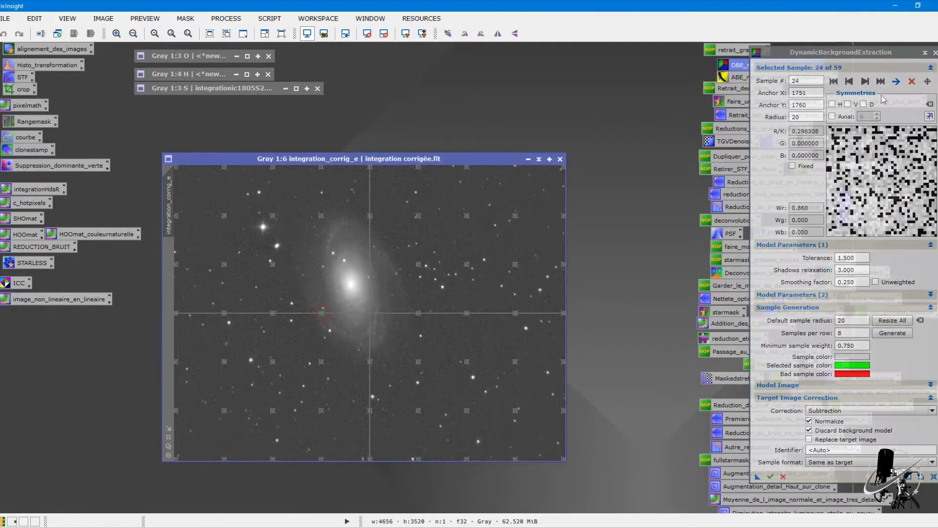
{"action": "left_click", "coordinate": [911, 81]}
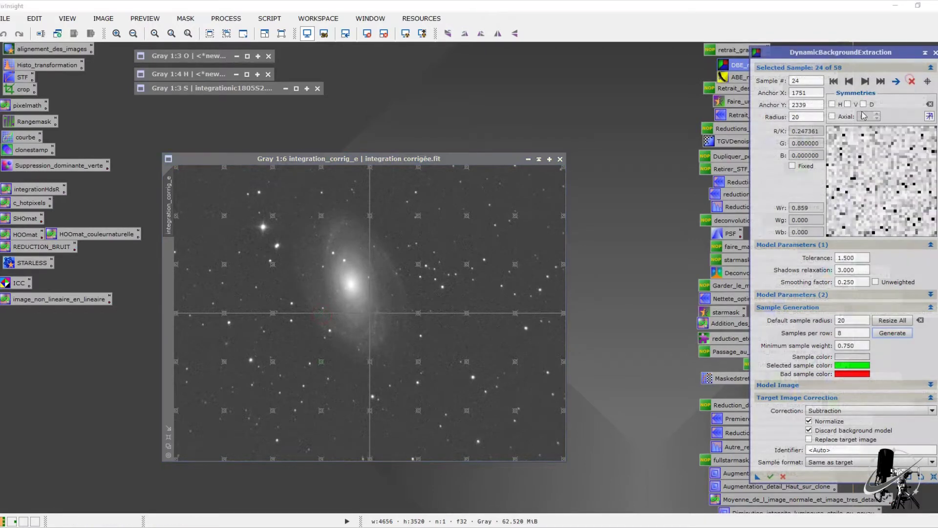
{"action": "left_click", "coordinate": [370, 362]}
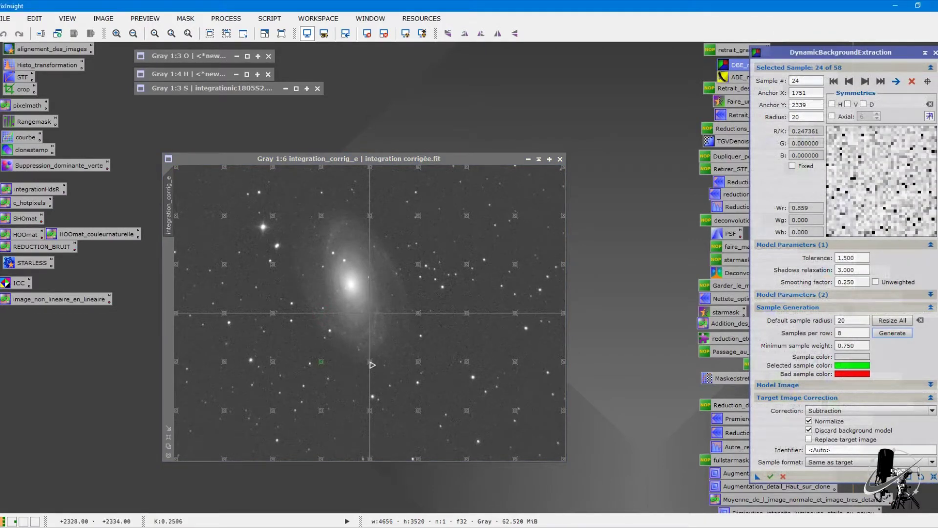
{"action": "left_click", "coordinate": [911, 81]}
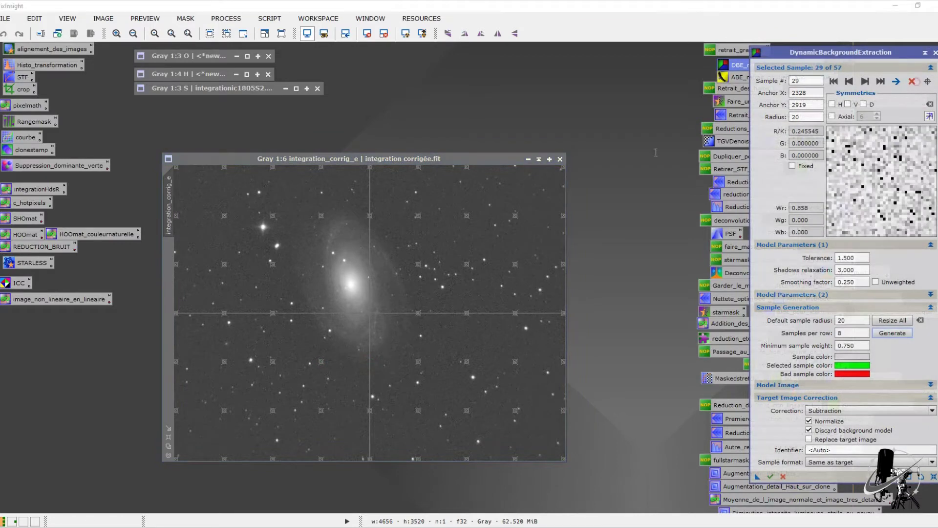
Move the samples above and beside the galaxy's upper half outward into empty sky, and select the upper-left sample for checking.
{"action": "left_click_drag", "start_coordinate": [371, 220], "coordinate": [394, 198]}
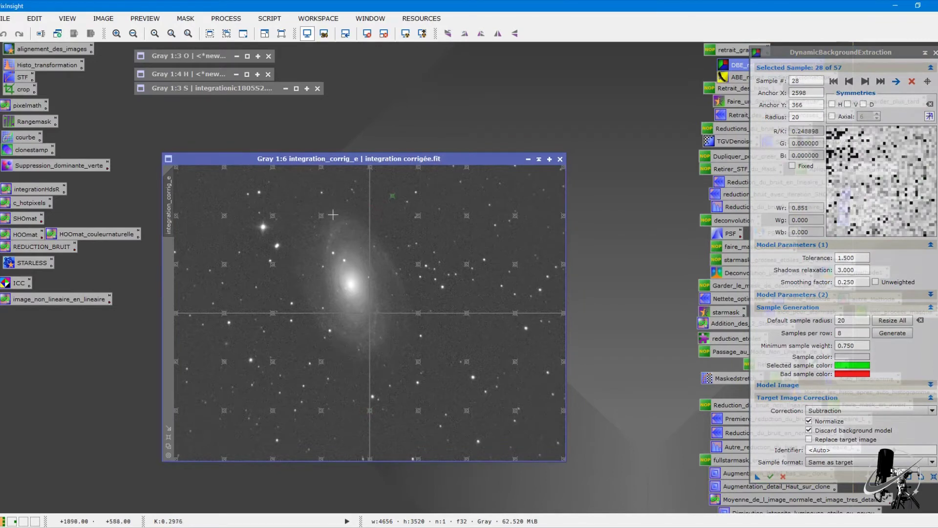
{"action": "left_click", "coordinate": [284, 188]}
{"action": "left_click_drag", "start_coordinate": [274, 268], "coordinate": [257, 272]}
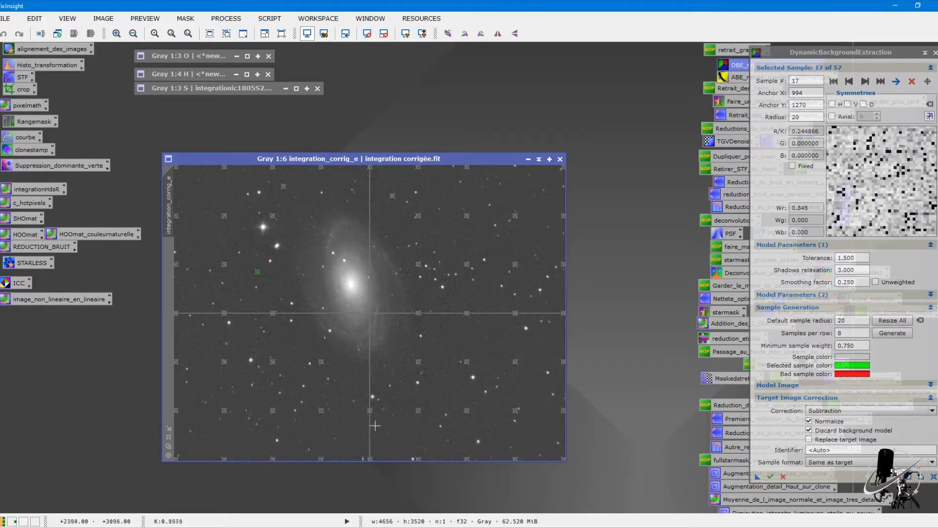
{"action": "left_click", "coordinate": [224, 216]}
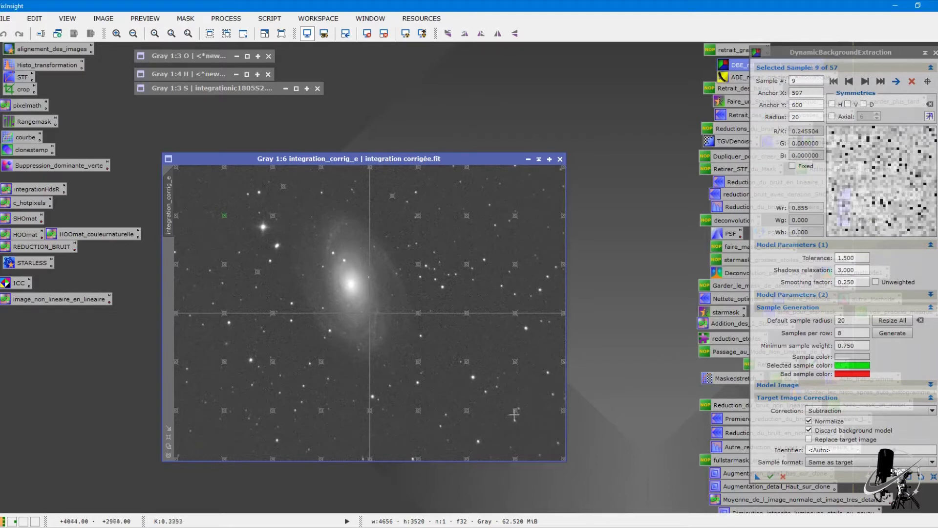
Try an extra sample on the bright star in the lower-right area, move it into empty sky, and delete it.
{"action": "left_click_drag", "start_coordinate": [465, 361], "coordinate": [475, 382]}
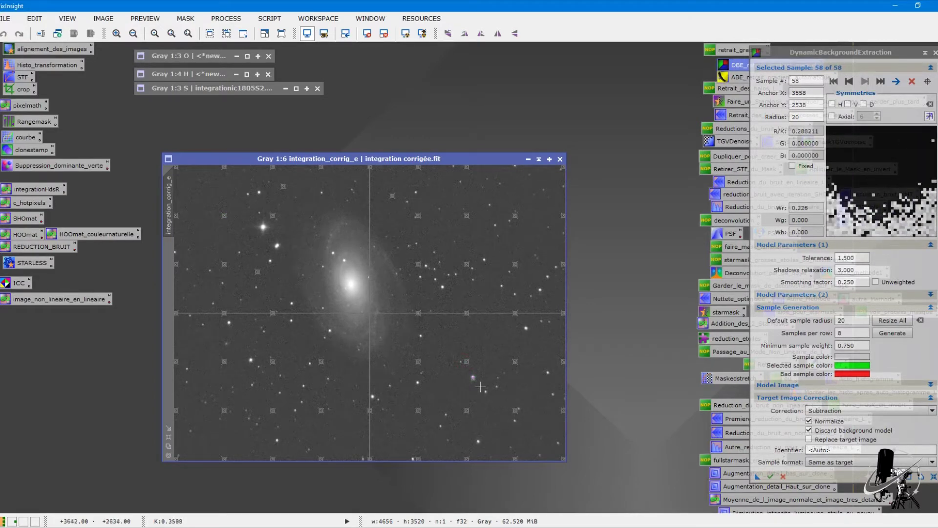
{"action": "left_click_drag", "start_coordinate": [474, 380], "coordinate": [480, 341]}
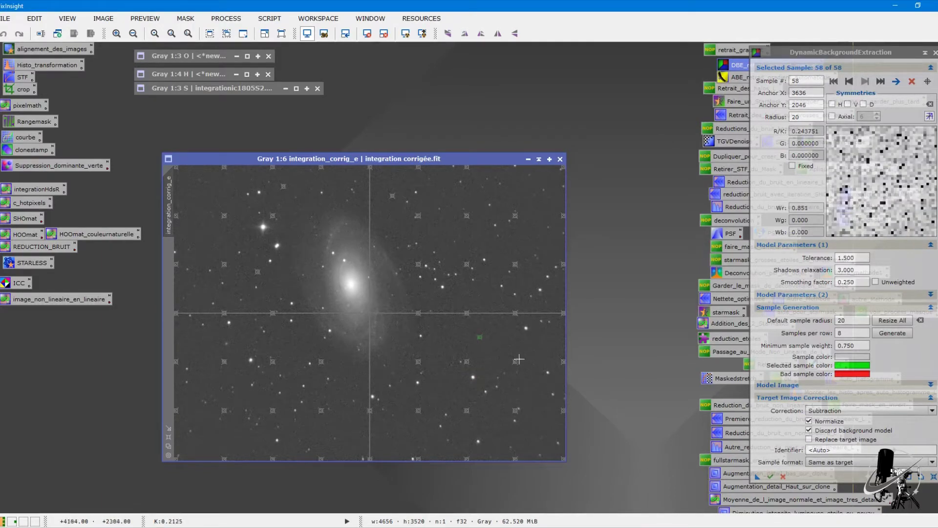
{"action": "left_click", "coordinate": [912, 81]}
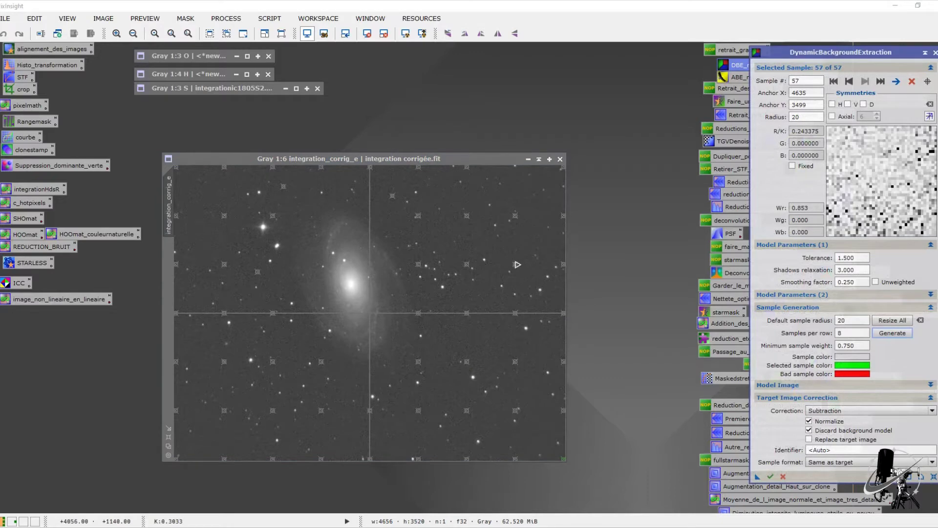
Delete the sample next to the small star right of the galaxy, at about X 4058, Y 1180.
{"action": "left_click", "coordinate": [516, 264]}
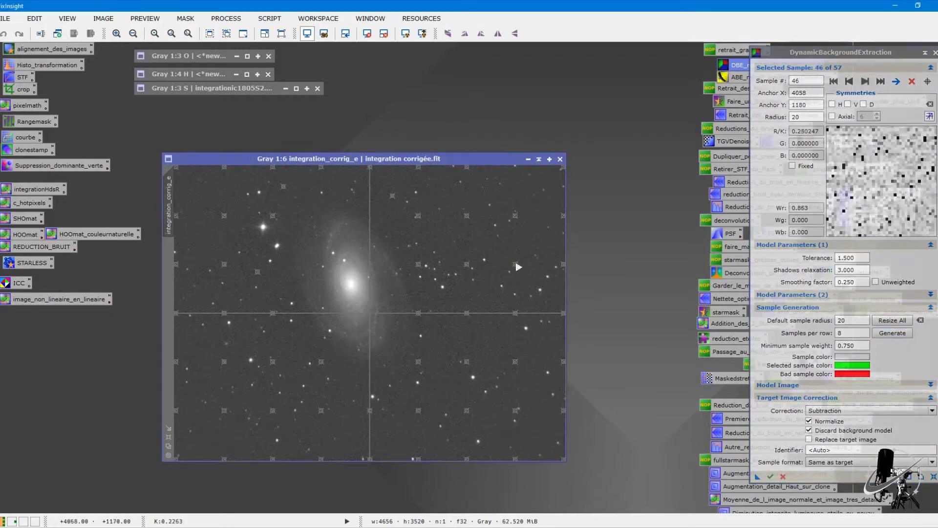
{"action": "left_click", "coordinate": [912, 81]}
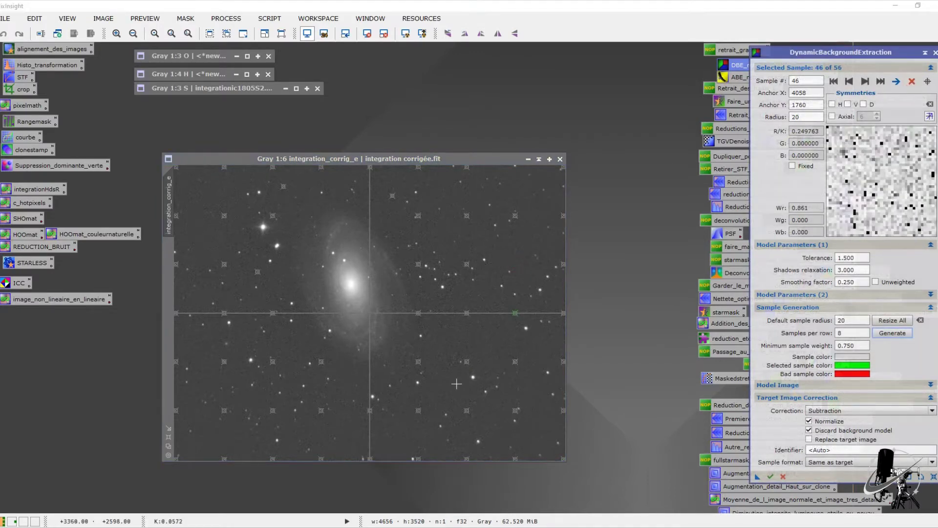
Check the samples one by one from the first, and move sample 12 slightly down and right, clear of its star.
{"action": "left_click", "coordinate": [176, 168]}
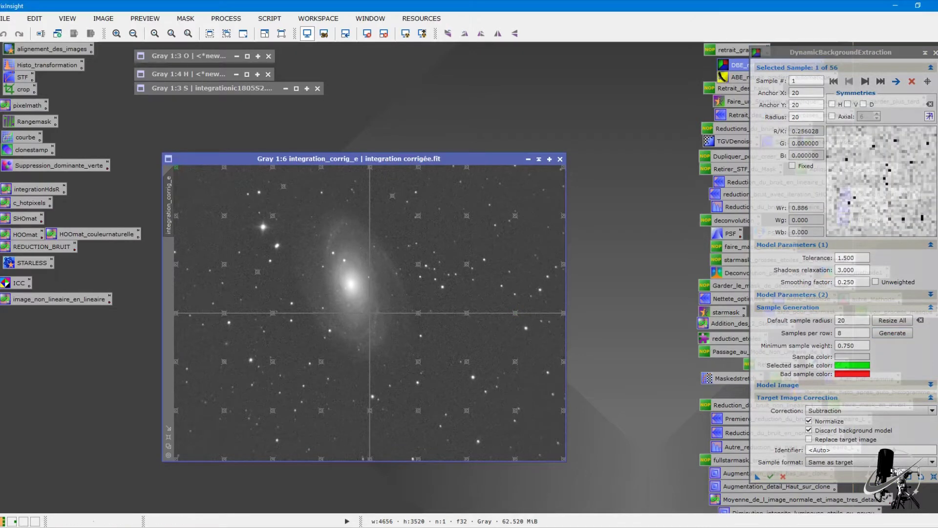
{"action": "left_click", "coordinate": [865, 81]}
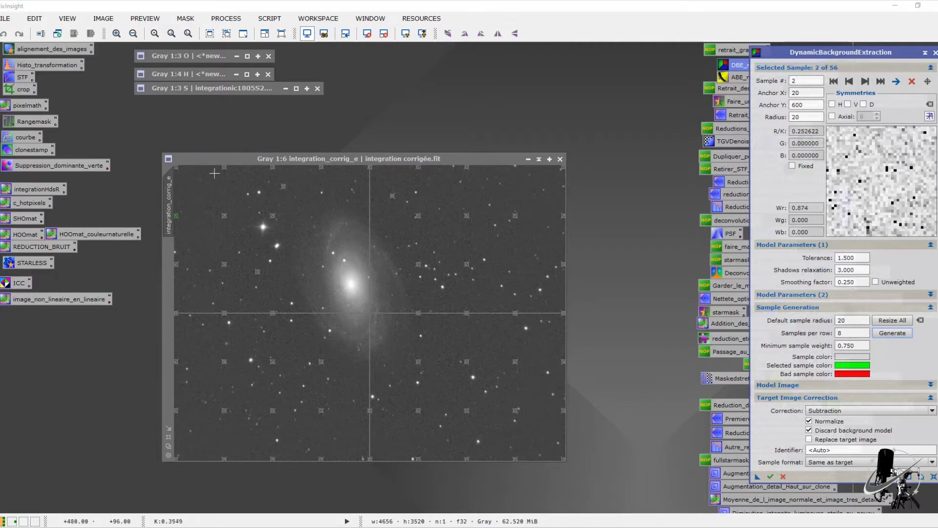
{"action": "left_click", "coordinate": [865, 81]}
{"action": "left_click", "coordinate": [864, 81]}
{"action": "left_click", "coordinate": [864, 82]}
{"action": "left_click", "coordinate": [865, 81]}
{"action": "left_click", "coordinate": [864, 81]}
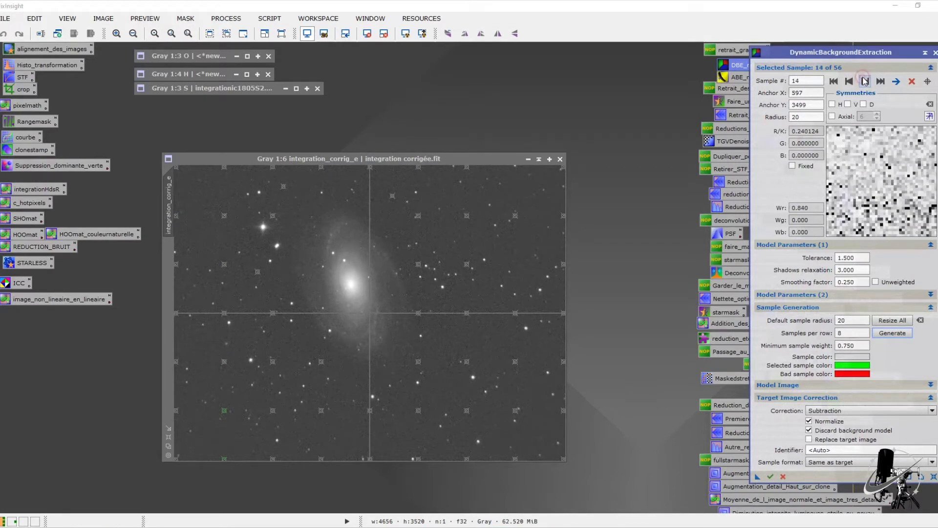
{"action": "left_click", "coordinate": [850, 81]}
{"action": "left_click", "coordinate": [850, 81]}
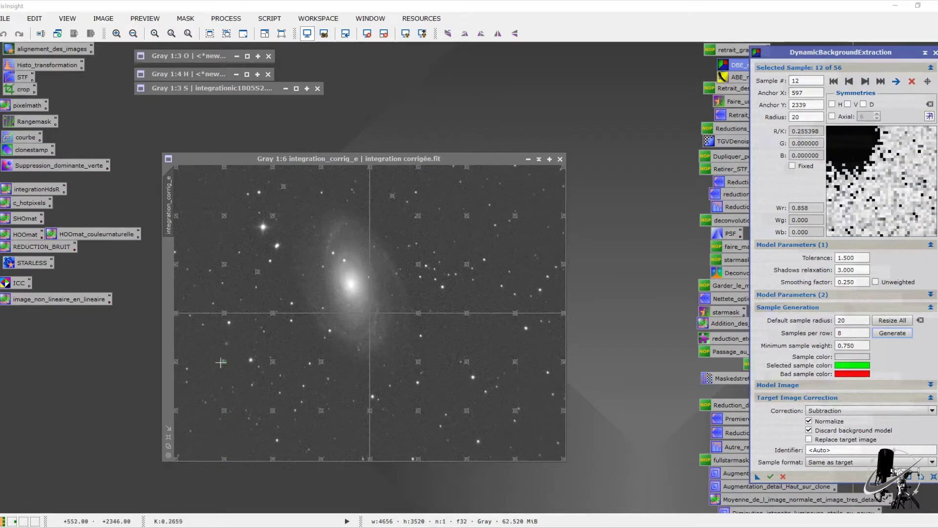
{"action": "left_click_drag", "start_coordinate": [227, 365], "coordinate": [232, 372]}
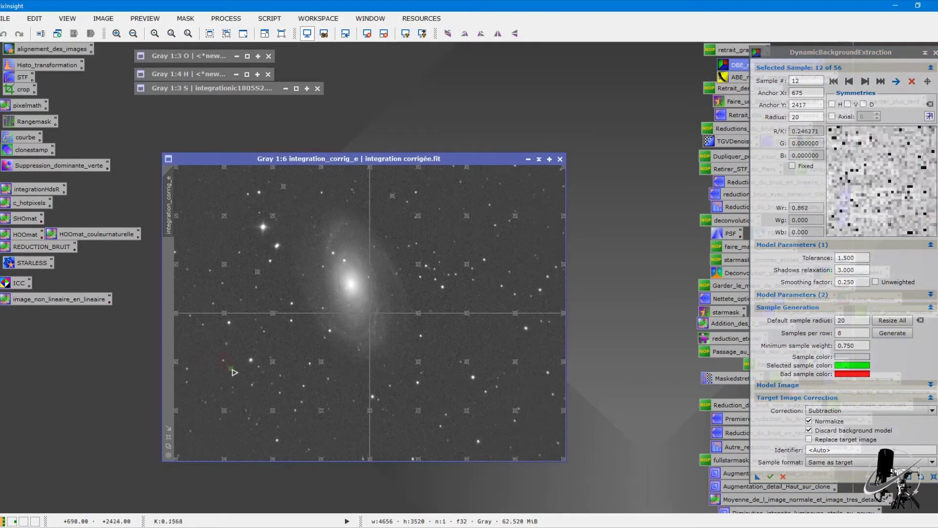
Check the background samples one by one from sample 12 to sample 20.
{"action": "left_click", "coordinate": [864, 81]}
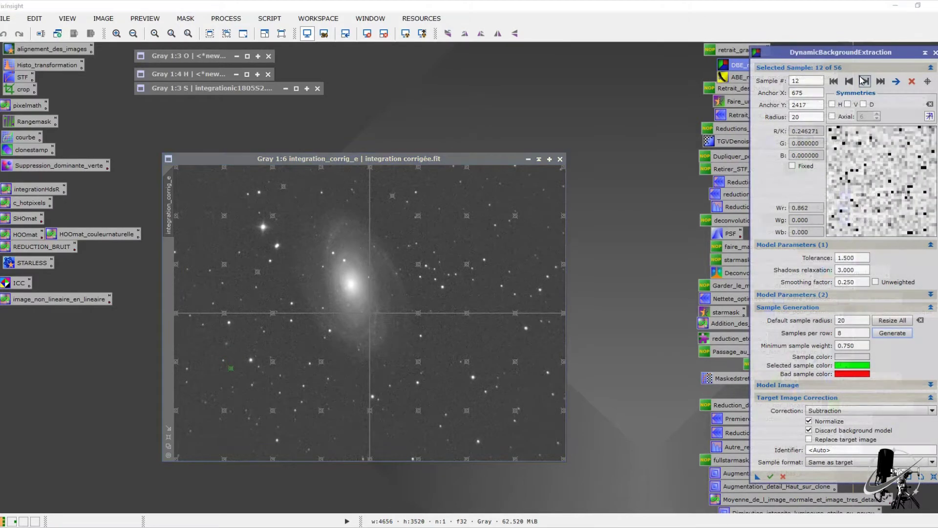
{"action": "left_click", "coordinate": [864, 81]}
{"action": "left_click", "coordinate": [864, 82]}
{"action": "left_click", "coordinate": [865, 81]}
{"action": "left_click", "coordinate": [865, 81]}
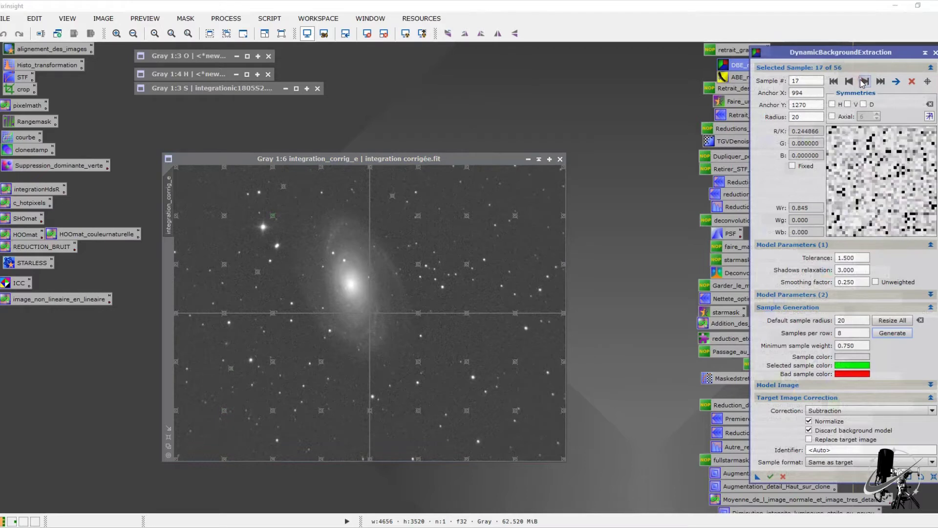
{"action": "left_click", "coordinate": [864, 81]}
{"action": "left_click", "coordinate": [864, 82]}
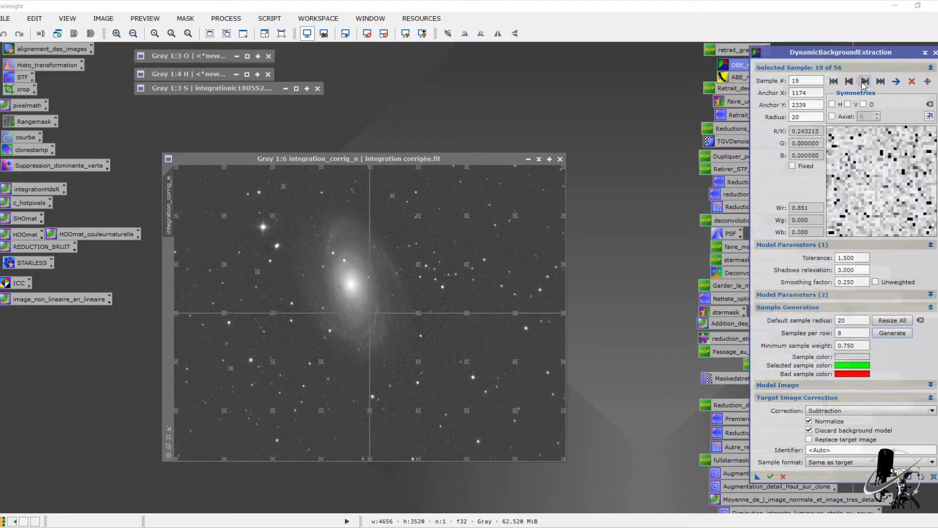
{"action": "left_click", "coordinate": [864, 82]}
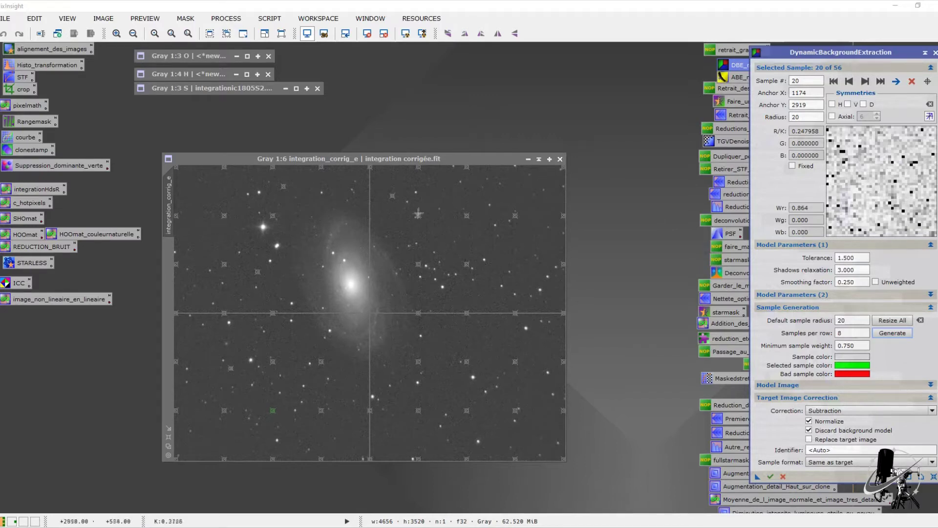
Add a background sample at about X 3084, Y 660, and move sample 34 to about X 3006, Y 1874, farther from the galaxy.
{"action": "left_click", "coordinate": [433, 220]}
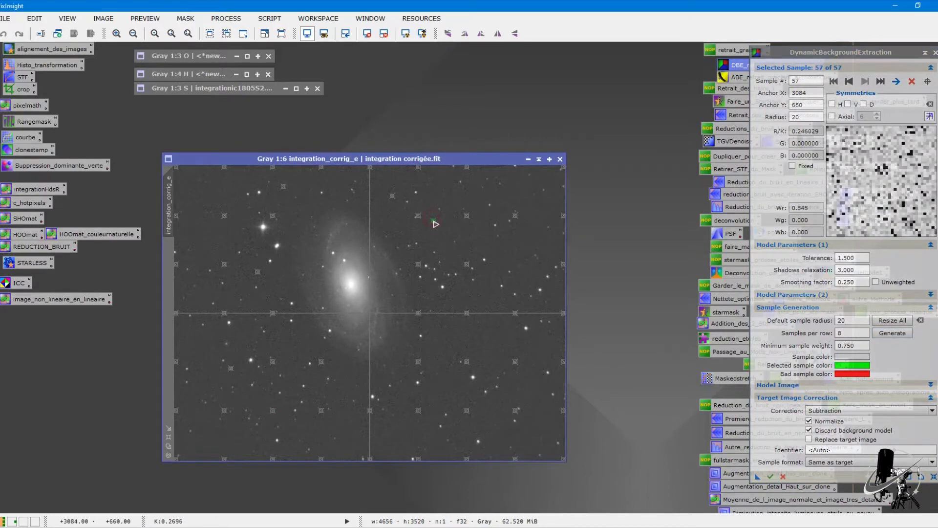
{"action": "scroll", "coordinate": [437, 227], "scroll_direction": "up", "scroll_amount": 4}
{"action": "scroll", "coordinate": [501, 256], "scroll_direction": "down", "scroll_amount": 2}
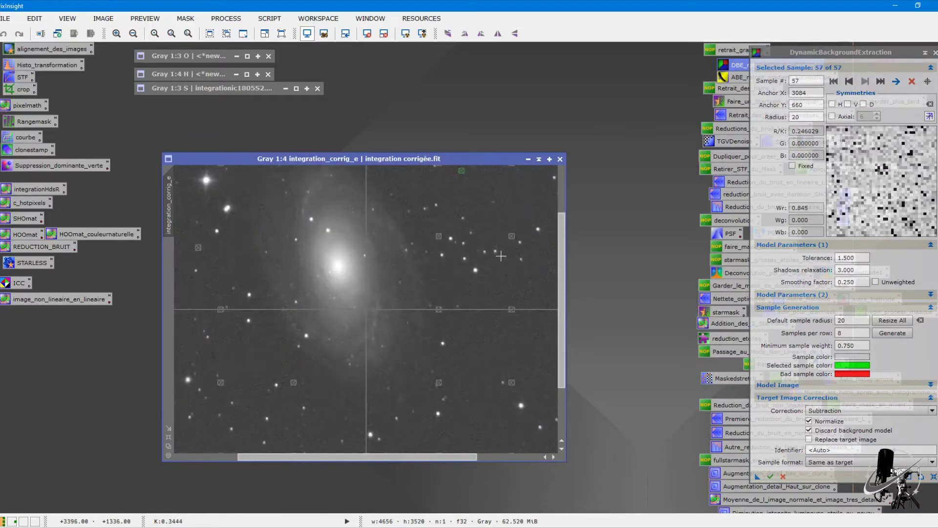
{"action": "scroll", "coordinate": [466, 239], "scroll_direction": "up", "scroll_amount": 2}
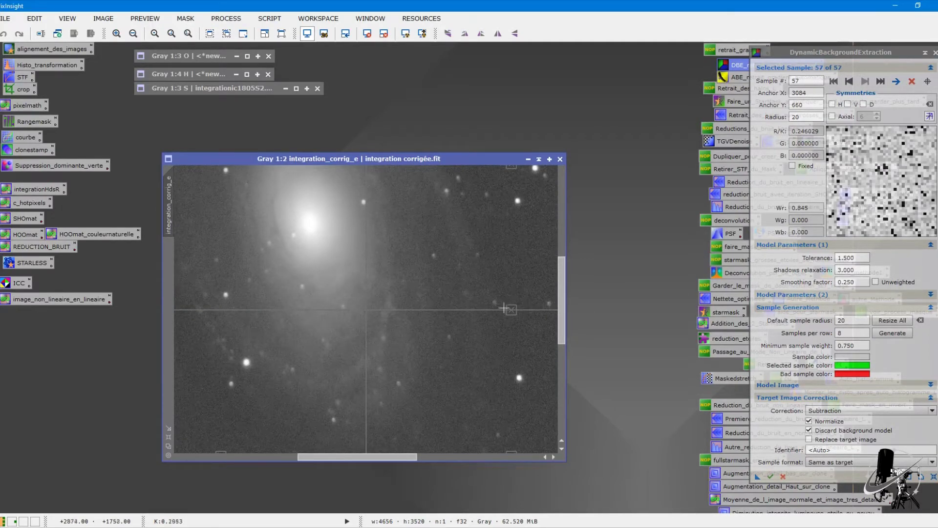
{"action": "left_click", "coordinate": [538, 339]}
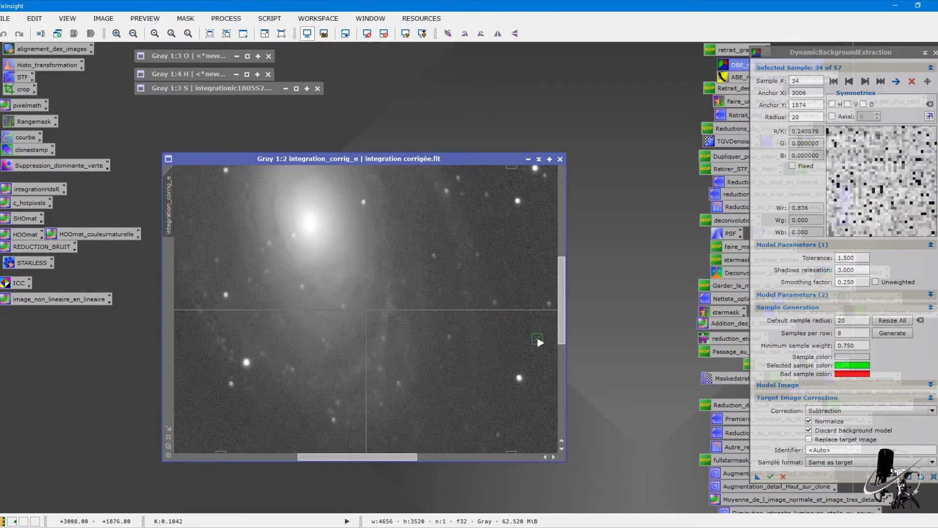
Set the default sample radius to 10, regenerate the samples, and view them across the whole image.
{"action": "left_click", "coordinate": [851, 321]}
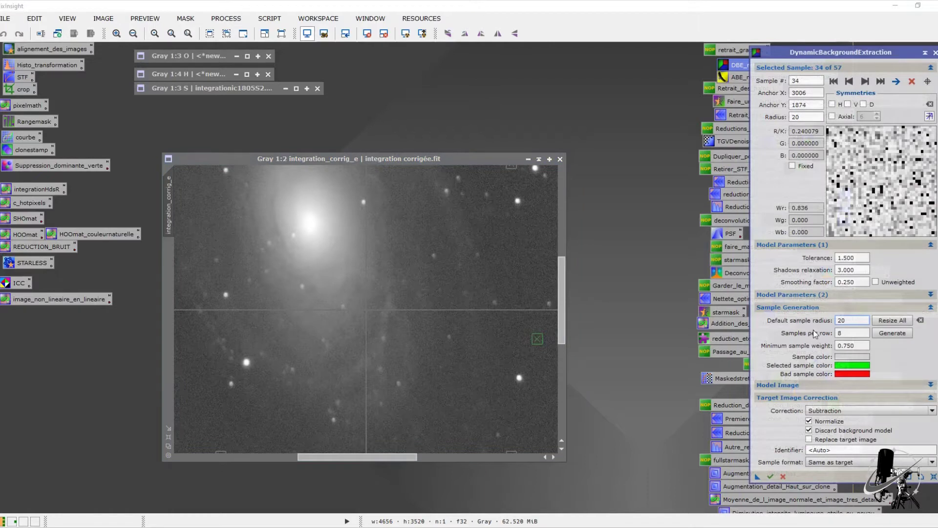
{"action": "key", "text": "BackSpace"}
{"action": "key", "text": "BackSpace"}
{"action": "type", "text": "10"}
{"action": "left_click", "coordinate": [883, 336]}
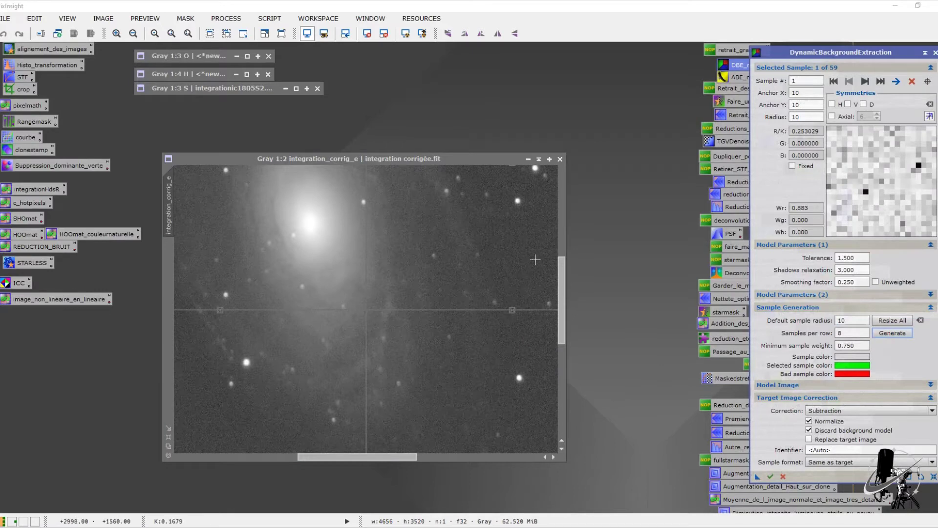
{"action": "scroll", "coordinate": [540, 261], "scroll_direction": "down", "scroll_amount": 3}
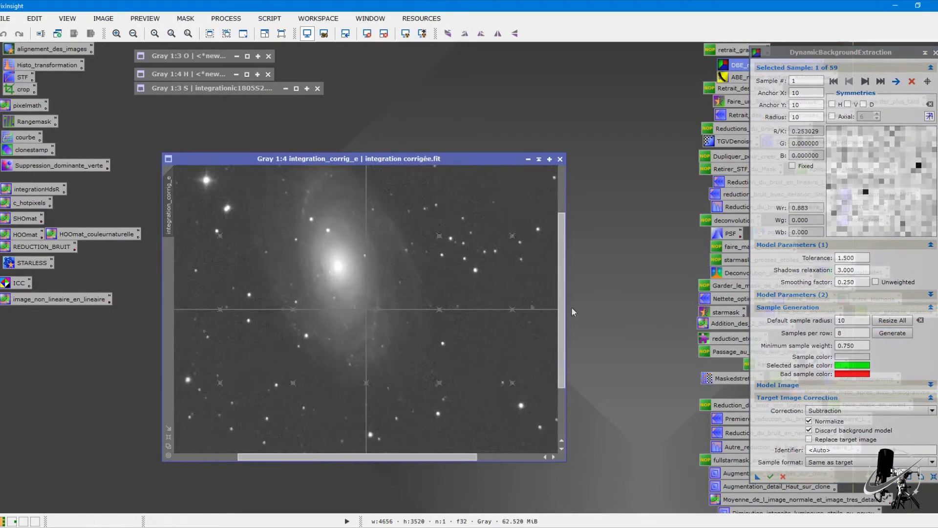
{"action": "scroll", "coordinate": [476, 284], "scroll_direction": "down", "scroll_amount": 1}
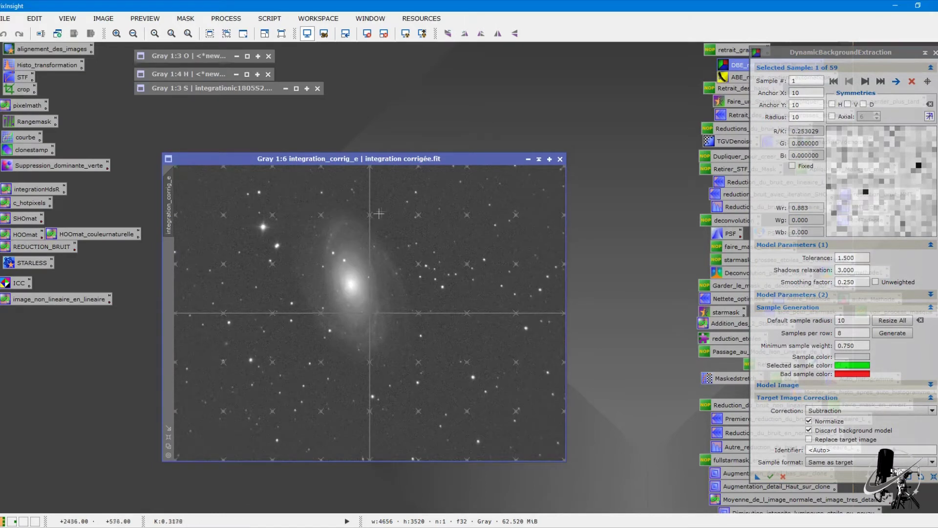
Set the default sample radius to 20 and regenerate the samples.
{"action": "double_click", "coordinate": [850, 320]}
{"action": "type", "text": "20"}
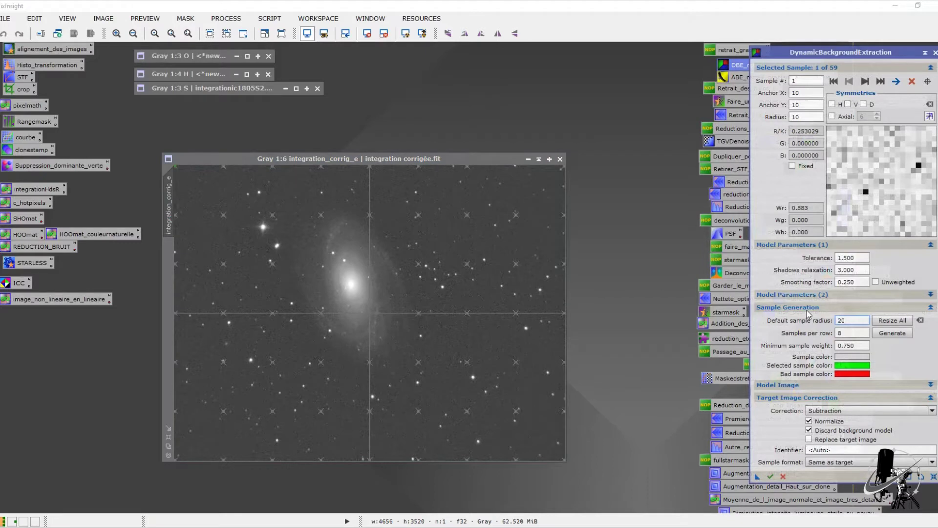
{"action": "left_click", "coordinate": [892, 333]}
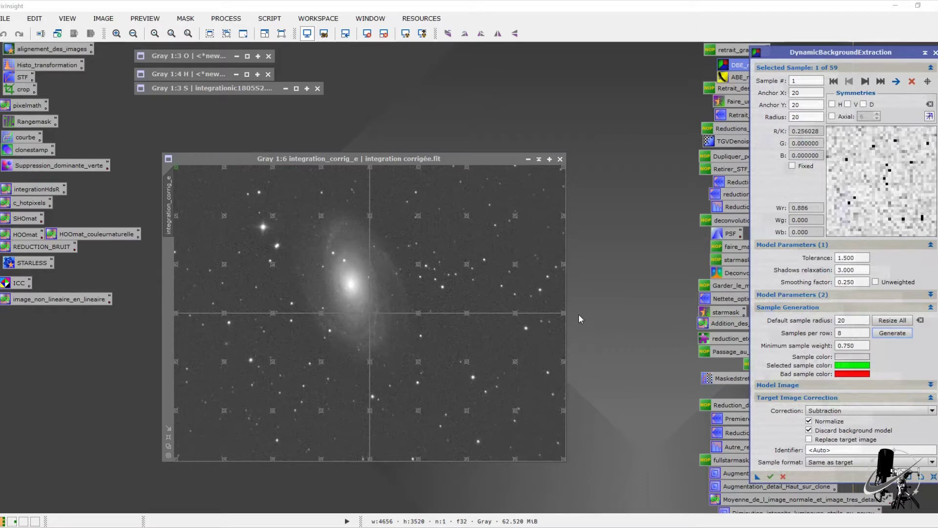
Regenerate the background samples with 5 per row, and again with 6 per row.
{"action": "double_click", "coordinate": [840, 334]}
{"action": "type", "text": "5"}
{"action": "left_click", "coordinate": [891, 333]}
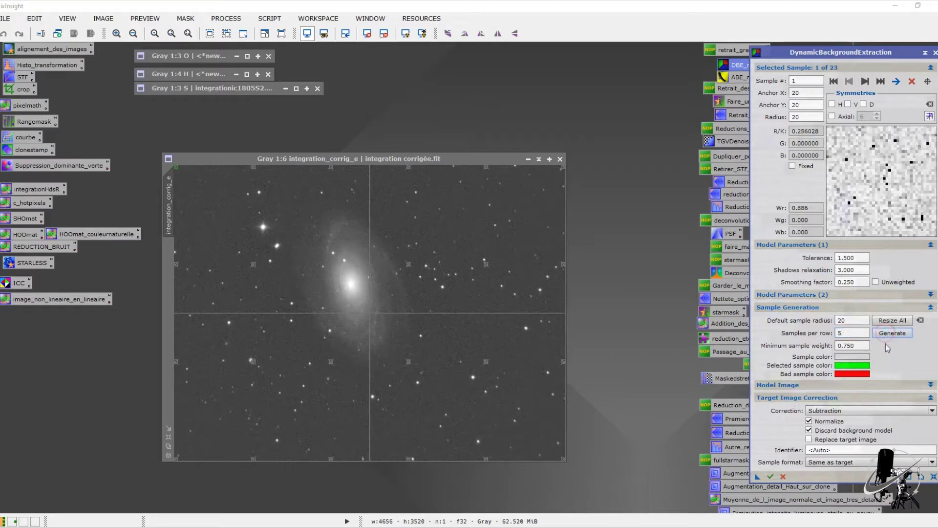
{"action": "double_click", "coordinate": [857, 333]}
{"action": "type", "text": "6"}
{"action": "left_click", "coordinate": [894, 334]}
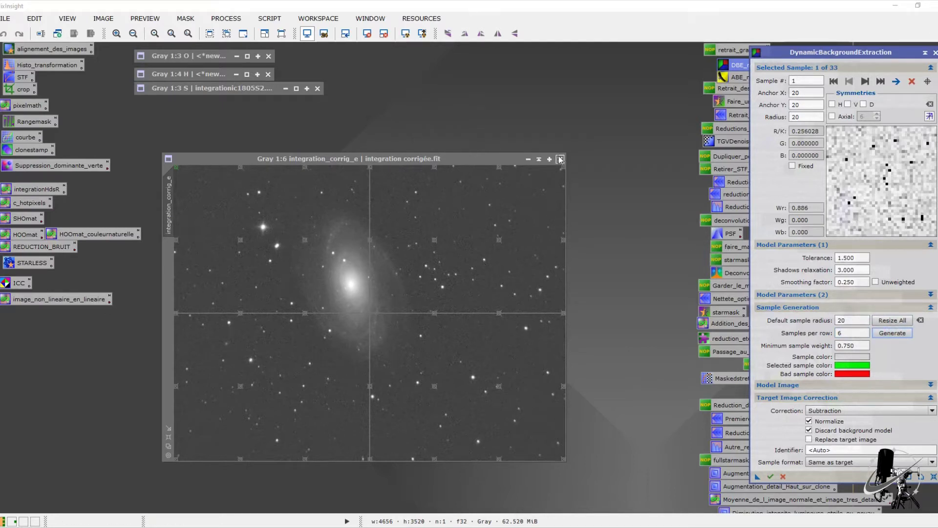
Cancel the DynamicBackgroundExtraction session, close the galaxy image, and take a brief look at the S image.
{"action": "left_click", "coordinate": [935, 52]}
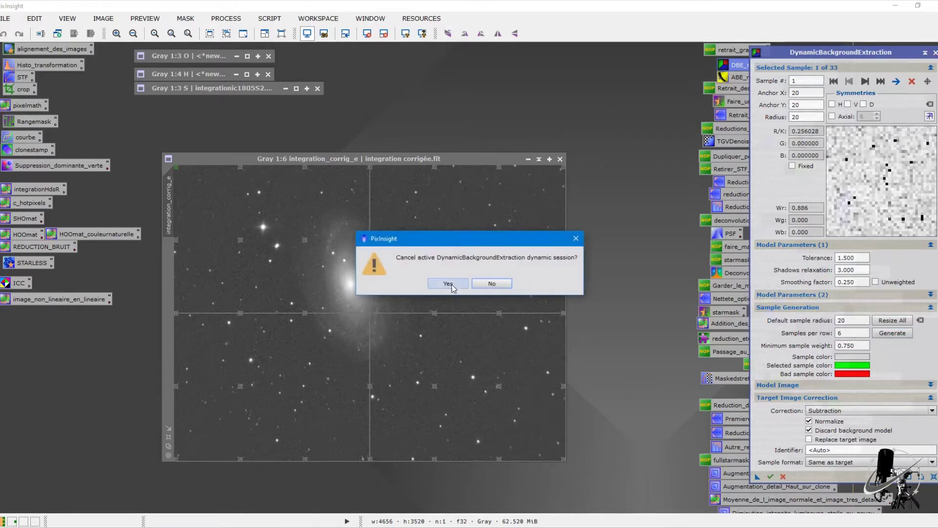
{"action": "left_click", "coordinate": [448, 284]}
{"action": "left_click", "coordinate": [560, 159]}
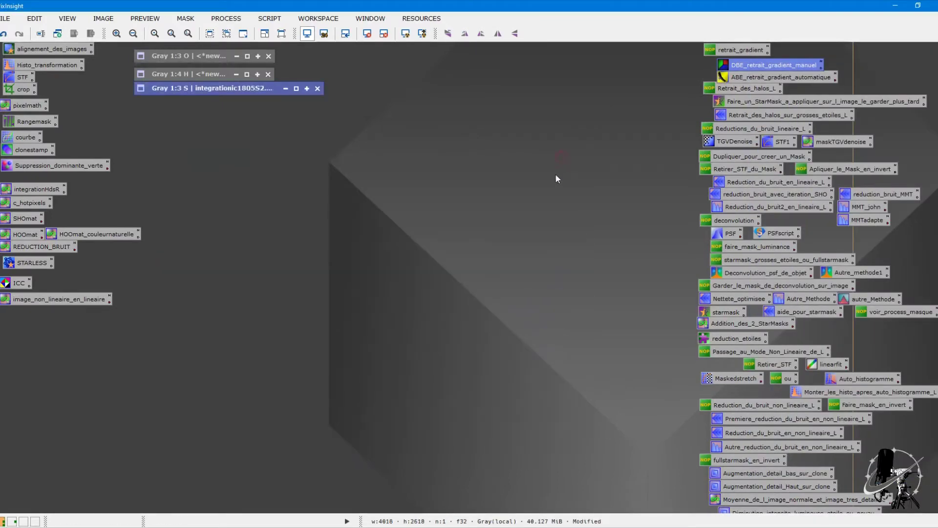
{"action": "double_click", "coordinate": [202, 89]}
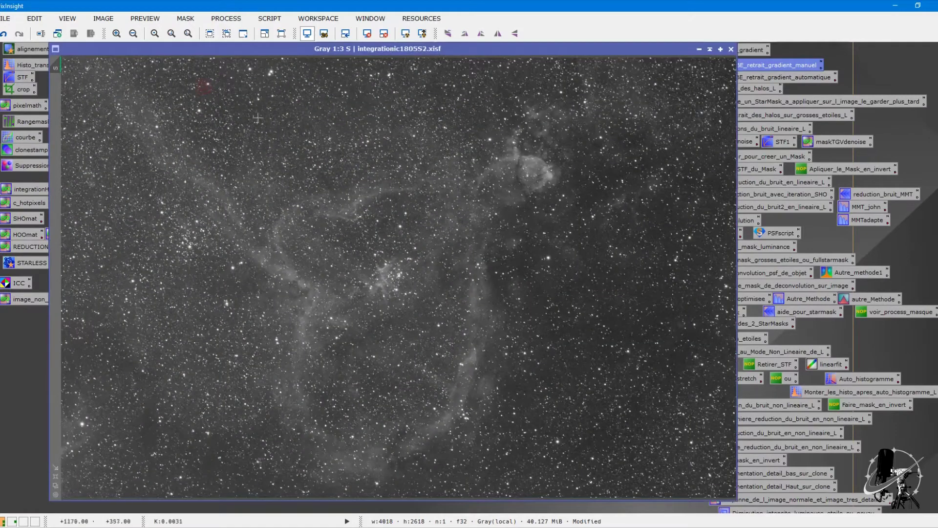
{"action": "left_click", "coordinate": [707, 50]}
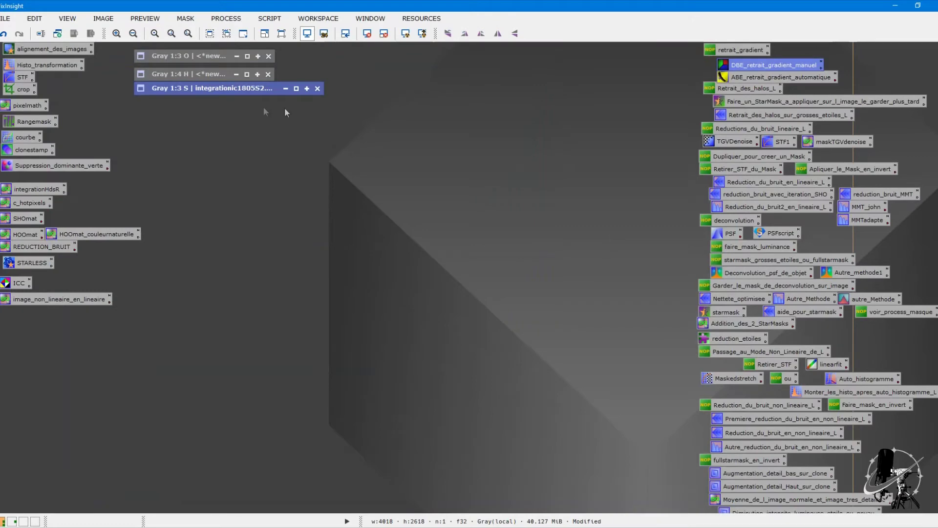
Generate a star mask from the H image using the saved StarMask process for halo removal.
{"action": "double_click", "coordinate": [772, 102]}
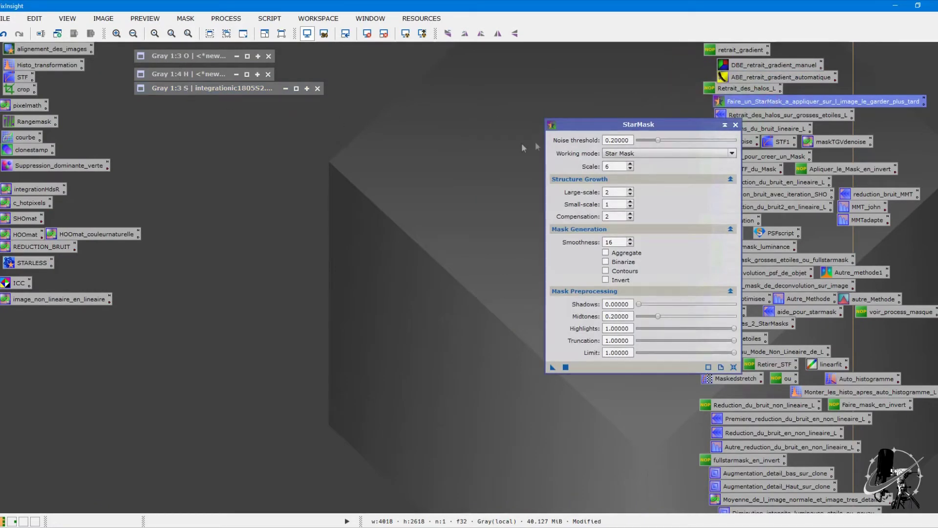
{"action": "left_click_drag", "start_coordinate": [620, 125], "coordinate": [800, 53]}
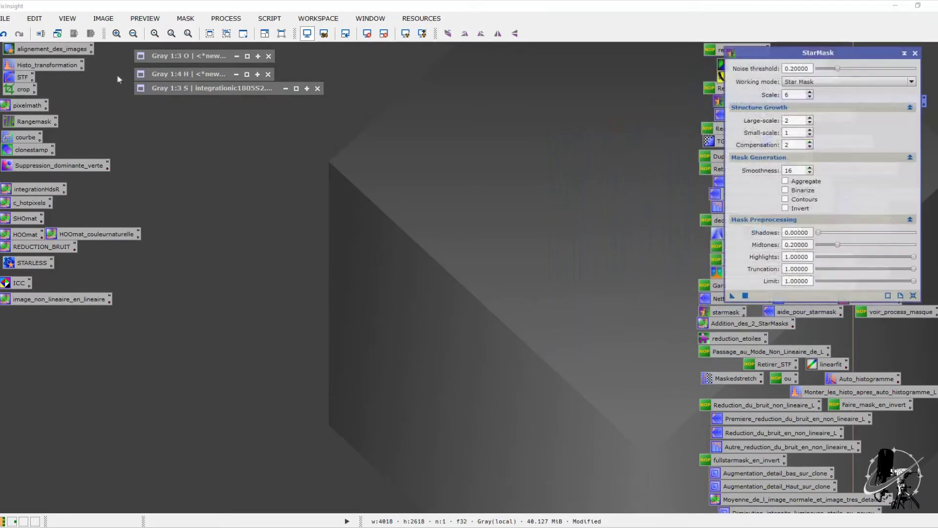
{"action": "double_click", "coordinate": [193, 74]}
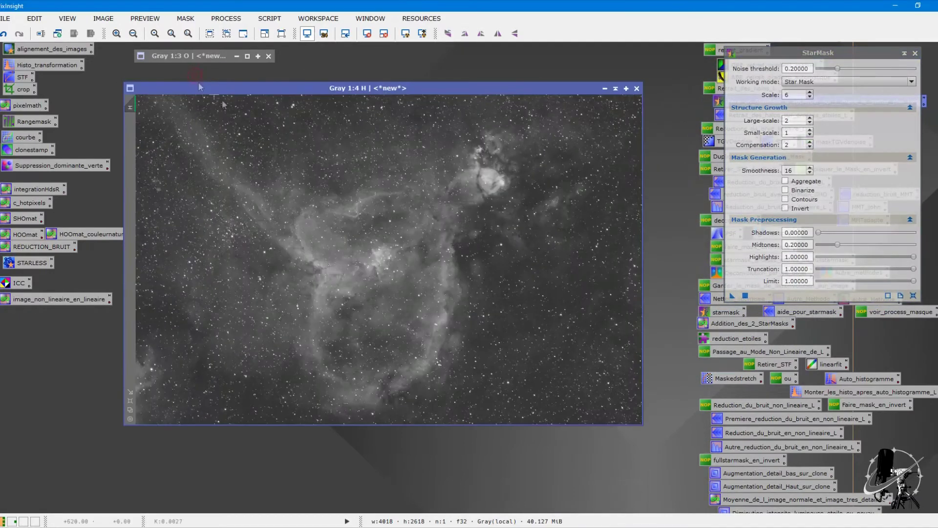
{"action": "left_click", "coordinate": [751, 297]}
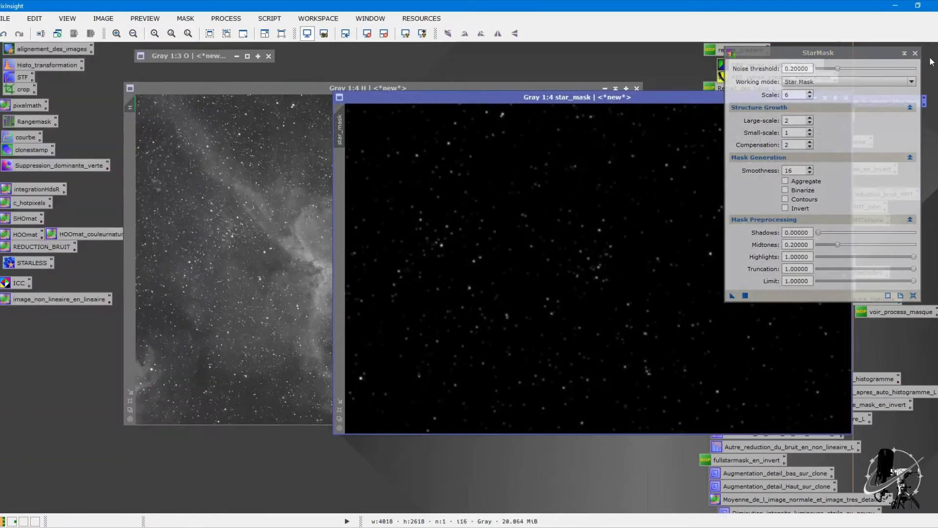
Close StarMask, and collapse the star_mask and H image windows, parking the star mask at the edge of the workspace.
{"action": "left_click", "coordinate": [915, 53]}
{"action": "left_click", "coordinate": [825, 97]}
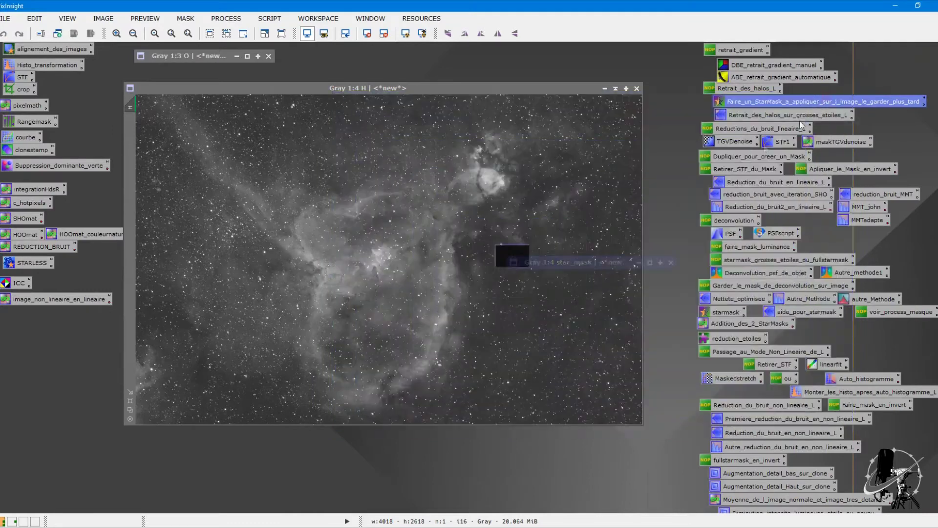
{"action": "mouse_move", "coordinate": [569, 266]}
{"action": "left_mouse_down"}
{"action": "mouse_move", "coordinate": [558, 157]}
{"action": "mouse_move", "coordinate": [562, 54]}
{"action": "left_mouse_up"}
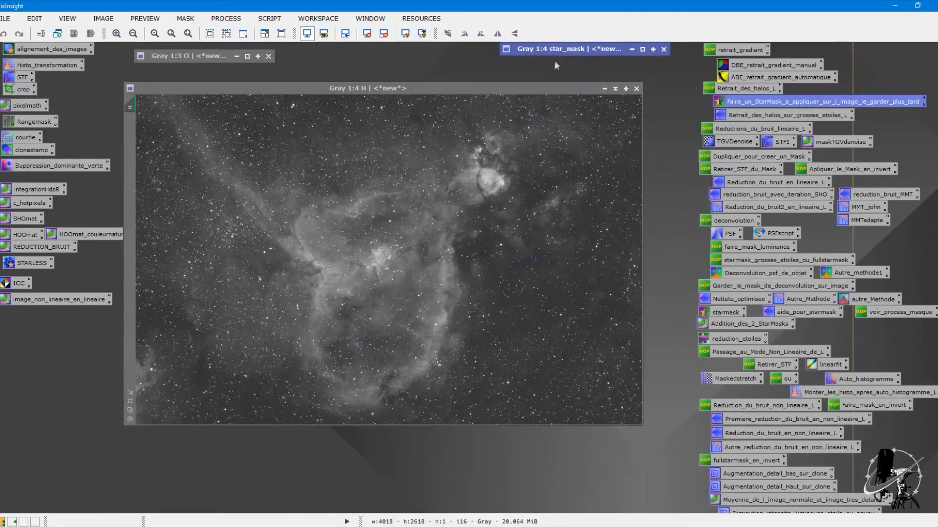
{"action": "left_click", "coordinate": [615, 88]}
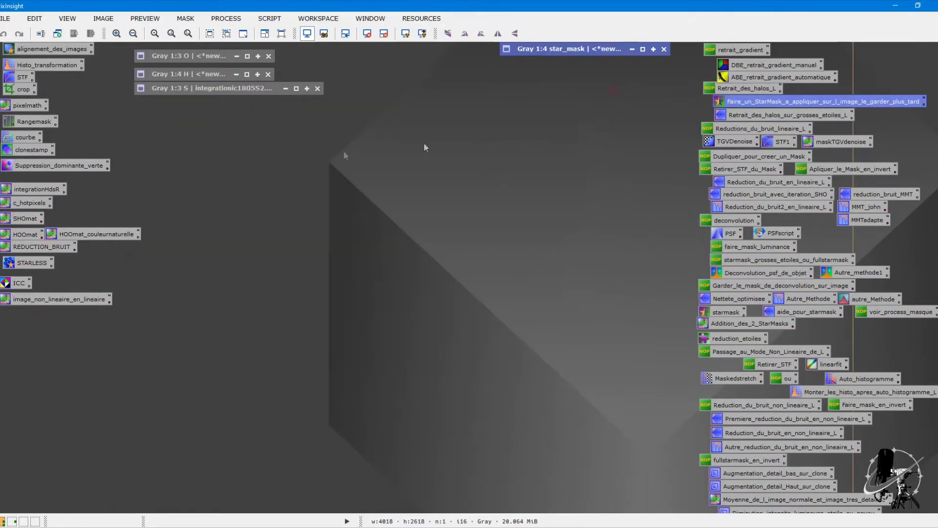
Compare the stars in the S and H images, examining the central cluster at 2:1 zoom in each.
{"action": "double_click", "coordinate": [204, 86]}
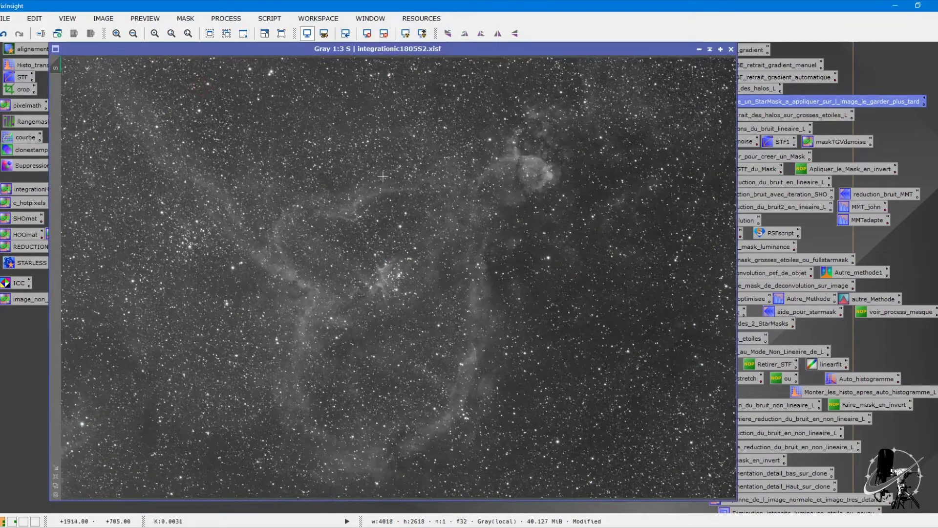
{"action": "left_click", "coordinate": [710, 49]}
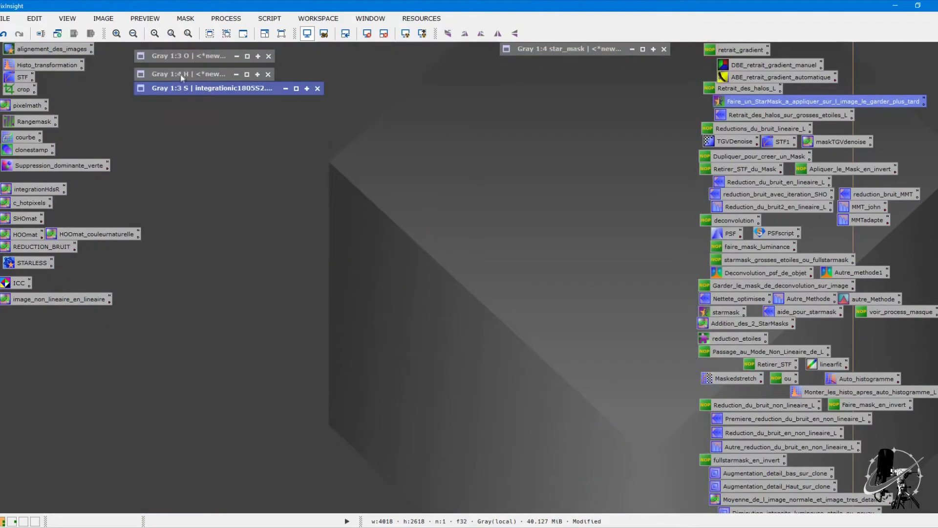
{"action": "double_click", "coordinate": [181, 74]}
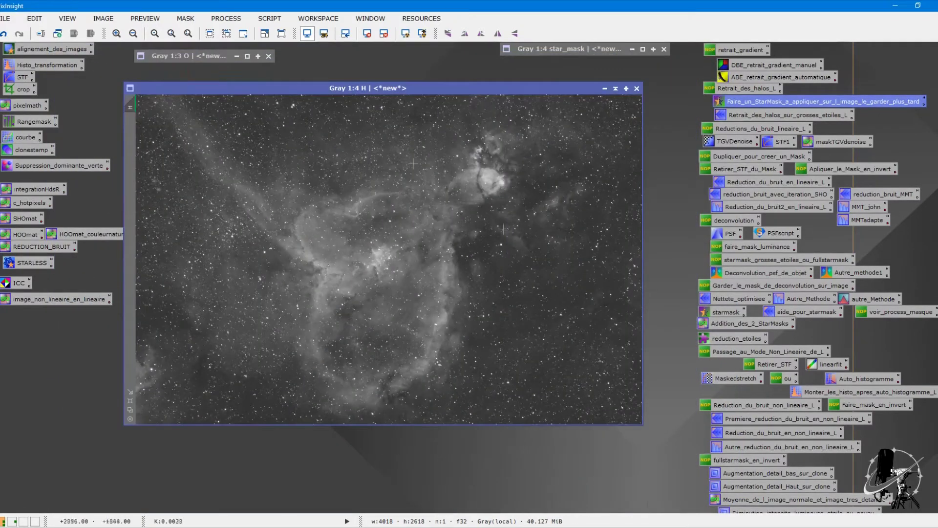
{"action": "left_click_drag", "start_coordinate": [201, 89], "coordinate": [176, 118]}
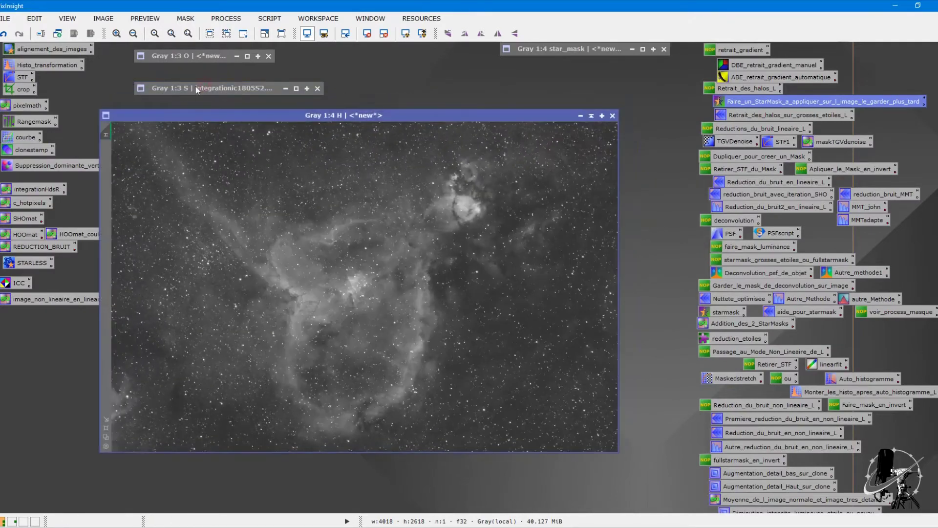
{"action": "double_click", "coordinate": [195, 85]}
{"action": "scroll", "coordinate": [322, 215], "scroll_direction": "up", "scroll_amount": 4}
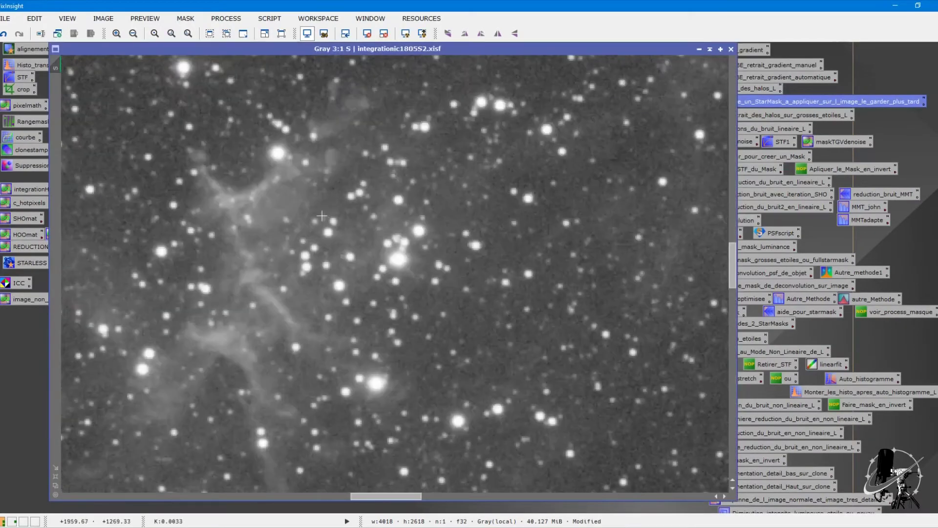
{"action": "scroll", "coordinate": [321, 215], "scroll_direction": "down", "scroll_amount": 1}
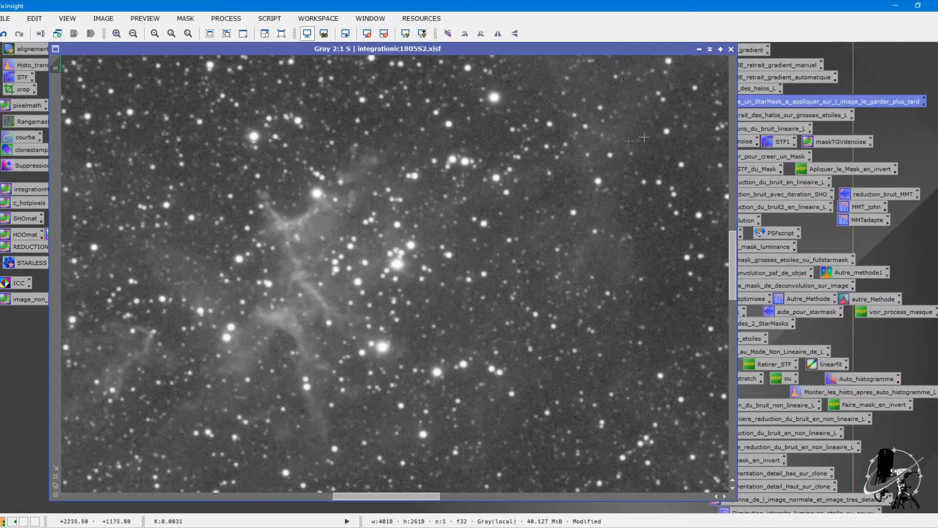
{"action": "left_click", "coordinate": [709, 49]}
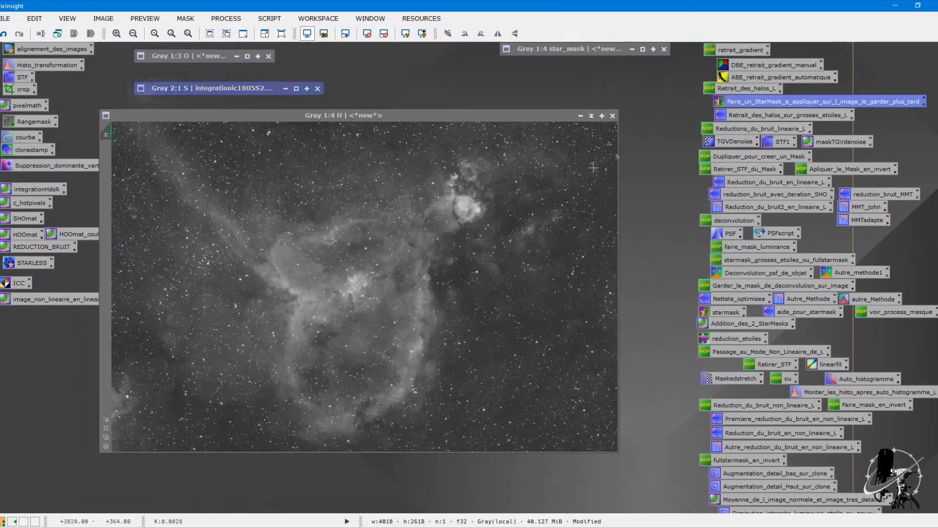
{"action": "scroll", "coordinate": [275, 317], "scroll_direction": "up", "scroll_amount": 4}
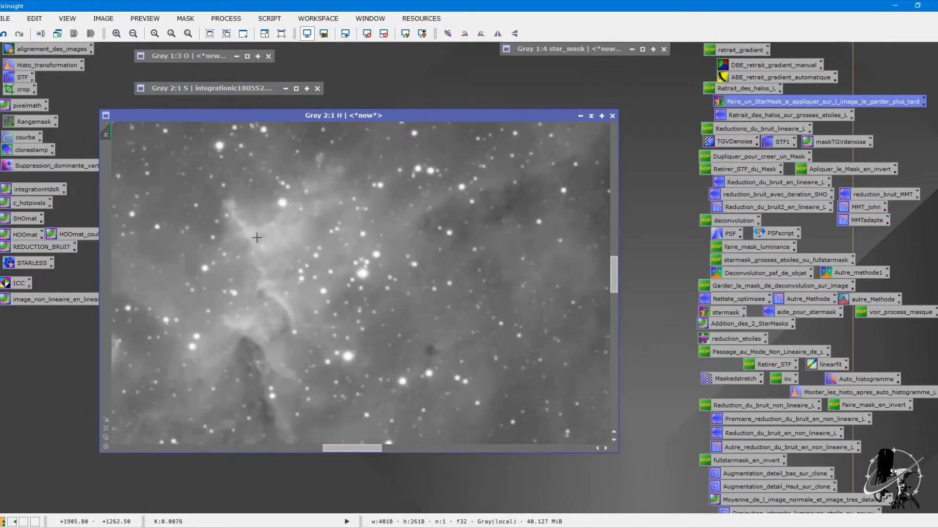
Collapse the H image, examine the stars in the O image's central cluster at 2:1 zoom, and collapse it again.
{"action": "scroll", "coordinate": [288, 240], "scroll_direction": "down", "scroll_amount": 4}
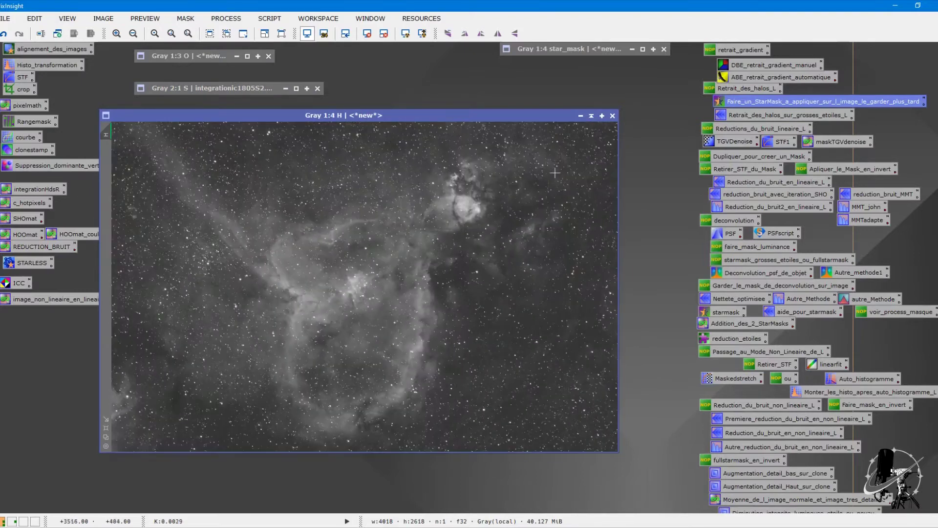
{"action": "left_click", "coordinate": [591, 116]}
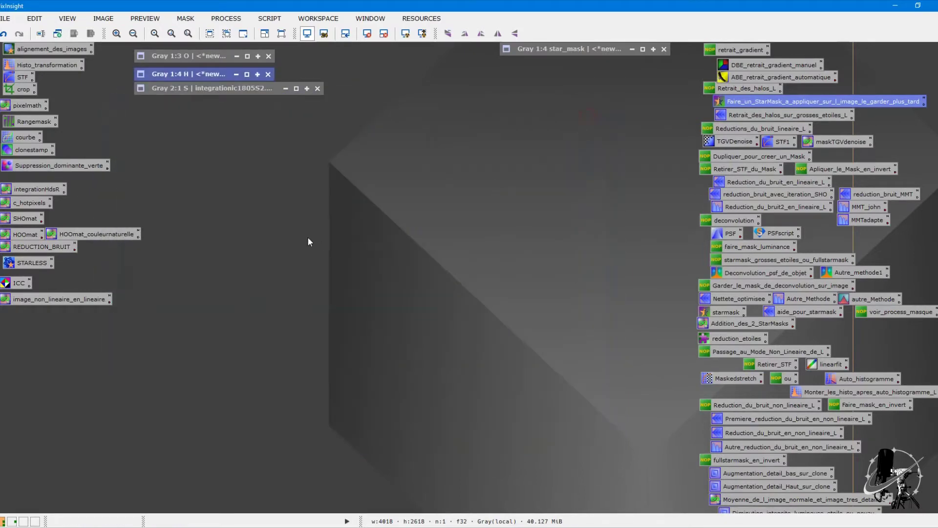
{"action": "left_click", "coordinate": [188, 54]}
{"action": "double_click", "coordinate": [199, 59]}
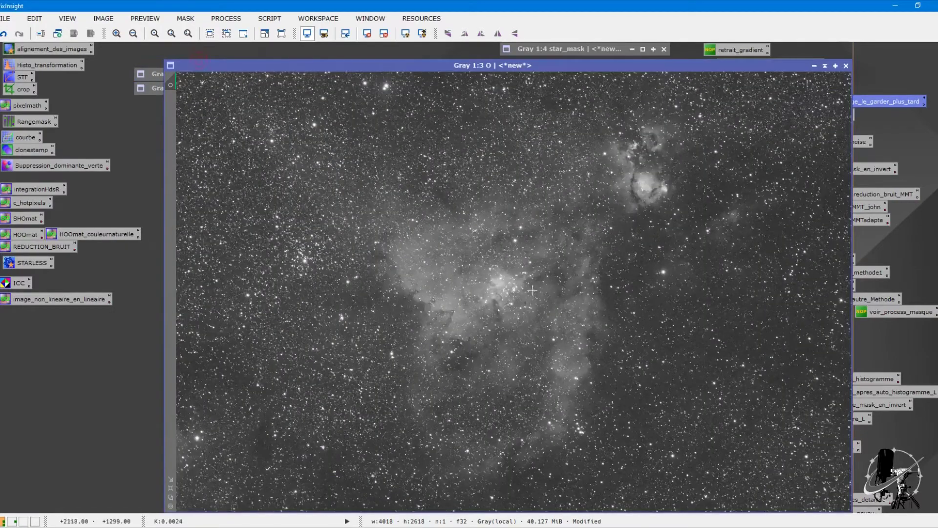
{"action": "scroll", "coordinate": [507, 281], "scroll_direction": "up", "scroll_amount": 3}
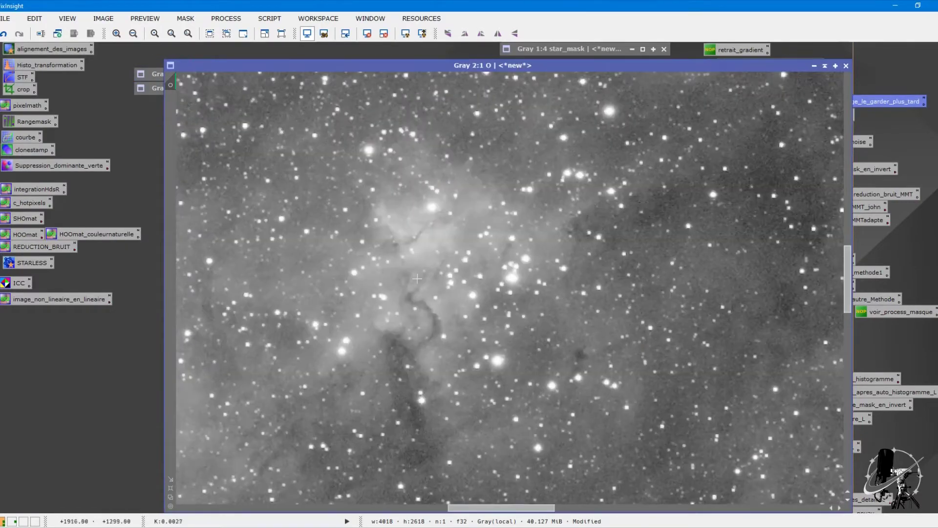
{"action": "scroll", "coordinate": [601, 252], "scroll_direction": "down", "scroll_amount": 4}
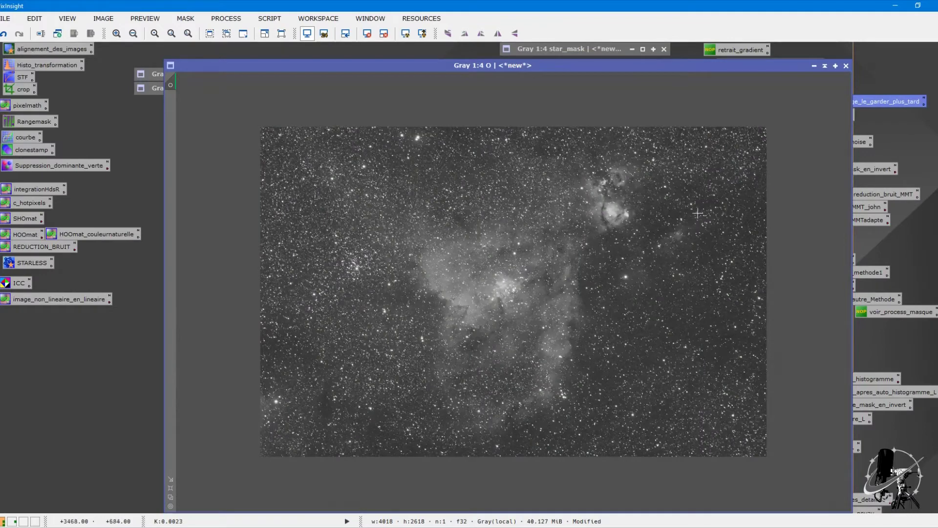
{"action": "scroll", "coordinate": [610, 258], "scroll_direction": "up", "scroll_amount": 1}
{"action": "left_click", "coordinate": [824, 66]}
Duplicate the H image and rename the copy L to serve as the luminance.
{"action": "double_click", "coordinate": [196, 73]}
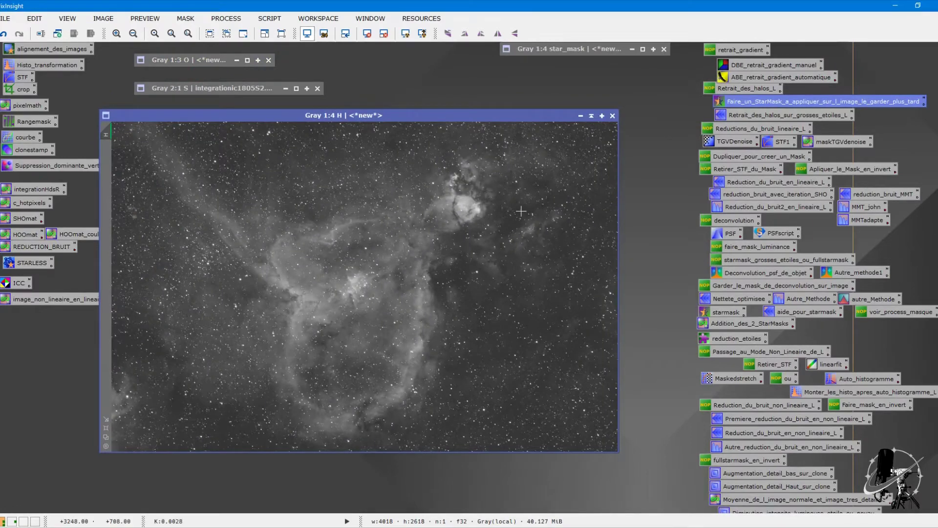
{"action": "right_click", "coordinate": [393, 186]}
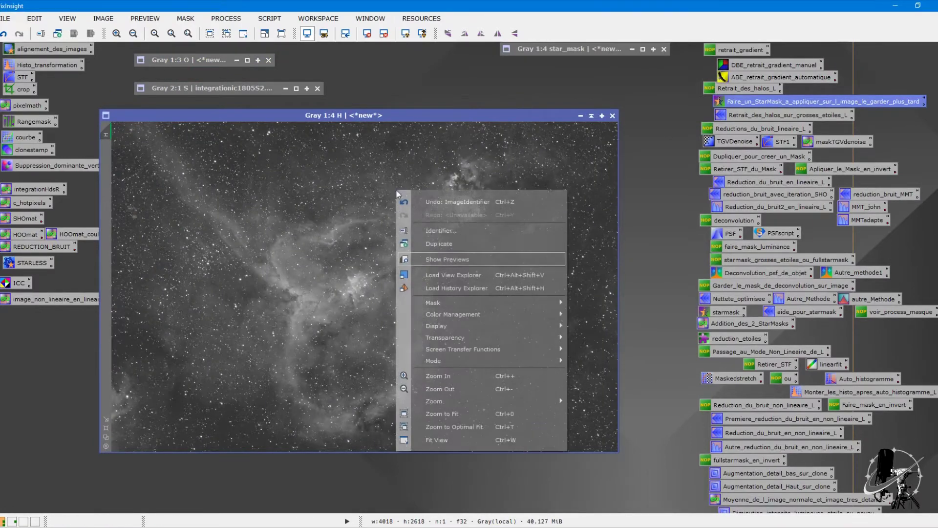
{"action": "left_click", "coordinate": [441, 245]}
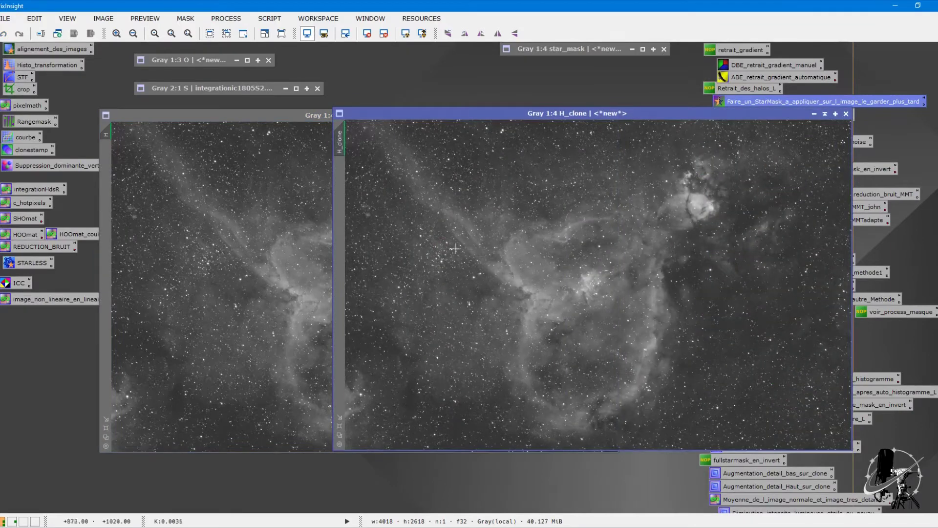
{"action": "right_click", "coordinate": [463, 195]}
{"action": "left_click", "coordinate": [496, 239]}
{"action": "type", "text": "L"}
{"action": "key", "text": "Return"}
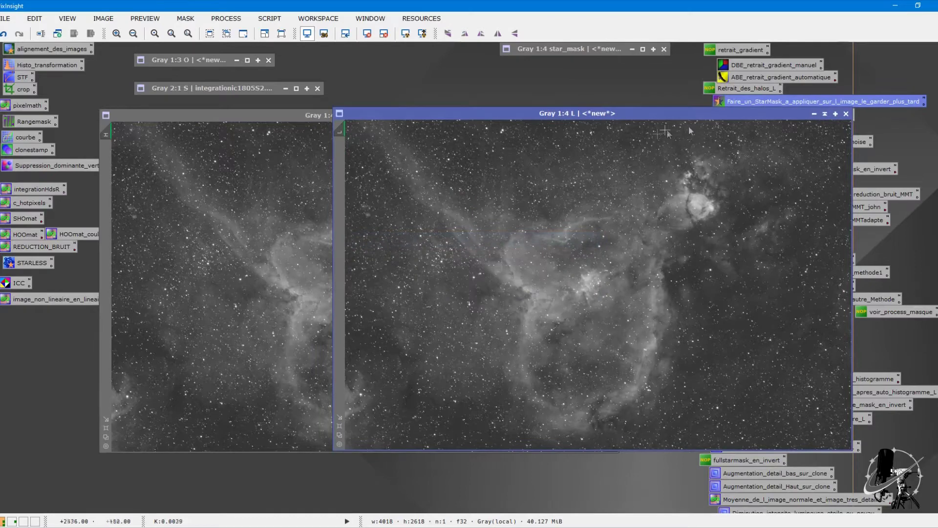
Collapse the L and H images, and line up the collapsed windows with L parked beside the star mask.
{"action": "left_click", "coordinate": [825, 114]}
{"action": "left_click_drag", "start_coordinate": [597, 278], "coordinate": [438, 46]}
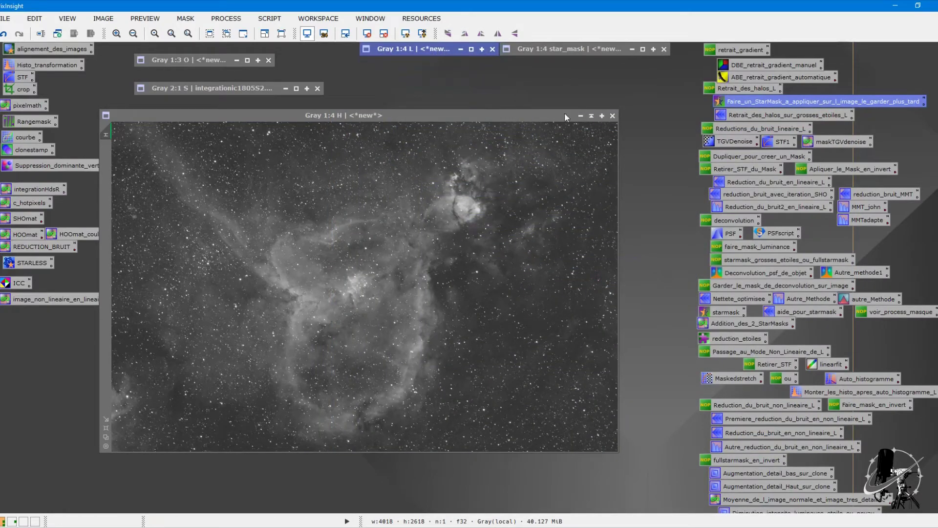
{"action": "left_click", "coordinate": [589, 118]}
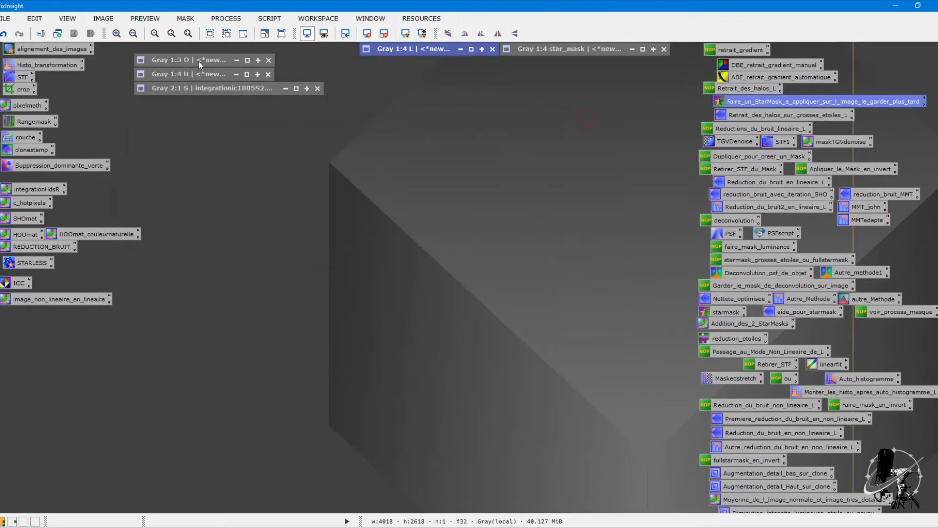
{"action": "mouse_move", "coordinate": [204, 66]}
{"action": "left_mouse_down"}
{"action": "mouse_move", "coordinate": [205, 56]}
{"action": "mouse_move", "coordinate": [208, 87]}
{"action": "mouse_move", "coordinate": [210, 76]}
{"action": "left_mouse_up"}
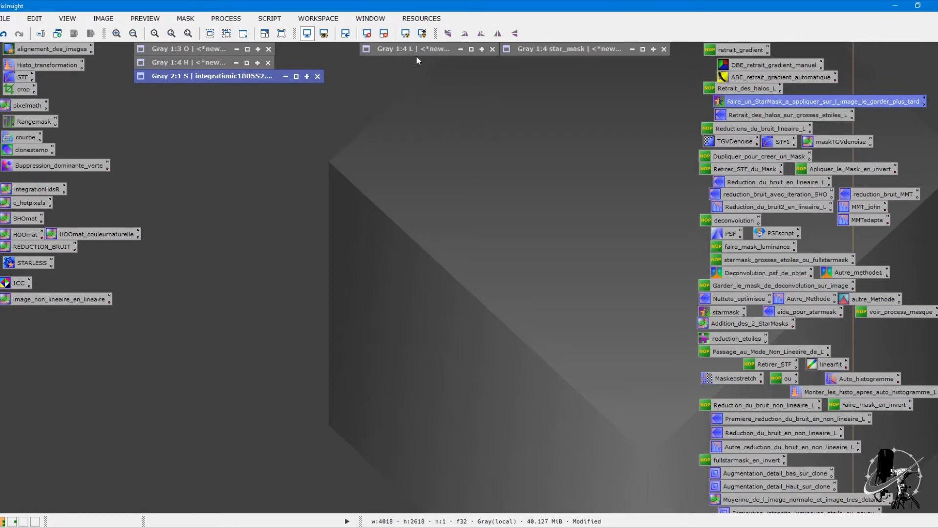
Blend L and S into a new image using the PixelMath expression L*0.5+S*0.5, and auto-stretch its display.
{"action": "double_click", "coordinate": [14, 110]}
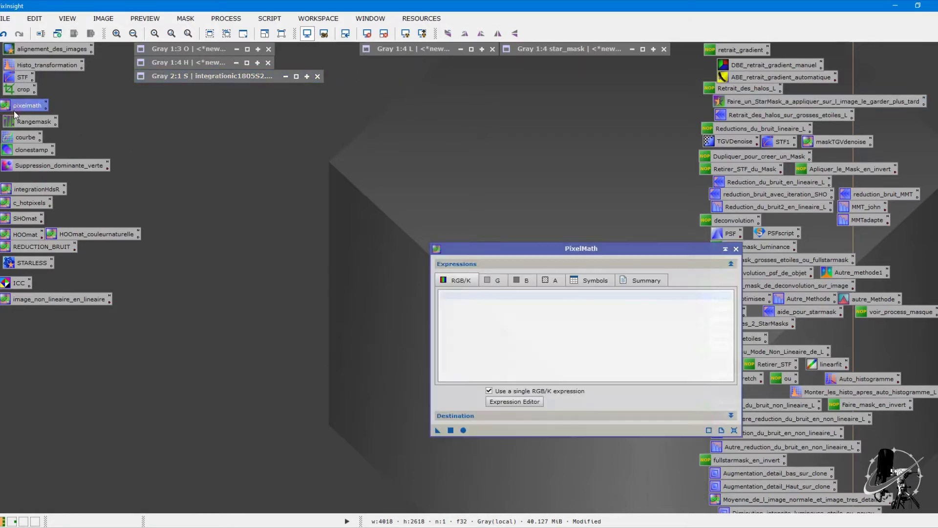
{"action": "left_click", "coordinate": [479, 296]}
{"action": "type", "text": "L*0.5+S*0.5"}
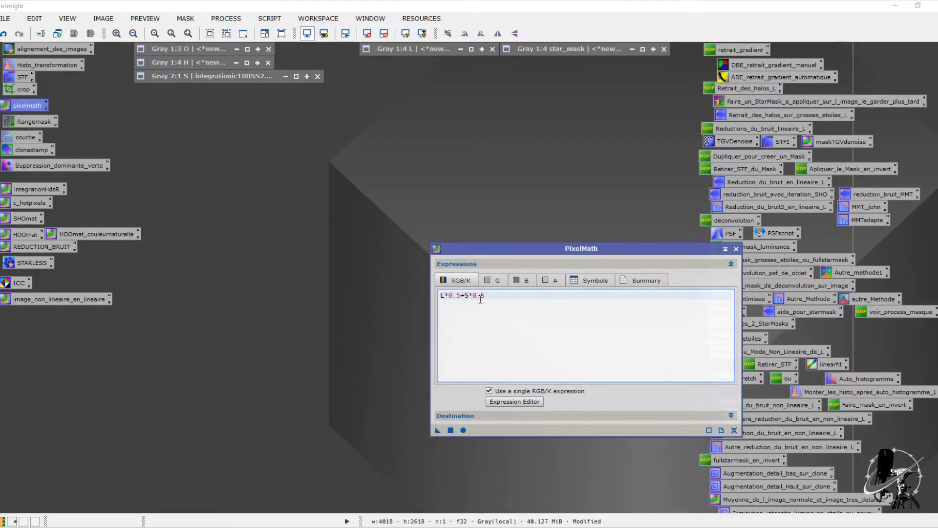
{"action": "left_click_drag", "start_coordinate": [438, 430], "coordinate": [504, 193]}
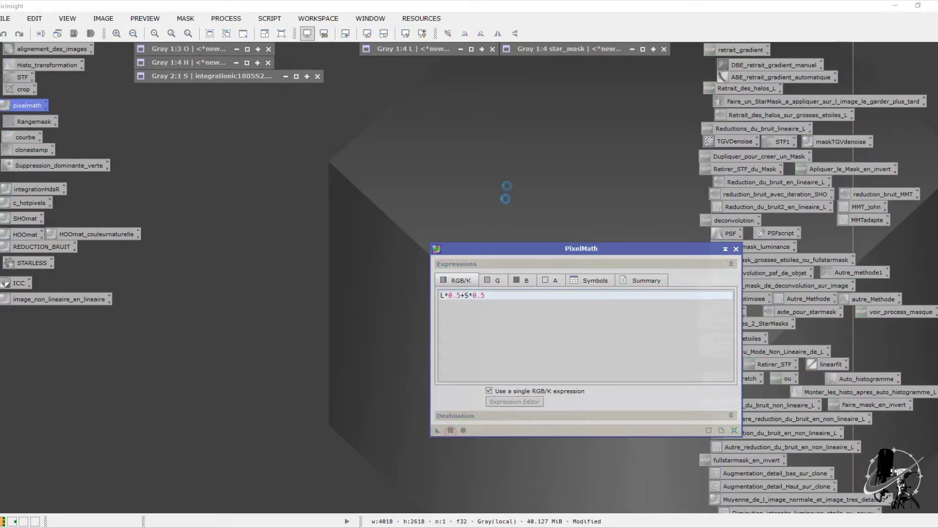
{"action": "left_click", "coordinate": [405, 33]}
Inspect the central cluster of the PixelMath blend at 2:1 zoom, and close the image.
{"action": "key", "text": "ctrl+plus"}
{"action": "key", "text": "ctrl+plus"}
{"action": "key", "text": "ctrl+plus"}
{"action": "key", "text": "ctrl+plus"}
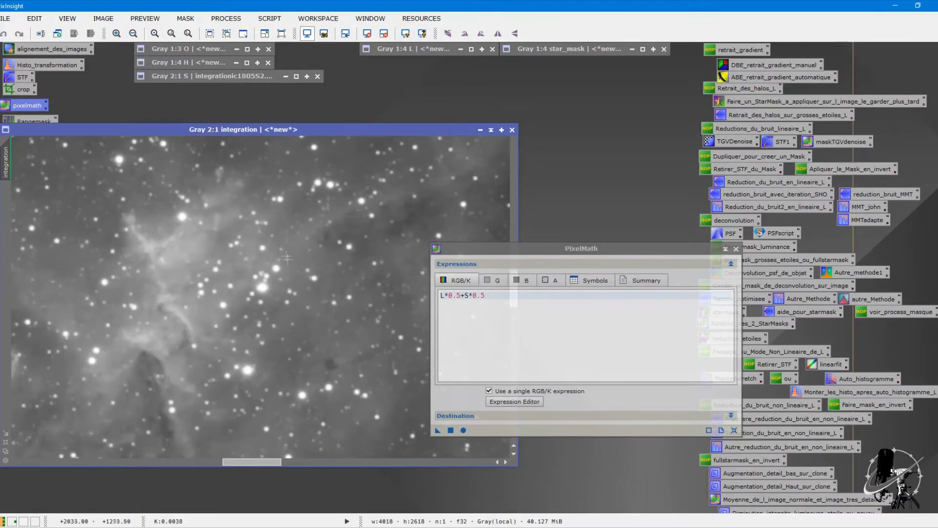
{"action": "key", "text": "ctrl+minus"}
{"action": "key", "text": "ctrl+minus"}
{"action": "key", "text": "ctrl+minus"}
{"action": "key", "text": "ctrl+minus"}
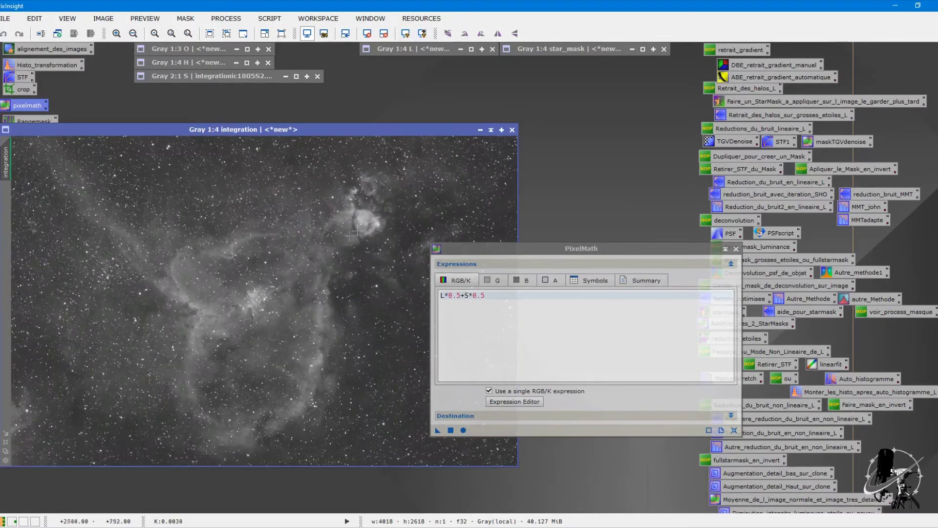
{"action": "left_click", "coordinate": [512, 129]}
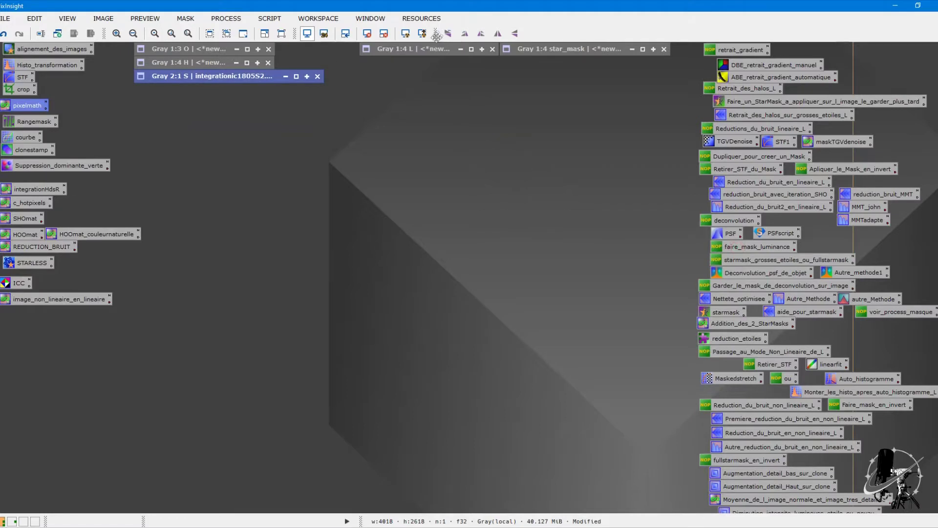
Run the SHO-AIP script and choose H as Master 1 and S as Master 2 for a luminance image.
{"action": "left_click", "coordinate": [215, 105]}
{"action": "left_click", "coordinate": [278, 19]}
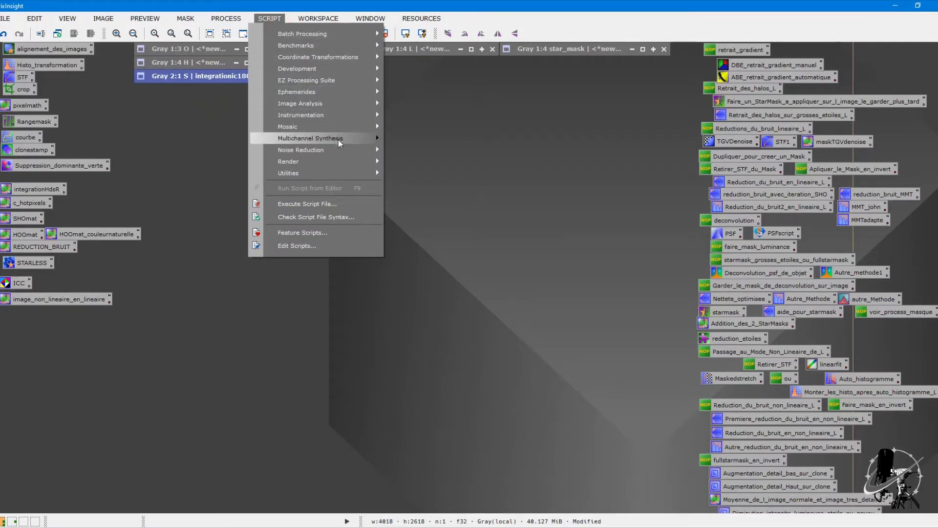
{"action": "mouse_move", "coordinate": [344, 139]}
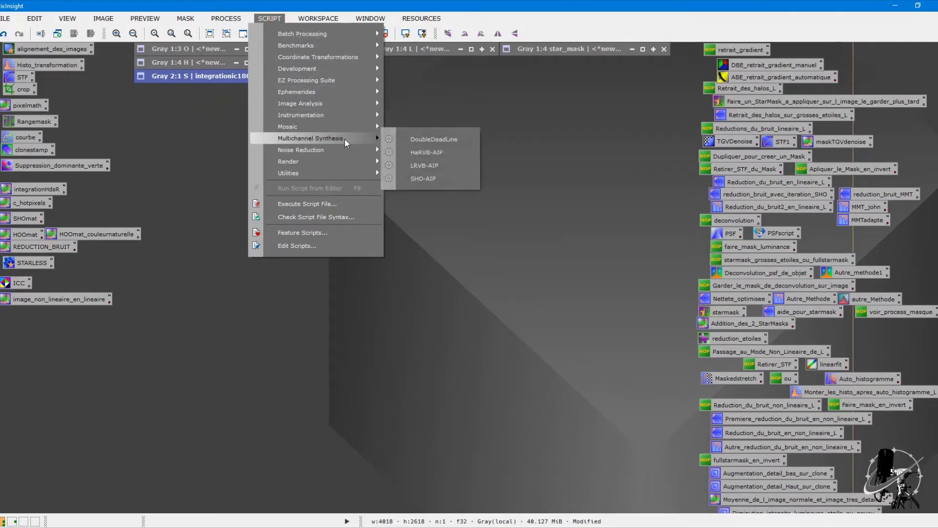
{"action": "left_click", "coordinate": [429, 179]}
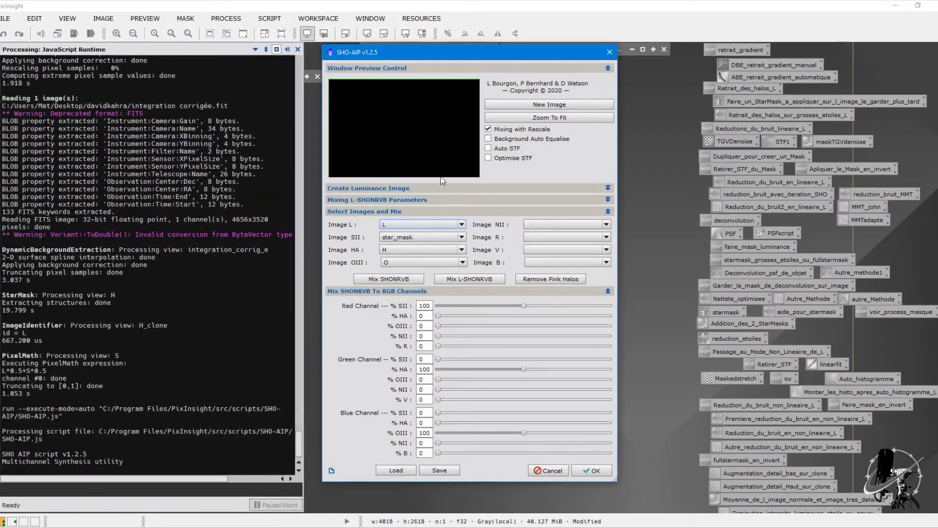
{"action": "left_click", "coordinate": [398, 188]}
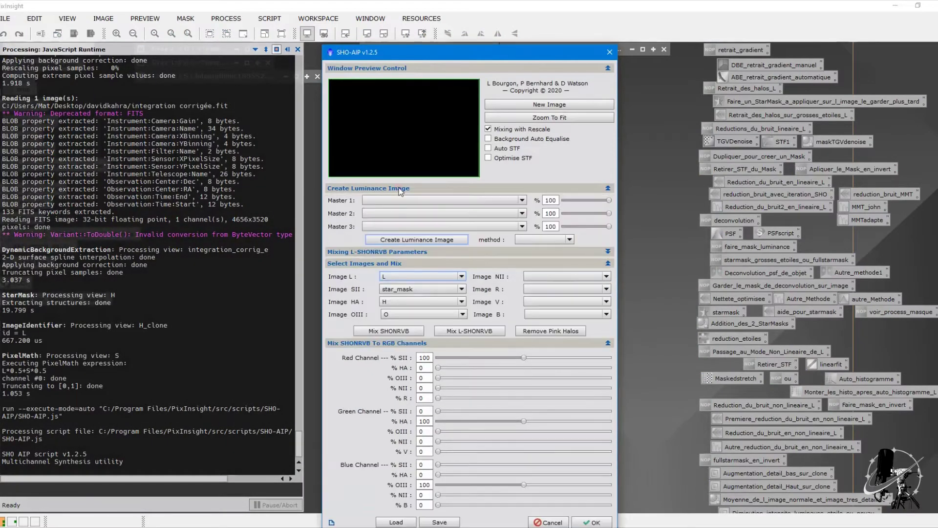
{"action": "left_click", "coordinate": [413, 200]}
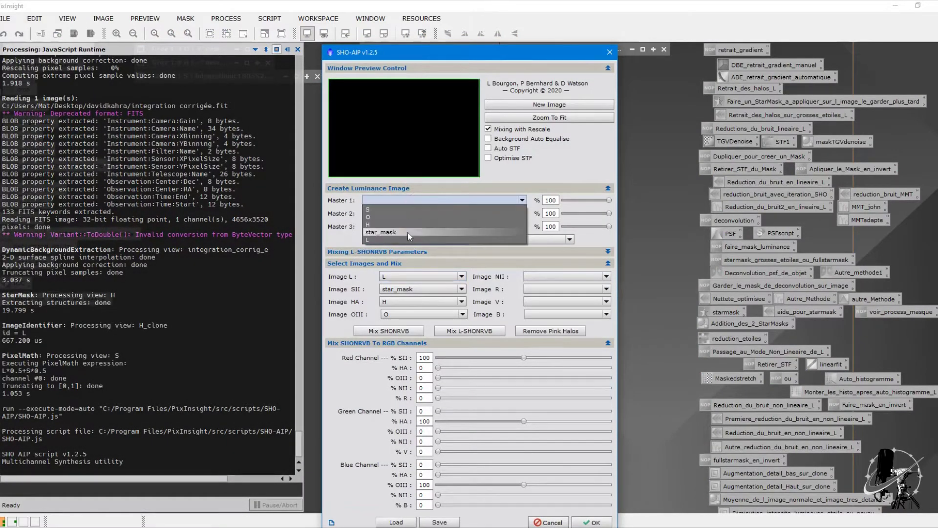
{"action": "left_click", "coordinate": [406, 224]}
{"action": "left_click", "coordinate": [408, 213]}
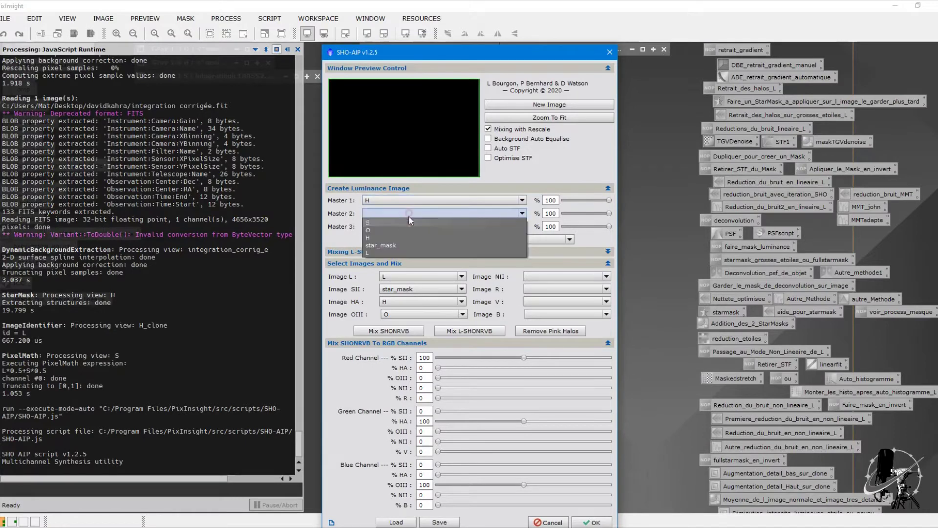
{"action": "left_click", "coordinate": [405, 224]}
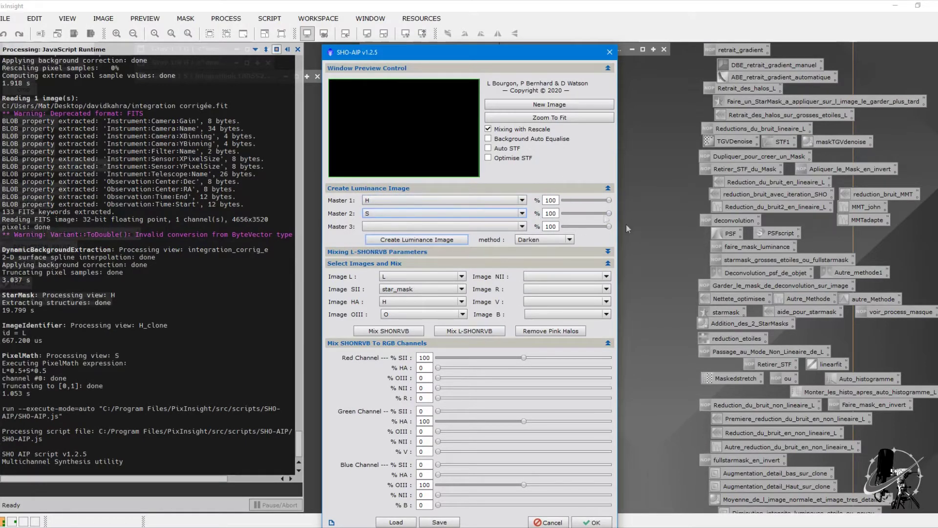
Enable Background Auto Equalise, Auto STF and Optimise STF, and create the luminance image with the Darken method.
{"action": "left_click", "coordinate": [509, 140]}
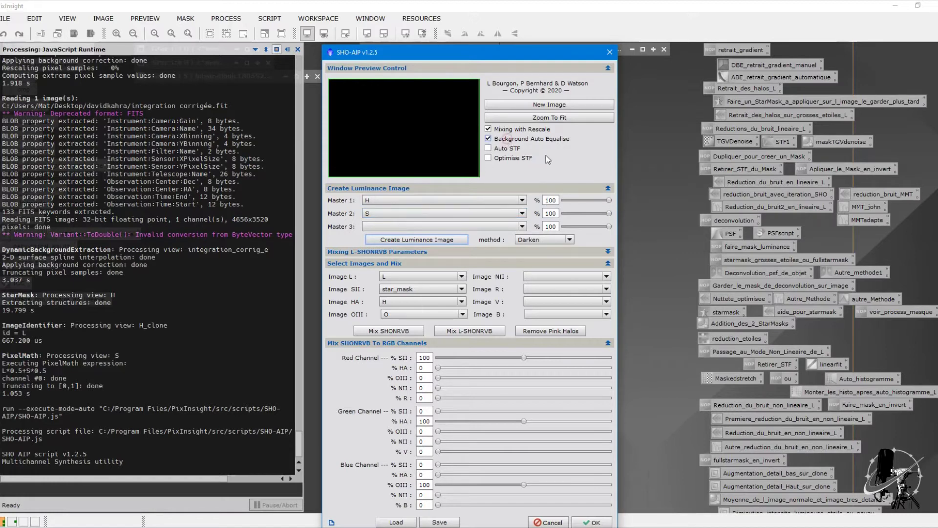
{"action": "left_click", "coordinate": [503, 148]}
{"action": "left_click", "coordinate": [511, 158]}
{"action": "left_click", "coordinate": [441, 240]}
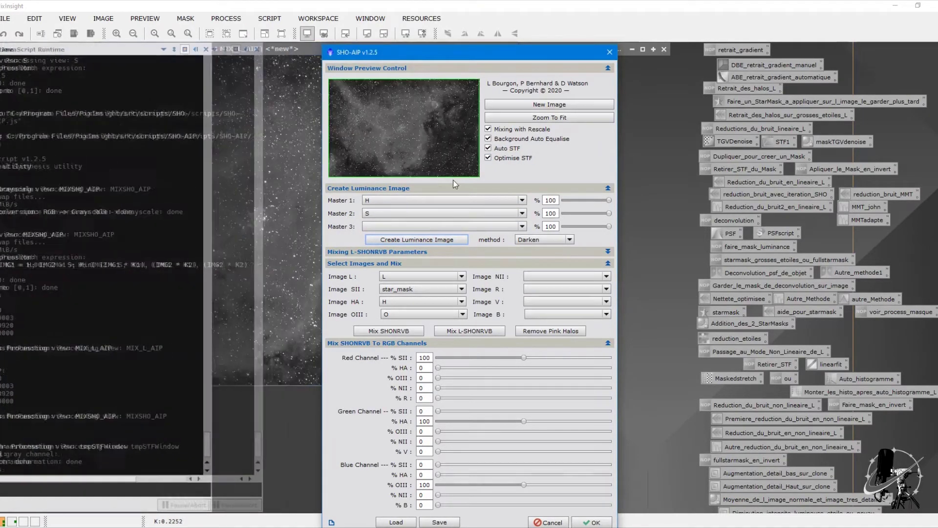
Move the SHO-AIP dialog aside to view the mixed luminance, and close both the script and the image.
{"action": "left_click_drag", "start_coordinate": [376, 53], "coordinate": [576, 69]}
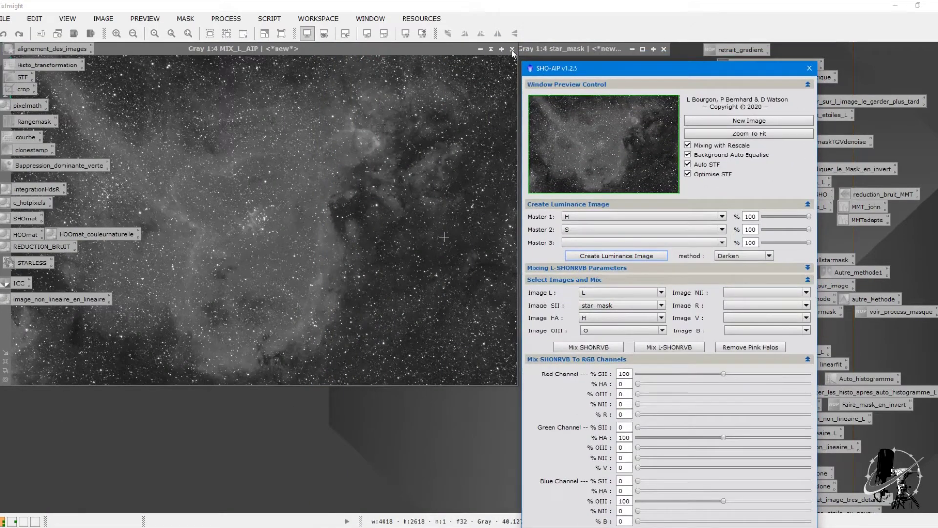
{"action": "left_click", "coordinate": [809, 68]}
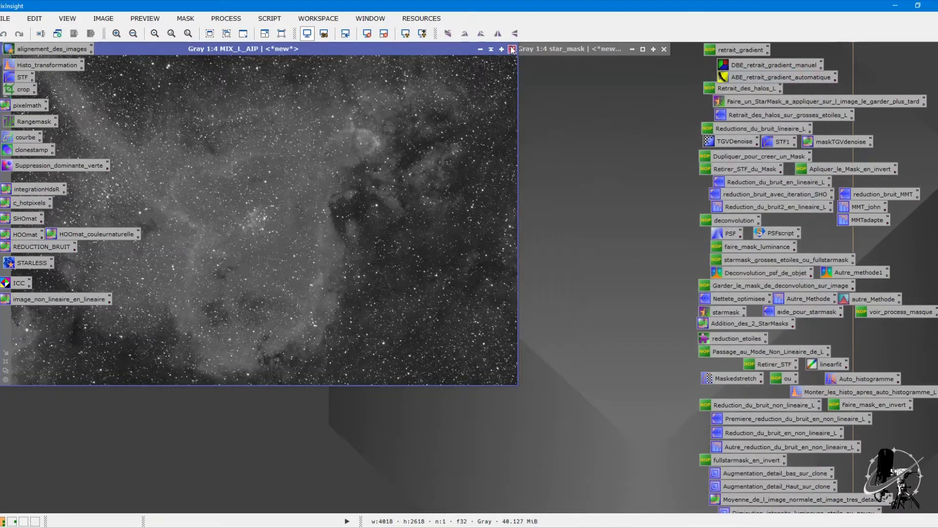
{"action": "left_click", "coordinate": [511, 49]}
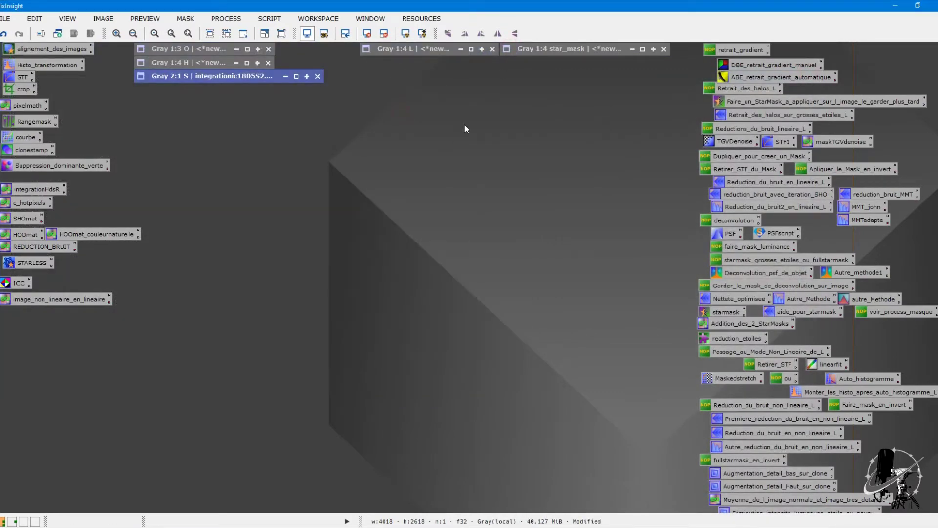
Restore the L and O images, and position their windows so that both can be seen.
{"action": "double_click", "coordinate": [435, 49]}
{"action": "left_click_drag", "start_coordinate": [515, 112], "coordinate": [348, 101]}
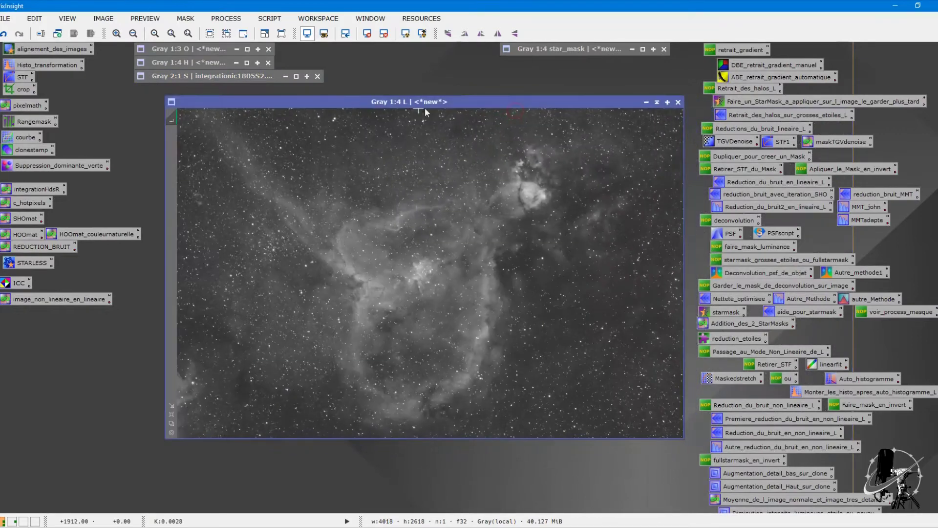
{"action": "left_click", "coordinate": [646, 102]}
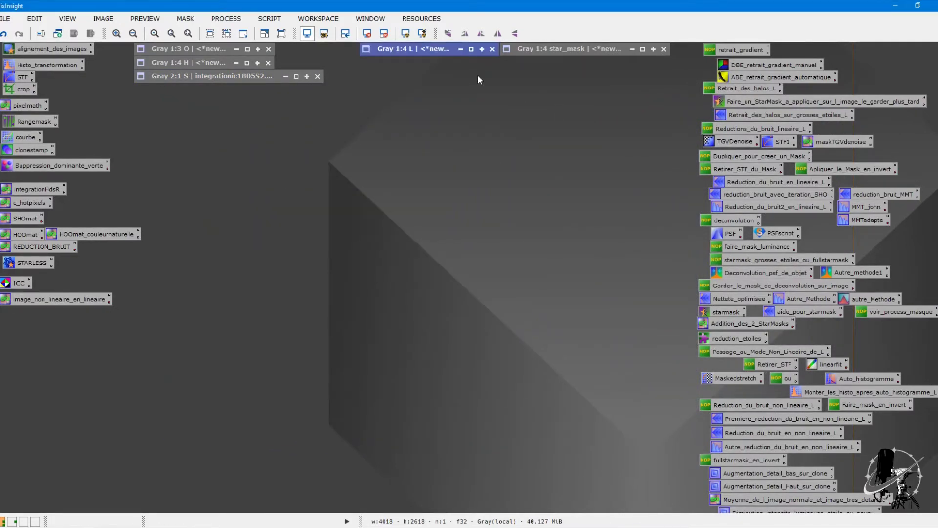
{"action": "double_click", "coordinate": [444, 50]}
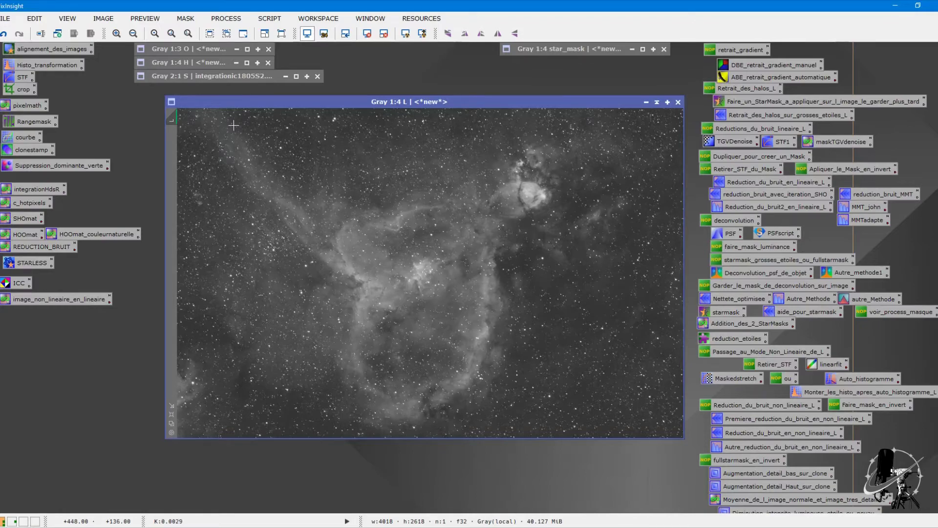
{"action": "double_click", "coordinate": [215, 51]}
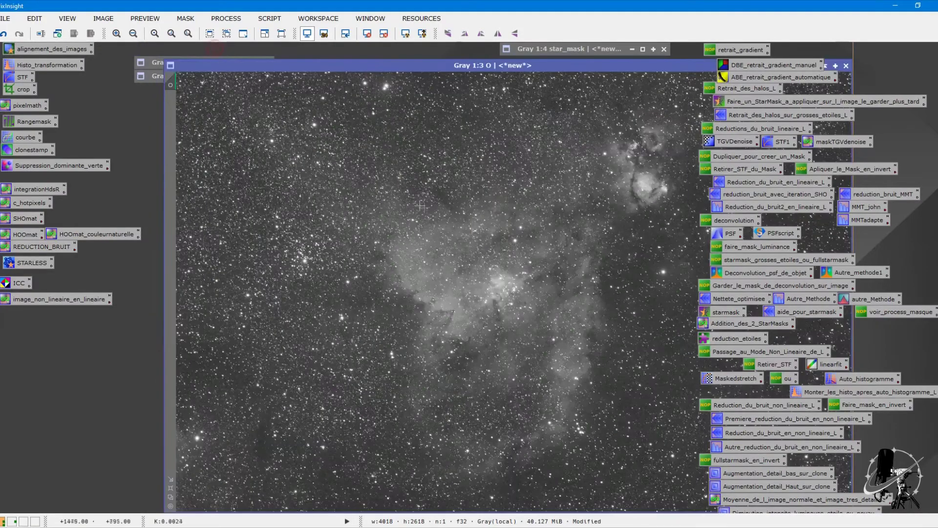
{"action": "left_click_drag", "start_coordinate": [617, 65], "coordinate": [464, 223]}
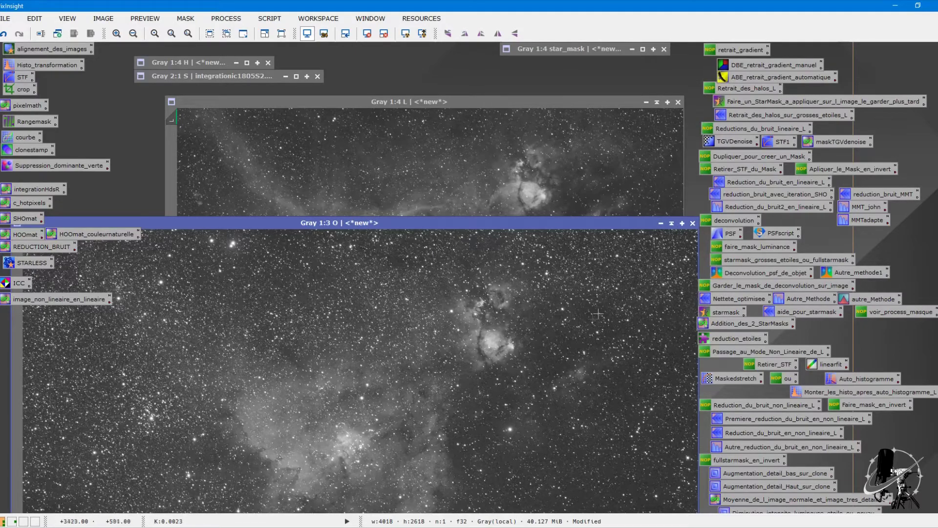
Collapse the O image and examine the nebula centre and stars of the L image close up.
{"action": "left_click", "coordinate": [672, 223]}
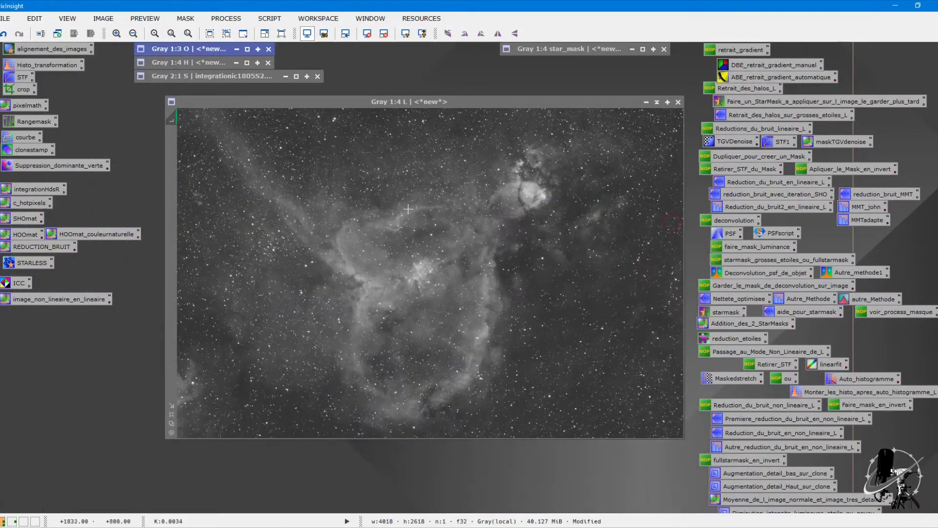
{"action": "scroll", "coordinate": [409, 208], "scroll_direction": "up", "scroll_amount": 3}
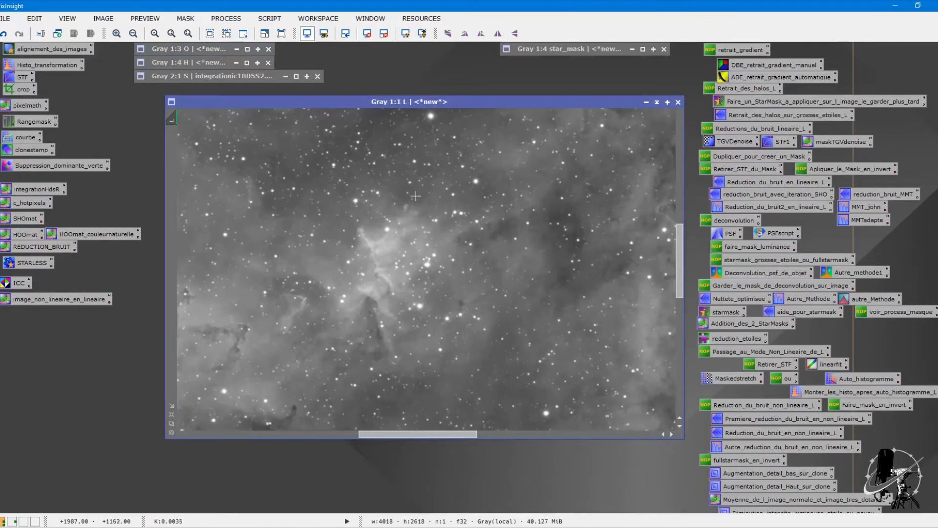
{"action": "scroll", "coordinate": [418, 193], "scroll_direction": "up", "scroll_amount": 1}
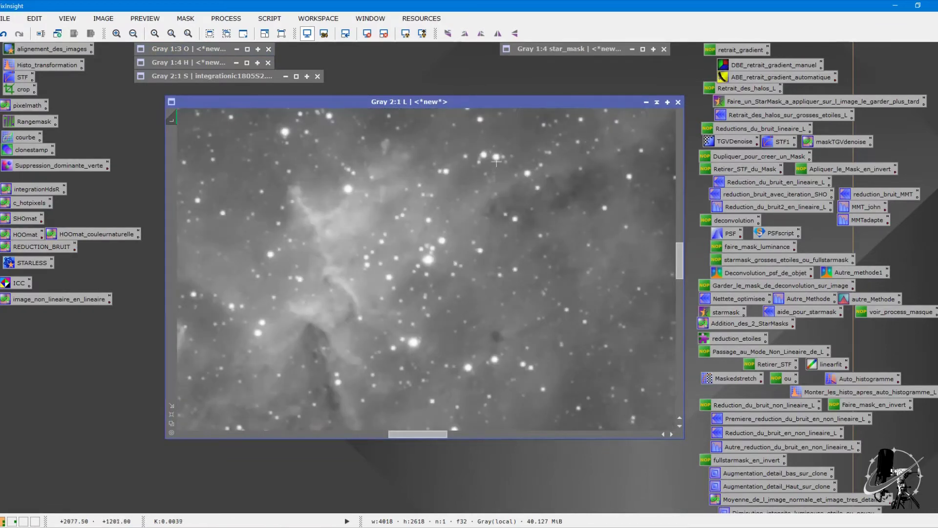
{"action": "scroll", "coordinate": [496, 164], "scroll_direction": "down", "scroll_amount": 5}
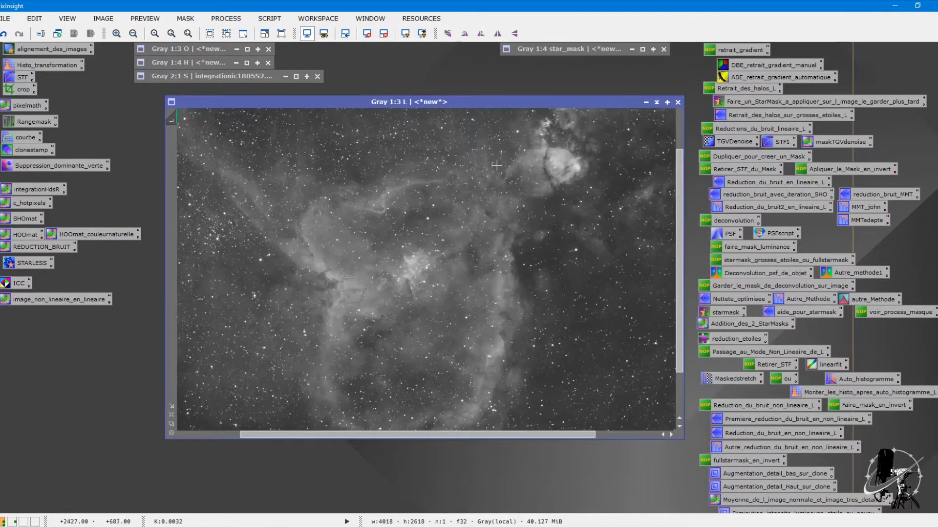
{"action": "scroll", "coordinate": [496, 164], "scroll_direction": "up", "scroll_amount": 1}
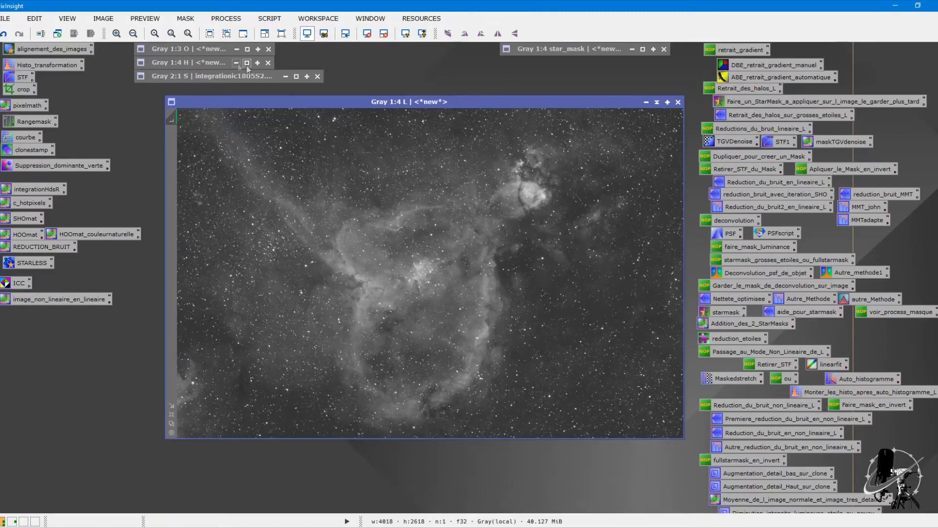
Restore the O image, examine its nebula core at 1:1 zoom, and collapse it again.
{"action": "double_click", "coordinate": [224, 52]}
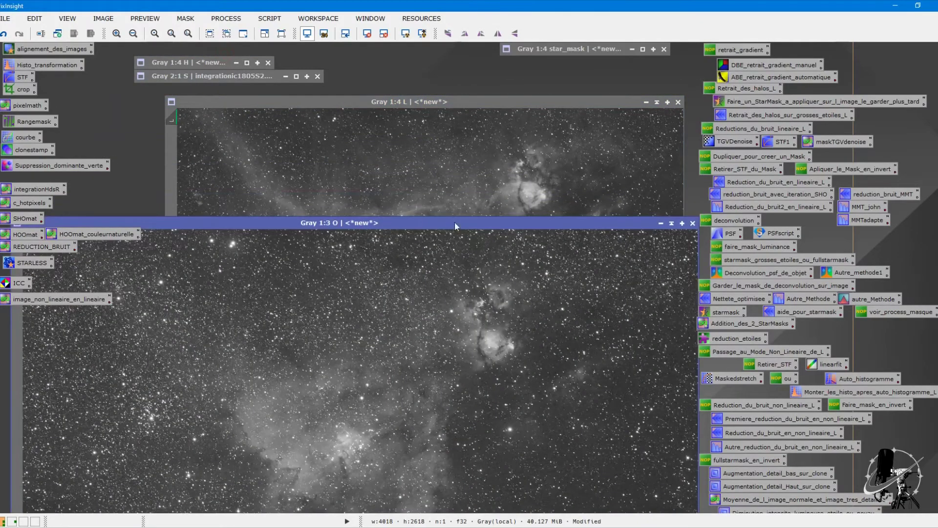
{"action": "left_click_drag", "start_coordinate": [453, 223], "coordinate": [669, 65]}
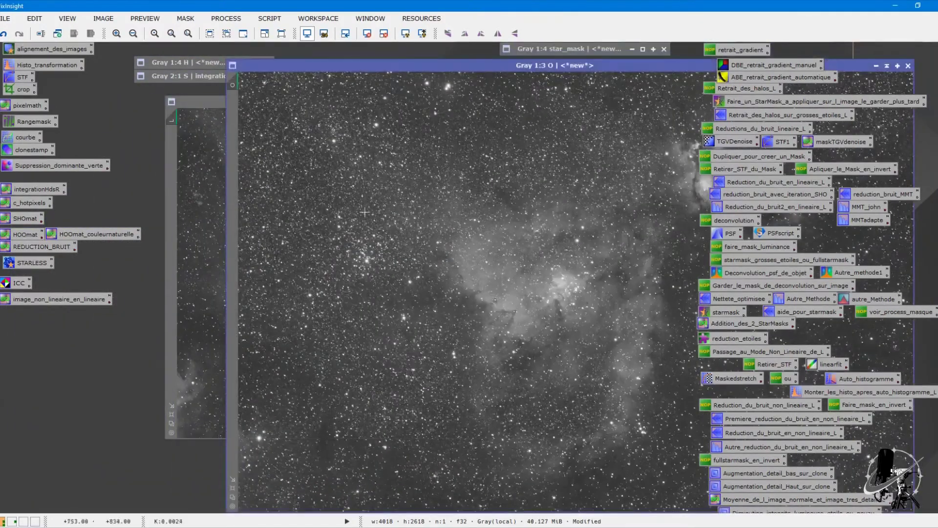
{"action": "key", "text": "ctrl+1"}
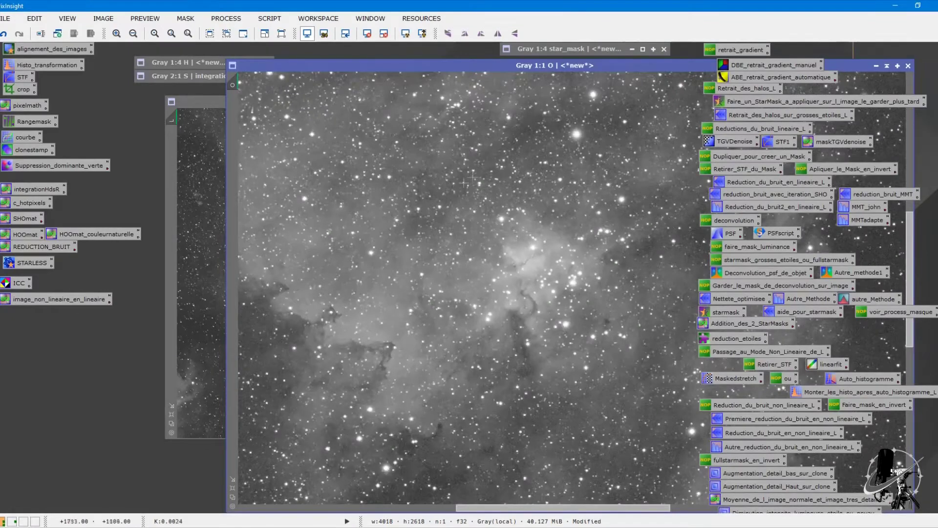
{"action": "left_click", "coordinate": [886, 66]}
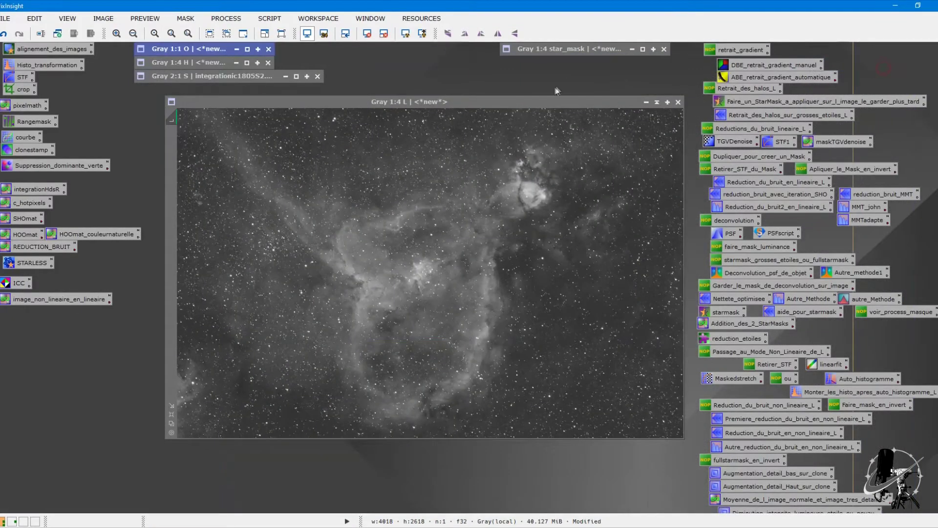
Collapse the L image, and restore O with its window fitted at 1:4 zoom in the middle of the workspace.
{"action": "left_click", "coordinate": [656, 102]}
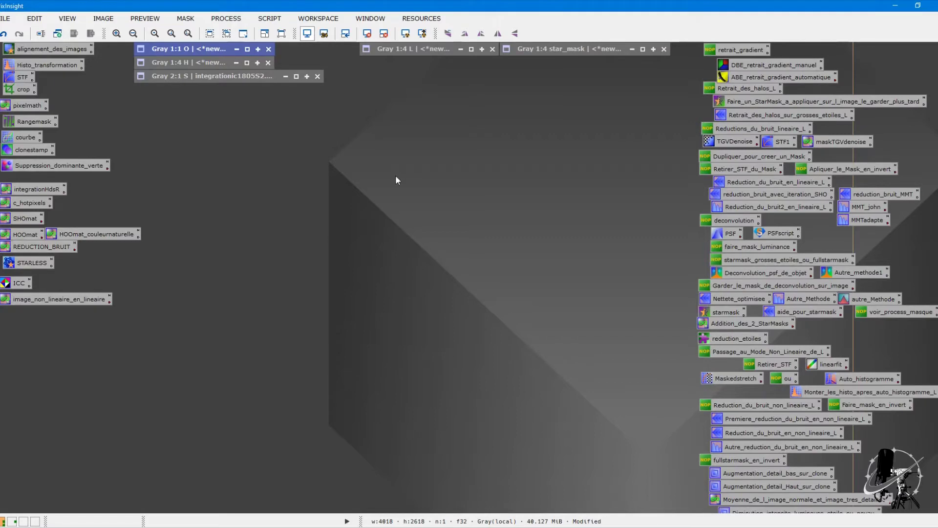
{"action": "double_click", "coordinate": [216, 51]}
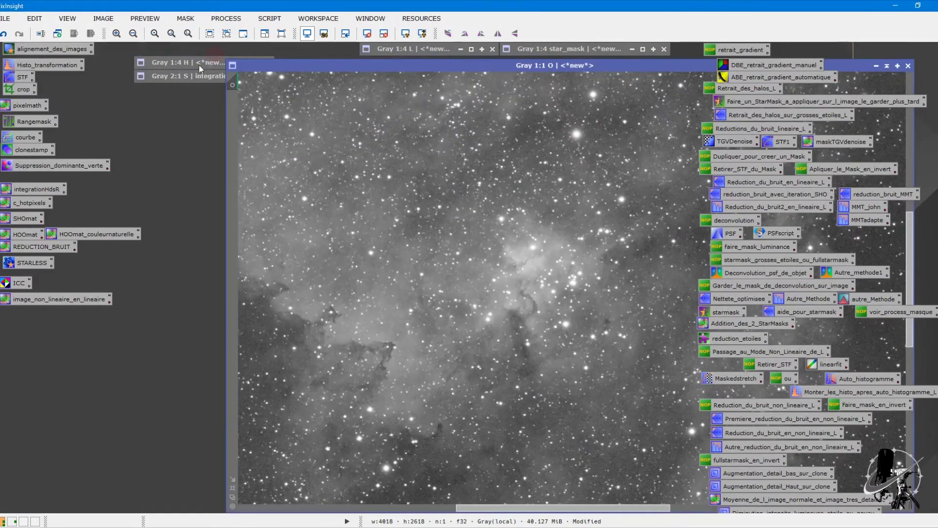
{"action": "left_click", "coordinate": [233, 488]}
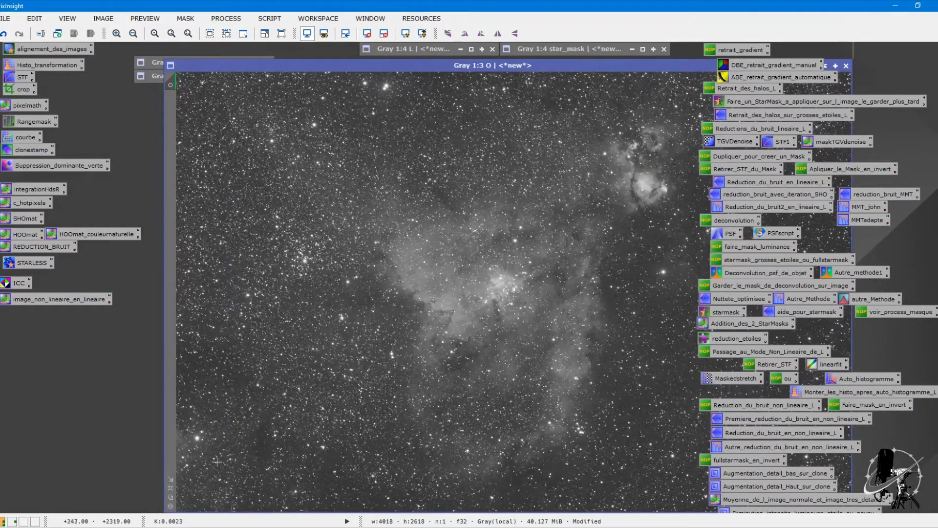
{"action": "left_click", "coordinate": [171, 496]}
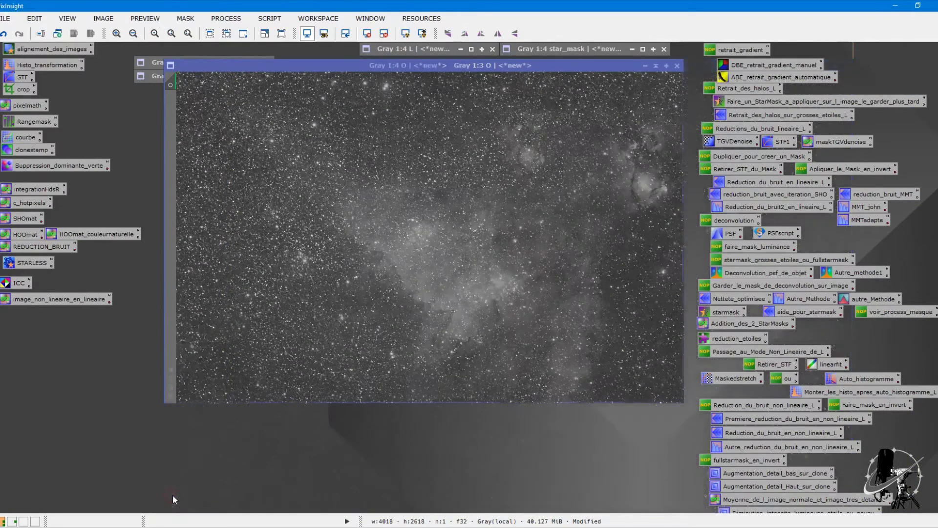
{"action": "left_click_drag", "start_coordinate": [441, 64], "coordinate": [413, 107]}
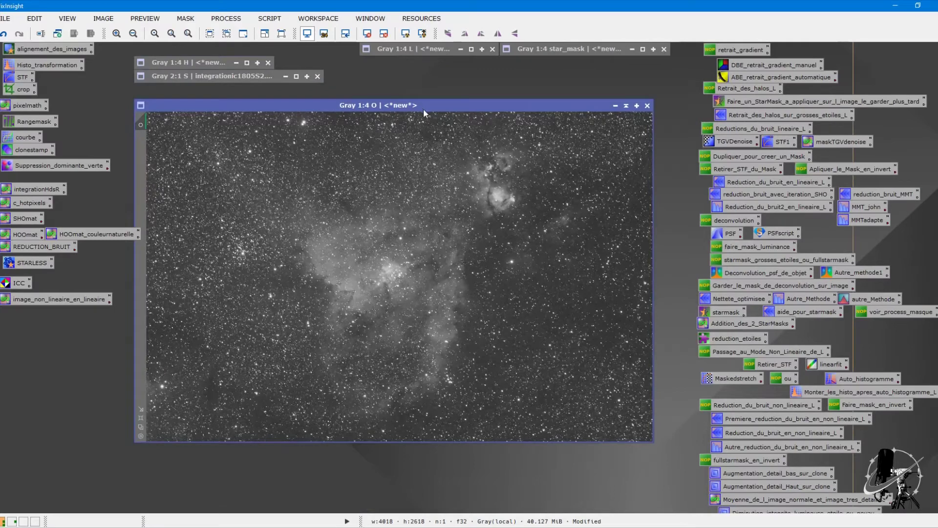
Apply LinearFit to the O image with H as the reference image.
{"action": "double_click", "coordinate": [829, 364]}
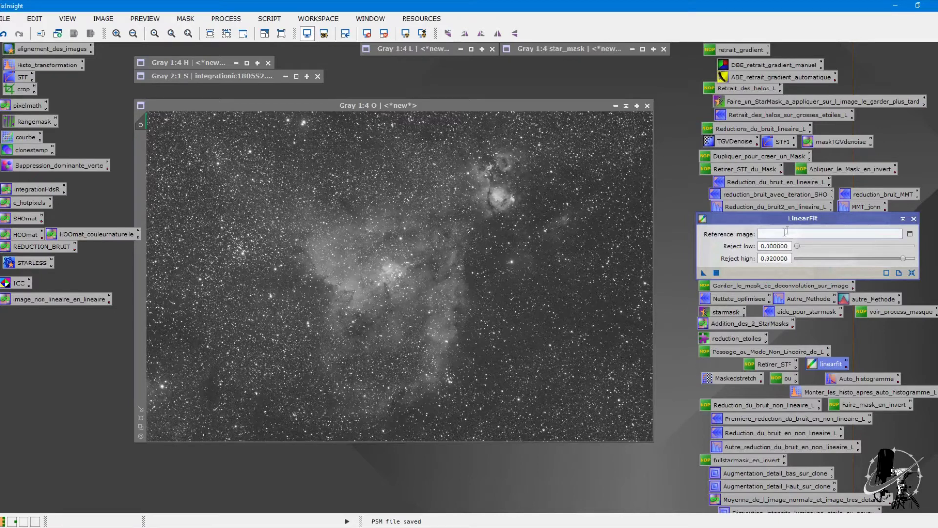
{"action": "left_click_drag", "start_coordinate": [784, 218], "coordinate": [776, 207]}
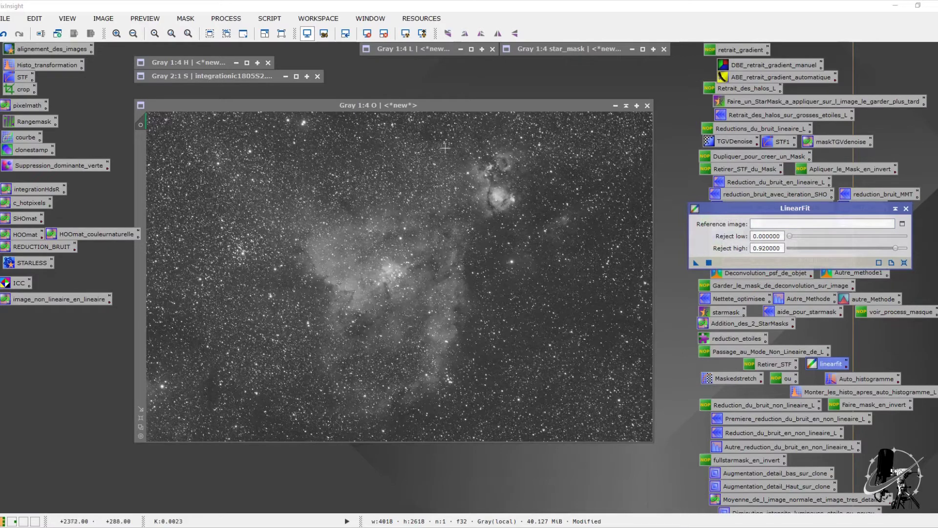
{"action": "left_click", "coordinate": [773, 224]}
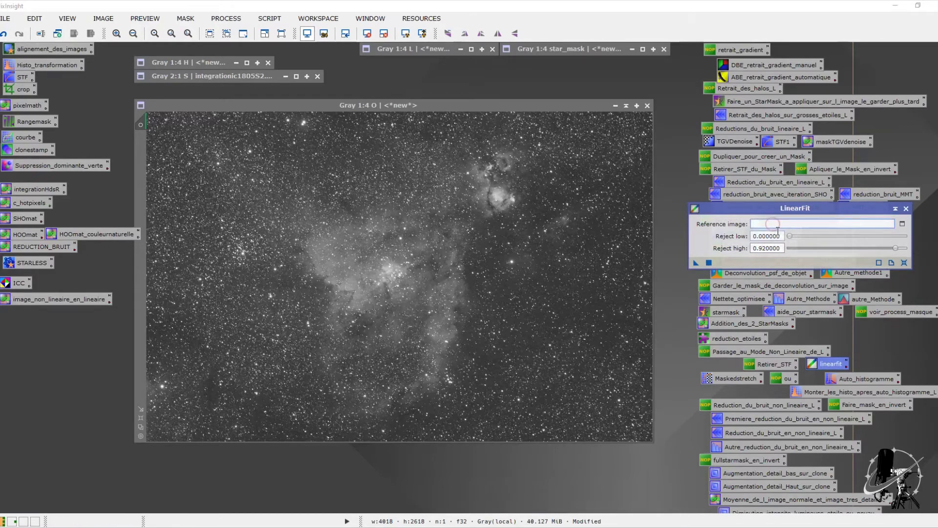
{"action": "type", "text": "H"}
{"action": "left_click_drag", "start_coordinate": [696, 262], "coordinate": [439, 221]}
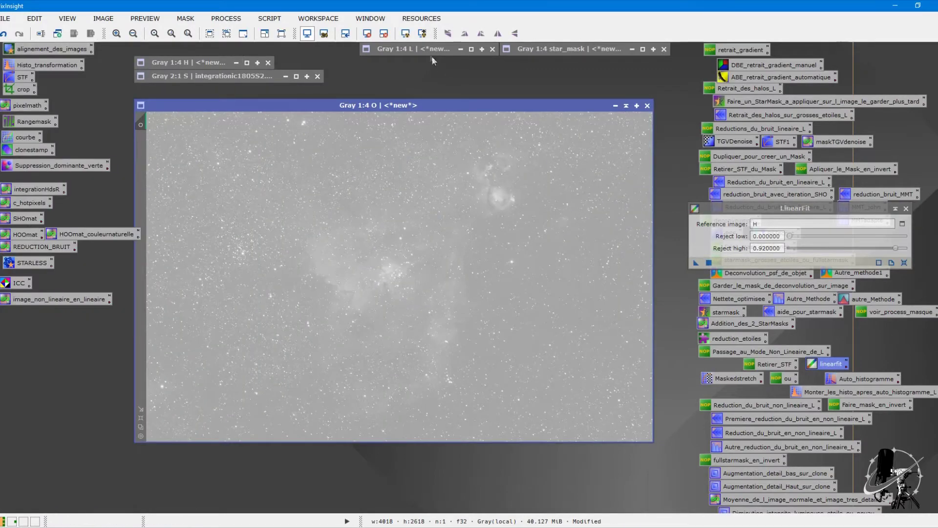
Recompute the automatic screen stretch of the O image, inspect the result, and collapse its window.
{"action": "left_click", "coordinate": [409, 37]}
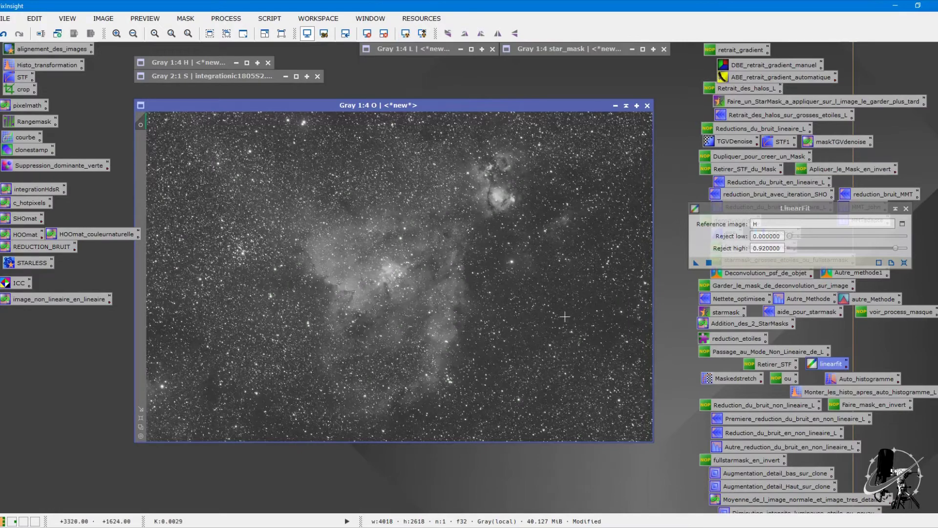
{"action": "scroll", "coordinate": [558, 313], "scroll_direction": "up", "scroll_amount": 5}
{"action": "scroll", "coordinate": [558, 313], "scroll_direction": "down", "scroll_amount": 4}
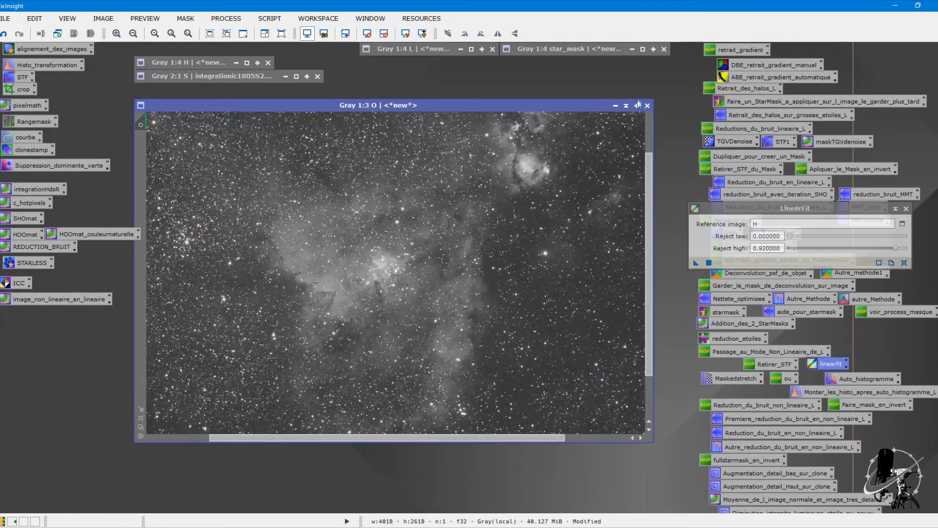
{"action": "left_click", "coordinate": [626, 106]}
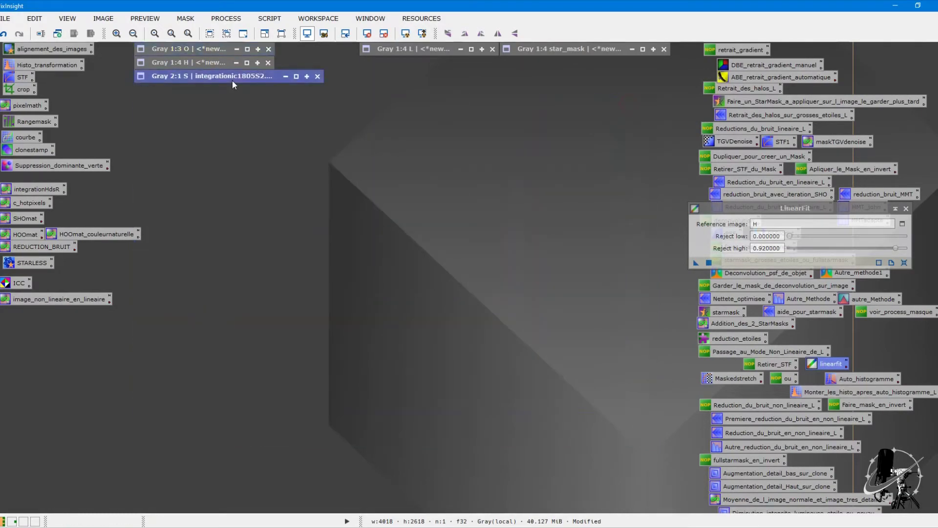
Restore the S image at 1:4 zoom and apply LinearFit to it with H as the reference.
{"action": "double_click", "coordinate": [232, 78]}
{"action": "scroll", "coordinate": [231, 83], "scroll_direction": "down", "scroll_amount": 4}
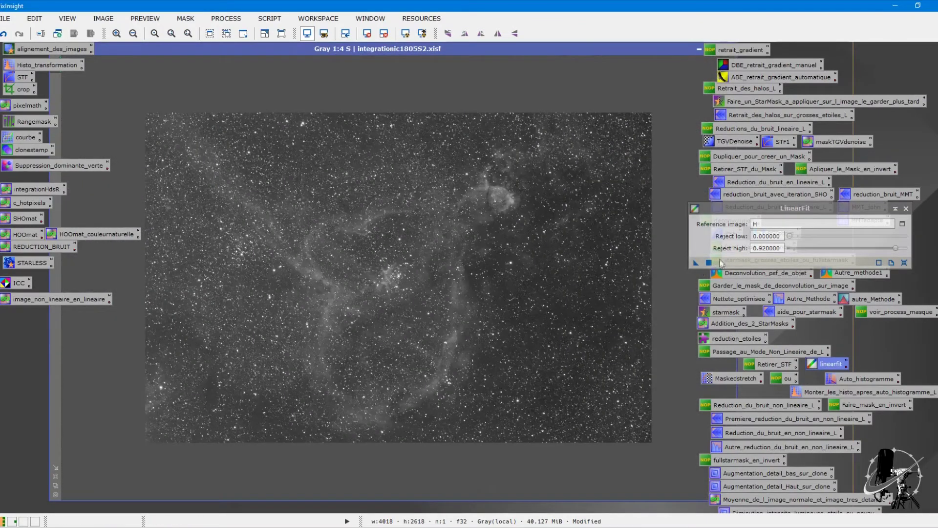
{"action": "left_click_drag", "start_coordinate": [694, 263], "coordinate": [570, 280]}
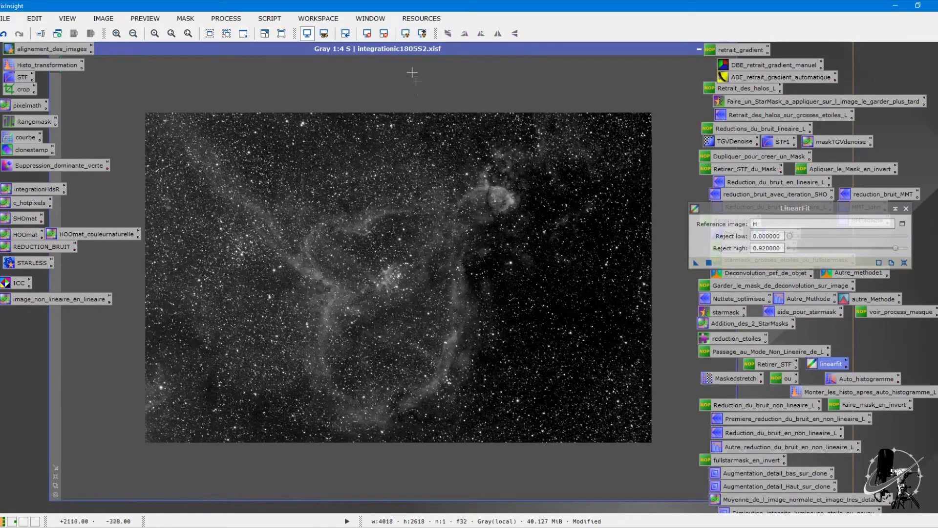
Recompute the automatic screen stretch of the S image and collapse its window.
{"action": "left_click", "coordinate": [405, 33]}
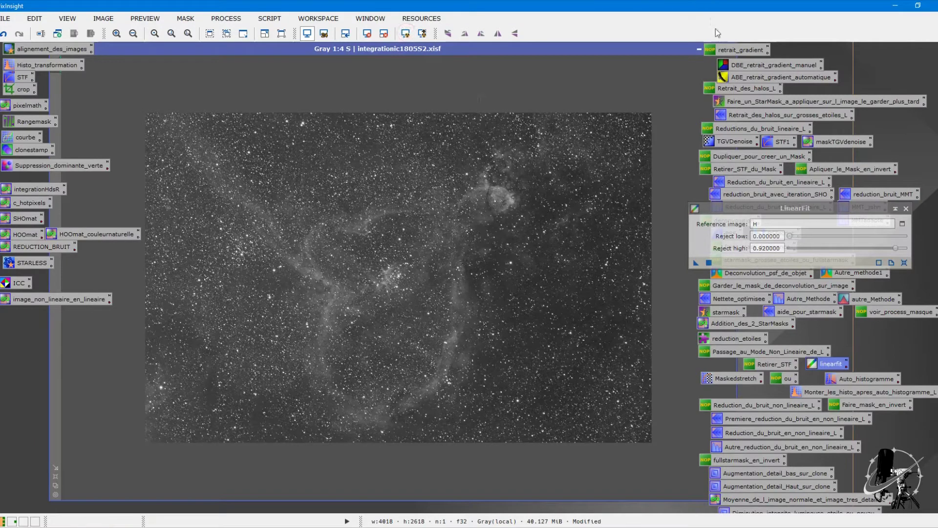
{"action": "double_click", "coordinate": [664, 50]}
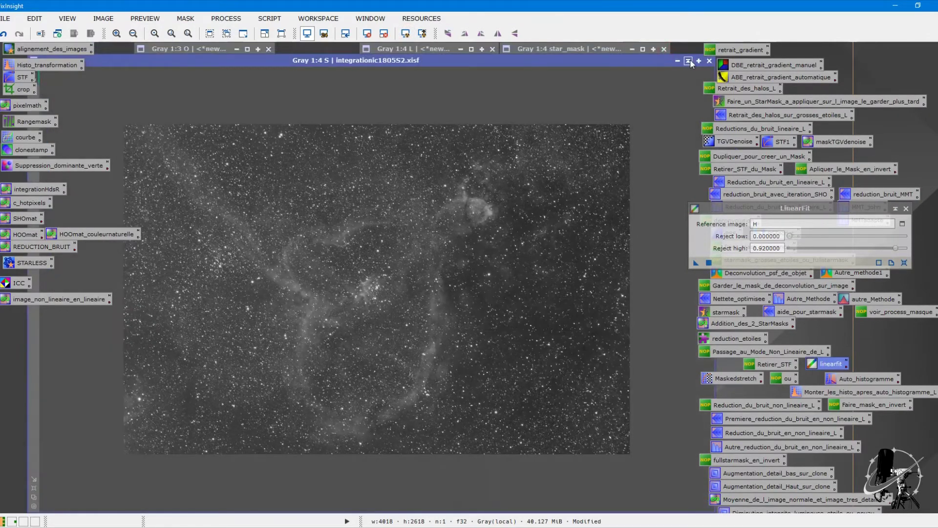
{"action": "left_click", "coordinate": [688, 61]}
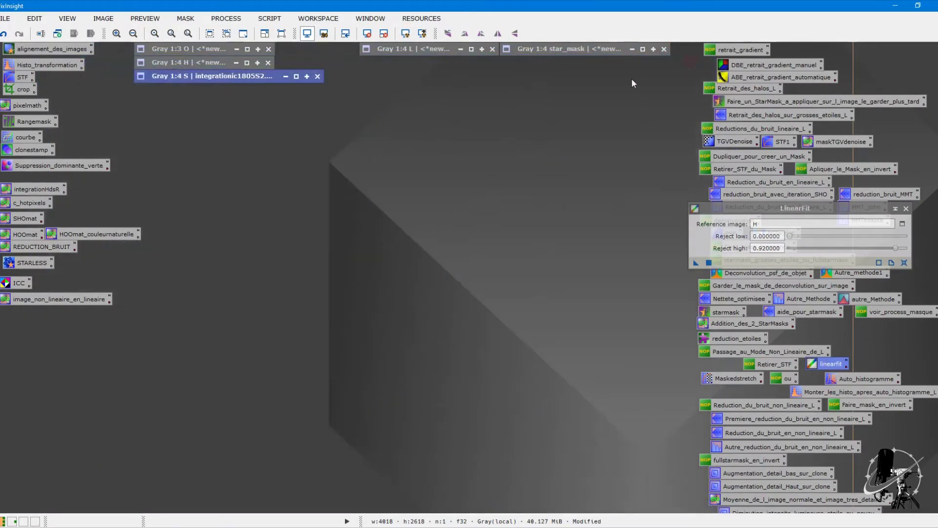
Close the LinearFit window and view the available Multichannel Synthesis scripts without running one.
{"action": "left_click", "coordinate": [905, 209]}
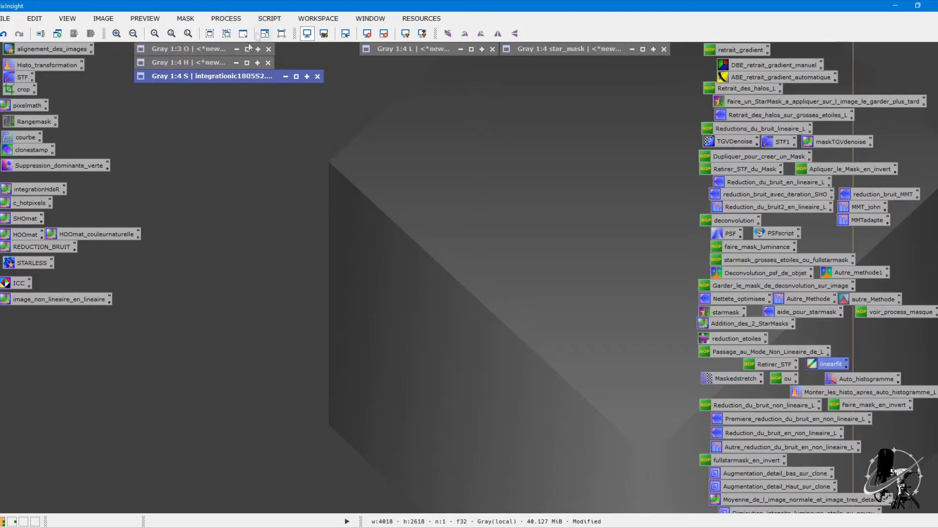
{"action": "left_click", "coordinate": [267, 18]}
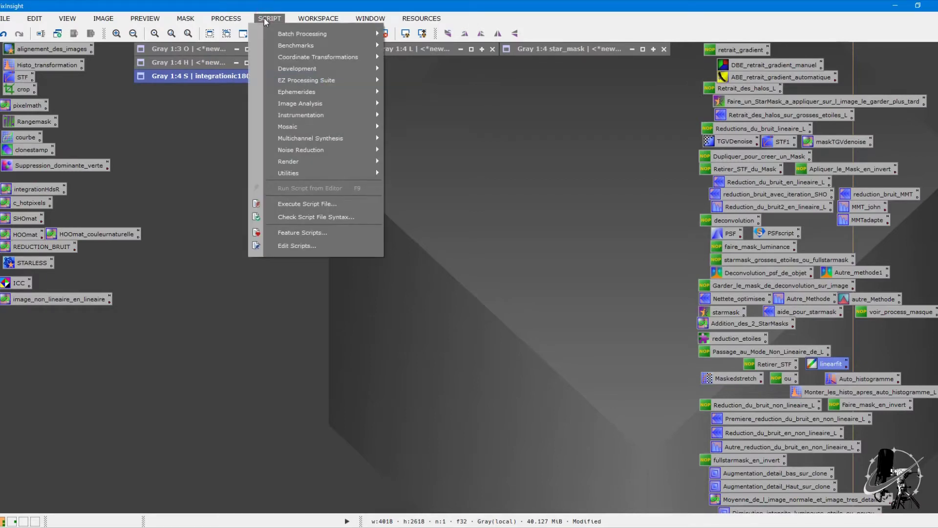
{"action": "mouse_move", "coordinate": [299, 142]}
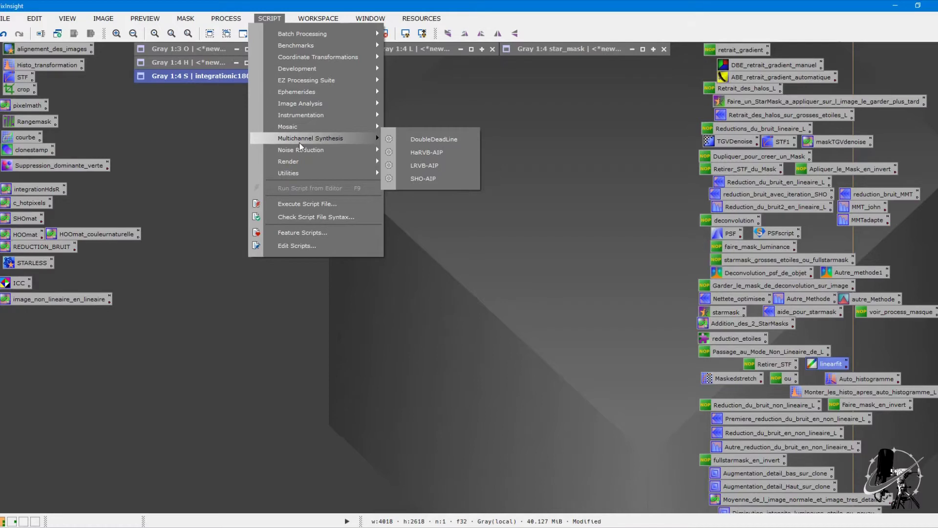
{"action": "left_click", "coordinate": [227, 133]}
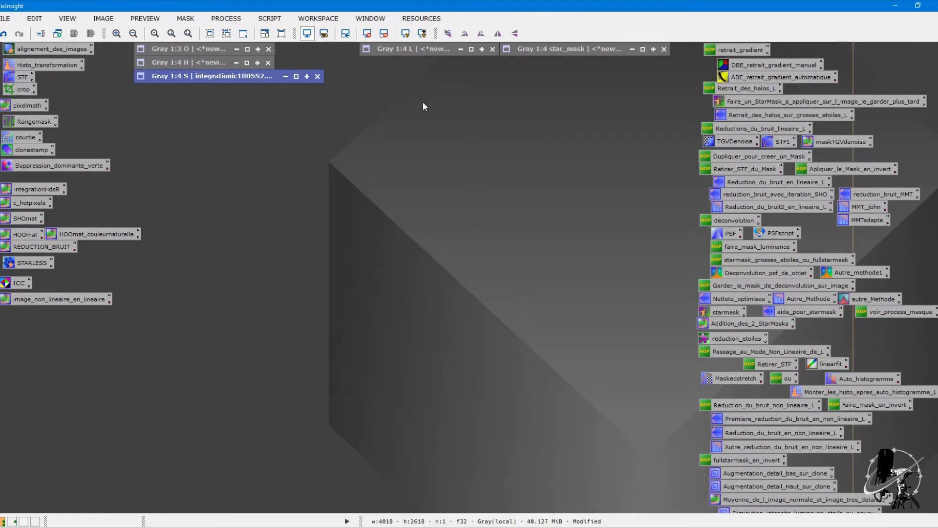
Restore the iconized H image and move its window to the middle of the workspace.
{"action": "double_click", "coordinate": [205, 64]}
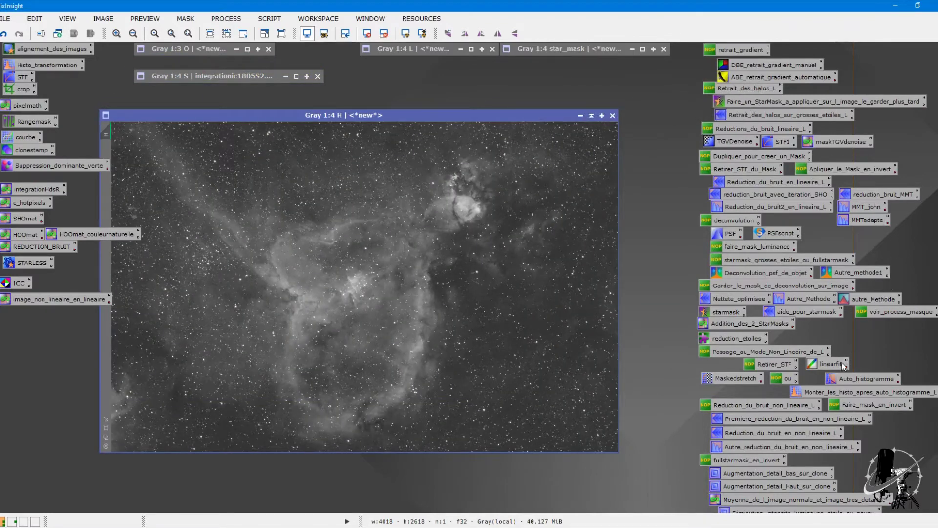
{"action": "left_click_drag", "start_coordinate": [353, 116], "coordinate": [384, 113]}
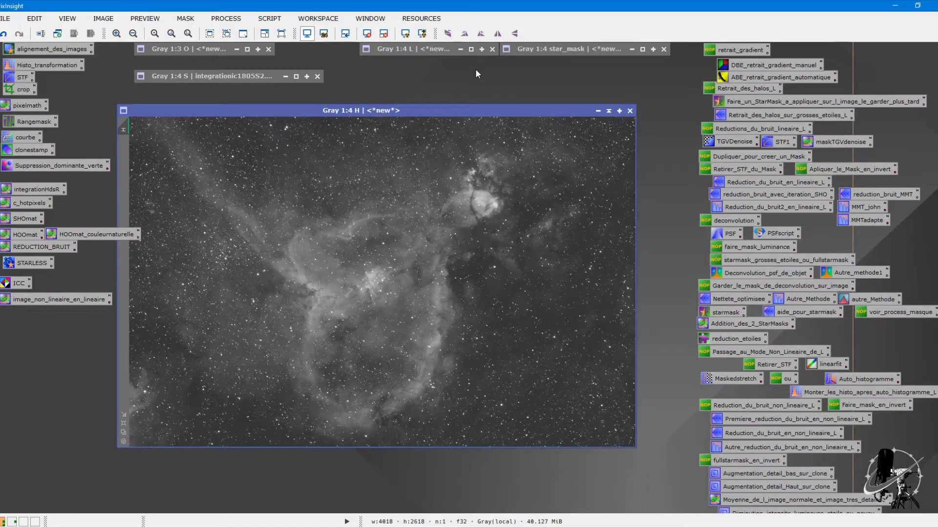
{"action": "left_click_drag", "start_coordinate": [390, 113], "coordinate": [415, 106]}
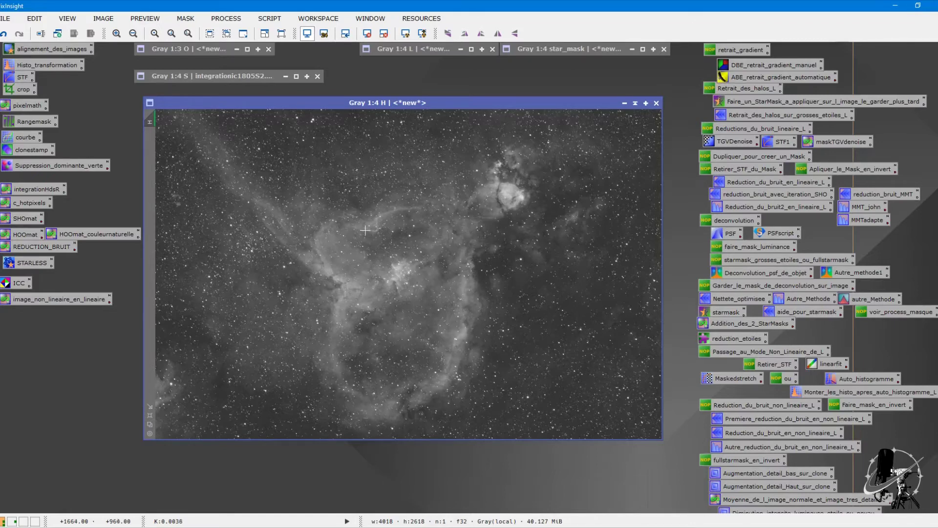
Switch to File Explorer and open Haintegration.xisf from the ic1805-nébuleuse du coeur(cassiopée) folder inside 00PIXPHOTOS.
{"action": "key", "text": "alt+Tab"}
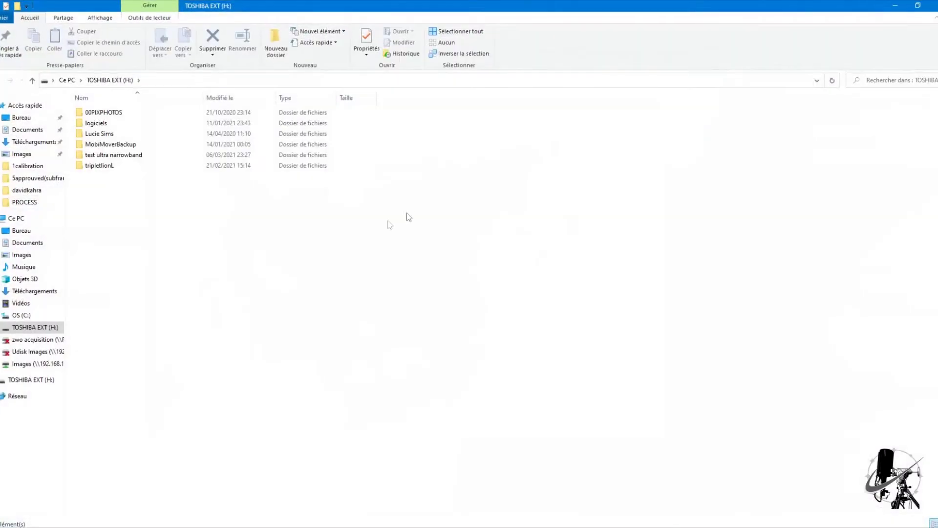
{"action": "double_click", "coordinate": [125, 114]}
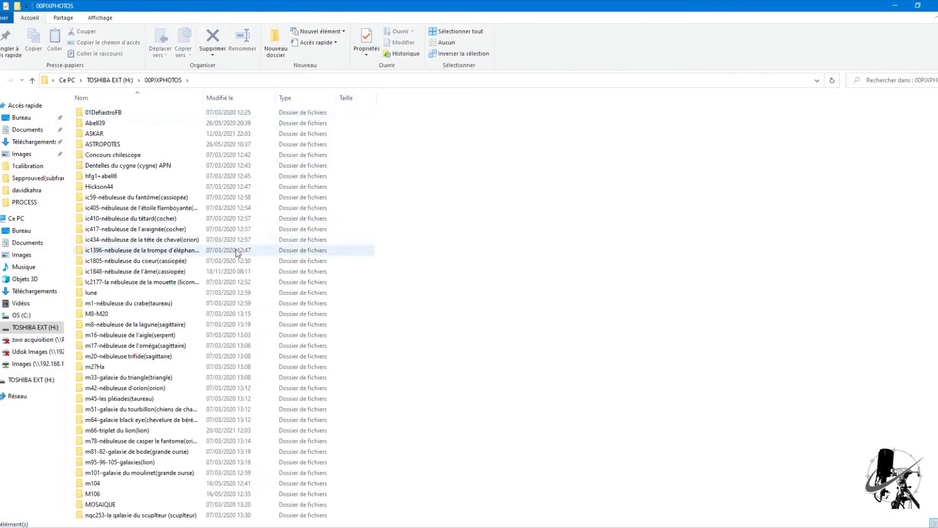
{"action": "double_click", "coordinate": [163, 261]}
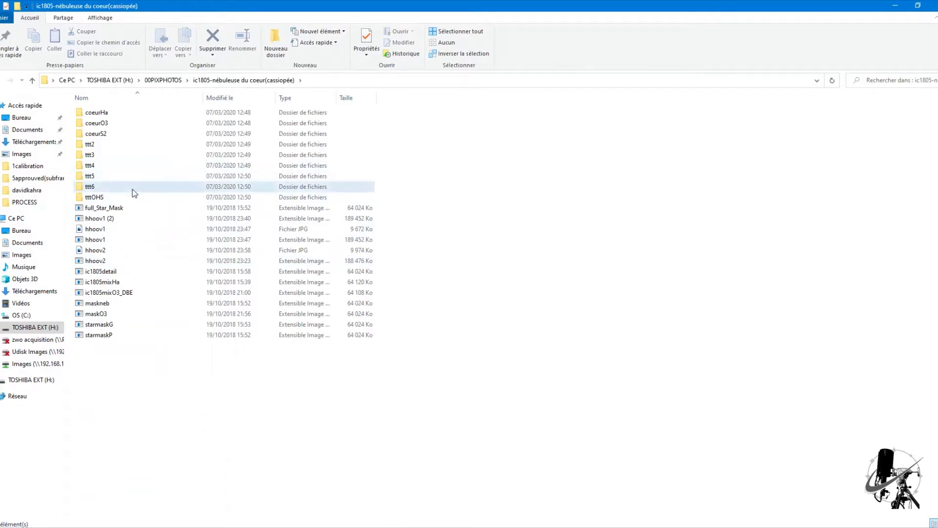
{"action": "double_click", "coordinate": [133, 189]}
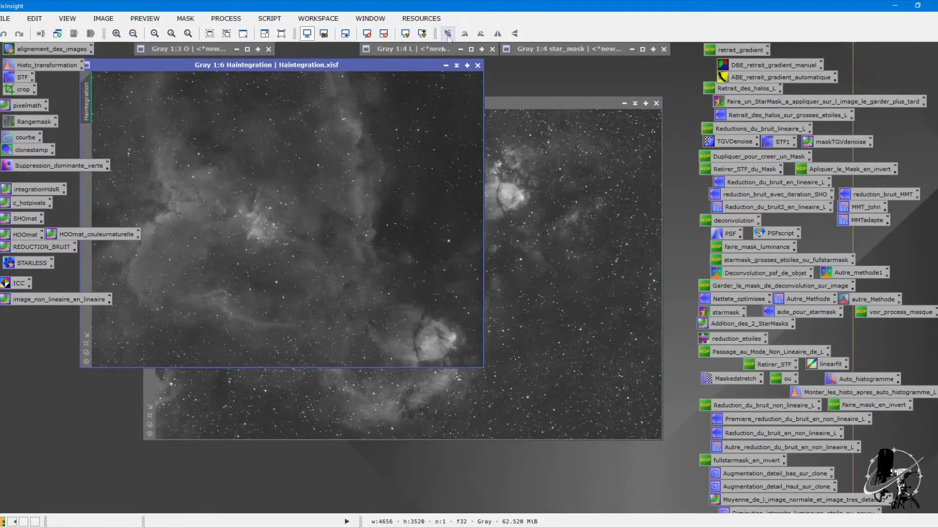
Move the Haintegration window clear of the H image and mirror it vertically to match H's orientation.
{"action": "left_click_drag", "start_coordinate": [422, 71], "coordinate": [618, 189]}
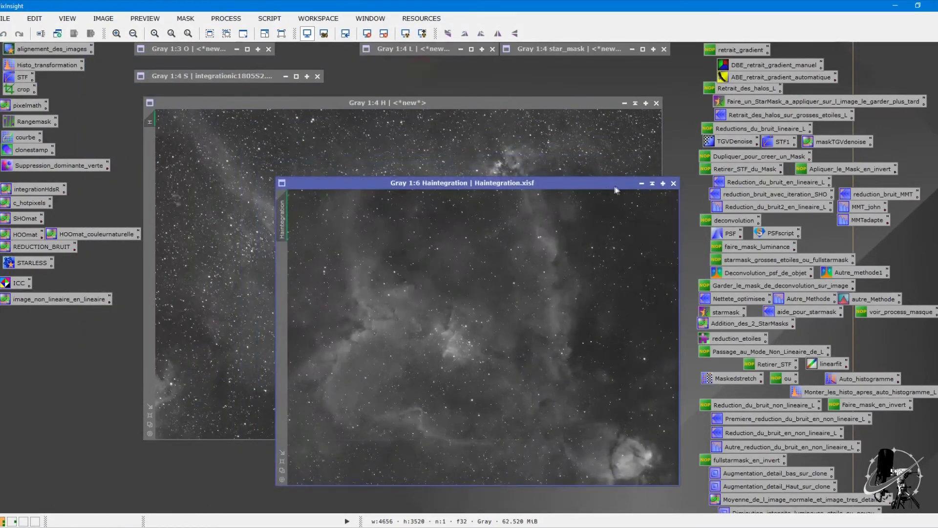
{"action": "left_click", "coordinate": [486, 163]}
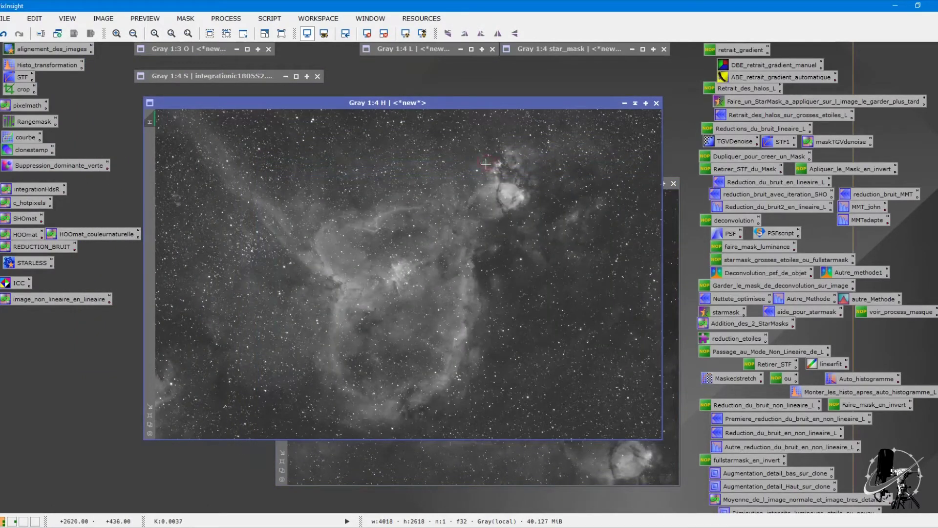
{"action": "left_click", "coordinate": [670, 296]}
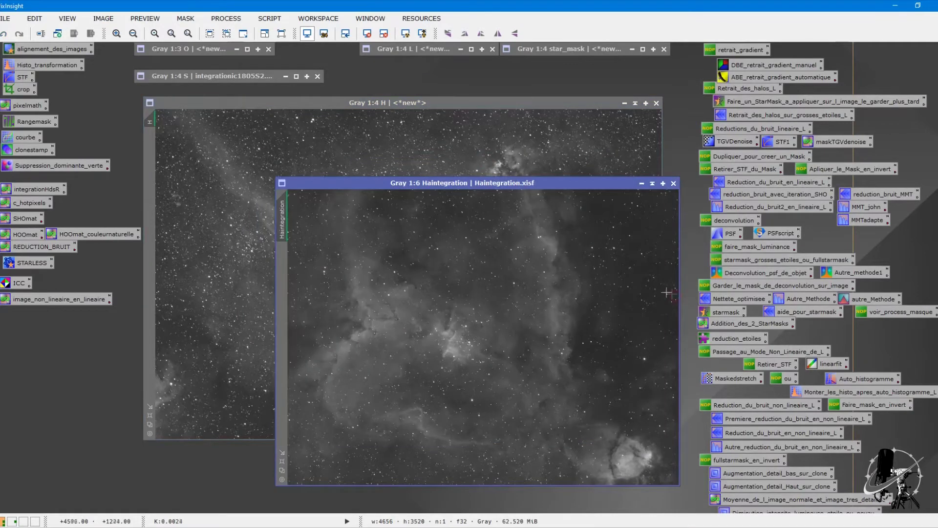
{"action": "left_click", "coordinate": [514, 33]}
{"action": "left_click", "coordinate": [586, 146]}
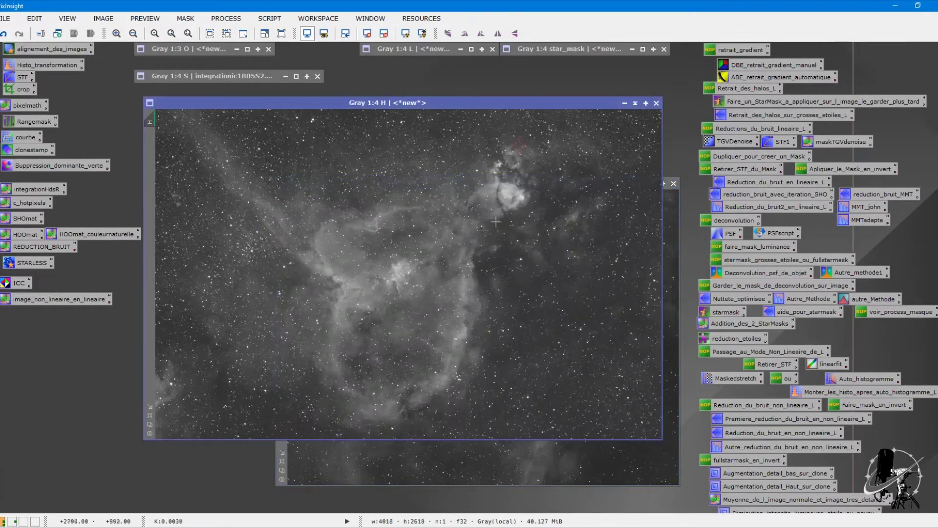
{"action": "left_click", "coordinate": [672, 283]}
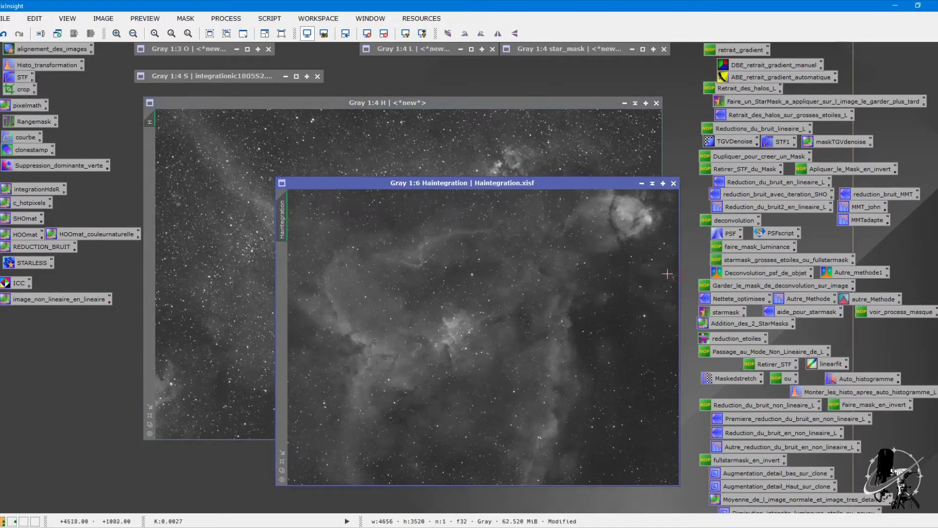
Examine the central star cluster and dark pillar at 1:1 in Haintegration and at 2:1 in H.
{"action": "key", "text": "ctrl+plus"}
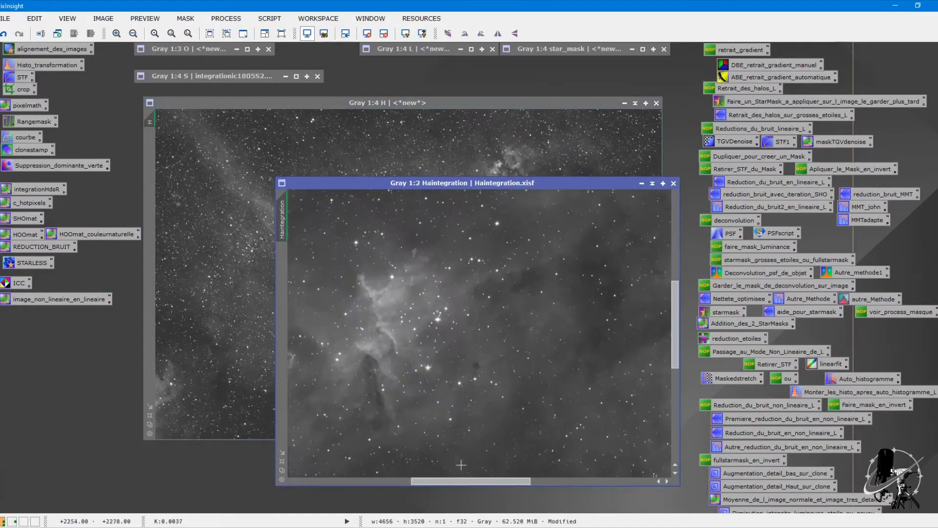
{"action": "key", "text": "ctrl+plus"}
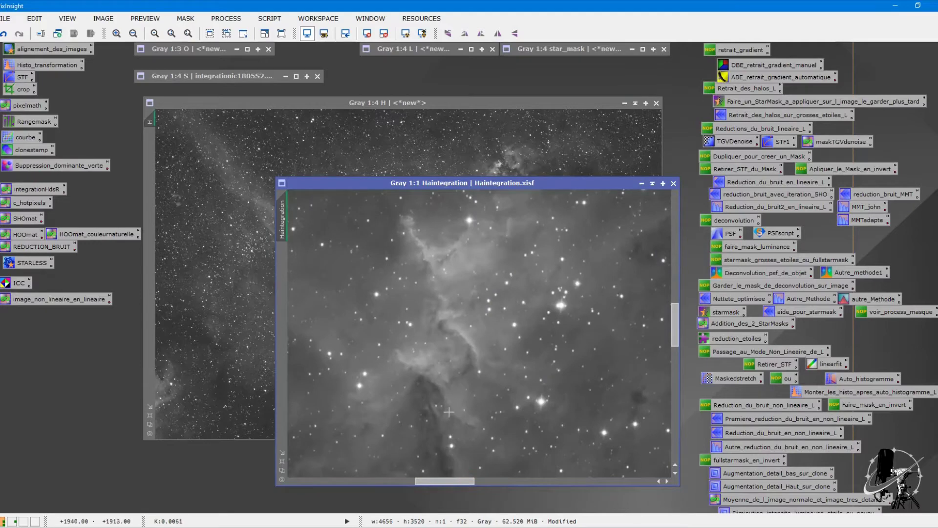
{"action": "left_click", "coordinate": [234, 141]}
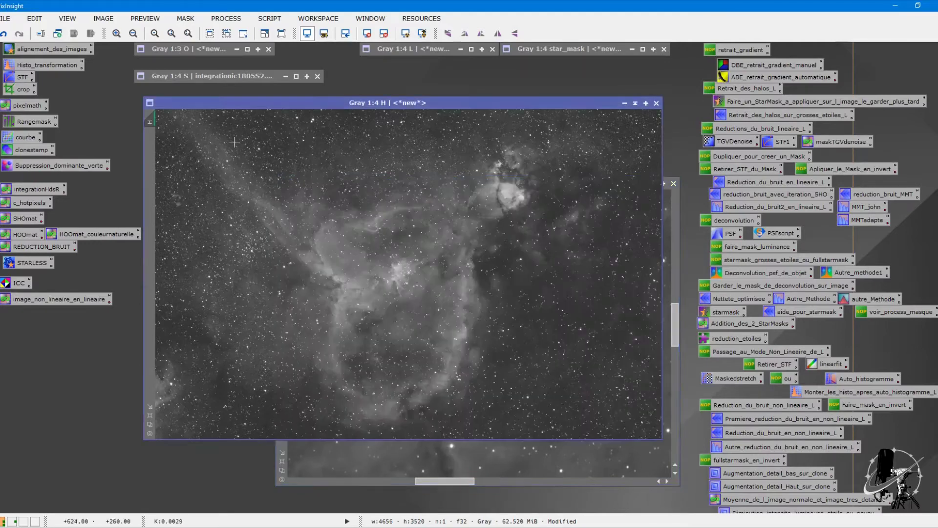
{"action": "key", "text": "ctrl+plus"}
{"action": "key", "text": "ctrl+plus"}
{"action": "key", "text": "ctrl+plus"}
{"action": "key", "text": "ctrl+plus"}
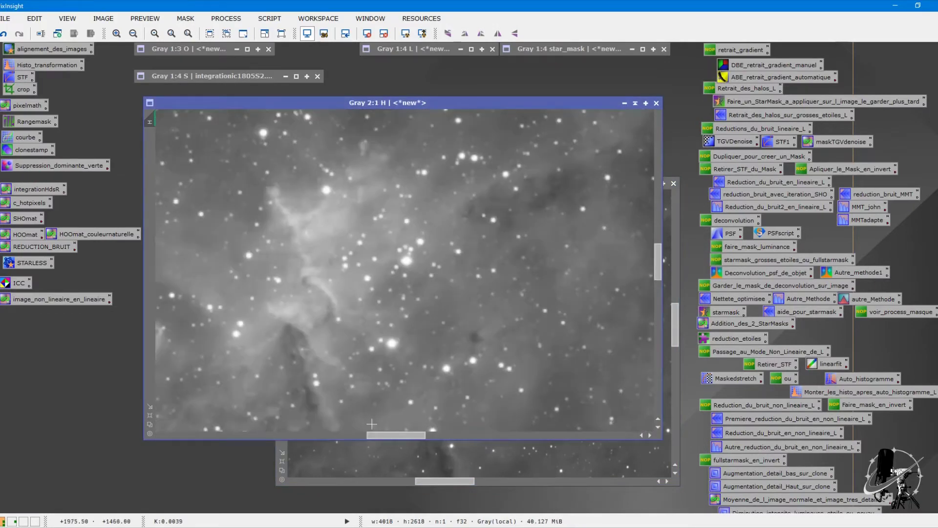
{"action": "left_click_drag", "start_coordinate": [385, 433], "coordinate": [369, 434]}
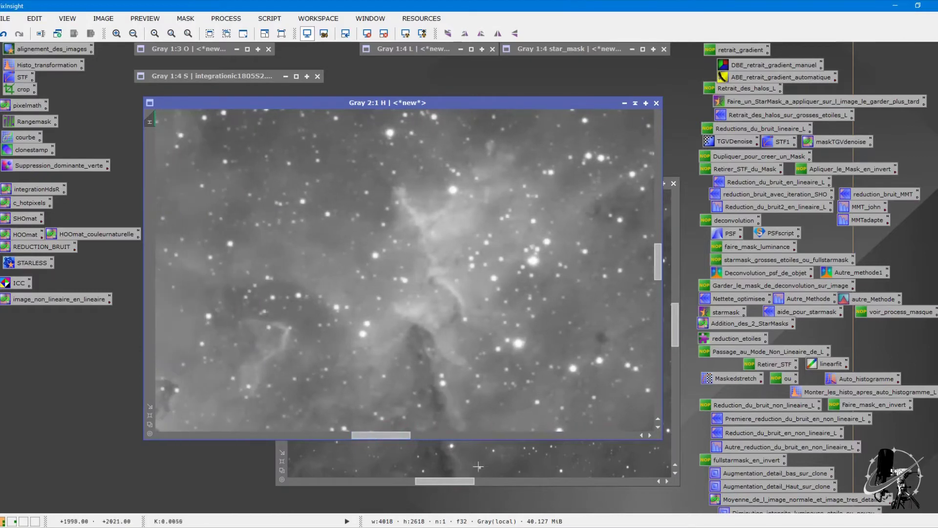
Frame the central pillar in Haintegration at 1:1 and arrange its window side by side with the H image.
{"action": "left_click", "coordinate": [544, 479]}
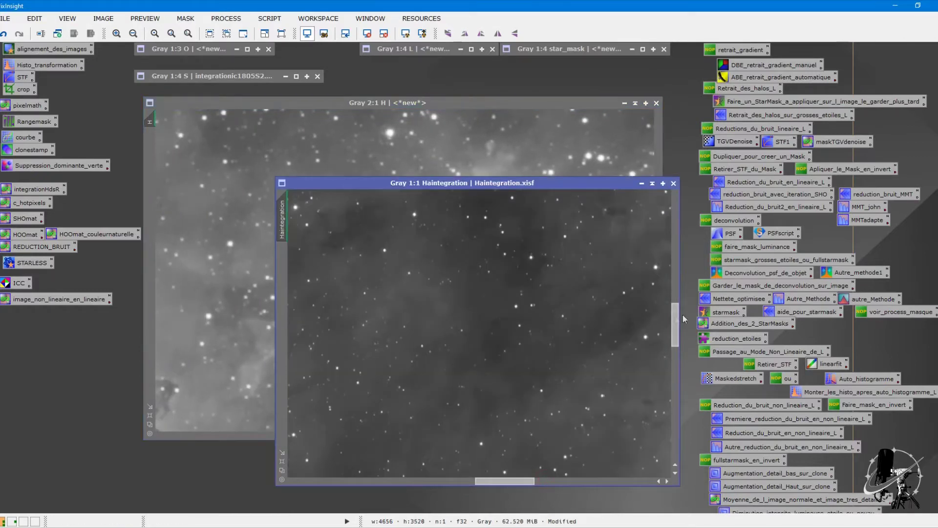
{"action": "key", "text": "ctrl+minus"}
{"action": "key", "text": "ctrl+minus"}
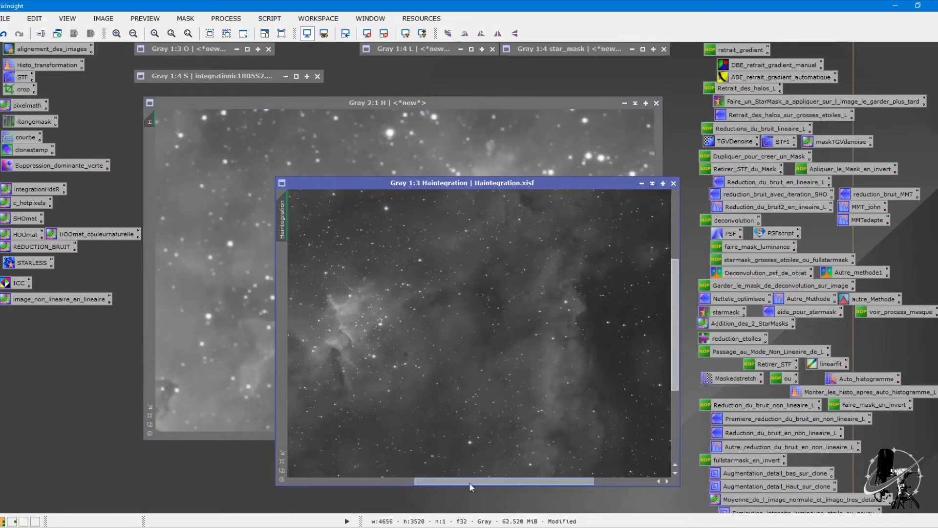
{"action": "key", "text": "ctrl+plus"}
{"action": "key", "text": "ctrl+plus"}
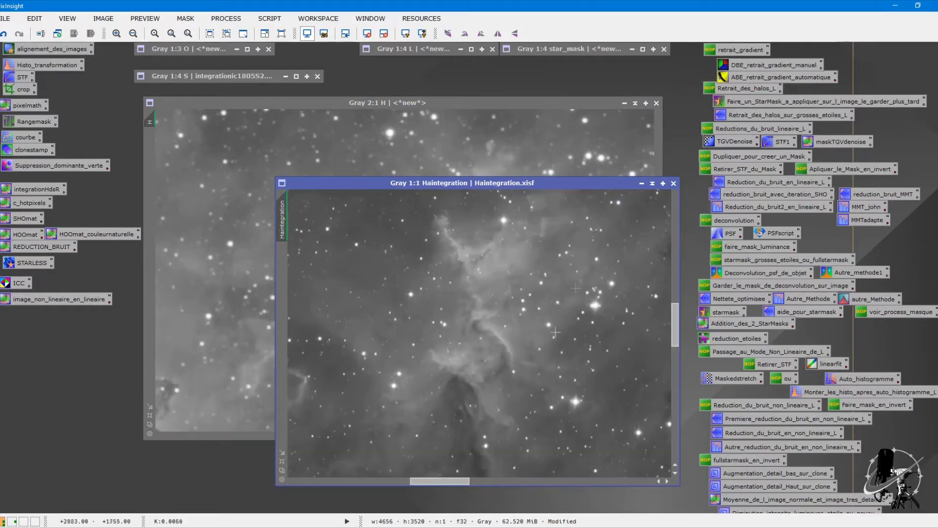
{"action": "left_click_drag", "start_coordinate": [500, 185], "coordinate": [708, 125]}
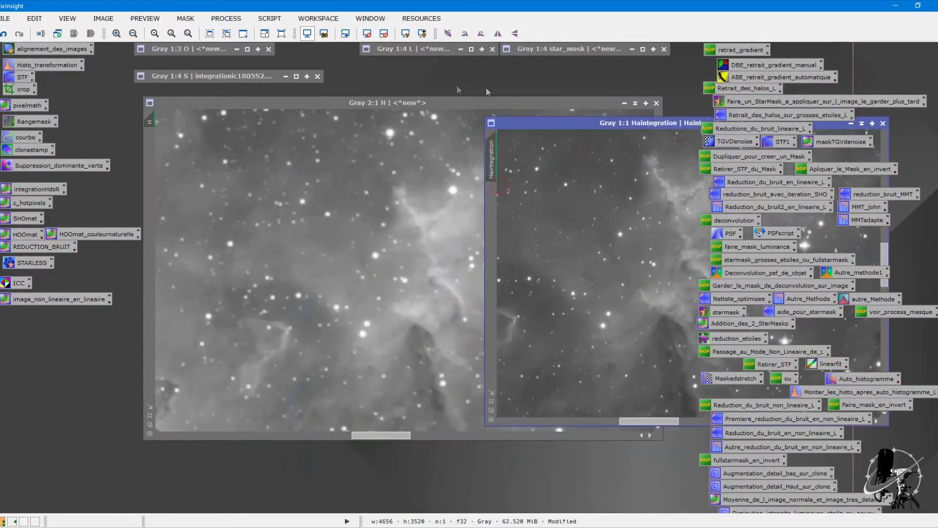
{"action": "left_click_drag", "start_coordinate": [425, 106], "coordinate": [321, 107]}
{"action": "left_click_drag", "start_coordinate": [612, 125], "coordinate": [510, 122]}
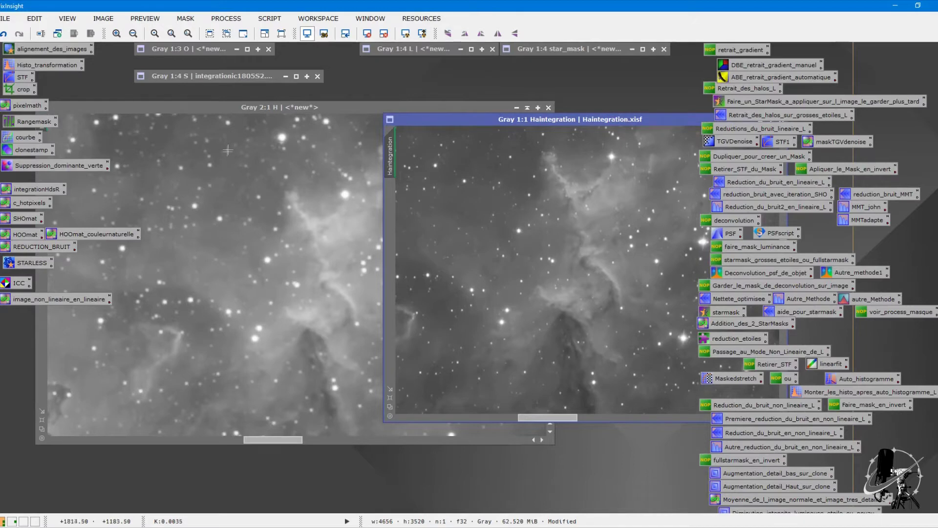
Compare the framing and nebula detail of Haintegration and H at wide and close zoom levels.
{"action": "scroll", "coordinate": [593, 293], "scroll_direction": "down", "scroll_amount": 3}
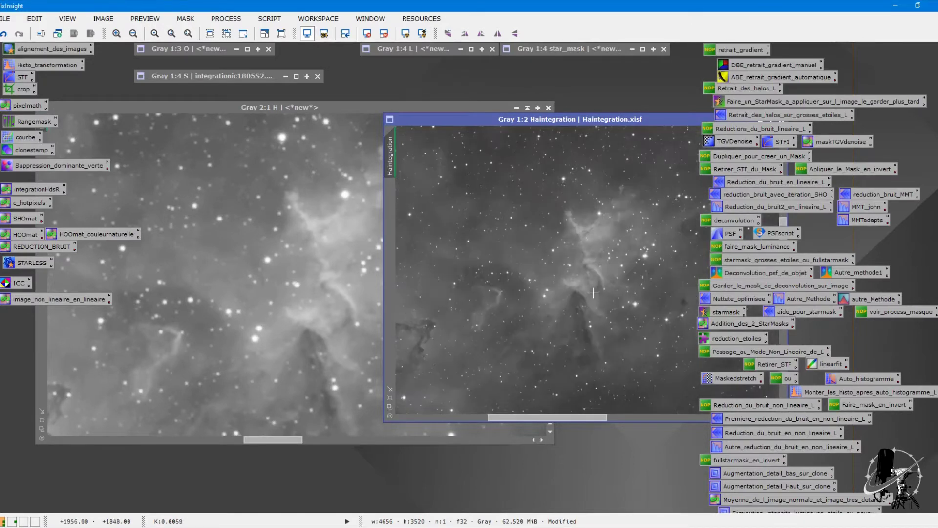
{"action": "scroll", "coordinate": [614, 147], "scroll_direction": "down", "scroll_amount": 1}
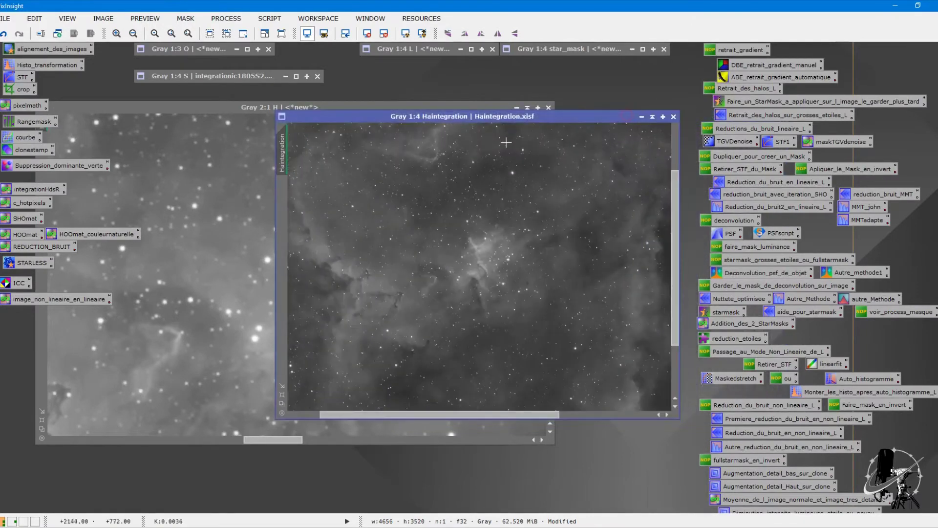
{"action": "left_click", "coordinate": [214, 209]}
{"action": "scroll", "coordinate": [250, 204], "scroll_direction": "down", "scroll_amount": 4}
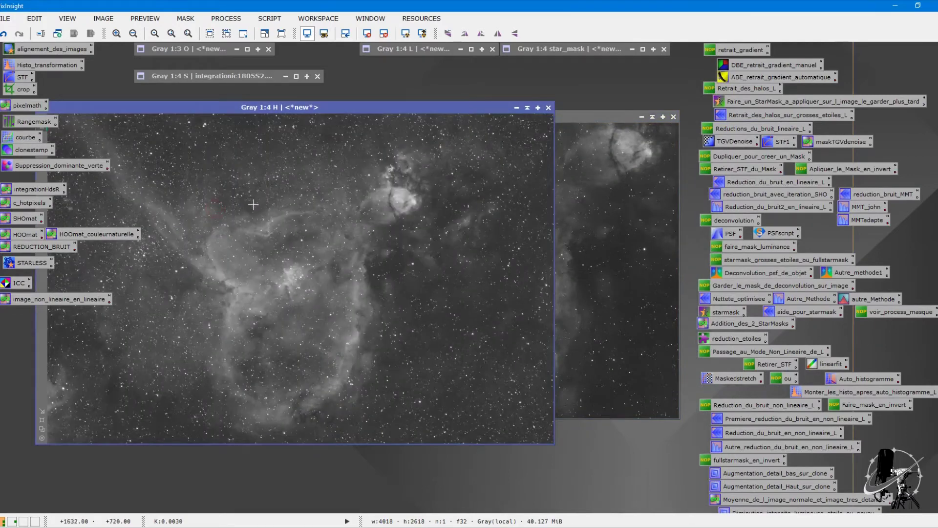
{"action": "scroll", "coordinate": [253, 204], "scroll_direction": "up", "scroll_amount": 1}
{"action": "scroll", "coordinate": [259, 224], "scroll_direction": "up", "scroll_amount": 1}
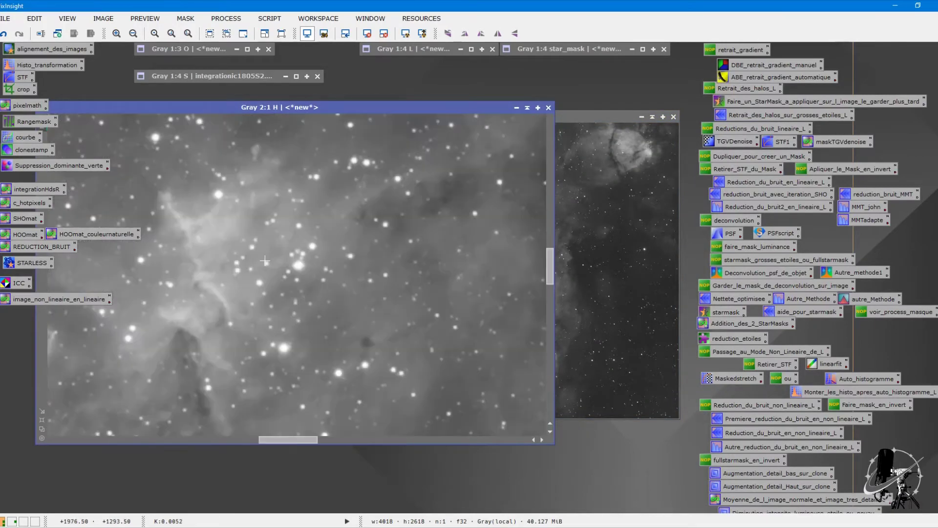
{"action": "scroll", "coordinate": [272, 260], "scroll_direction": "up", "scroll_amount": 1}
{"action": "left_click", "coordinate": [583, 293]}
{"action": "scroll", "coordinate": [576, 293], "scroll_direction": "up", "scroll_amount": 1}
{"action": "scroll", "coordinate": [545, 283], "scroll_direction": "down", "scroll_amount": 1}
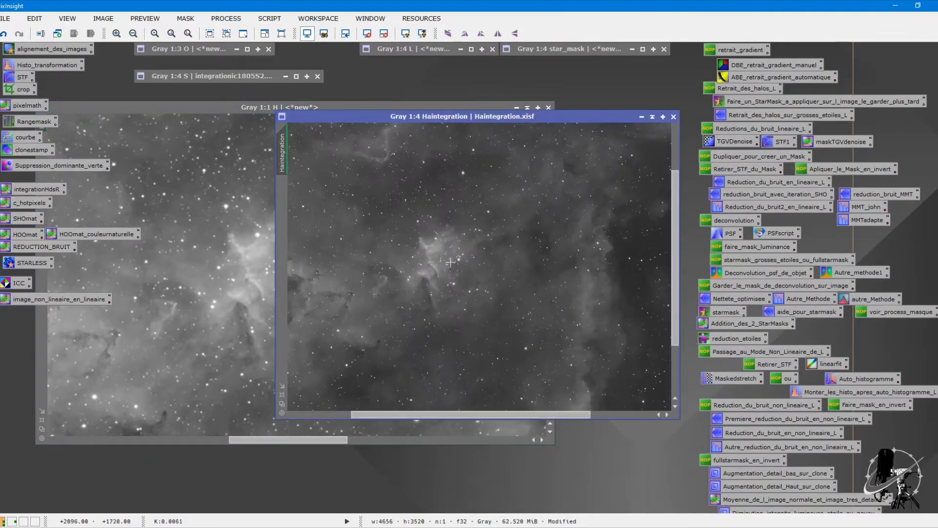
Iconize Haintegration and park it below the L image, then show H at 1:4 in the middle of the workspace.
{"action": "left_click", "coordinate": [250, 242]}
{"action": "left_click_drag", "start_coordinate": [339, 110], "coordinate": [414, 103]}
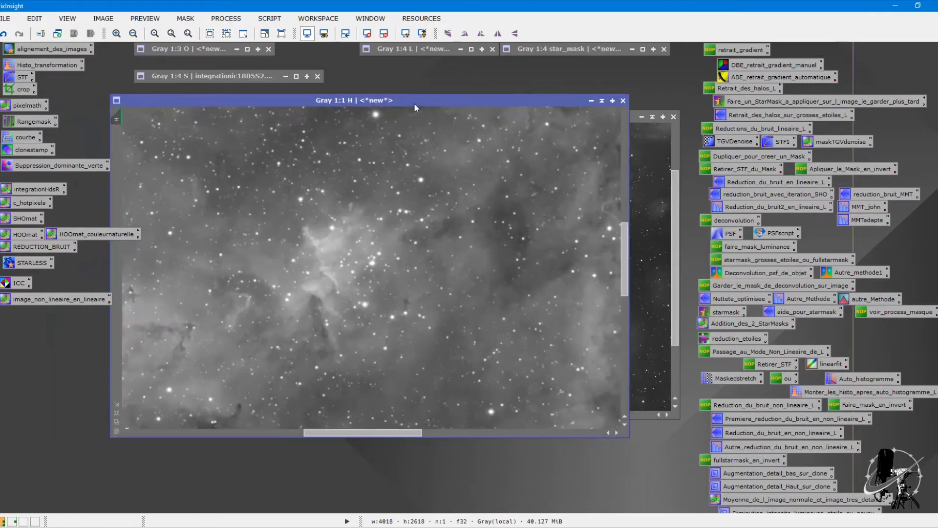
{"action": "left_click", "coordinate": [663, 117]}
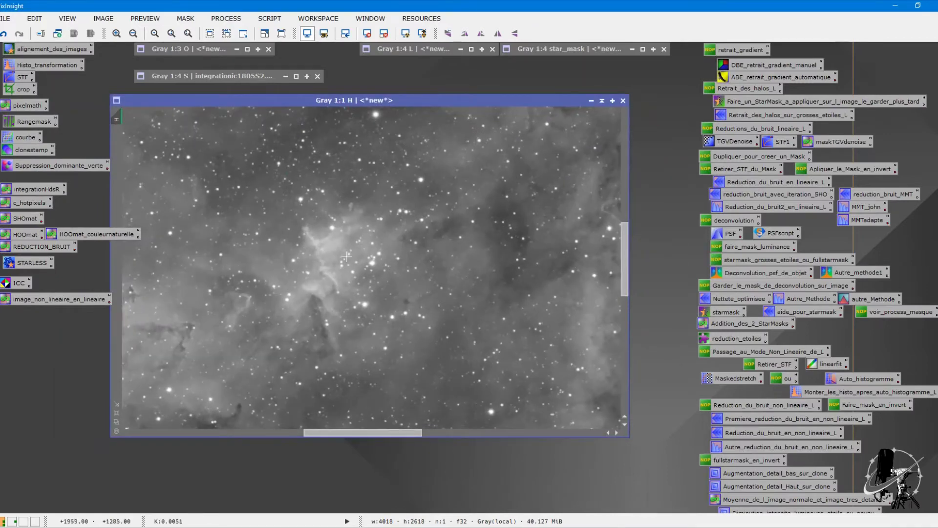
{"action": "scroll", "coordinate": [346, 256], "scroll_direction": "up", "scroll_amount": 2}
{"action": "scroll", "coordinate": [352, 254], "scroll_direction": "down", "scroll_amount": 5}
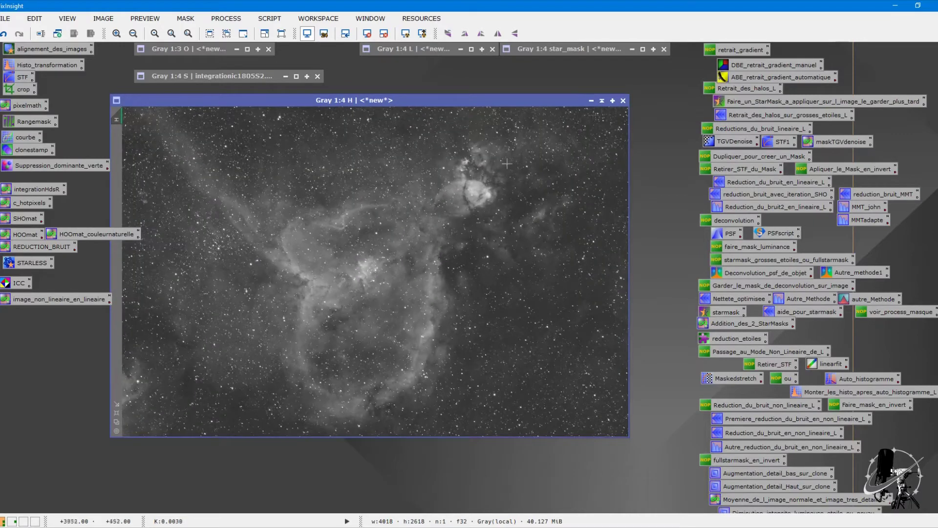
{"action": "left_click_drag", "start_coordinate": [507, 102], "coordinate": [510, 289]}
{"action": "left_click_drag", "start_coordinate": [481, 260], "coordinate": [469, 62]}
{"action": "left_click_drag", "start_coordinate": [418, 288], "coordinate": [431, 108]}
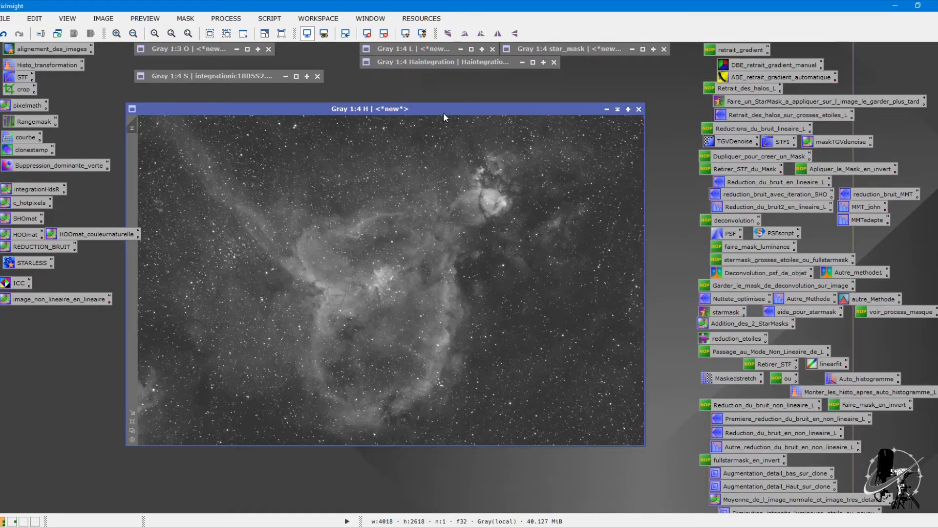
Examine the H image's central star cluster and surrounding nebula at zoom levels between 1:4 and 3:1.
{"action": "scroll", "coordinate": [474, 241], "scroll_direction": "up", "scroll_amount": 3}
{"action": "scroll", "coordinate": [470, 244], "scroll_direction": "down", "scroll_amount": 3}
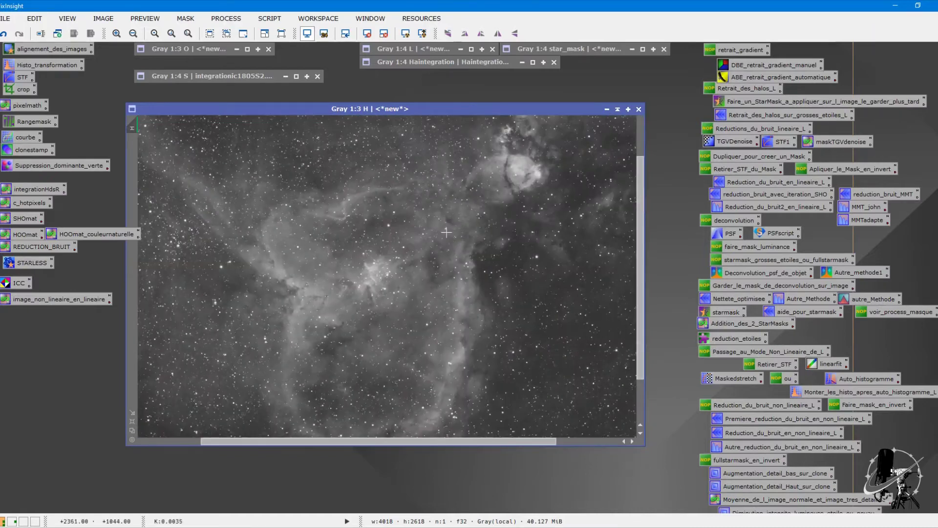
{"action": "scroll", "coordinate": [454, 237], "scroll_direction": "up", "scroll_amount": 3}
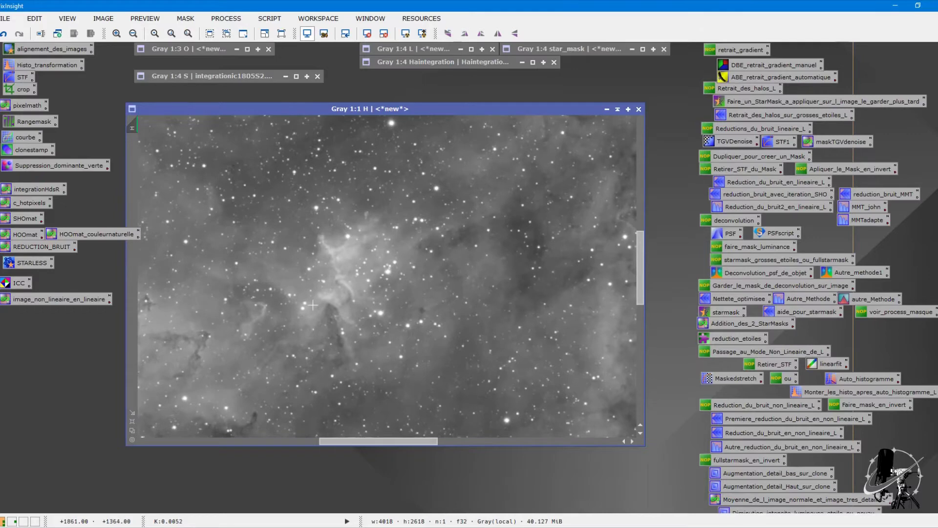
{"action": "scroll", "coordinate": [315, 304], "scroll_direction": "down", "scroll_amount": 3}
{"action": "scroll", "coordinate": [354, 297], "scroll_direction": "down", "scroll_amount": 1}
{"action": "scroll", "coordinate": [362, 299], "scroll_direction": "up", "scroll_amount": 4}
{"action": "scroll", "coordinate": [363, 300], "scroll_direction": "up", "scroll_amount": 2}
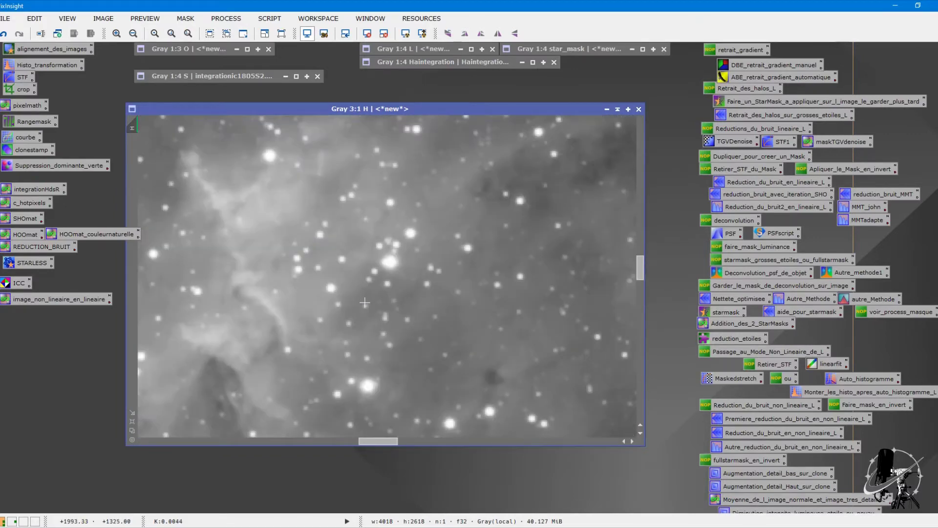
{"action": "scroll", "coordinate": [367, 300], "scroll_direction": "down", "scroll_amount": 2}
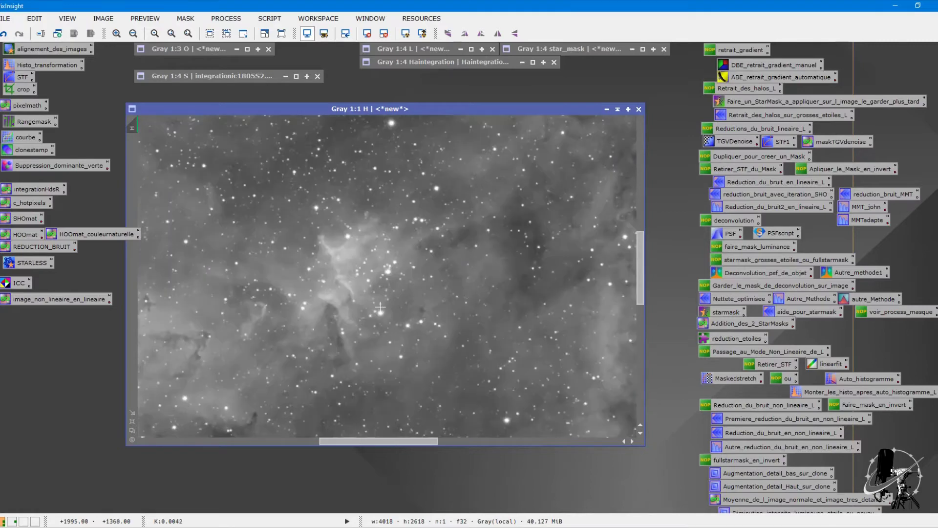
{"action": "scroll", "coordinate": [433, 265], "scroll_direction": "down", "scroll_amount": 2}
{"action": "scroll", "coordinate": [449, 260], "scroll_direction": "down", "scroll_amount": 1}
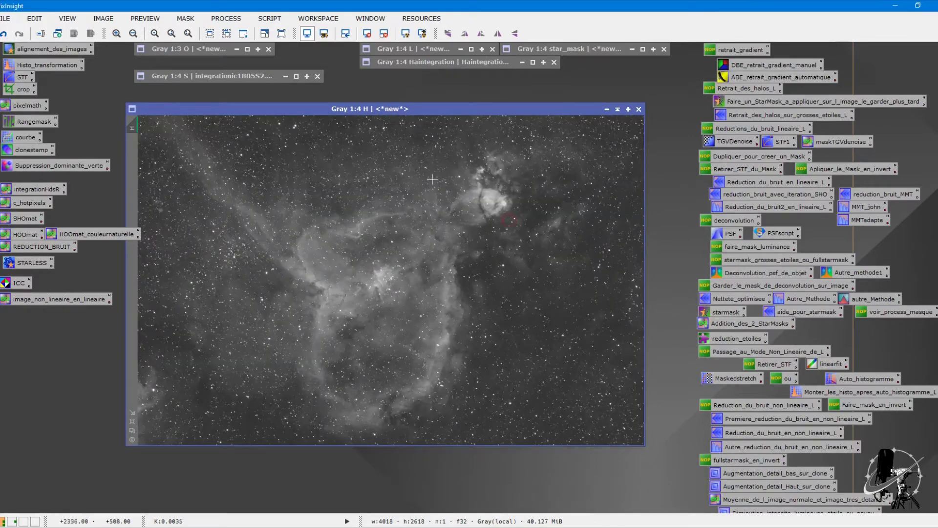
Check the star shapes and dark pillar in H at 1:1 and 2:1, ending on the full 1:4 view.
{"action": "mouse_move", "coordinate": [400, 109]}
{"action": "left_mouse_down"}
{"action": "mouse_move", "coordinate": [446, 112]}
{"action": "mouse_move", "coordinate": [385, 111]}
{"action": "left_mouse_up"}
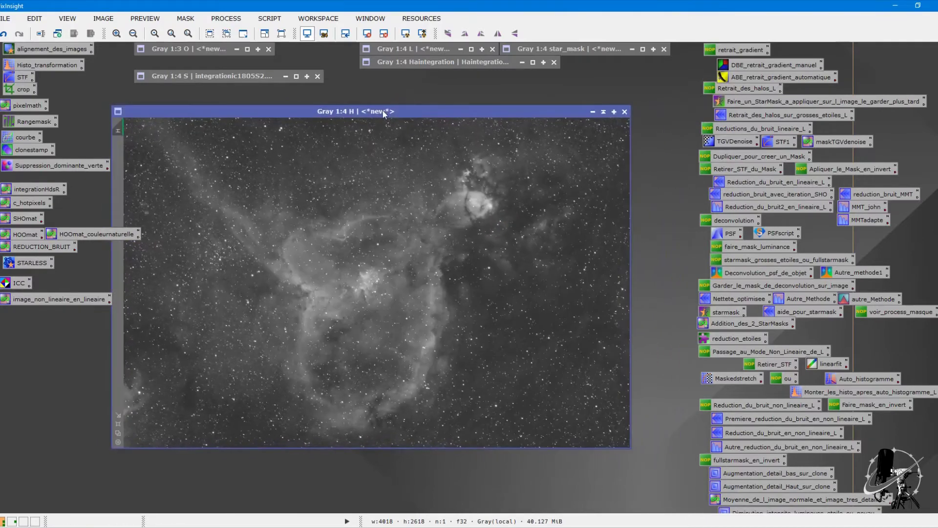
{"action": "key", "text": "ctrl+1"}
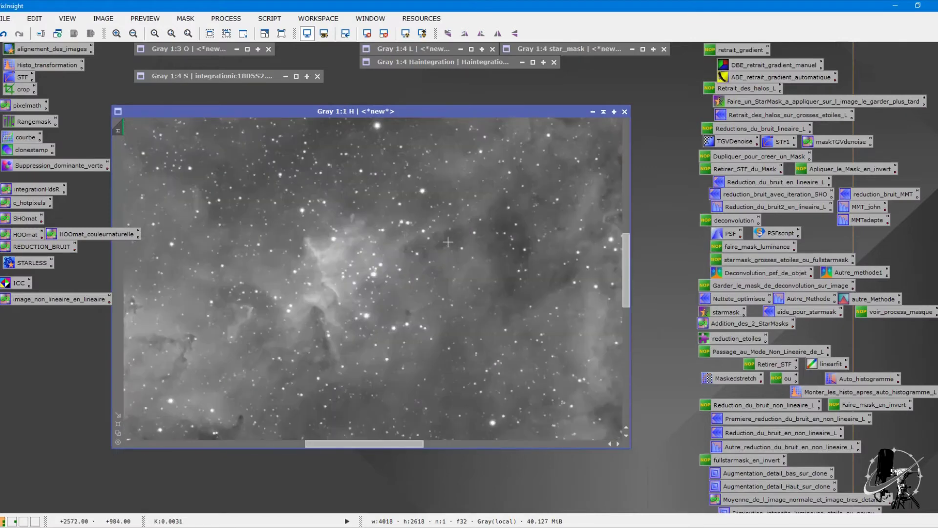
{"action": "key", "text": "plus"}
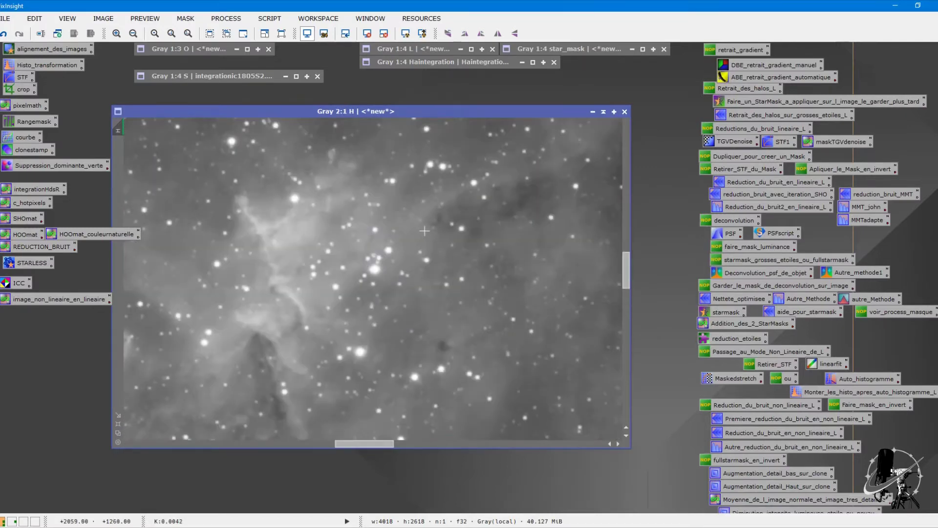
{"action": "key", "text": "minus"}
{"action": "key", "text": "minus"}
{"action": "key", "text": "minus"}
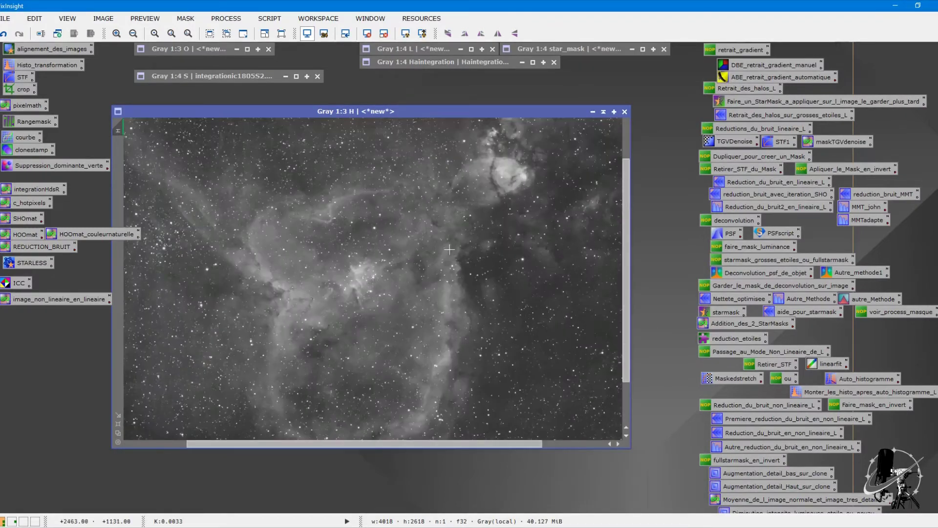
{"action": "left_click_drag", "start_coordinate": [441, 113], "coordinate": [449, 120]}
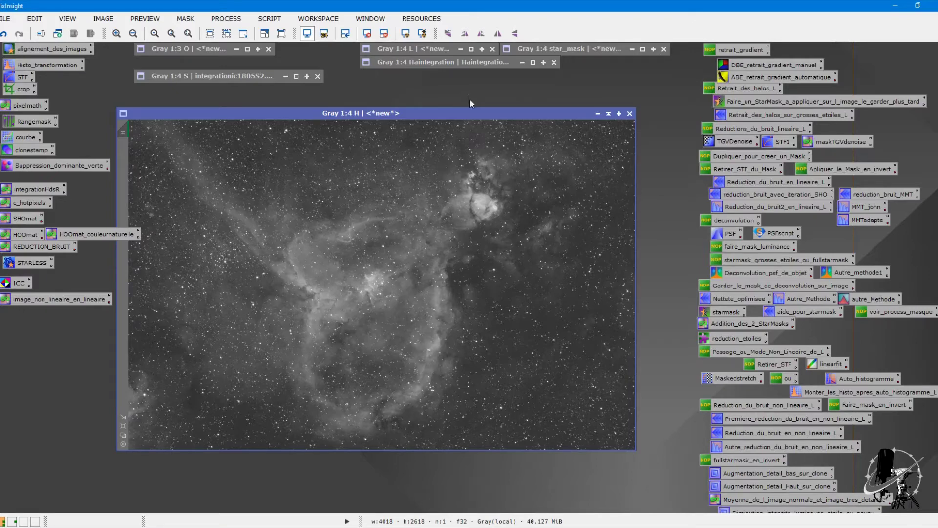
Review the saved Deconvolution_psf_de_objet settings including Deringing, and inspect the central pillar of H at 2:1.
{"action": "double_click", "coordinate": [764, 274]}
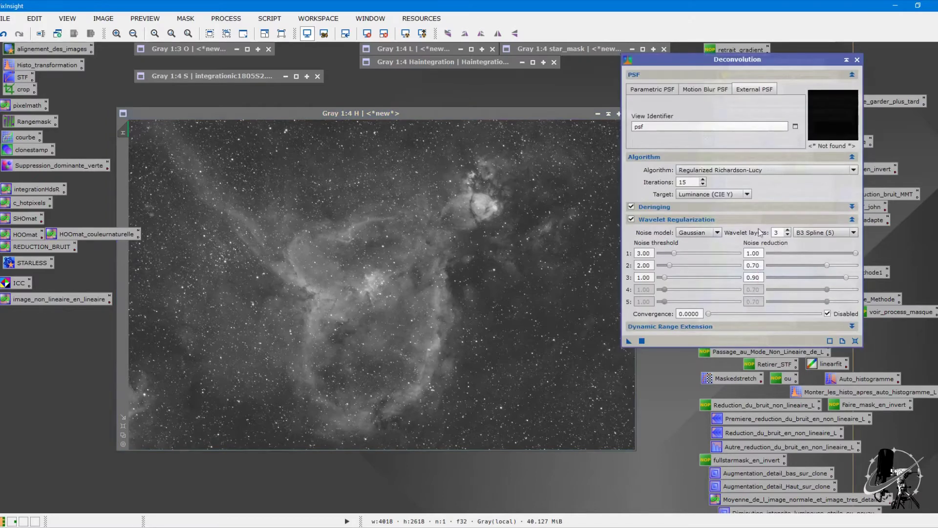
{"action": "left_click", "coordinate": [754, 206]}
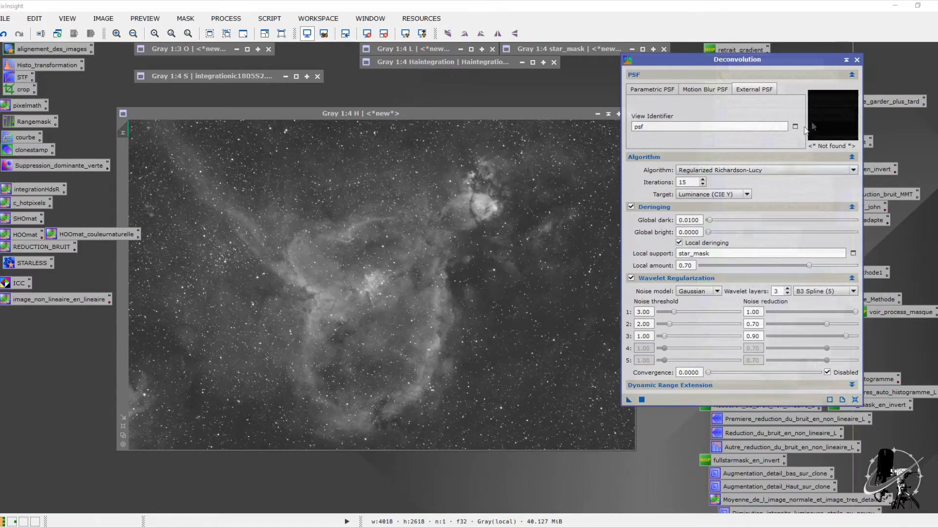
{"action": "left_click", "coordinate": [857, 59]}
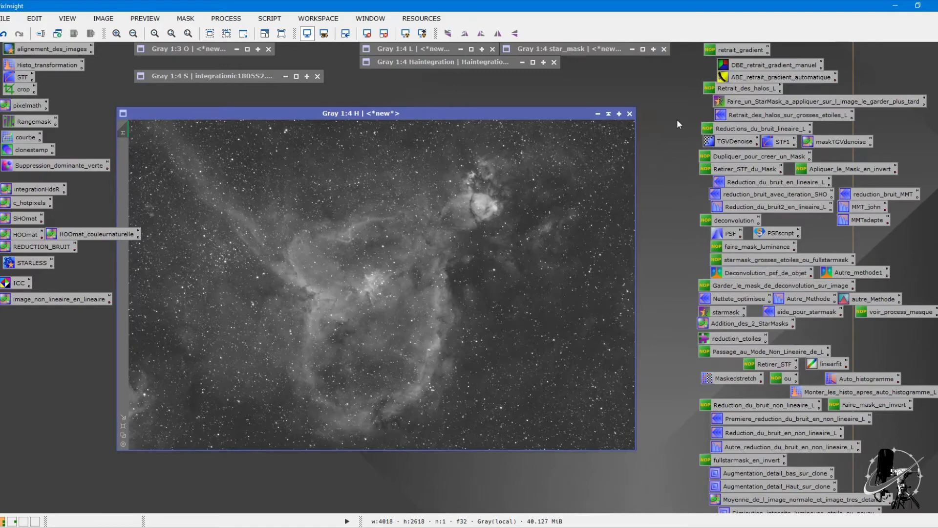
{"action": "scroll", "coordinate": [465, 241], "scroll_direction": "up", "scroll_amount": 4}
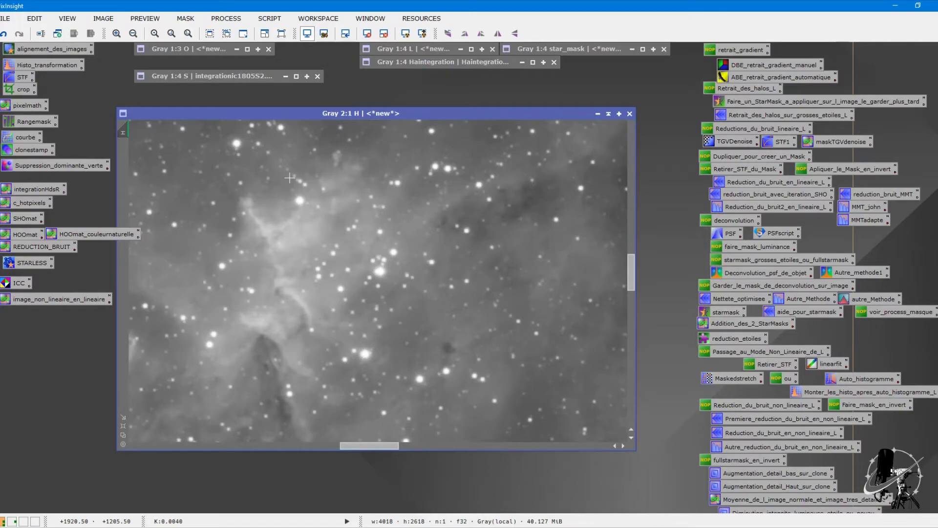
{"action": "scroll", "coordinate": [391, 214], "scroll_direction": "down", "scroll_amount": 4}
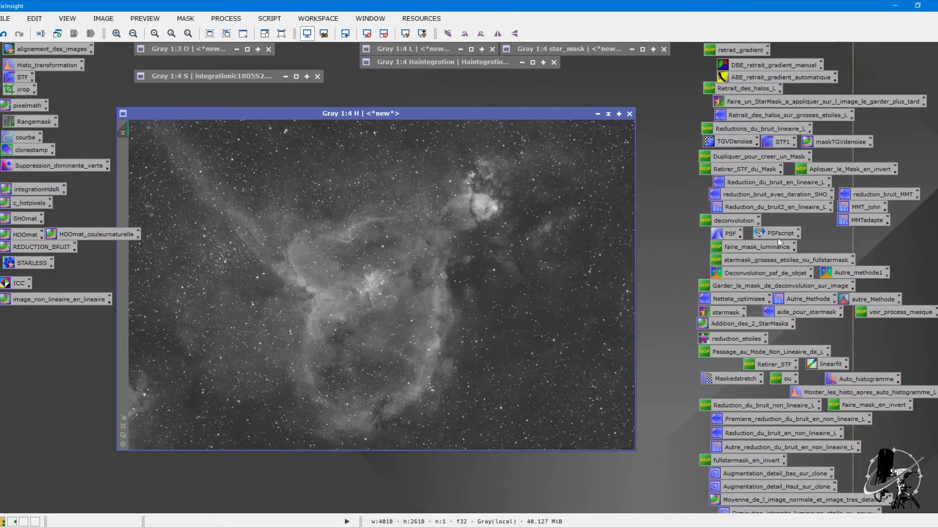
Examine the stars and pillar of H at 2:1 with the Deconvolution settings open beside the image.
{"action": "double_click", "coordinate": [765, 269]}
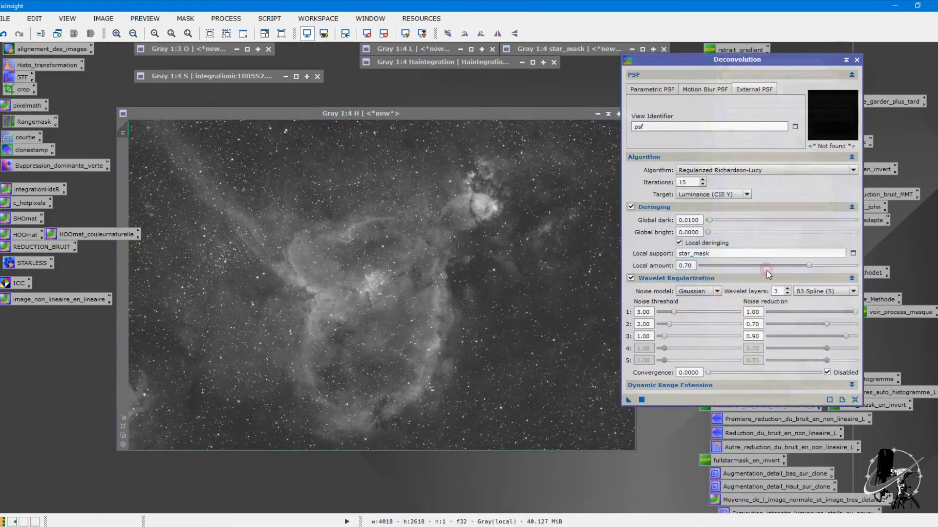
{"action": "left_click_drag", "start_coordinate": [752, 60], "coordinate": [795, 69]}
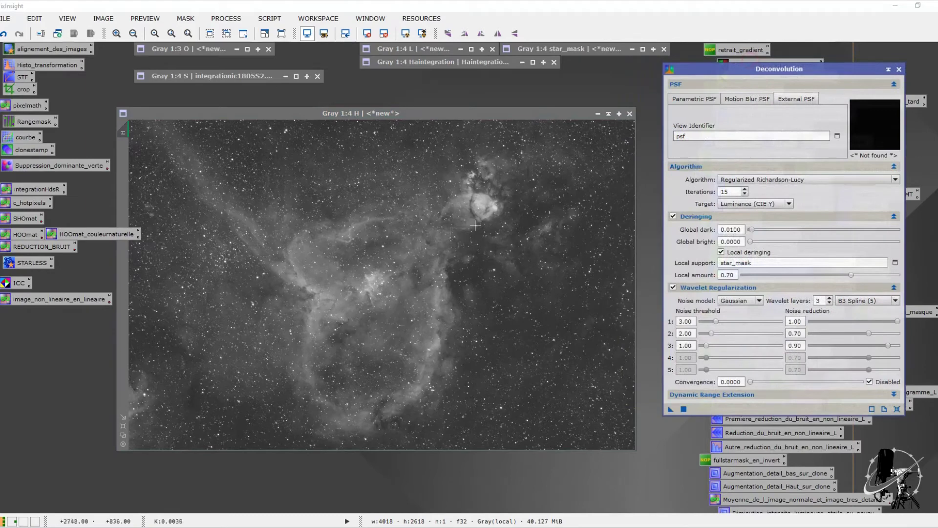
{"action": "scroll", "coordinate": [440, 238], "scroll_direction": "up", "scroll_amount": 3}
{"action": "scroll", "coordinate": [440, 238], "scroll_direction": "up", "scroll_amount": 1}
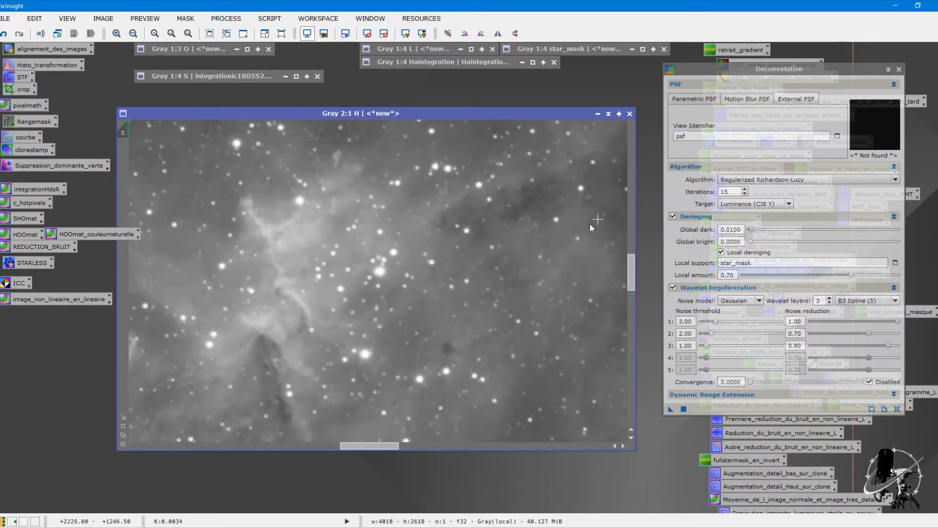
{"action": "scroll", "coordinate": [522, 254], "scroll_direction": "down", "scroll_amount": 4}
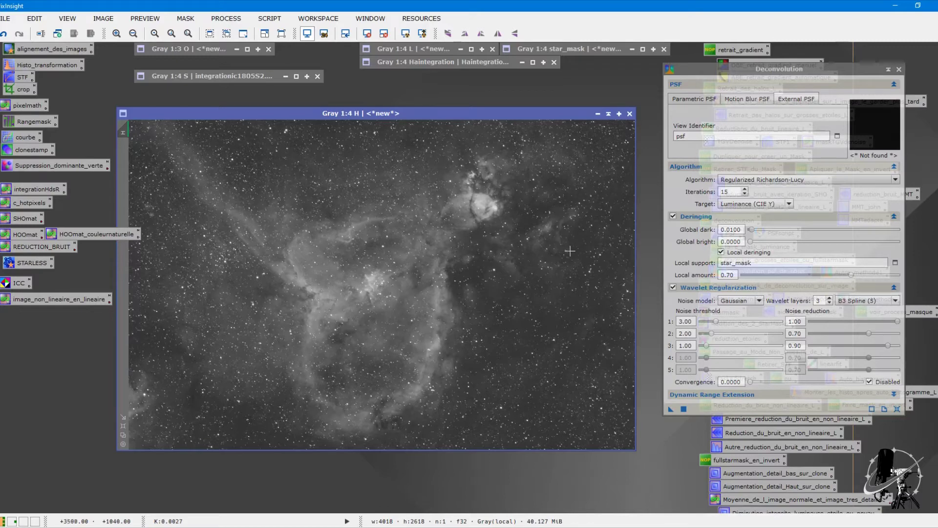
{"action": "left_click", "coordinate": [898, 69]}
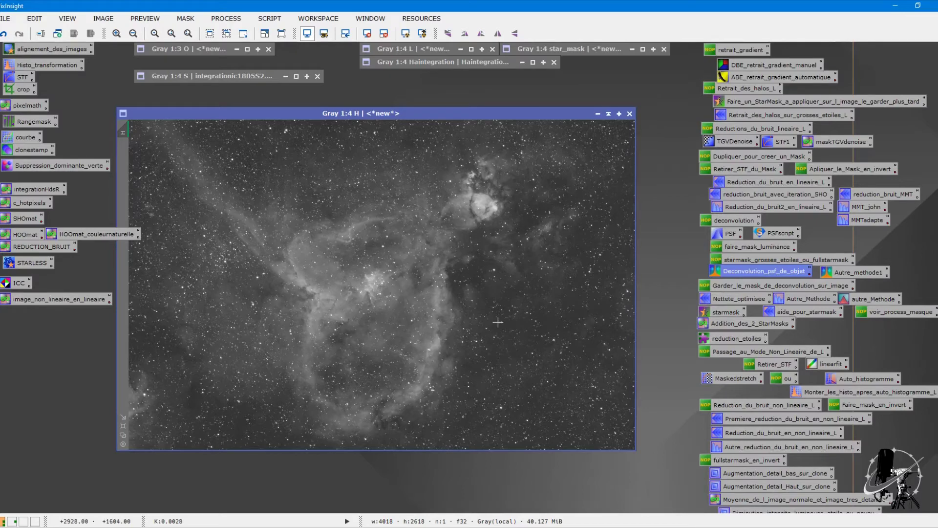
Review the Deconvolution settings and the LinearStarNet script's options for the H image without running either.
{"action": "double_click", "coordinate": [783, 269]}
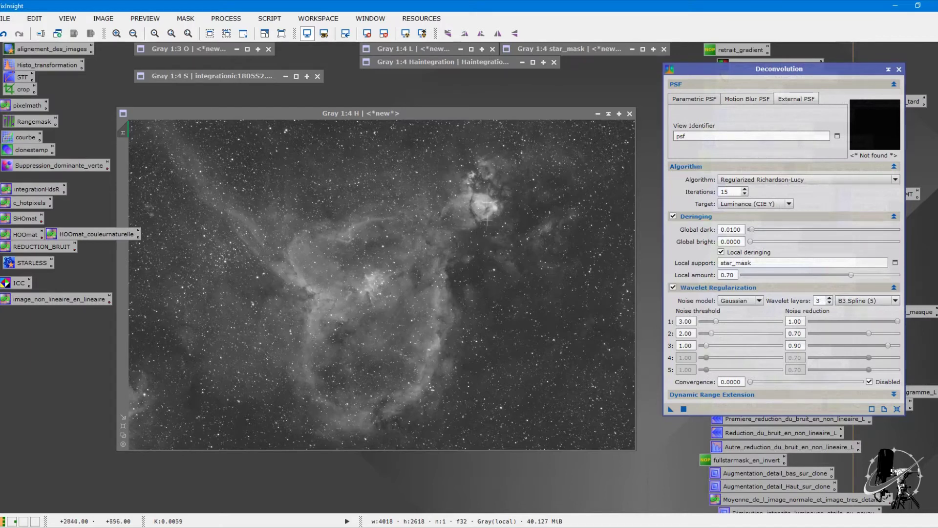
{"action": "left_click", "coordinate": [272, 19]}
{"action": "mouse_move", "coordinate": [305, 34]}
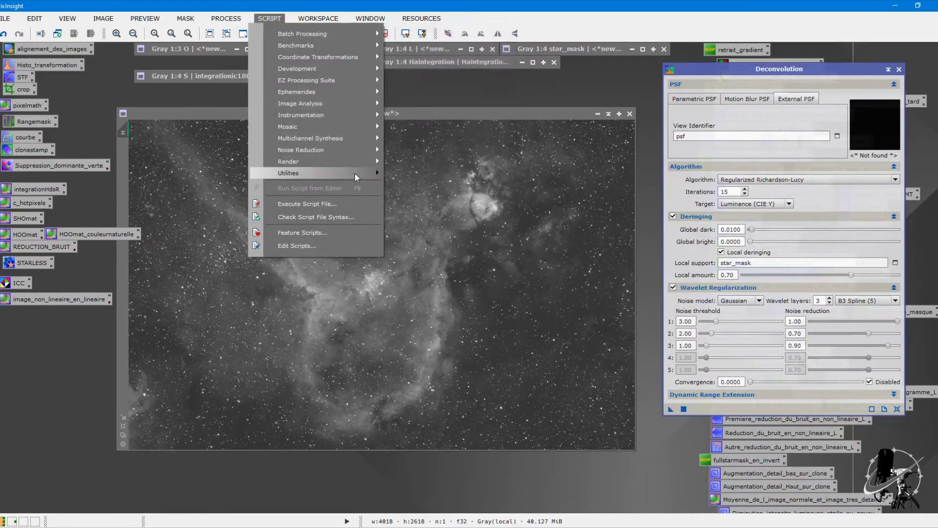
{"action": "mouse_move", "coordinate": [355, 173]}
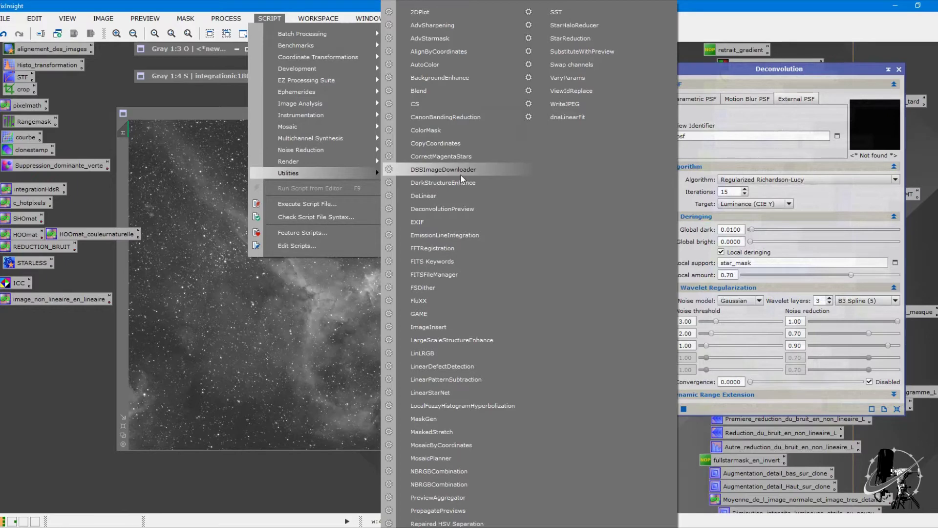
{"action": "left_click", "coordinate": [459, 394]}
{"action": "left_click_drag", "start_coordinate": [511, 161], "coordinate": [574, 72]}
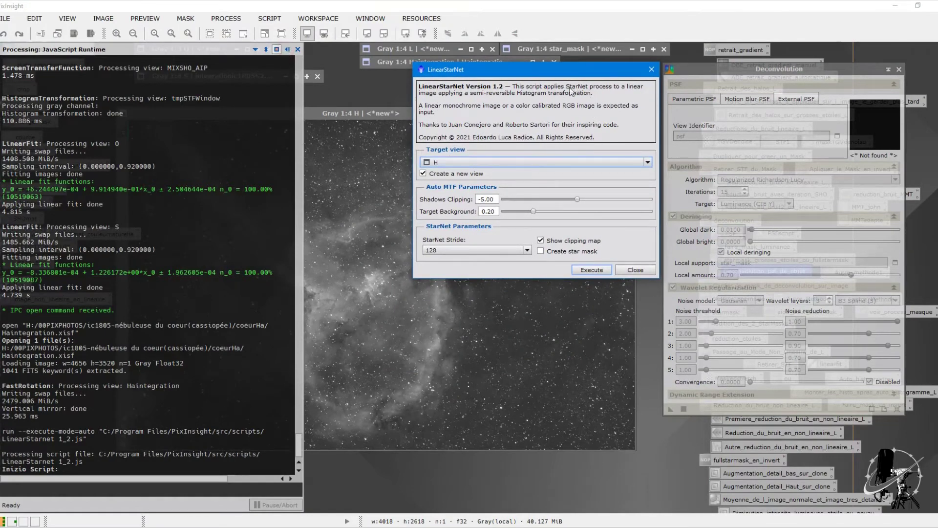
{"action": "left_click", "coordinate": [652, 71]}
{"action": "left_click", "coordinate": [297, 49]}
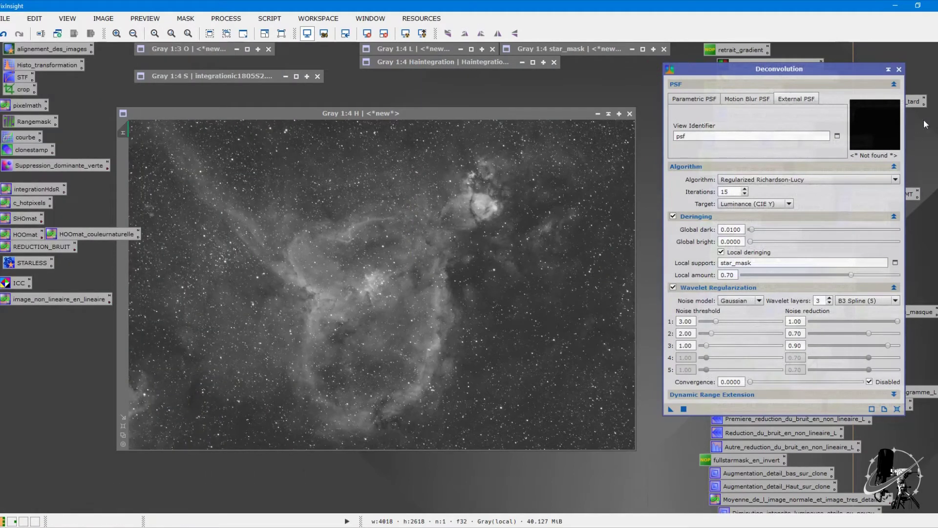
{"action": "left_click", "coordinate": [899, 70]}
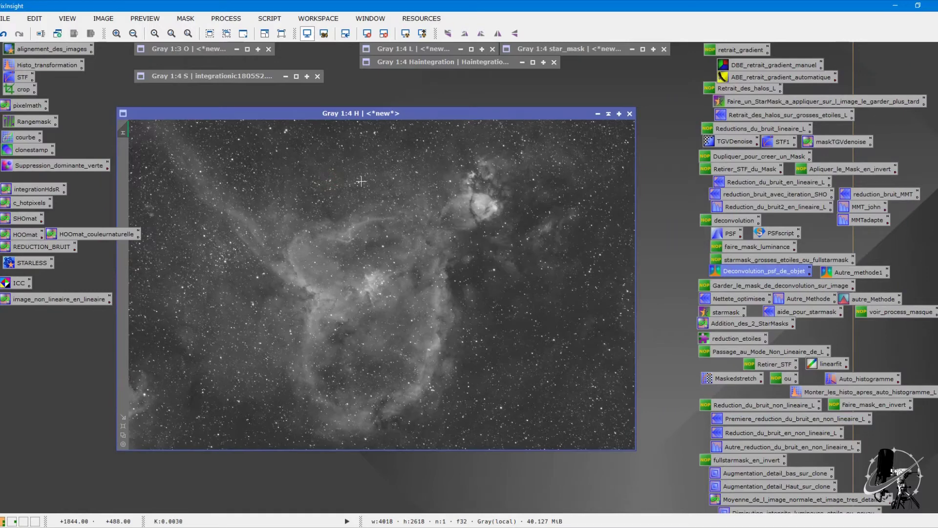
Review the saved TGVDenoise settings, including the Local Support parameters, without applying them.
{"action": "double_click", "coordinate": [731, 141]}
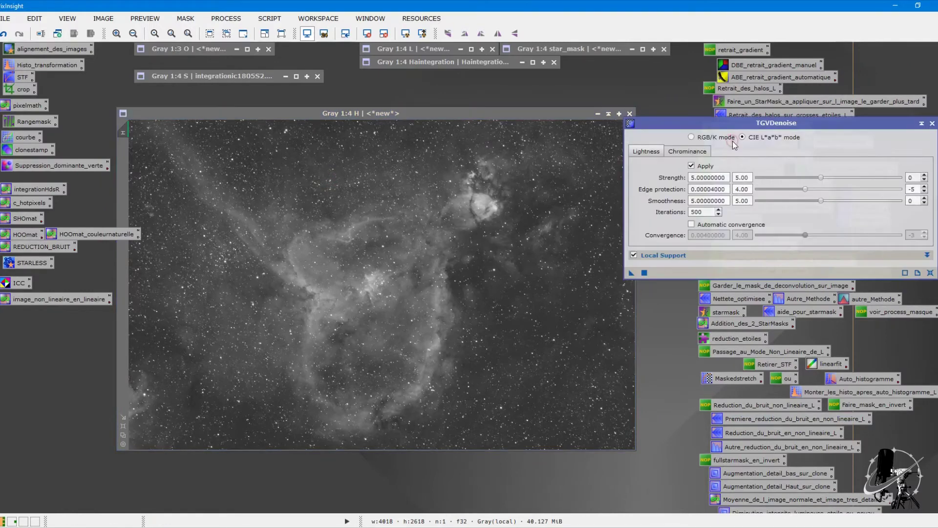
{"action": "left_click_drag", "start_coordinate": [763, 122], "coordinate": [706, 79]}
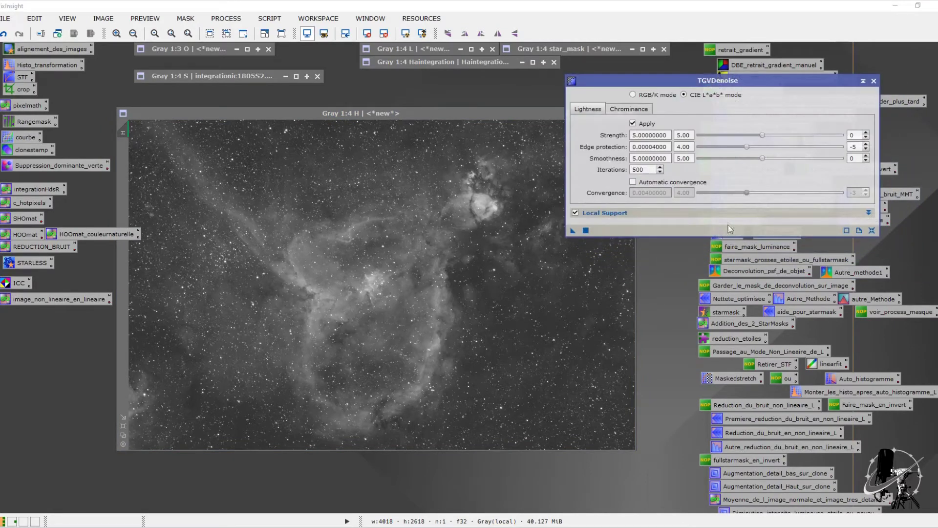
{"action": "left_click", "coordinate": [741, 213]}
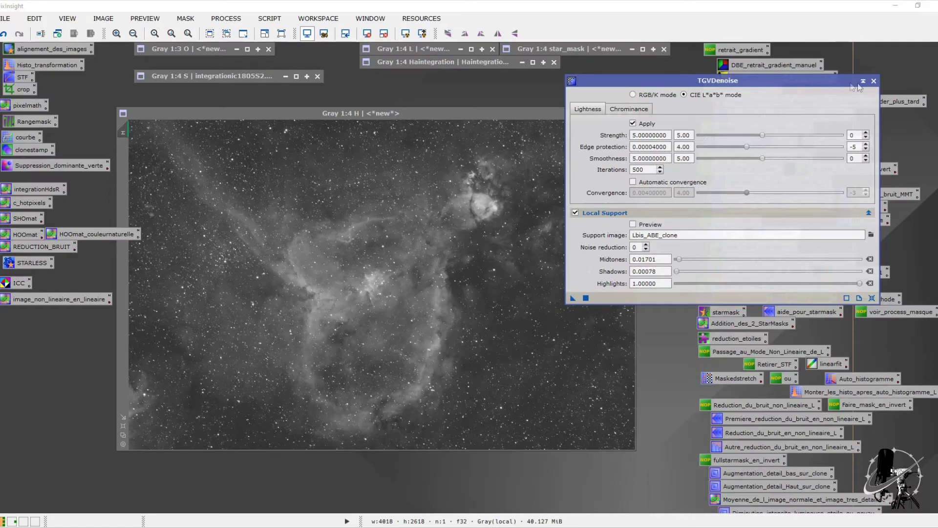
{"action": "left_click", "coordinate": [873, 82]}
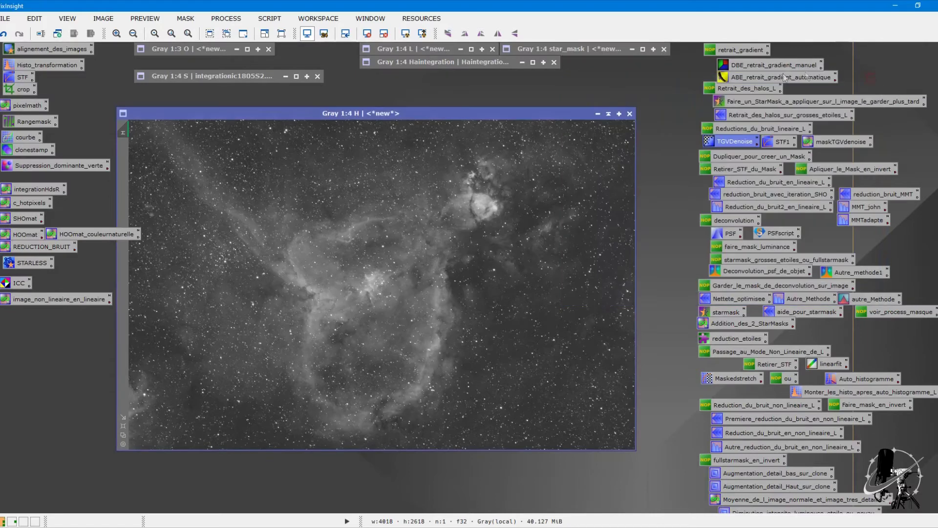
{"action": "left_click", "coordinate": [603, 84]}
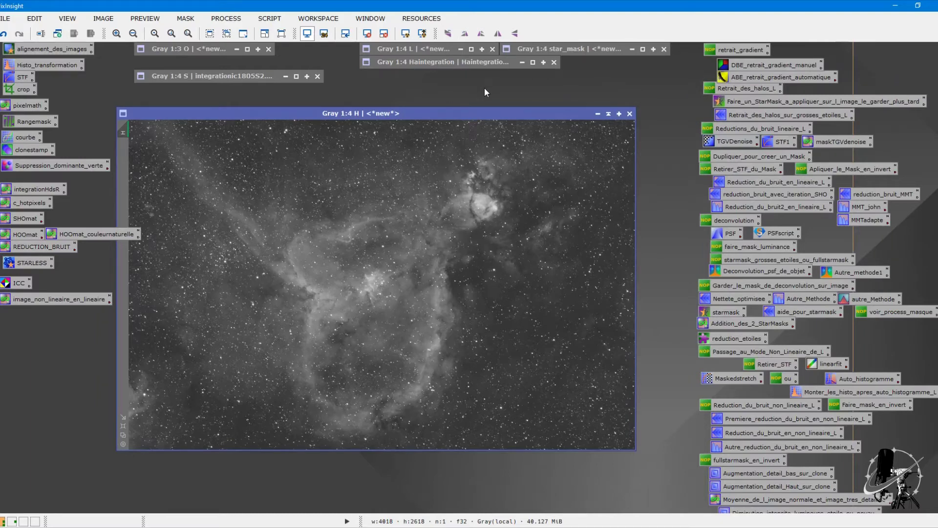
Duplicate the H image and reset the screen transfer function on the clone.
{"action": "left_click_drag", "start_coordinate": [406, 113], "coordinate": [428, 105]}
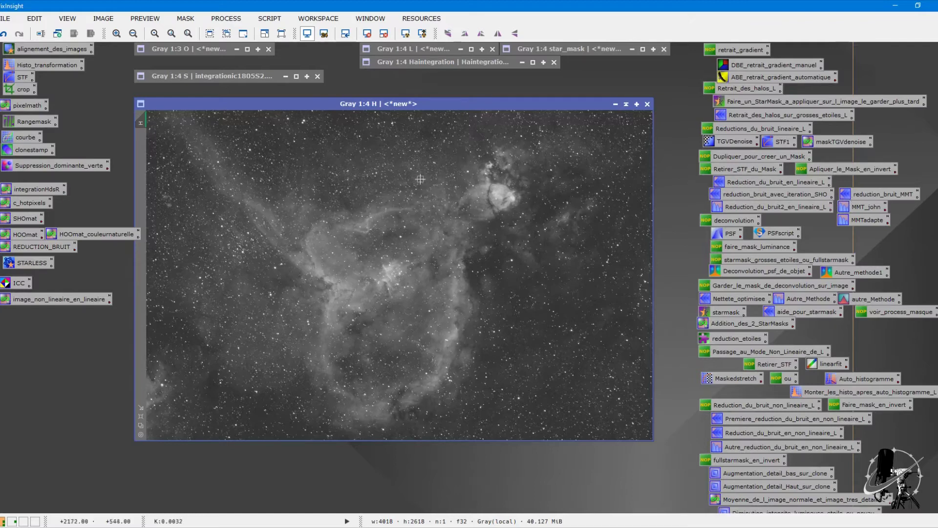
{"action": "right_click", "coordinate": [385, 167]}
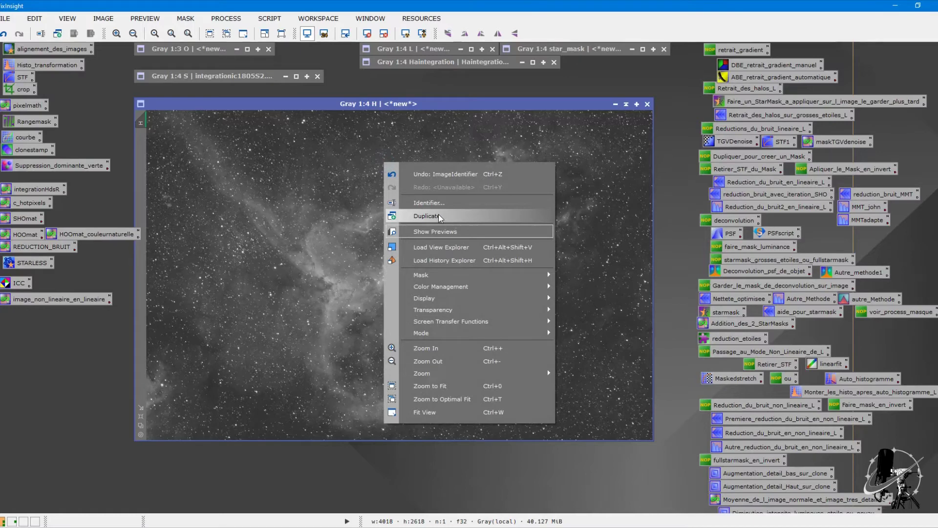
{"action": "left_click", "coordinate": [439, 218]}
{"action": "left_click_drag", "start_coordinate": [550, 82], "coordinate": [624, 137]}
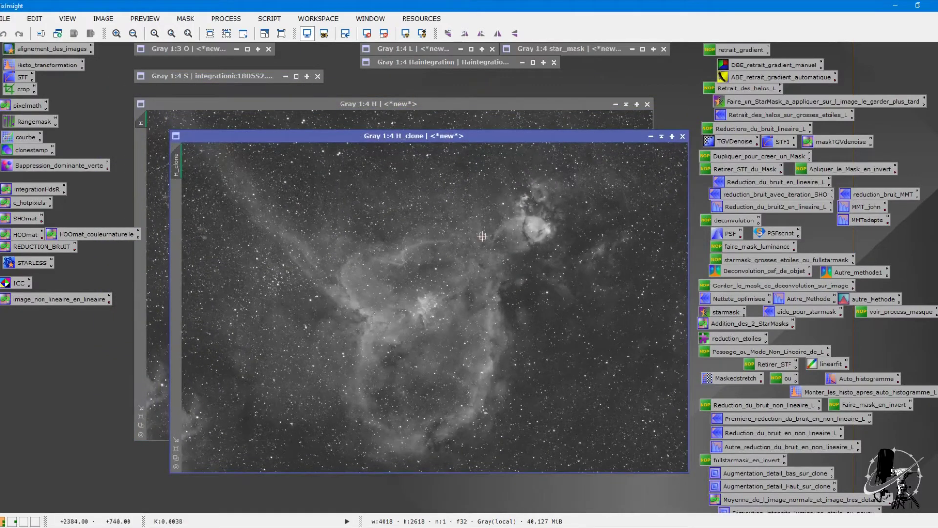
{"action": "left_click", "coordinate": [367, 33]}
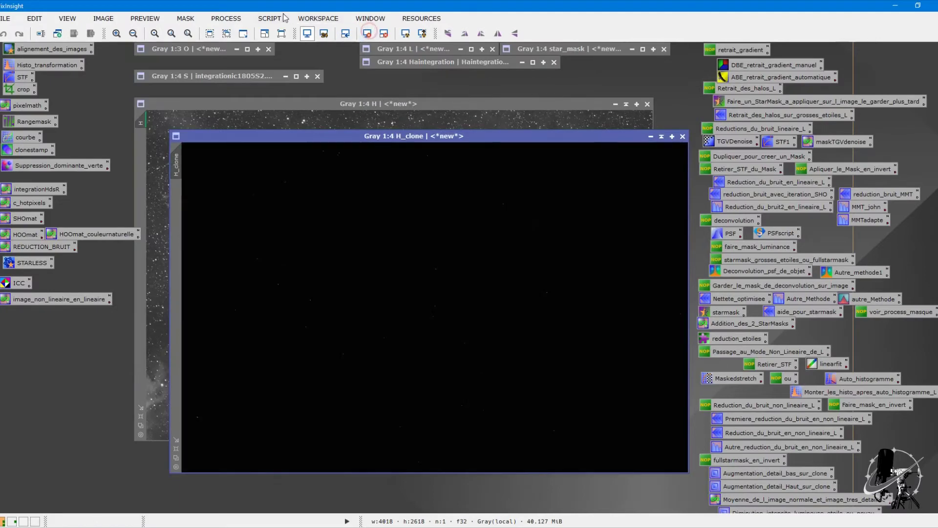
Run the DeLinear script on the H clone and remove the clone's screen transfer function.
{"action": "left_click", "coordinate": [269, 20]}
{"action": "mouse_move", "coordinate": [357, 174]}
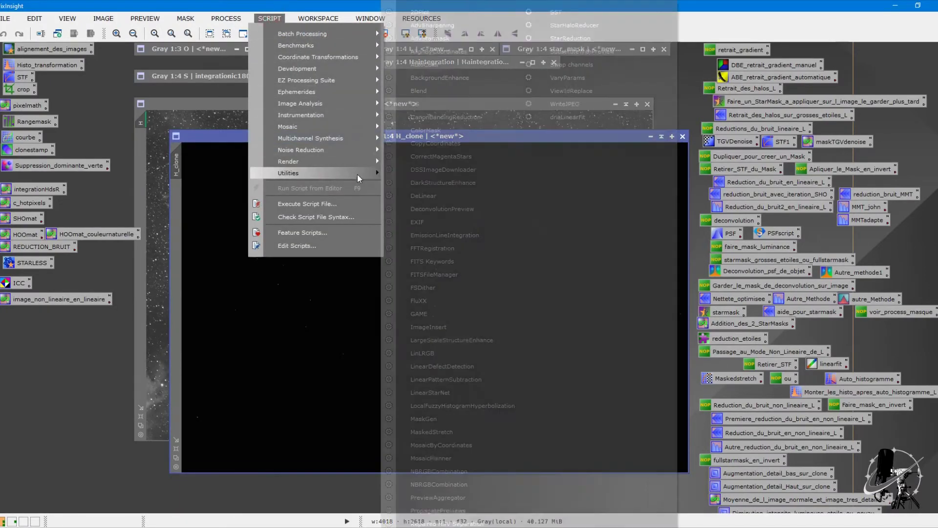
{"action": "left_click", "coordinate": [421, 196]}
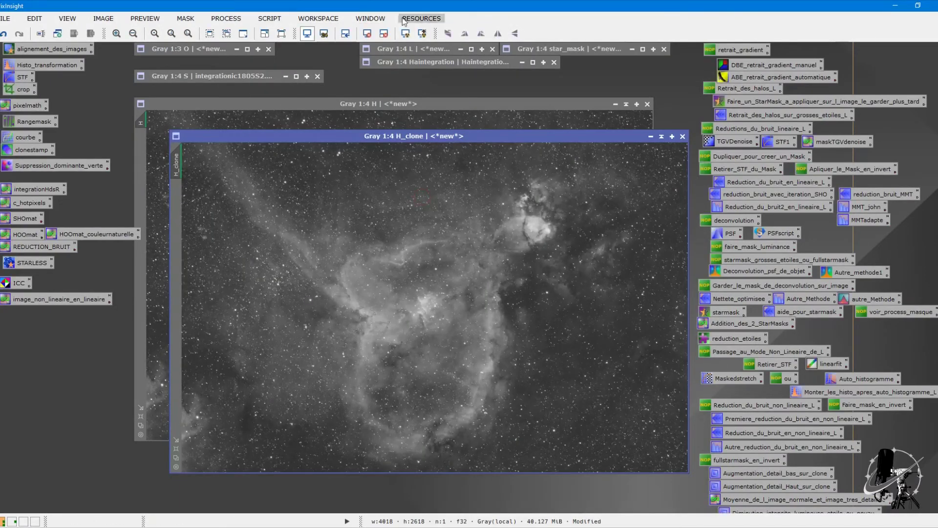
{"action": "left_click", "coordinate": [384, 34]}
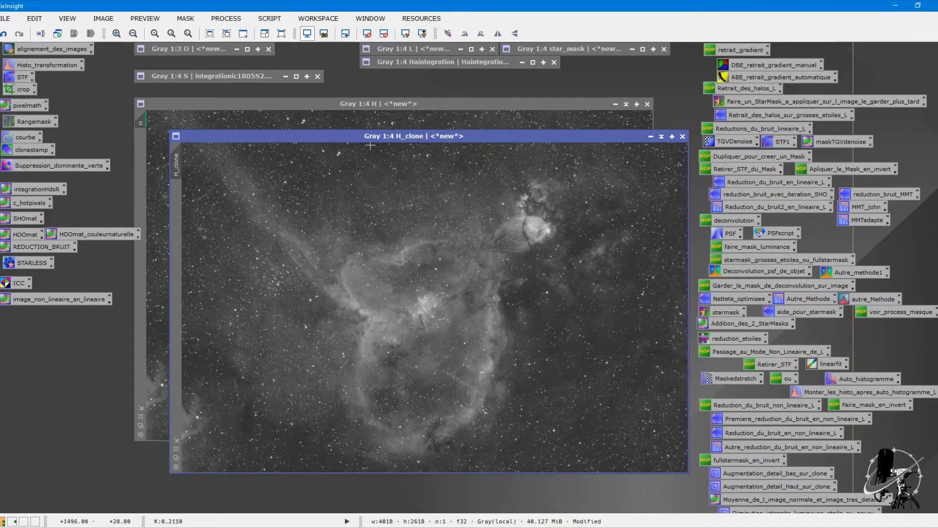
Apply the H clone as a mask to the H image, invert the mask and hide its overlay.
{"action": "left_click_drag", "start_coordinate": [345, 143], "coordinate": [452, 171]}
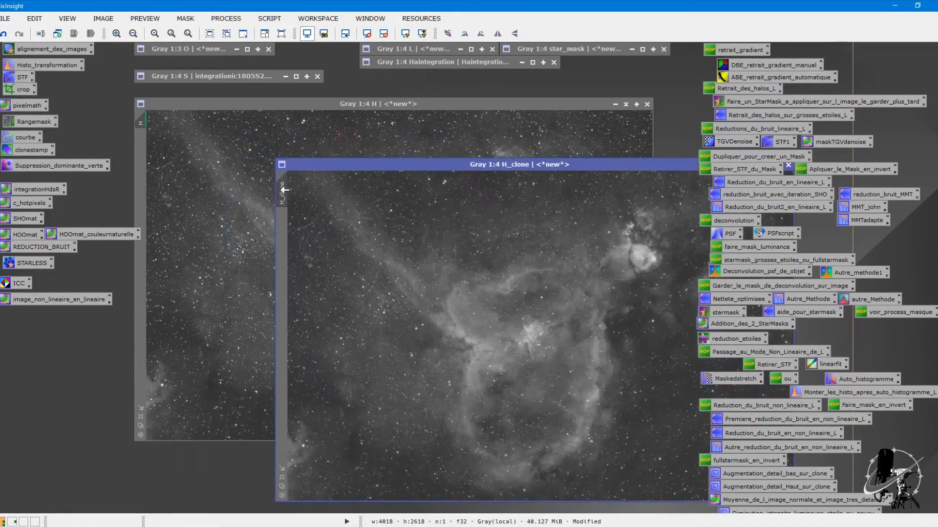
{"action": "left_click_drag", "start_coordinate": [286, 186], "coordinate": [141, 147]}
{"action": "left_click", "coordinate": [225, 189]}
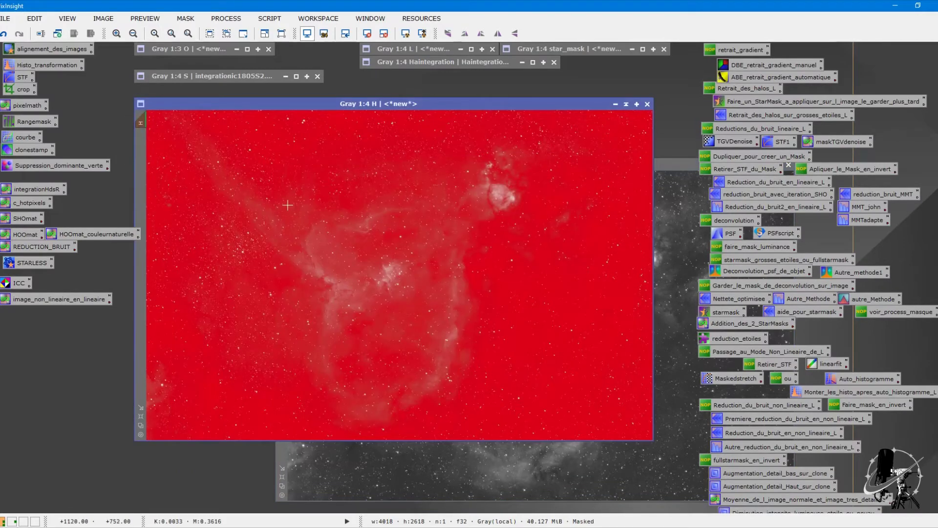
{"action": "key", "text": "ctrl+i"}
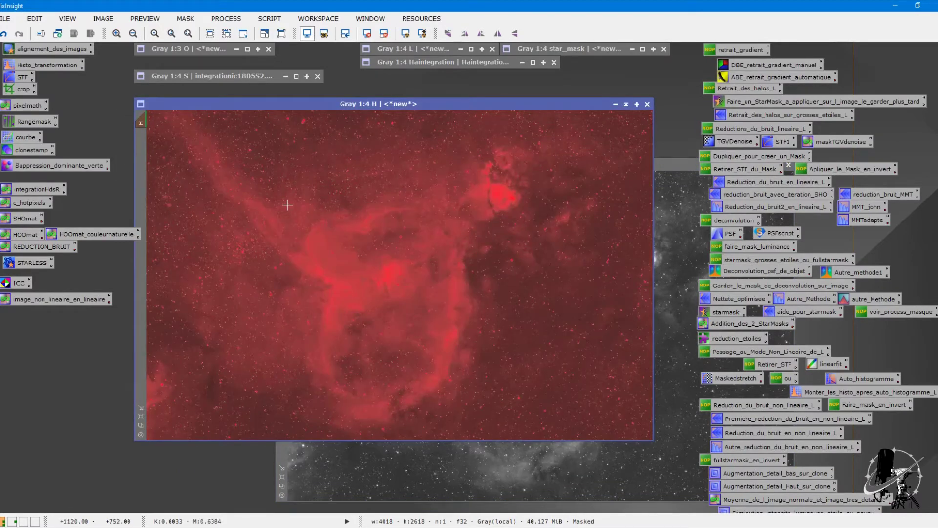
{"action": "key", "text": "ctrl+k"}
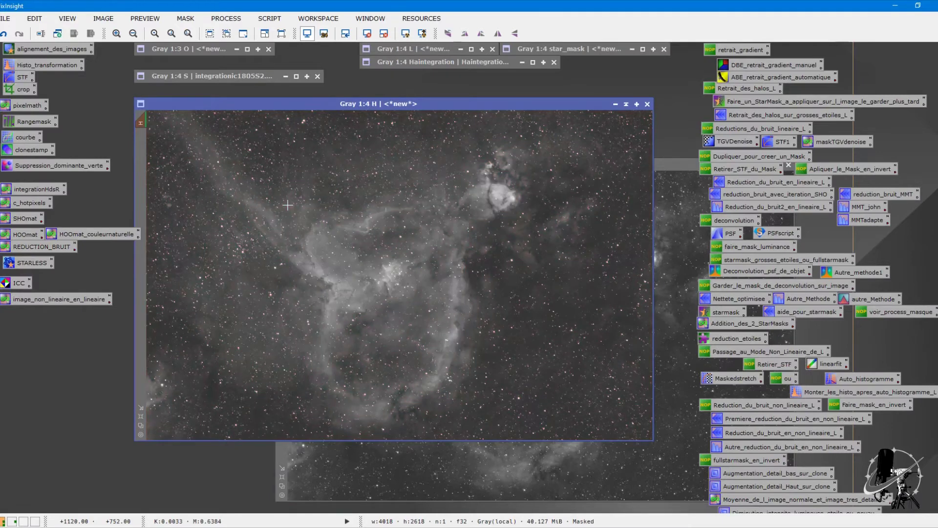
Collapse the H clone's window and park it below the collapsed star_mask window.
{"action": "scroll", "coordinate": [386, 216], "scroll_direction": "up", "scroll_amount": 2}
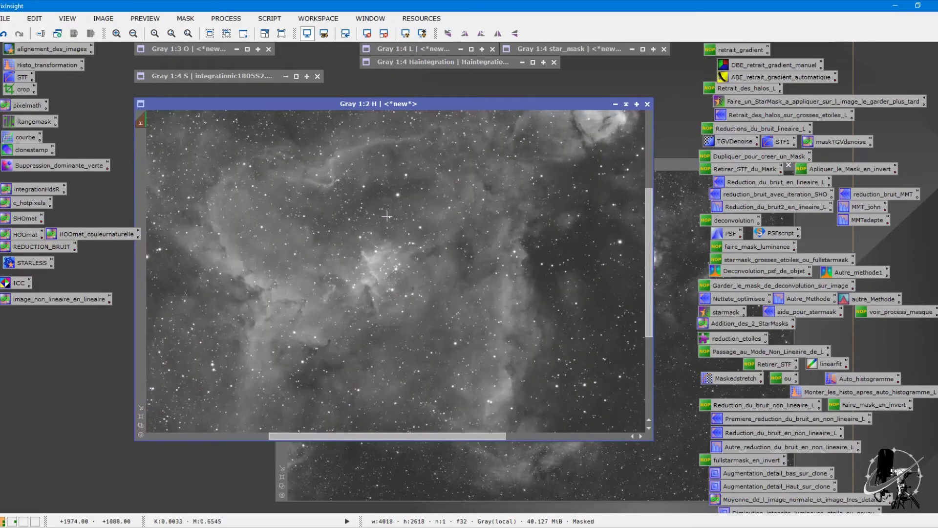
{"action": "left_click_drag", "start_coordinate": [640, 166], "coordinate": [597, 140]}
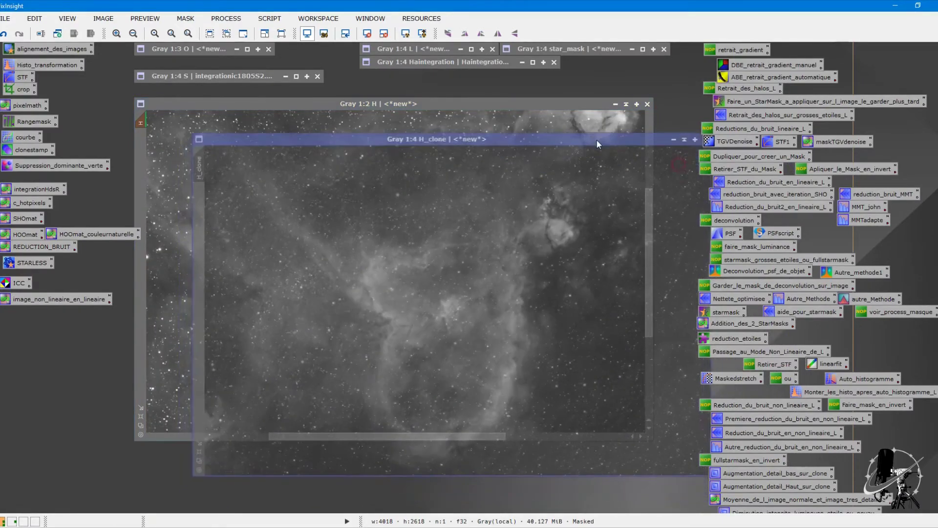
{"action": "left_click_drag", "start_coordinate": [624, 141], "coordinate": [541, 169]}
{"action": "left_click", "coordinate": [604, 168]}
{"action": "left_click_drag", "start_coordinate": [391, 329], "coordinate": [620, 61]}
Create a preview of about 555 × 510 px over the nebula's right rim on H and examine its noise up close.
{"action": "scroll", "coordinate": [444, 271], "scroll_direction": "down", "scroll_amount": 1}
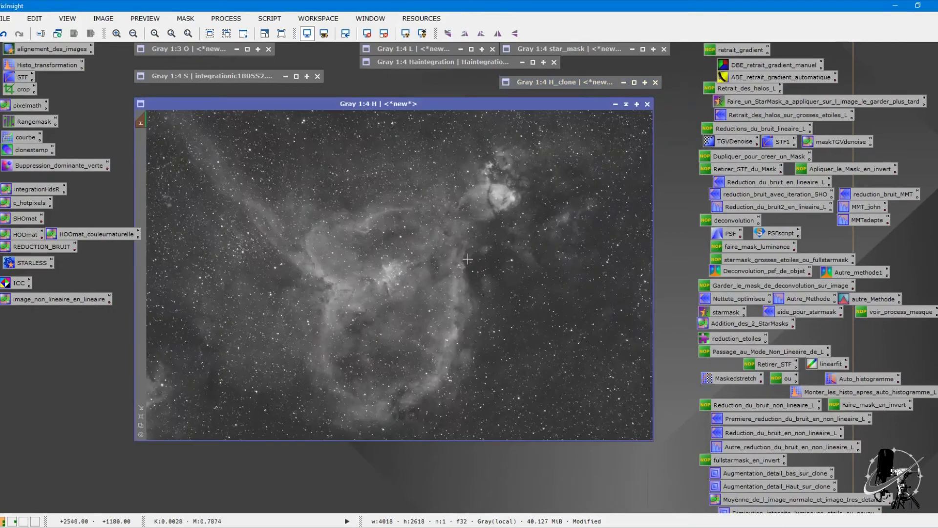
{"action": "scroll", "coordinate": [444, 271], "scroll_direction": "up", "scroll_amount": 1}
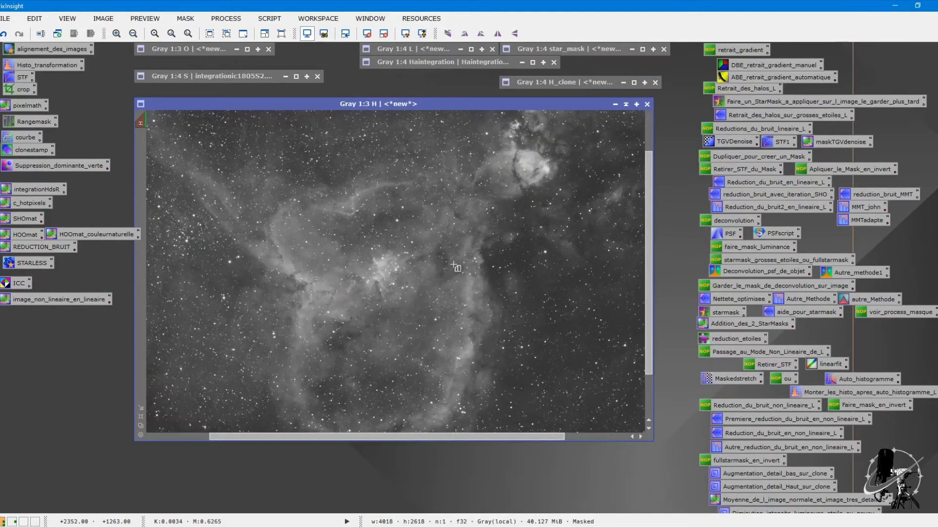
{"action": "left_click_drag", "start_coordinate": [438, 239], "coordinate": [533, 328]}
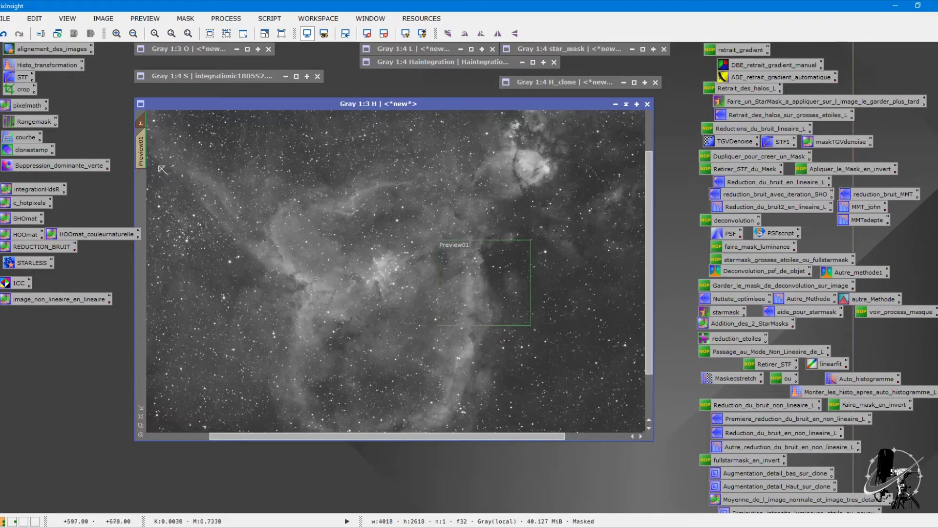
{"action": "left_click", "coordinate": [141, 151]}
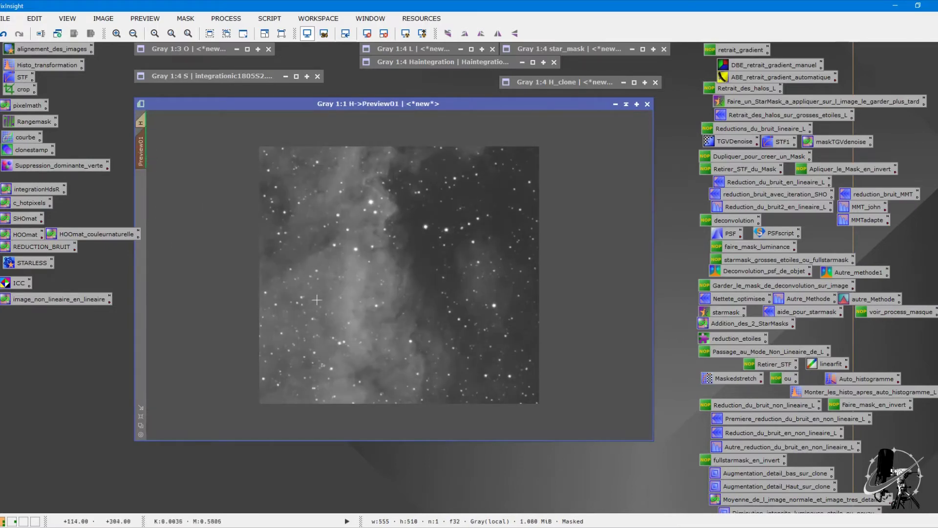
{"action": "scroll", "coordinate": [445, 195], "scroll_direction": "up", "scroll_amount": 2}
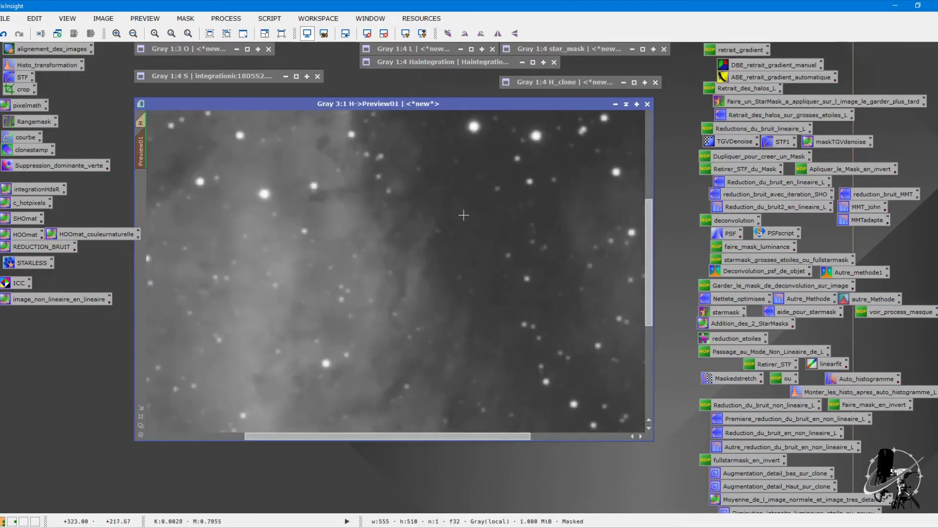
{"action": "scroll", "coordinate": [463, 215], "scroll_direction": "down", "scroll_amount": 2}
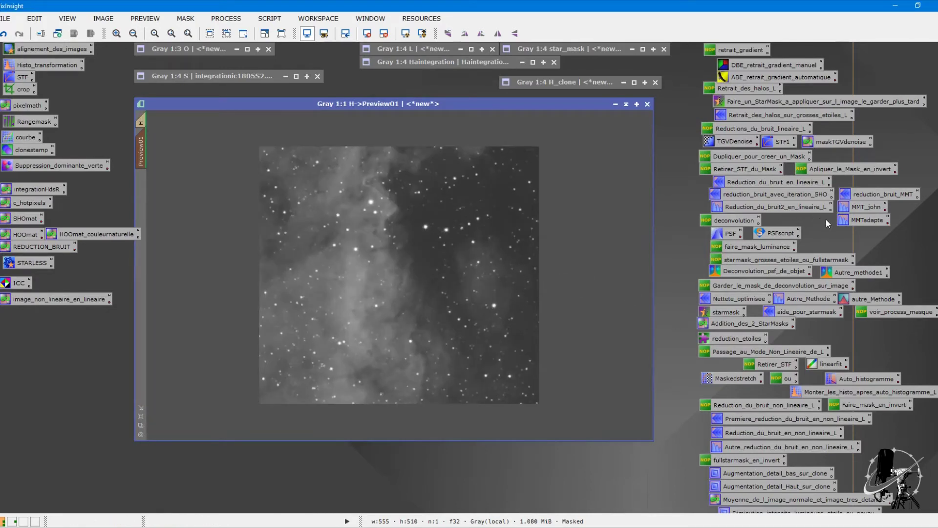
Open the saved MultiscaleMedianTransform linear noise reduction settings and place them beside the H preview.
{"action": "double_click", "coordinate": [769, 206]}
{"action": "left_click_drag", "start_coordinate": [769, 221], "coordinate": [750, 72]}
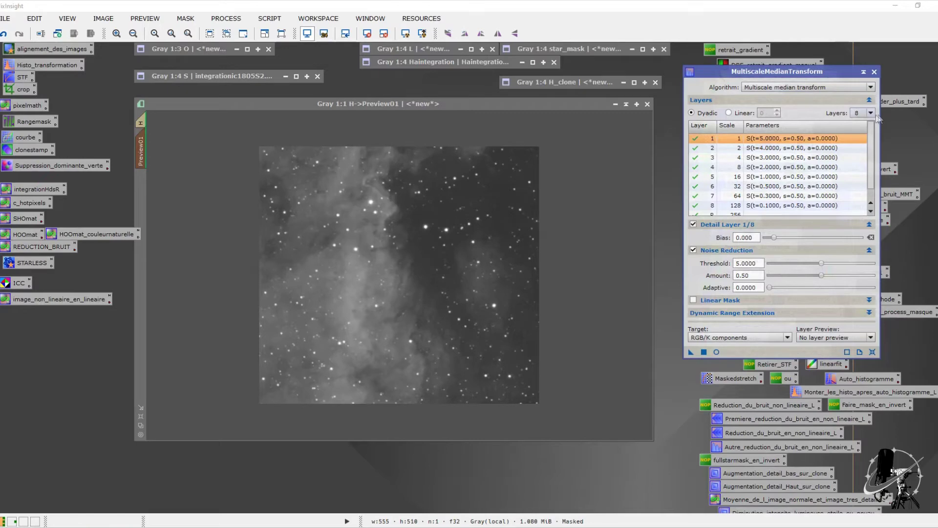
{"action": "scroll", "coordinate": [361, 239], "scroll_direction": "up", "scroll_amount": 2}
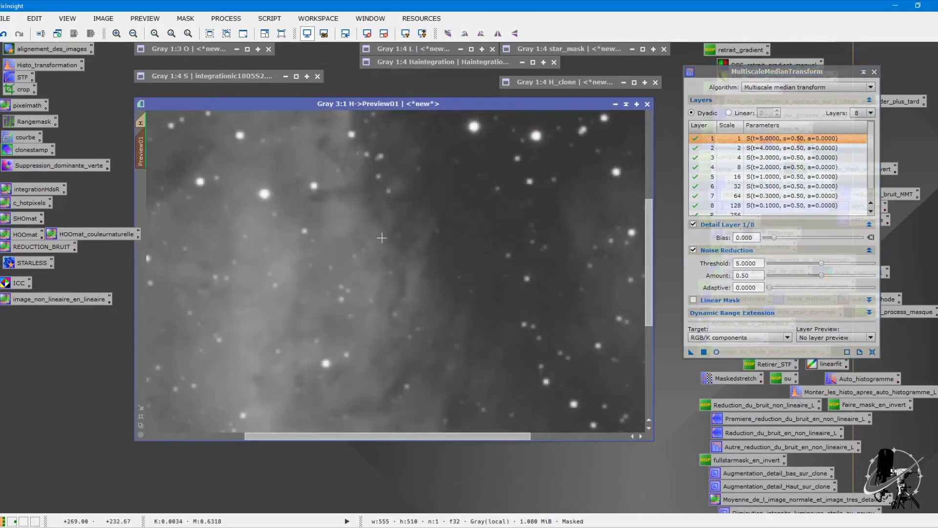
{"action": "scroll", "coordinate": [382, 238], "scroll_direction": "down", "scroll_amount": 2}
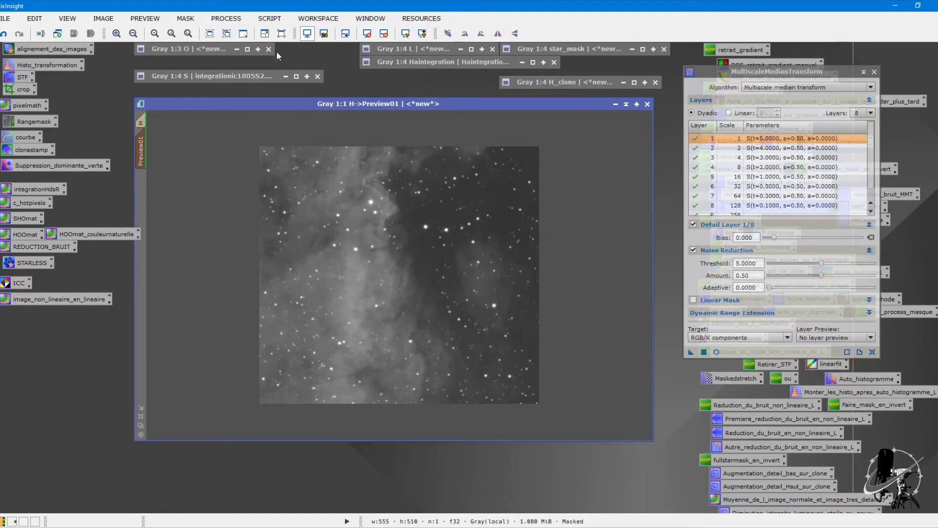
{"action": "left_click", "coordinate": [140, 122]}
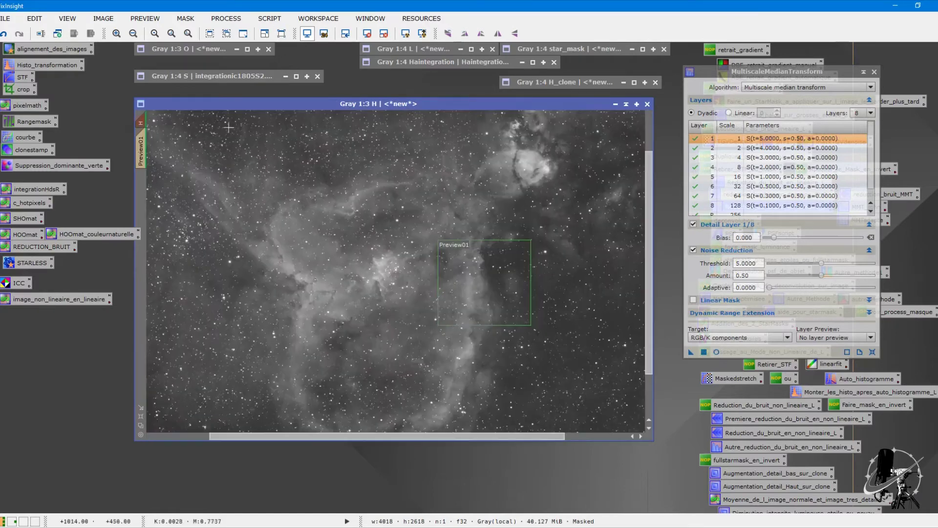
{"action": "left_click", "coordinate": [272, 20]}
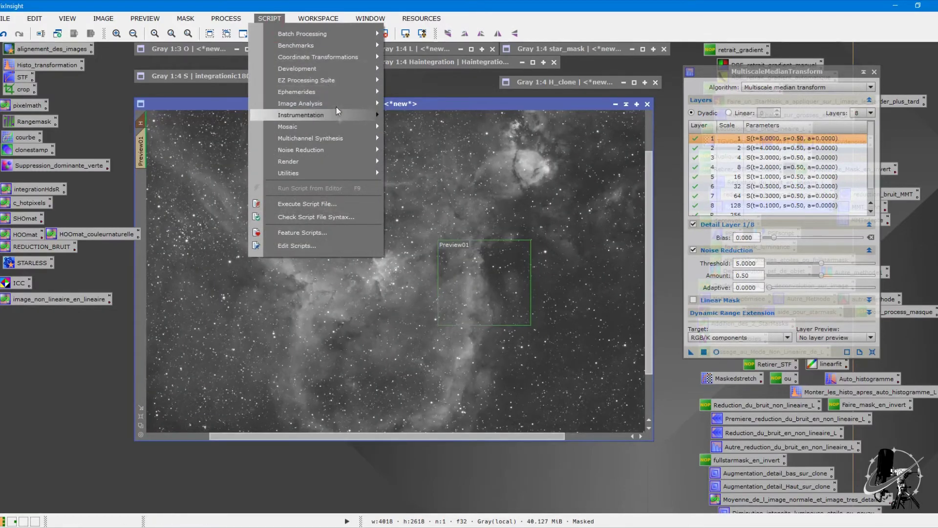
{"action": "mouse_move", "coordinate": [357, 103]}
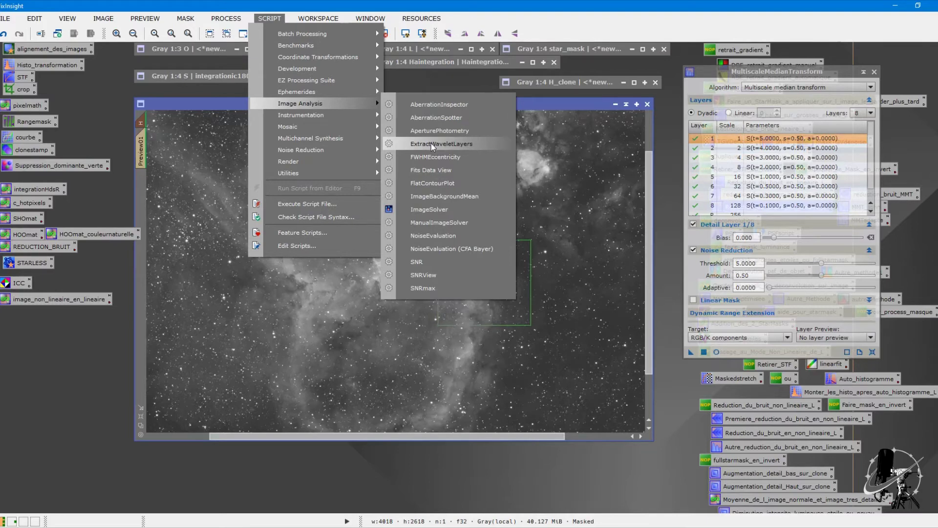
{"action": "left_click", "coordinate": [535, 162]}
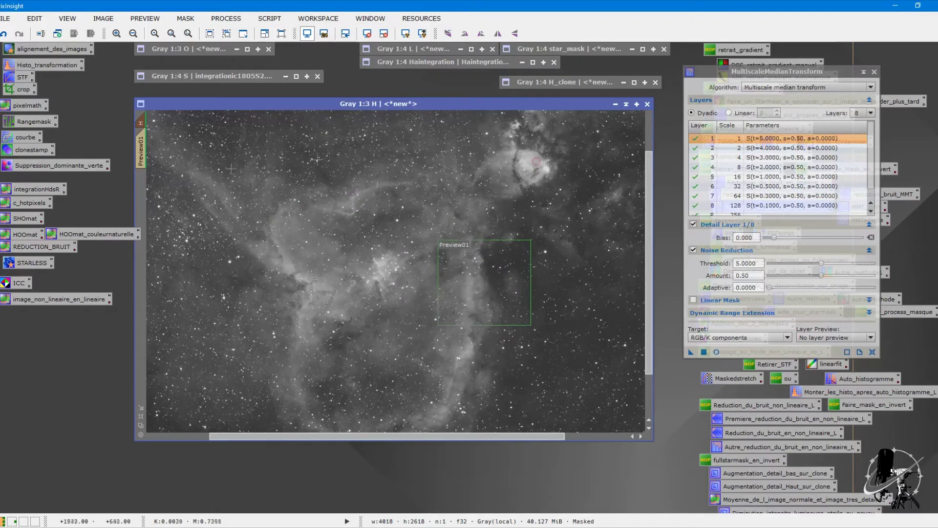
Apply the eight-layer MultiscaleMedianTransform noise reduction to the H preview and compare it with the original at close zoom.
{"action": "left_click", "coordinate": [143, 155]}
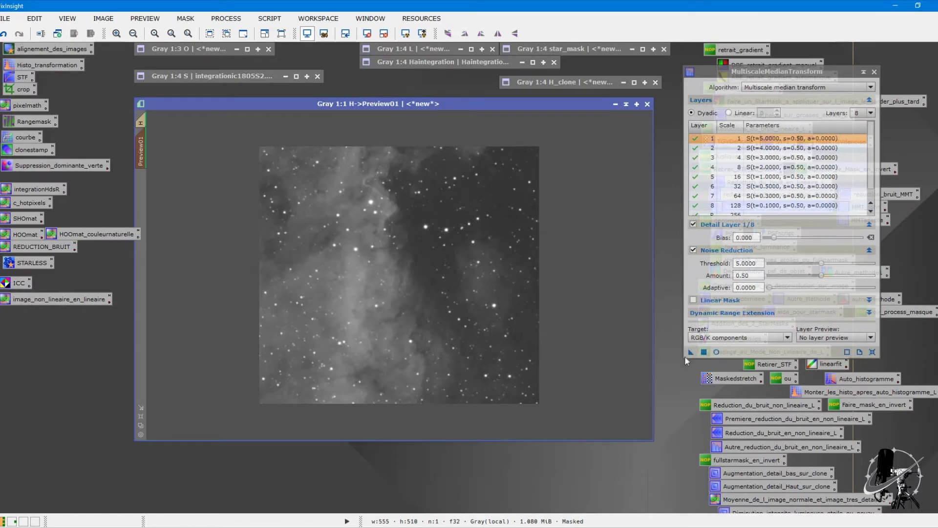
{"action": "left_click_drag", "start_coordinate": [689, 353], "coordinate": [454, 312]}
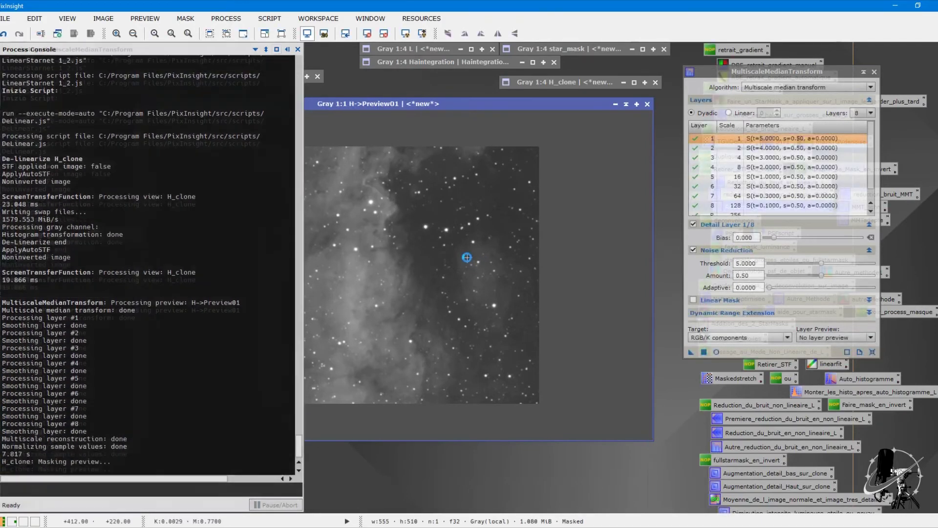
{"action": "scroll", "coordinate": [460, 288], "scroll_direction": "up", "scroll_amount": 2}
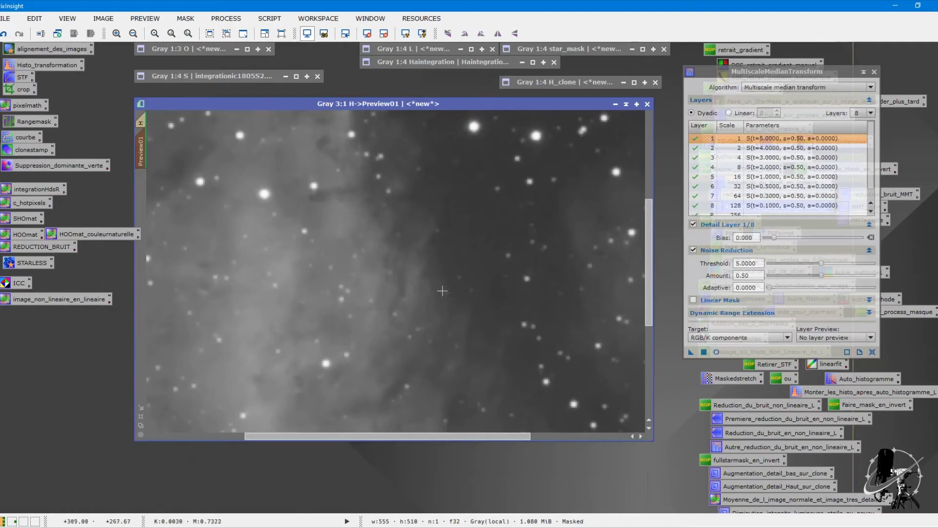
{"action": "scroll", "coordinate": [416, 309], "scroll_direction": "down", "scroll_amount": 1}
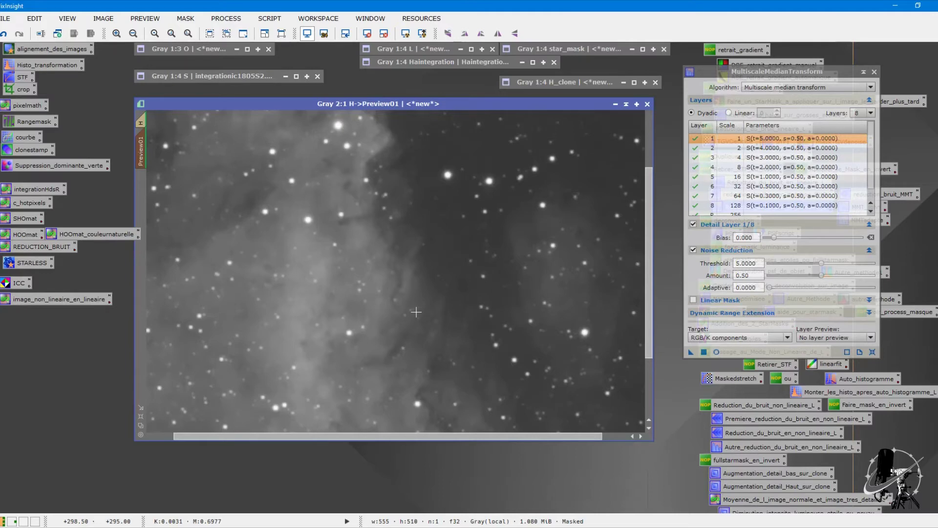
{"action": "key", "text": "ctrl+e"}
{"action": "scroll", "coordinate": [419, 312], "scroll_direction": "down", "scroll_amount": 2}
{"action": "scroll", "coordinate": [420, 310], "scroll_direction": "up", "scroll_amount": 2}
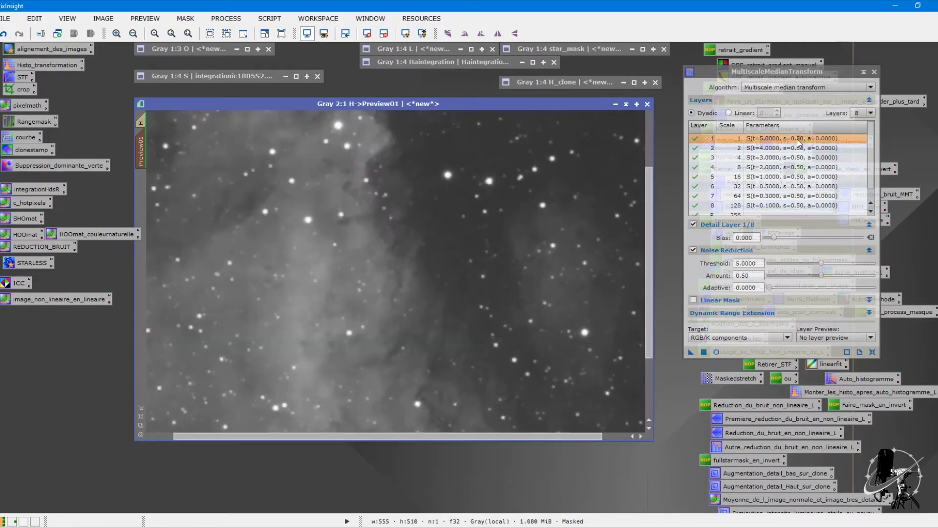
Try a noise reduction threshold of 4.2 on layer 1 and restore it to 5.
{"action": "left_click", "coordinate": [775, 148]}
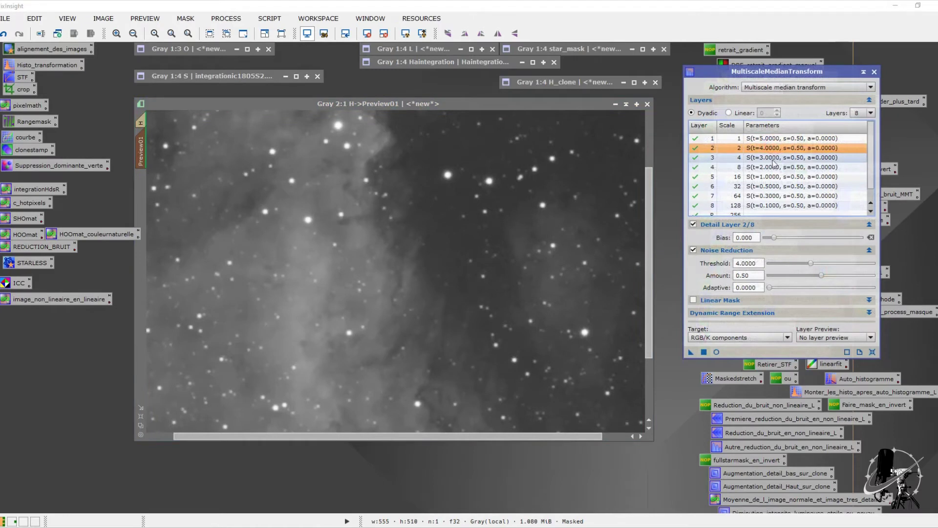
{"action": "left_click", "coordinate": [772, 139]}
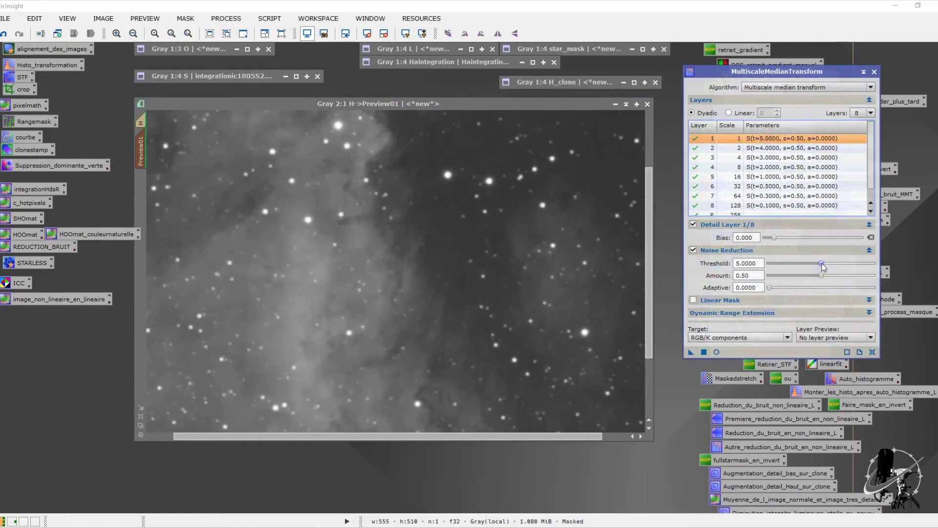
{"action": "mouse_move", "coordinate": [823, 267]}
{"action": "left_mouse_down"}
{"action": "mouse_move", "coordinate": [794, 264]}
{"action": "mouse_move", "coordinate": [825, 260]}
{"action": "mouse_move", "coordinate": [797, 260]}
{"action": "mouse_move", "coordinate": [812, 261]}
{"action": "left_mouse_up"}
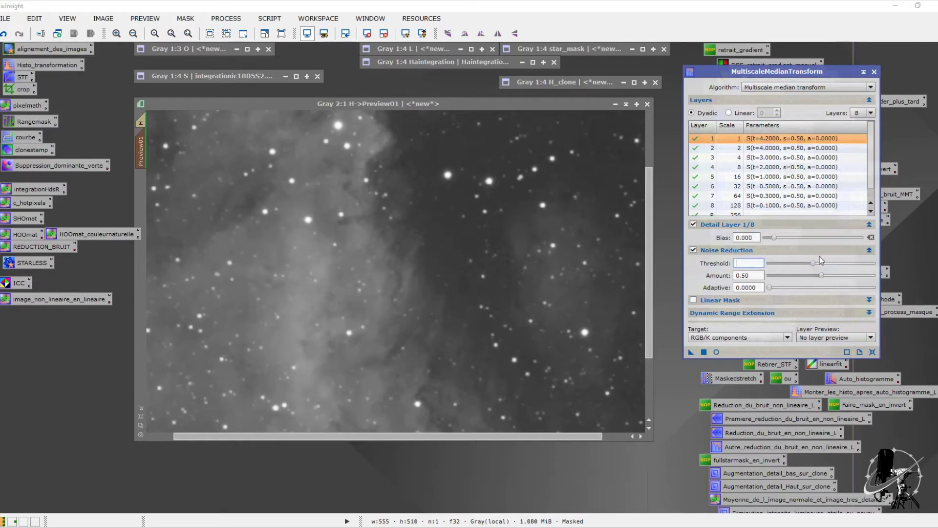
{"action": "left_click", "coordinate": [749, 276]}
Review the MultiscaleMedianTransform noise reduction thresholds for layers 2 through 6.
{"action": "left_click", "coordinate": [751, 148]}
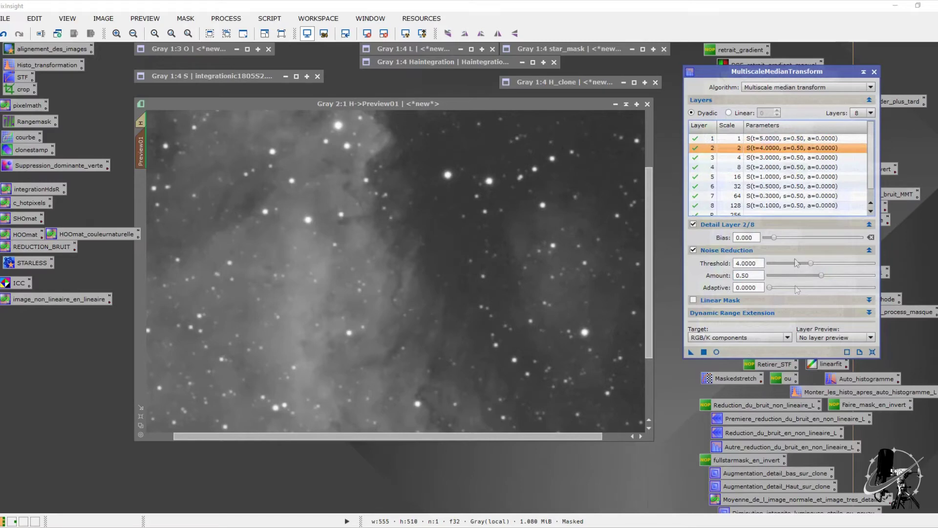
{"action": "key", "text": "Down"}
{"action": "key", "text": "Down"}
{"action": "key", "text": "Down"}
{"action": "key", "text": "Down"}
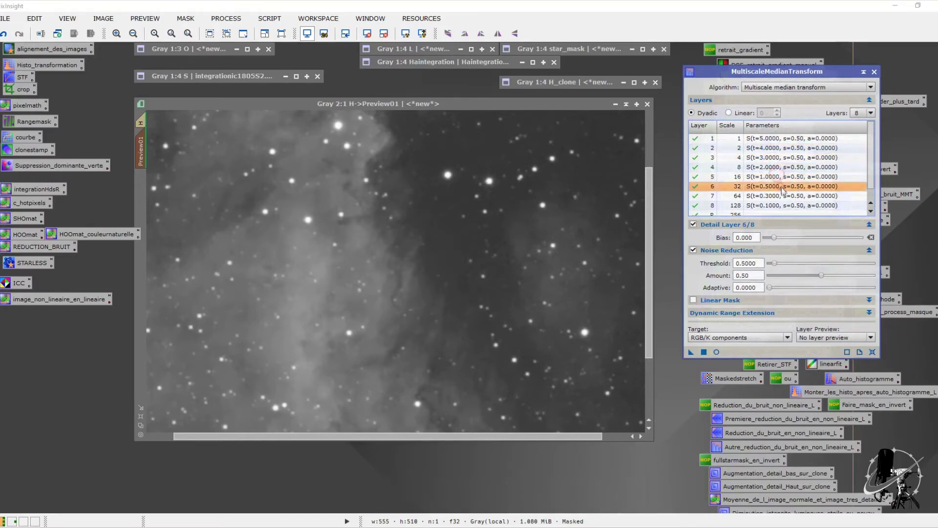
Check the denoised preview at 1:1 and return to the full H image.
{"action": "scroll", "coordinate": [432, 282], "scroll_direction": "down", "scroll_amount": 2}
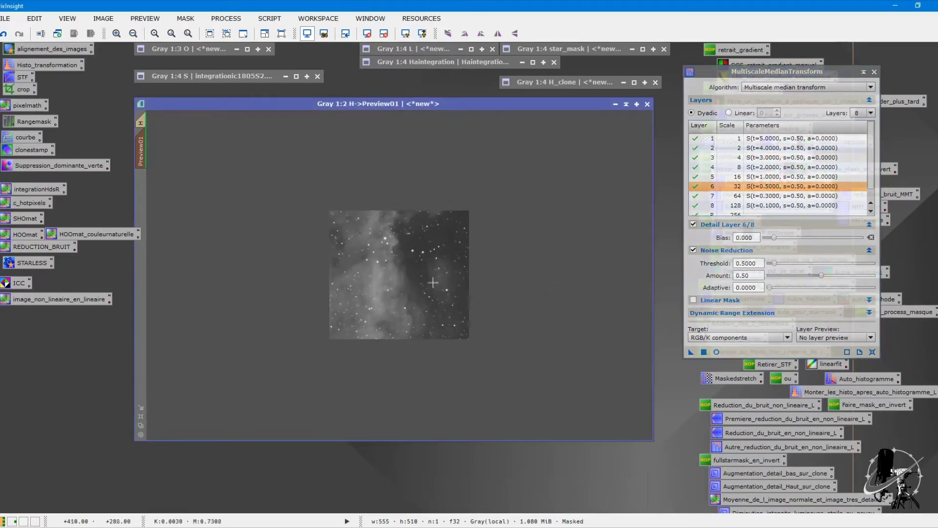
{"action": "scroll", "coordinate": [432, 282], "scroll_direction": "up", "scroll_amount": 1}
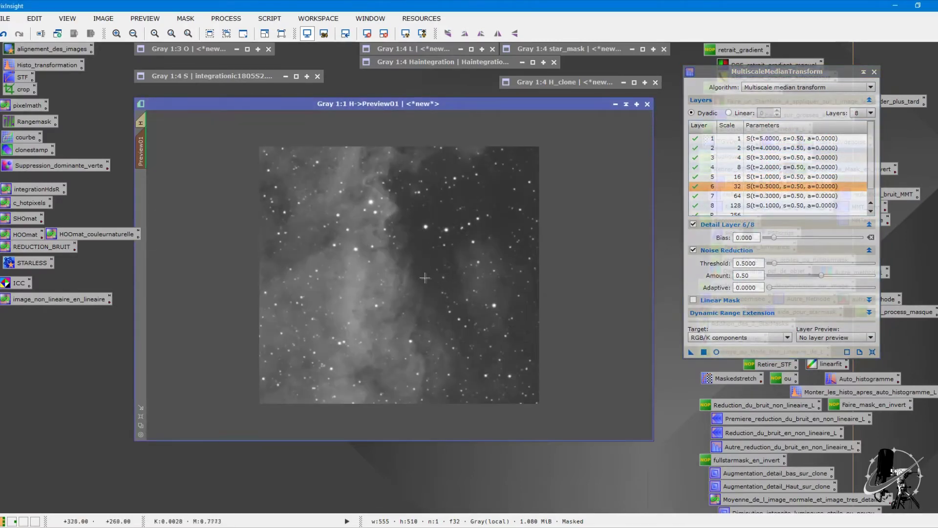
{"action": "left_click", "coordinate": [141, 122]}
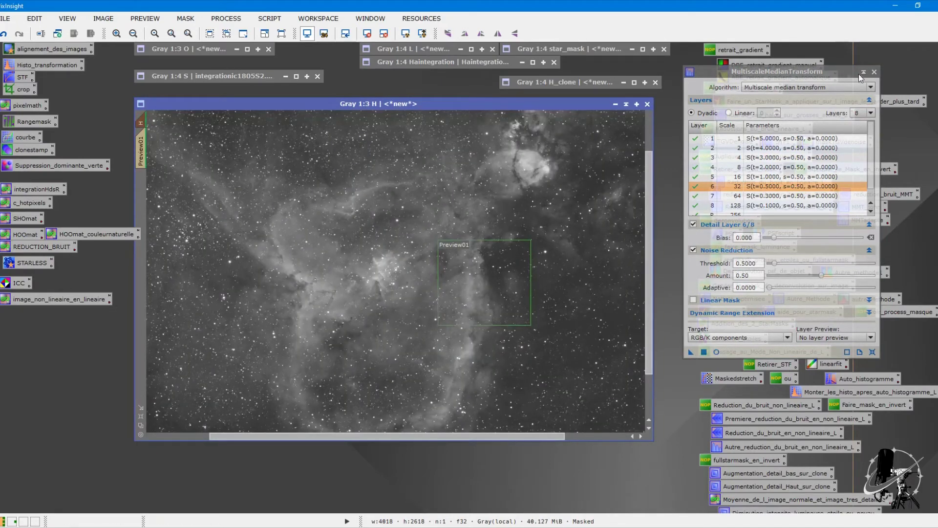
Close MultiscaleMedianTransform and delete the preview from the H image.
{"action": "left_click", "coordinate": [874, 72]}
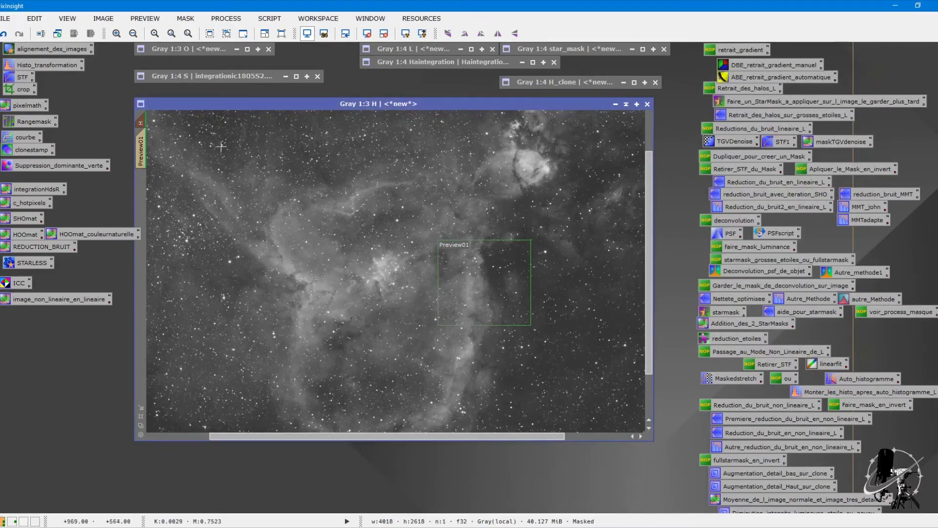
{"action": "left_click", "coordinate": [145, 18]}
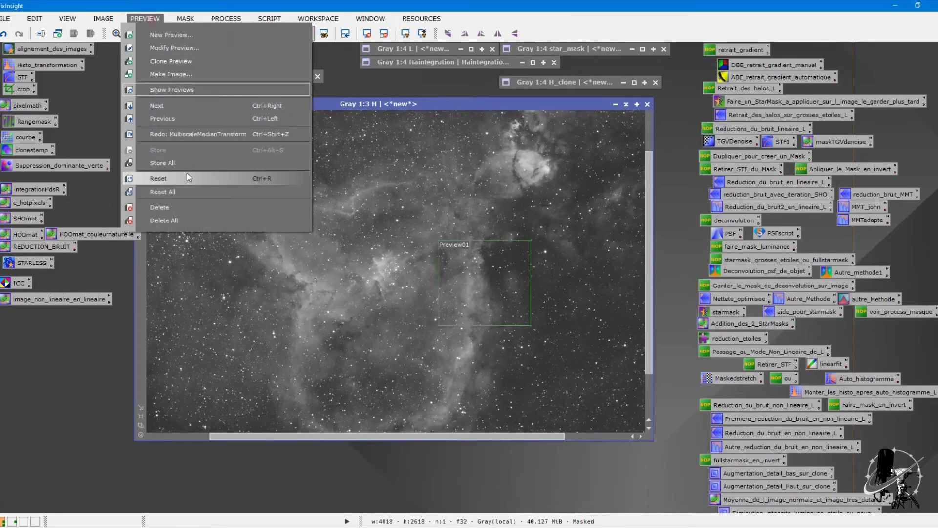
{"action": "left_click", "coordinate": [185, 206]}
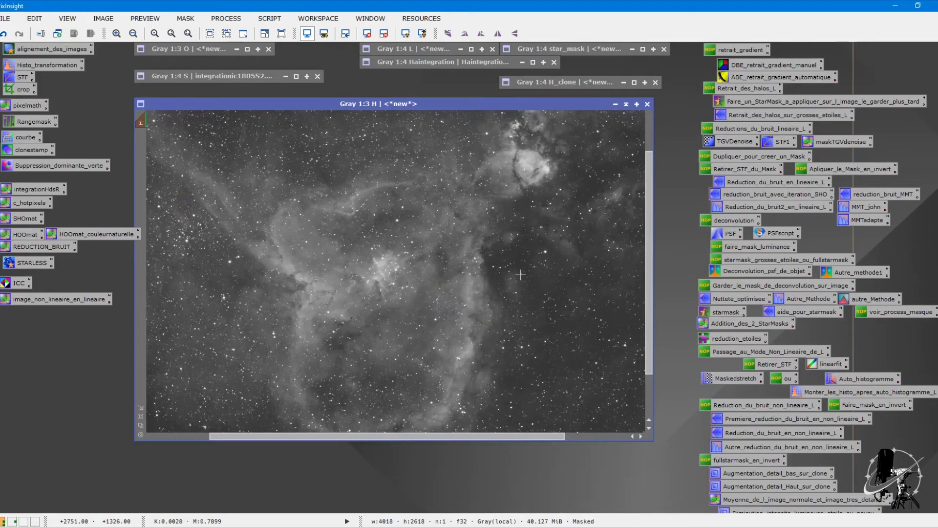
Expand the H_clone image to examine it and collapse it again.
{"action": "right_click", "coordinate": [398, 188]}
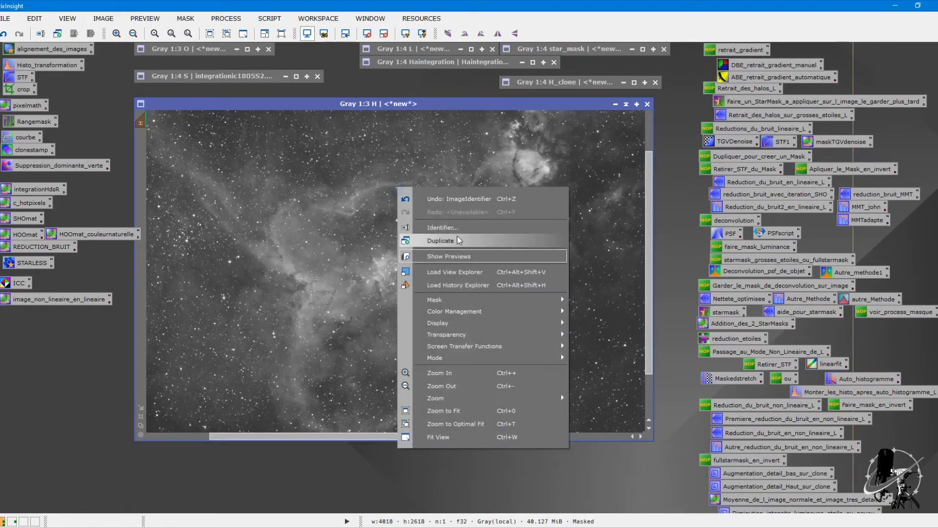
{"action": "left_click", "coordinate": [453, 190]}
{"action": "double_click", "coordinate": [559, 81]}
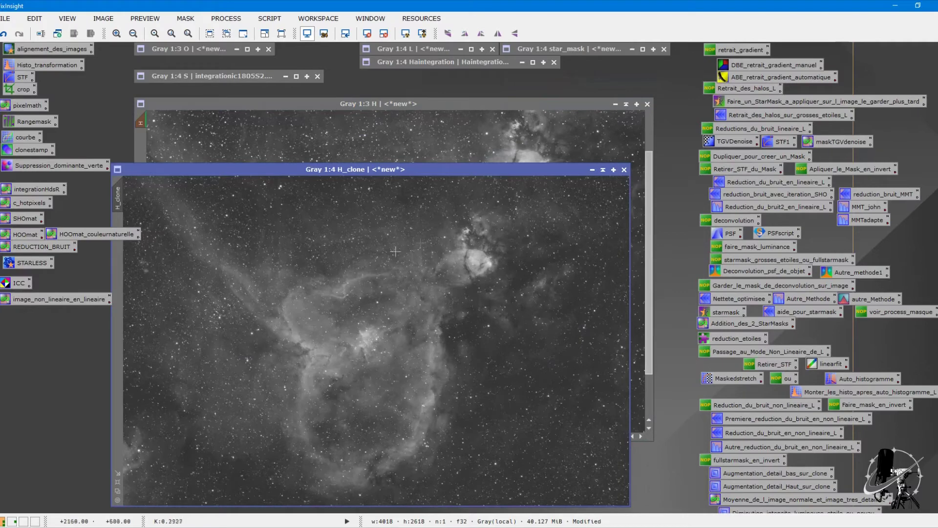
{"action": "left_click", "coordinate": [602, 170]}
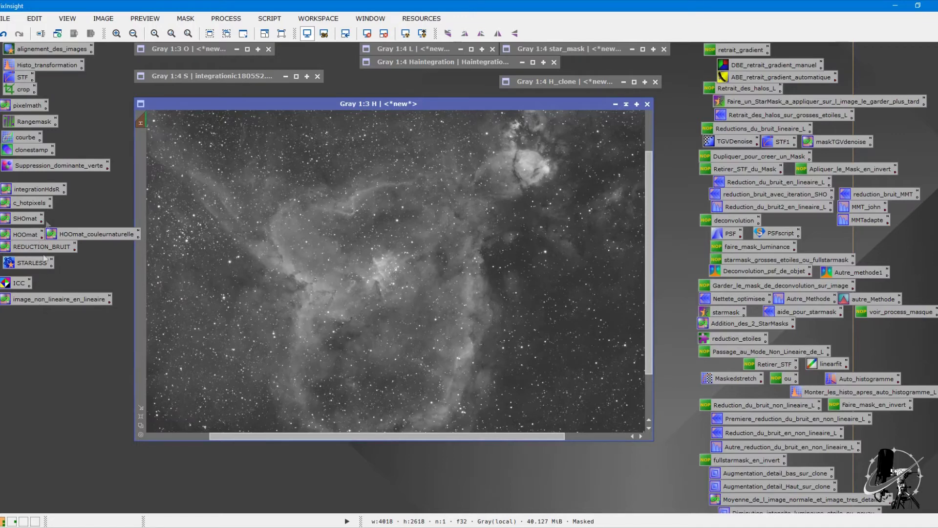
Apply the saved REDUCTION_BRUIT PixelMath expression iif($T<0.065,$T+0.5*(median($T)-$T),$T) to the H image.
{"action": "double_click", "coordinate": [34, 248]}
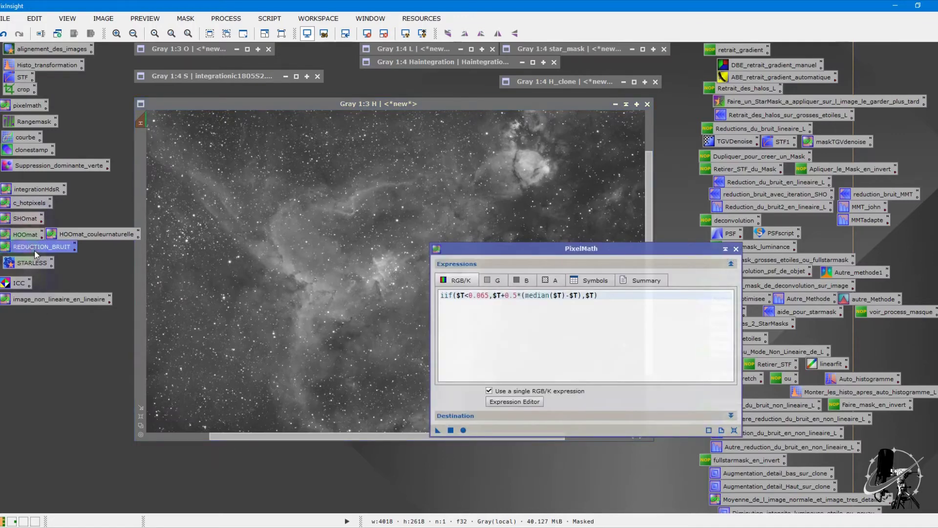
{"action": "left_click_drag", "start_coordinate": [542, 246], "coordinate": [725, 48]}
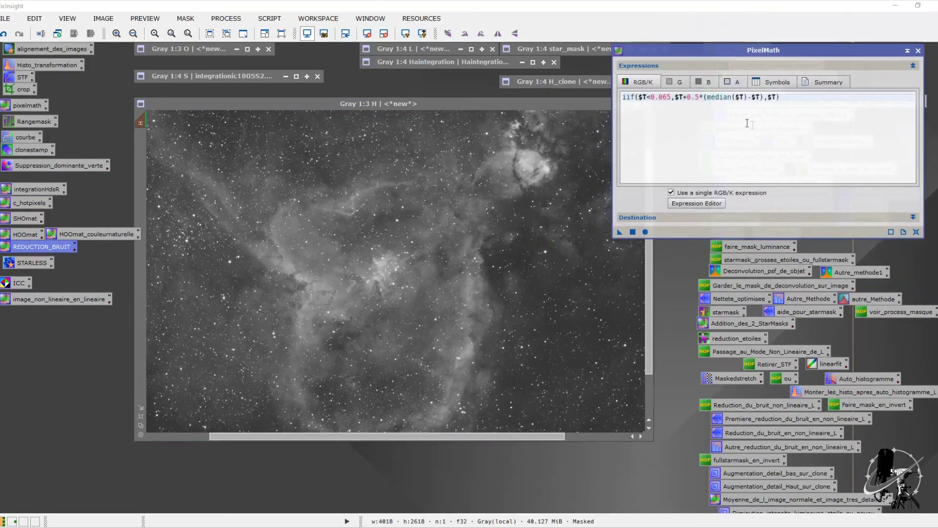
{"action": "scroll", "coordinate": [415, 165], "scroll_direction": "up", "scroll_amount": 3}
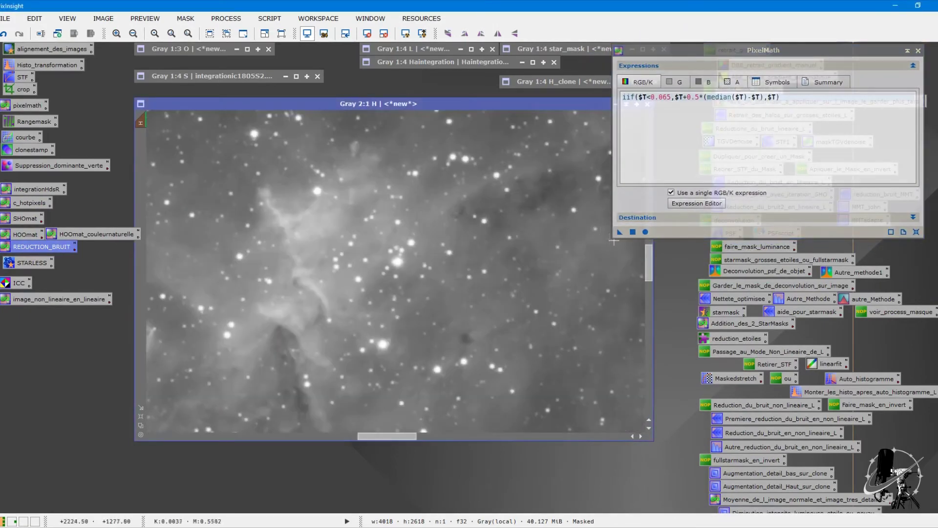
{"action": "left_click_drag", "start_coordinate": [620, 233], "coordinate": [298, 229]}
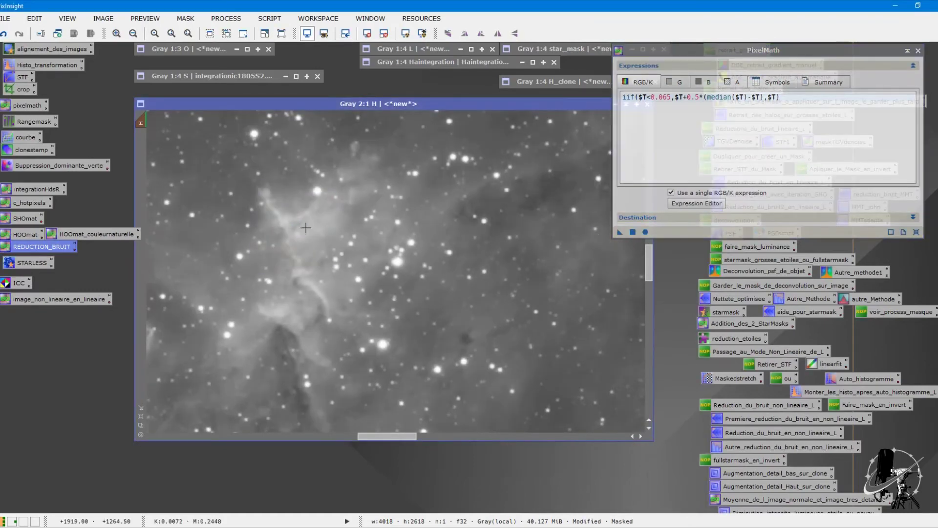
Examine the nebula core and dark background of H at close zoom for the effect of the PixelMath noise reduction.
{"action": "scroll", "coordinate": [378, 230], "scroll_direction": "down", "scroll_amount": 2}
{"action": "scroll", "coordinate": [399, 221], "scroll_direction": "down", "scroll_amount": 1}
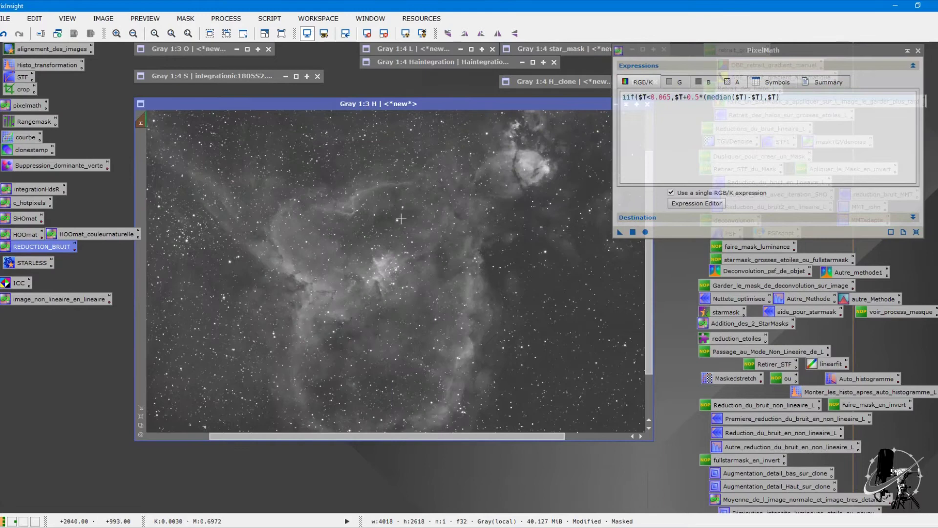
{"action": "scroll", "coordinate": [423, 315], "scroll_direction": "up", "scroll_amount": 3}
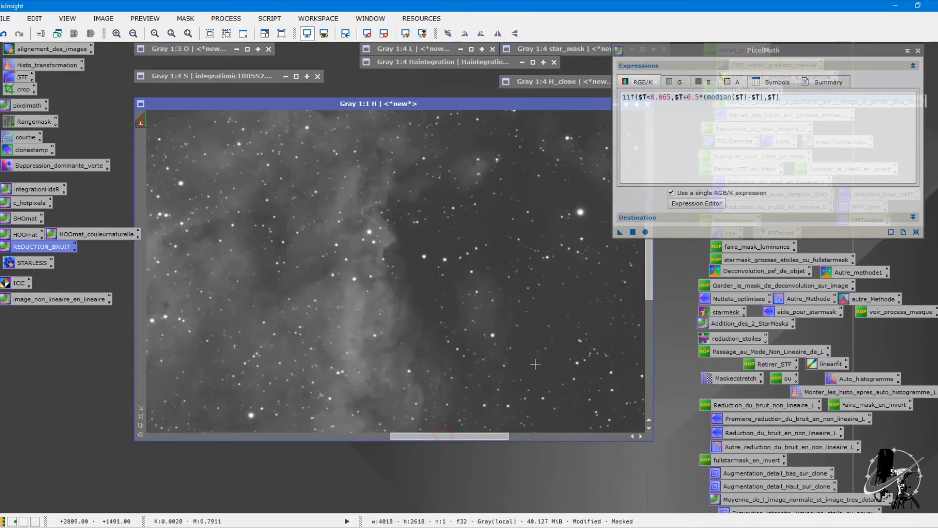
{"action": "scroll", "coordinate": [525, 366], "scroll_direction": "down", "scroll_amount": 4}
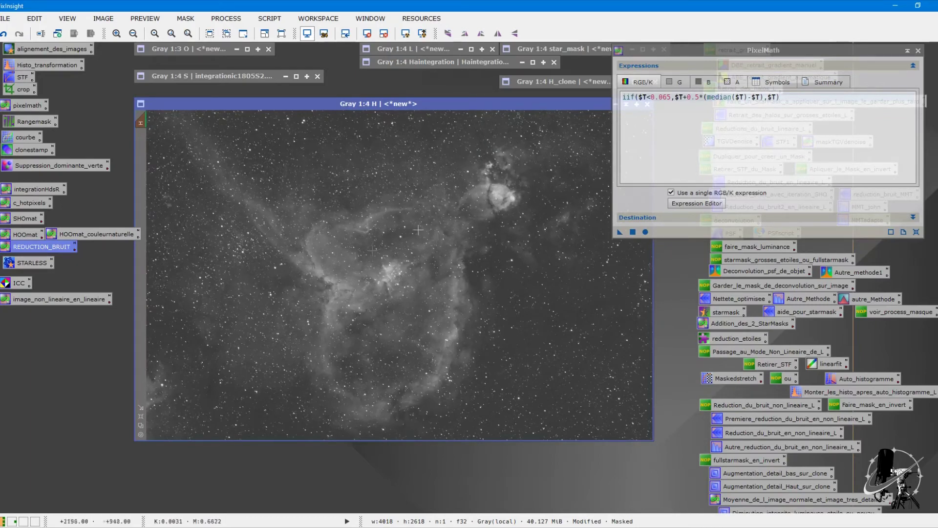
Duplicate the noise-reduced H image and move the copy clear of the original.
{"action": "right_click", "coordinate": [359, 244]}
{"action": "left_click", "coordinate": [346, 235]}
{"action": "right_click", "coordinate": [320, 184]}
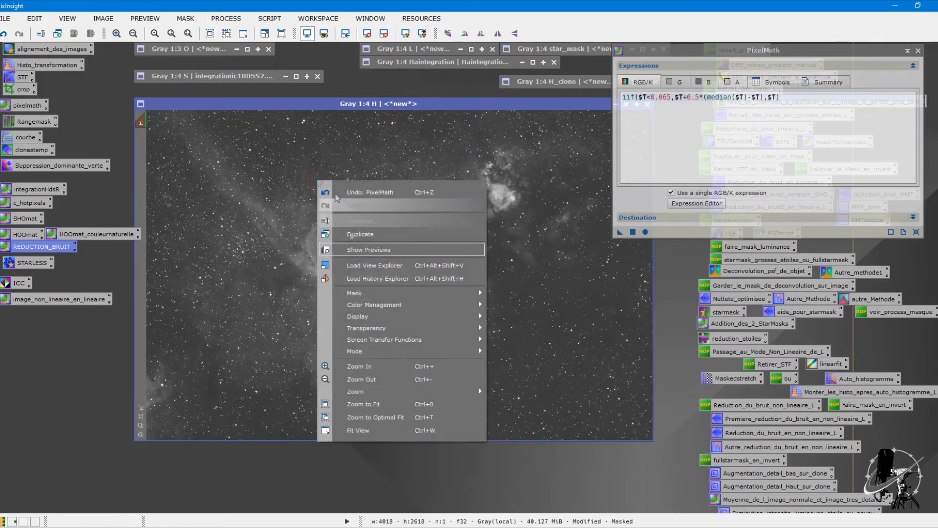
{"action": "left_click", "coordinate": [353, 238]}
{"action": "left_click_drag", "start_coordinate": [407, 97], "coordinate": [518, 310]}
{"action": "left_click", "coordinate": [409, 213]}
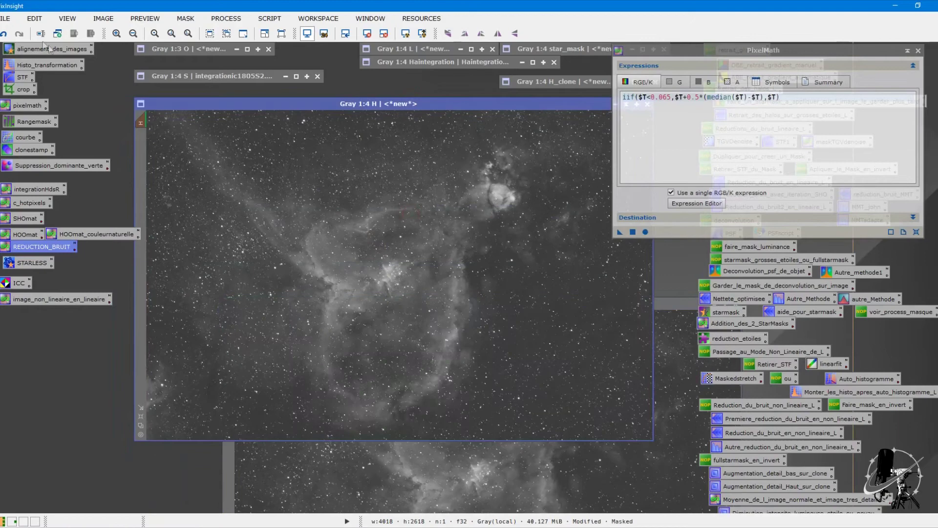
Undo the PixelMath noise reduction on H, close PixelMath and place H beside its new clone.
{"action": "left_click", "coordinate": [4, 33]}
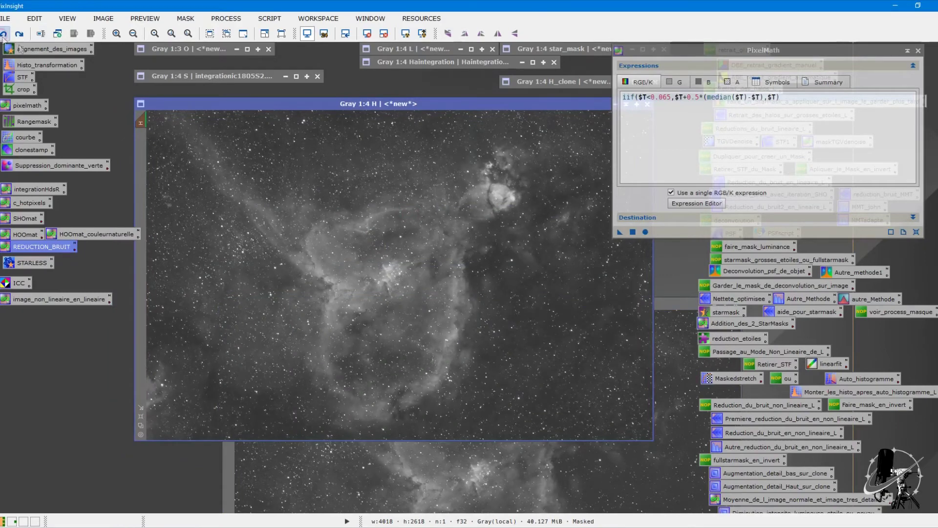
{"action": "left_click", "coordinate": [919, 50]}
{"action": "left_click_drag", "start_coordinate": [317, 104], "coordinate": [200, 126]}
{"action": "left_click_drag", "start_coordinate": [565, 300], "coordinate": [665, 127]}
{"action": "left_click", "coordinate": [293, 126]}
Compare H with and without the PixelMath noise reduction by redoing and undoing it, ending on the original state.
{"action": "left_click", "coordinate": [21, 34]}
{"action": "left_click", "coordinate": [21, 33]}
{"action": "left_click", "coordinate": [7, 35]}
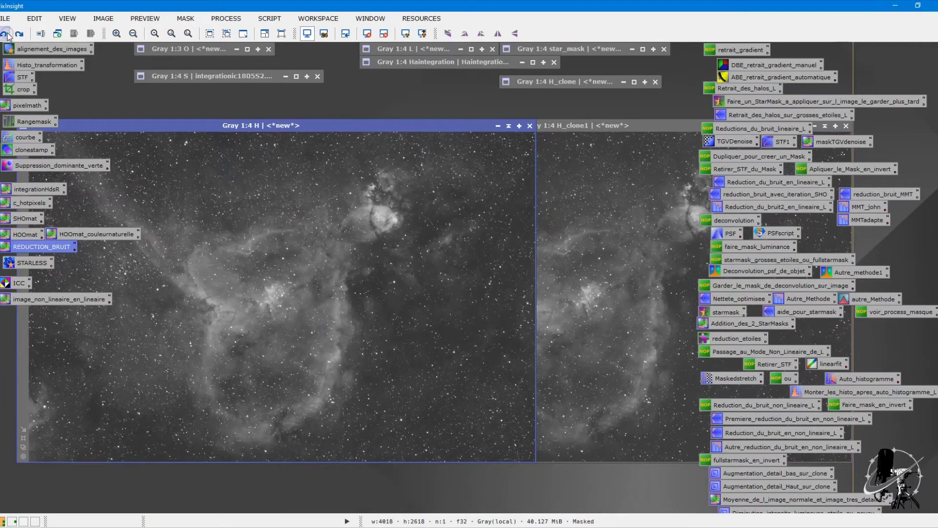
{"action": "left_click", "coordinate": [20, 36]}
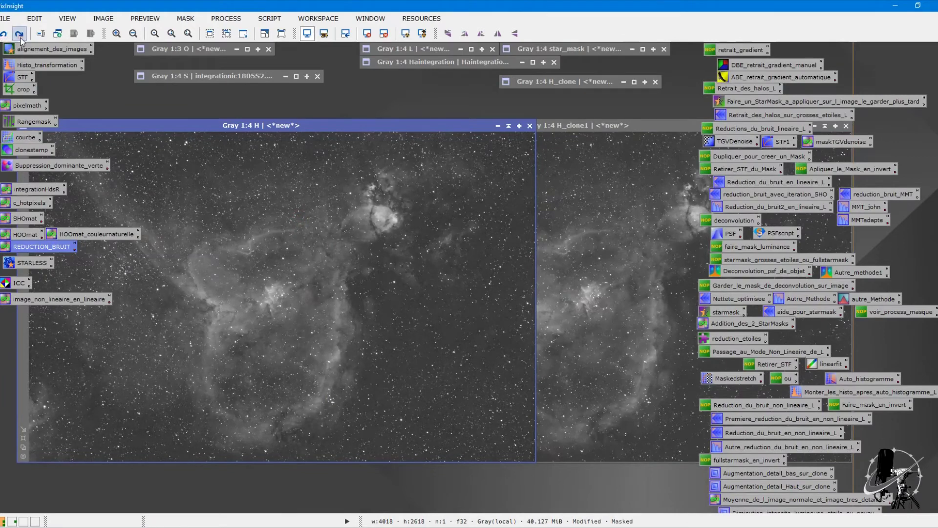
{"action": "left_click", "coordinate": [406, 37]}
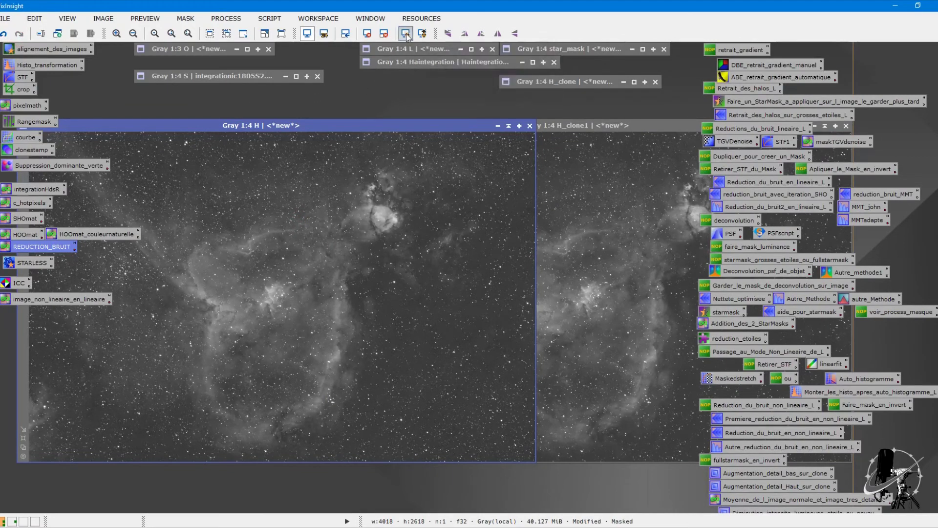
{"action": "left_click", "coordinate": [6, 34]}
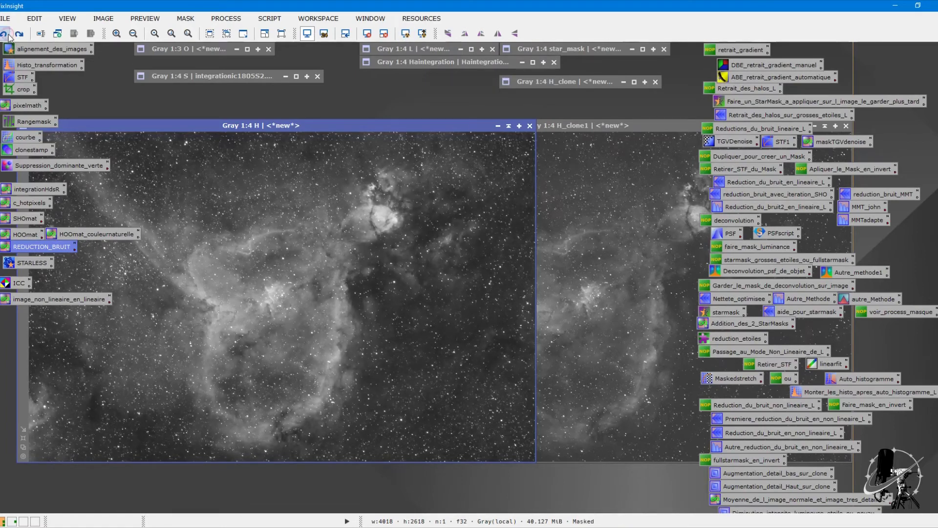
{"action": "left_click", "coordinate": [7, 34]}
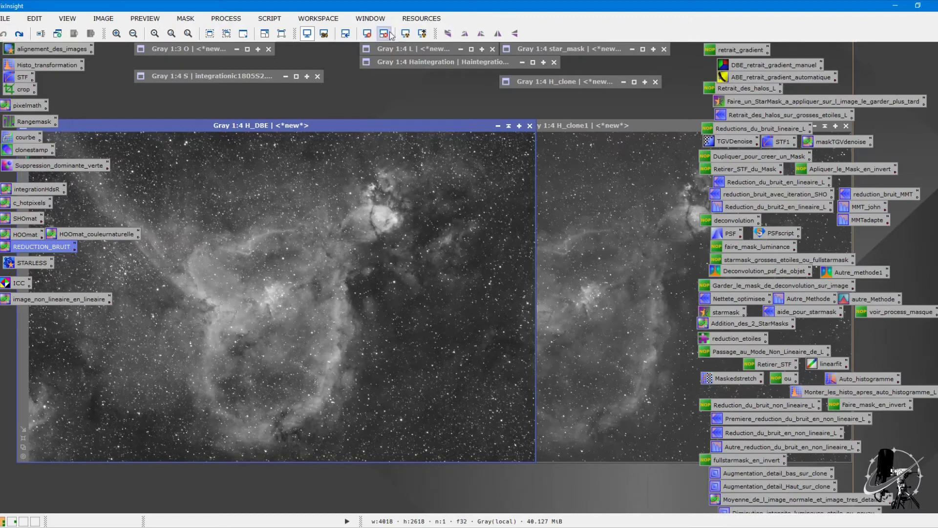
{"action": "left_click", "coordinate": [405, 33]}
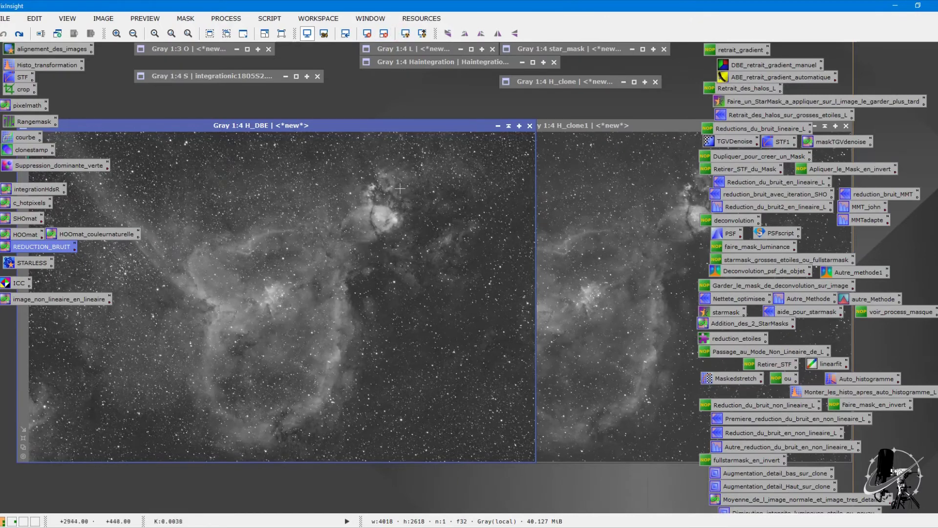
Rearrange the H_DBE and H_clone1 windows so both images can be compared.
{"action": "left_click_drag", "start_coordinate": [337, 125], "coordinate": [361, 125]}
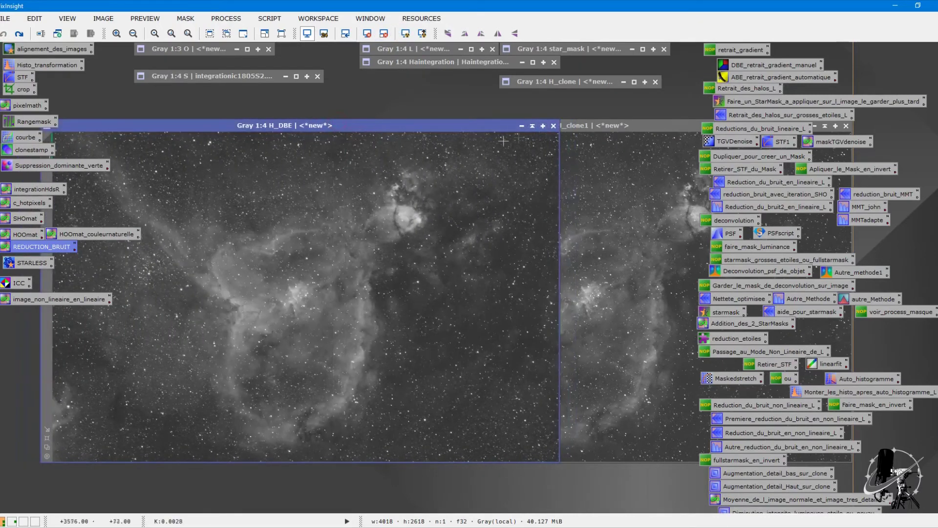
{"action": "left_click_drag", "start_coordinate": [583, 126], "coordinate": [524, 126]}
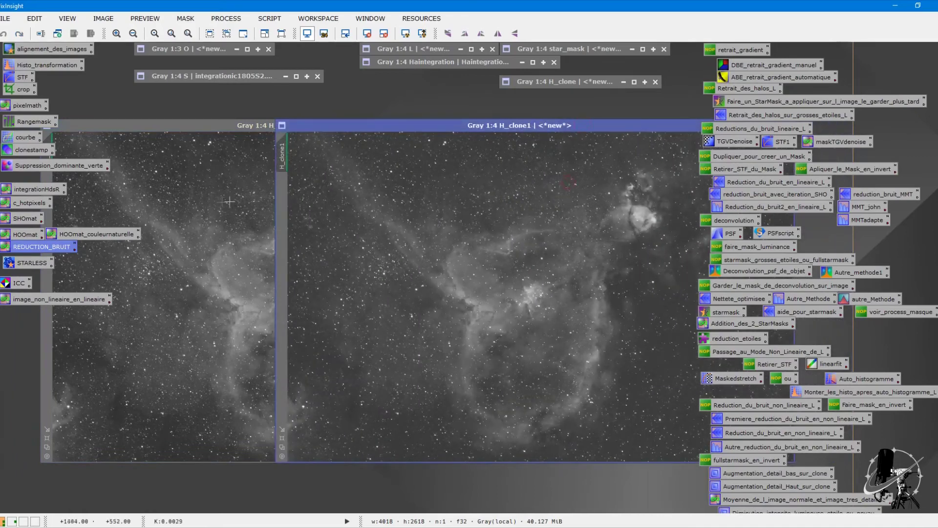
{"action": "left_click", "coordinate": [228, 200]}
{"action": "left_click", "coordinate": [603, 285]}
Open the blank pixelmath process in place of the REDUCTION_BRUIT one.
{"action": "double_click", "coordinate": [40, 248]}
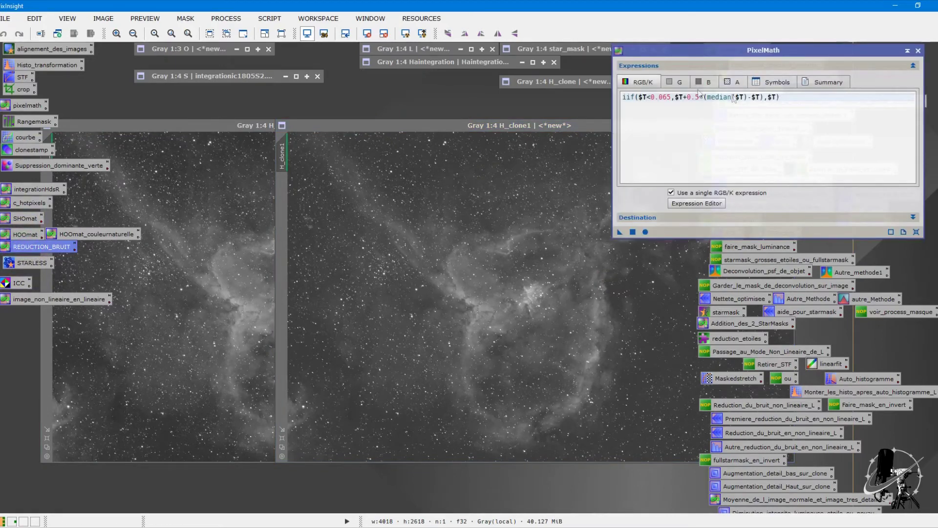
{"action": "left_click", "coordinate": [918, 50]}
{"action": "double_click", "coordinate": [34, 107]}
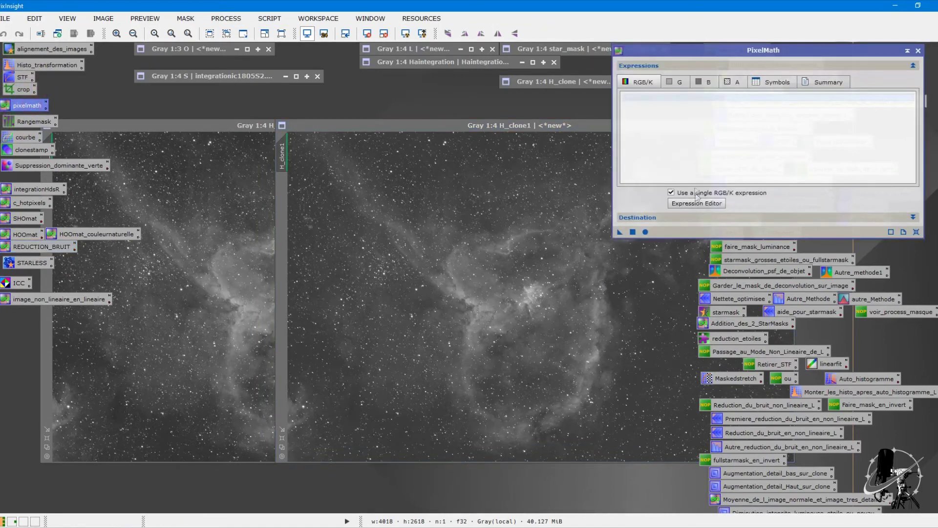
{"action": "left_click", "coordinate": [695, 204]}
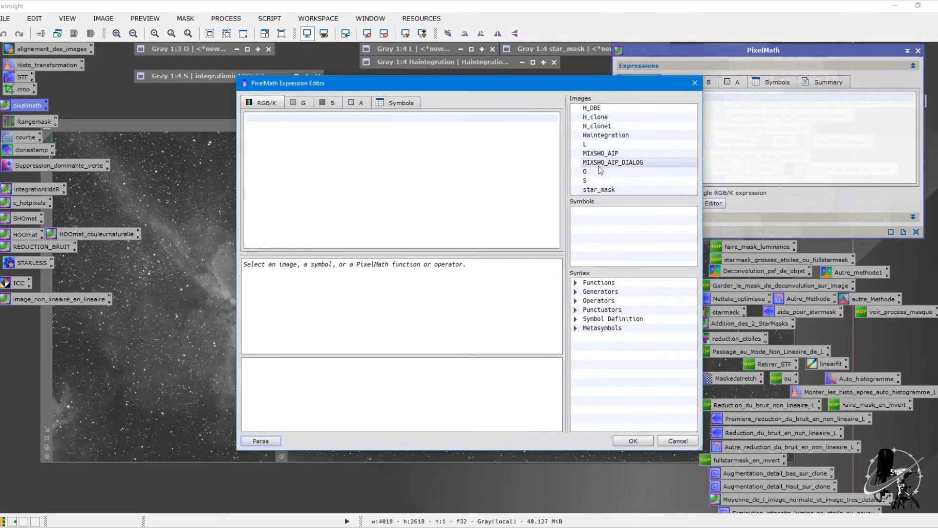
{"action": "double_click", "coordinate": [594, 110]}
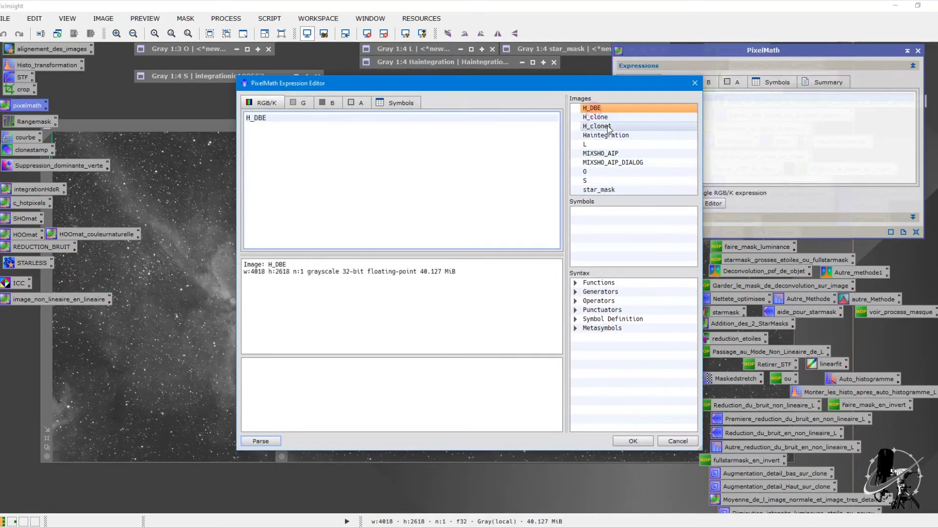
{"action": "left_click_drag", "start_coordinate": [493, 79], "coordinate": [490, 160]}
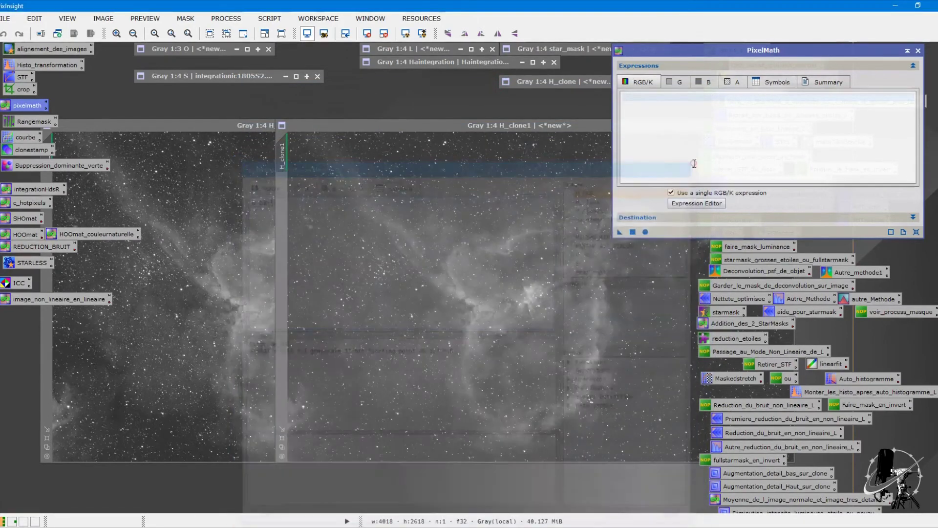
{"action": "left_click", "coordinate": [692, 163]}
Redo the last undone change on the H_DBE image.
{"action": "left_click", "coordinate": [195, 228]}
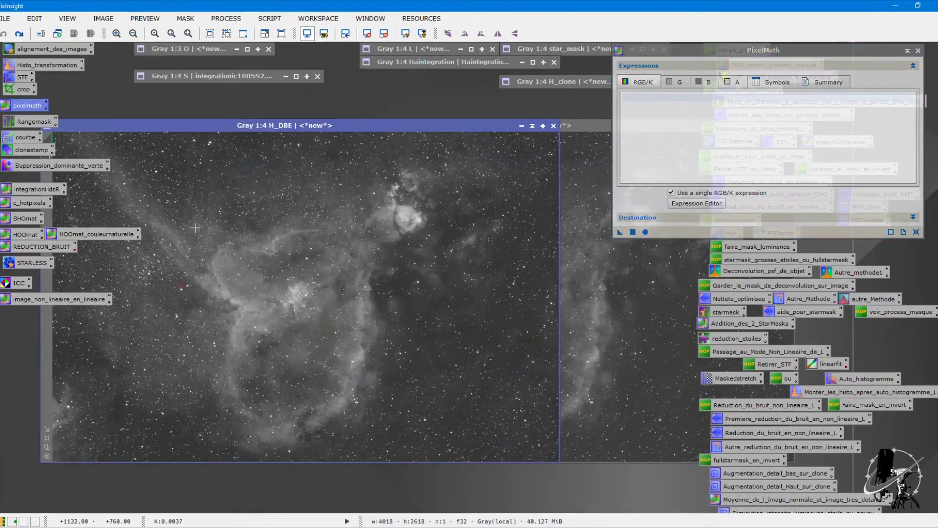
{"action": "left_click", "coordinate": [19, 34]}
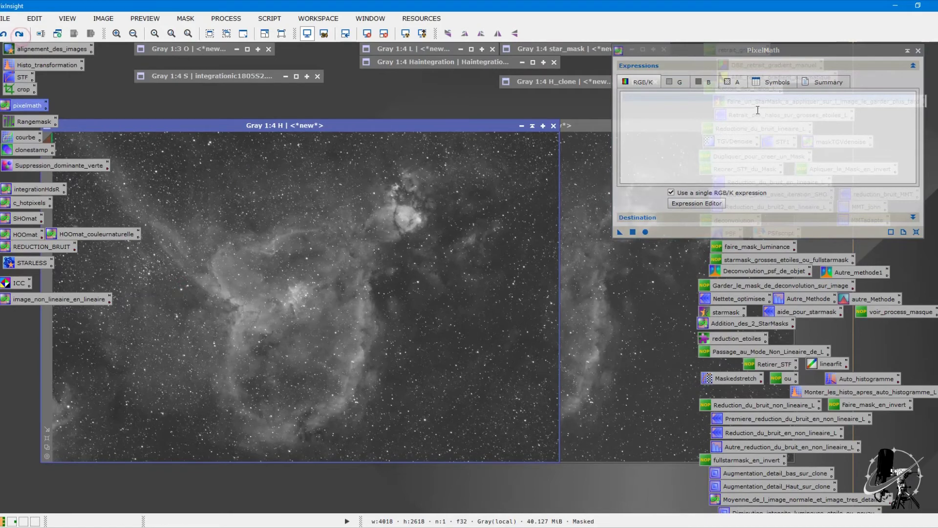
Build the PixelMath expression H*0.5+H_clone1*0.5 in the Expression Editor.
{"action": "left_click", "coordinate": [701, 204]}
{"action": "left_click", "coordinate": [591, 93]}
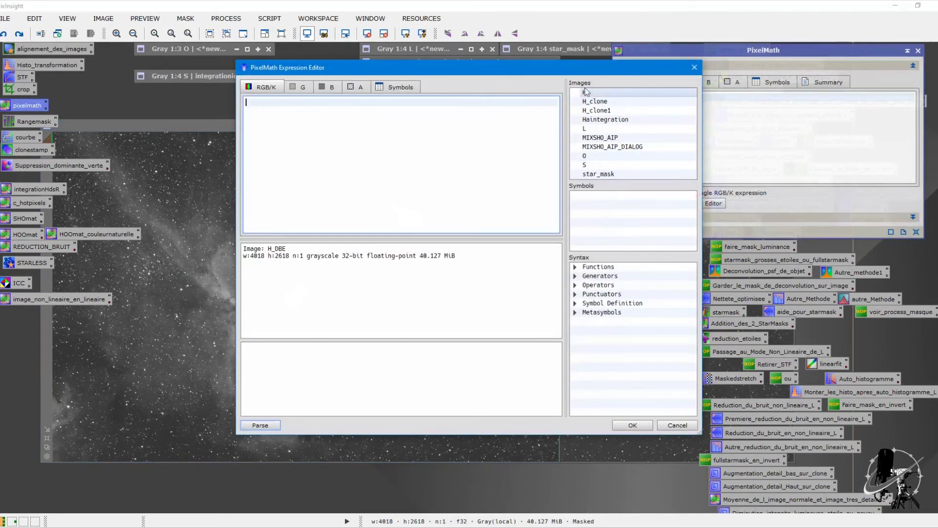
{"action": "double_click", "coordinate": [592, 94]}
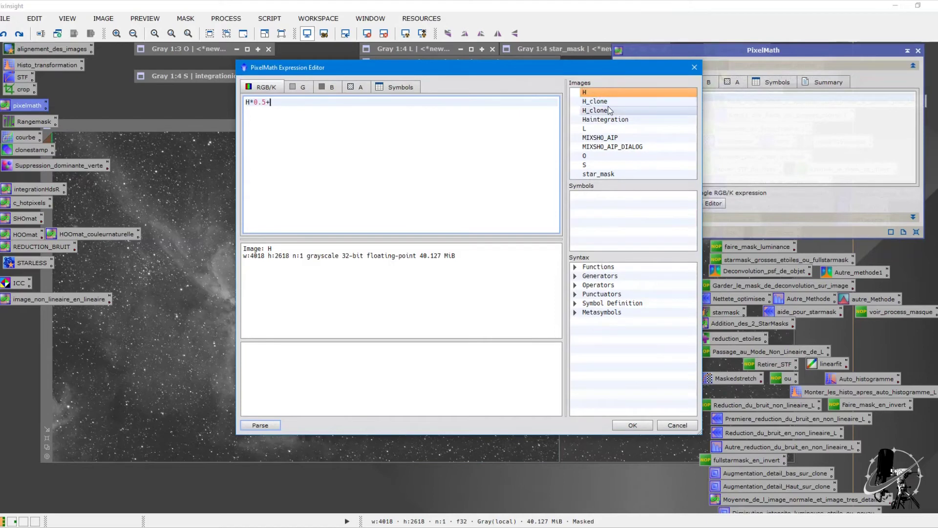
{"action": "left_click_drag", "start_coordinate": [598, 72], "coordinate": [611, 190]}
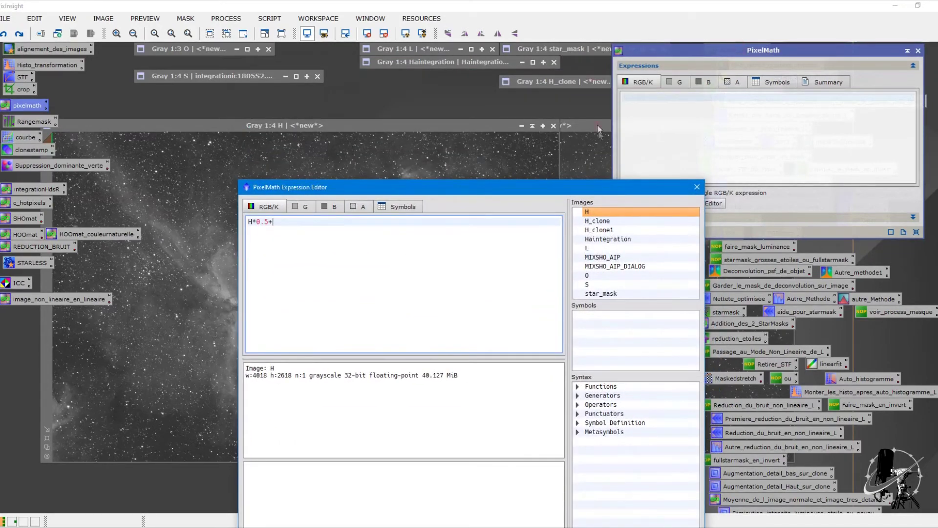
{"action": "double_click", "coordinate": [599, 229]}
{"action": "type", "text": "*"}
{"action": "left_click_drag", "start_coordinate": [510, 187], "coordinate": [607, 93]}
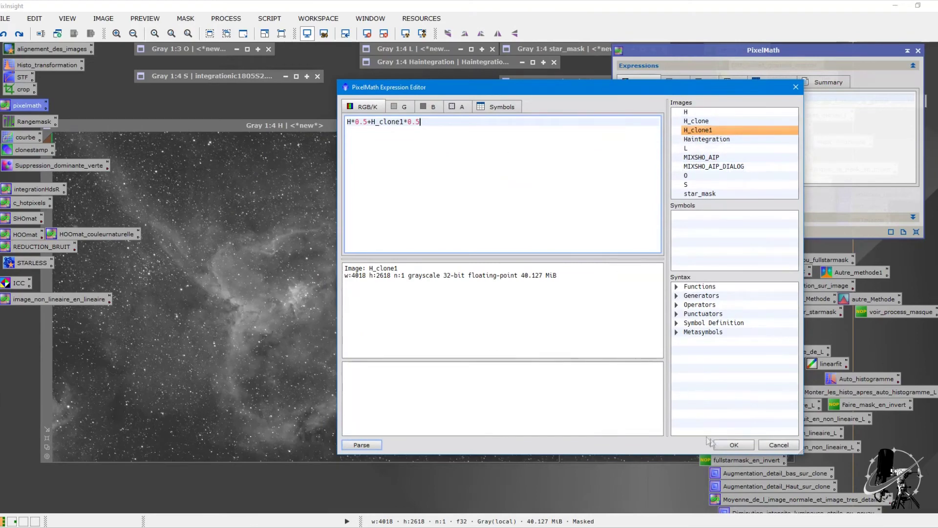
{"action": "left_click", "coordinate": [734, 445]}
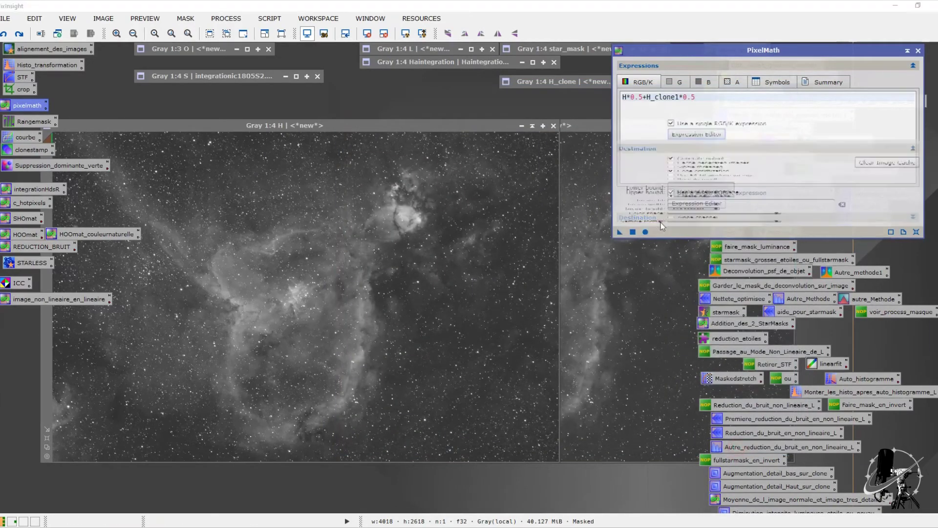
Apply the blend expression to H as a new image named integration, and auto-stretch the resulting image.
{"action": "left_click", "coordinate": [661, 220]}
{"action": "left_click_drag", "start_coordinate": [620, 400], "coordinate": [540, 303]}
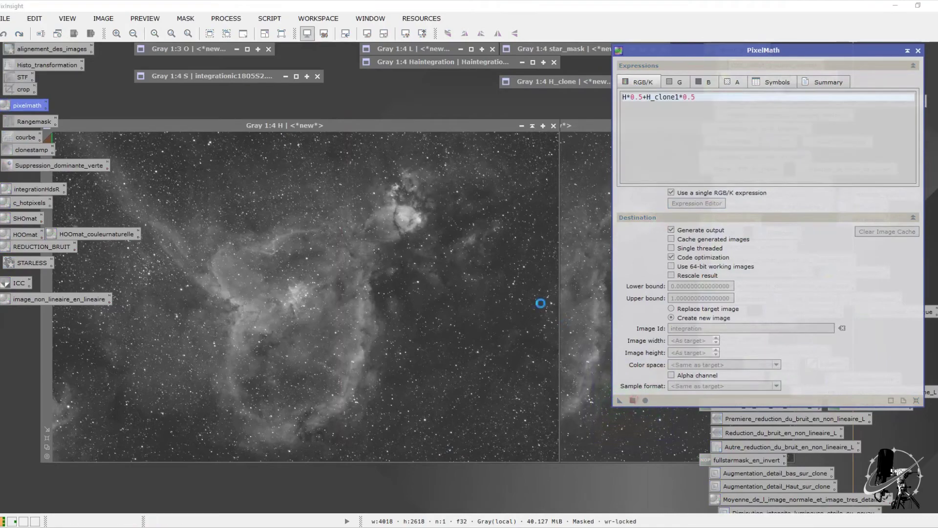
{"action": "left_click", "coordinate": [405, 33]}
{"action": "scroll", "coordinate": [485, 146], "scroll_direction": "up", "scroll_amount": 3}
{"action": "left_click_drag", "start_coordinate": [484, 116], "coordinate": [423, 154]}
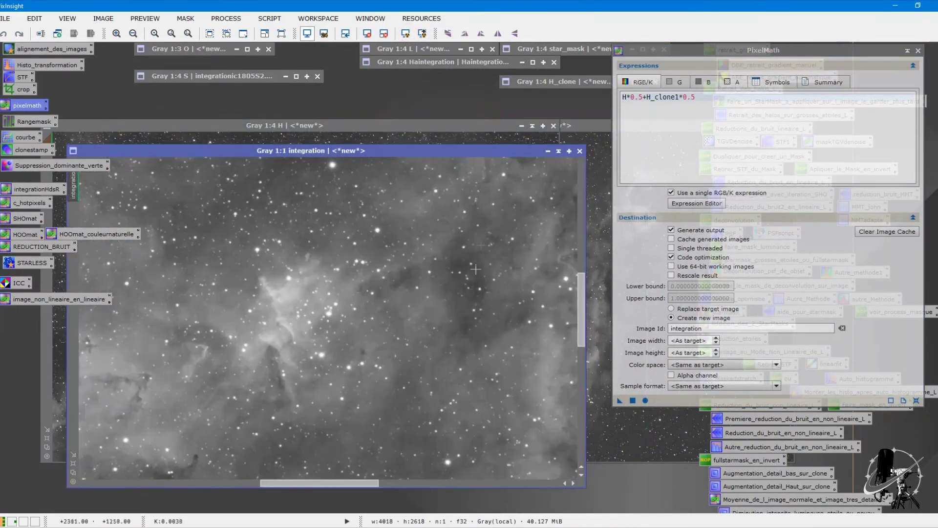
Examine the blended integration image at several zoom levels, and close it together with PixelMath.
{"action": "scroll", "coordinate": [439, 471], "scroll_direction": "up", "scroll_amount": 2}
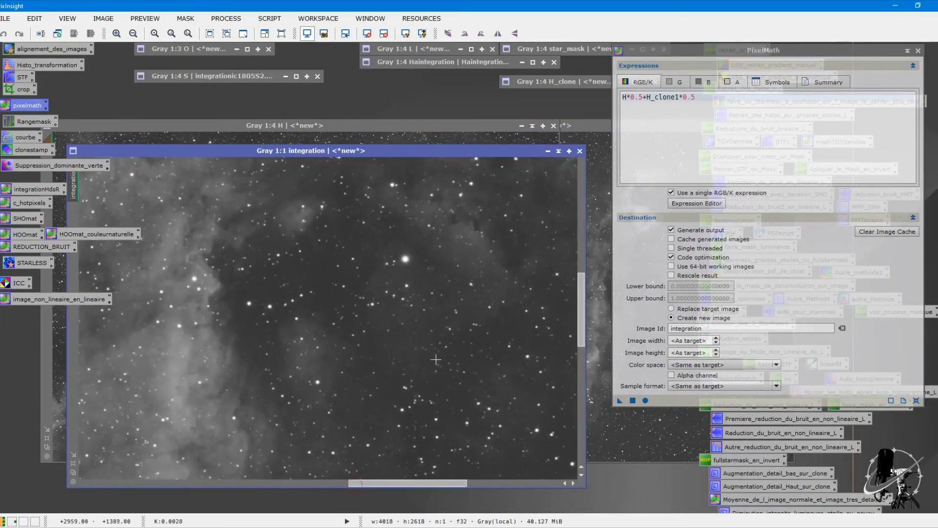
{"action": "scroll", "coordinate": [438, 358], "scroll_direction": "down", "scroll_amount": 3}
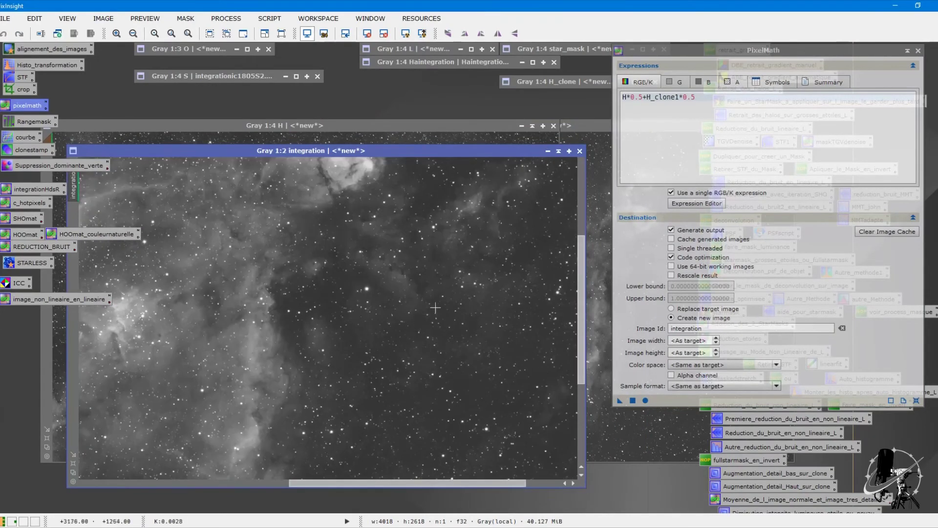
{"action": "scroll", "coordinate": [435, 307], "scroll_direction": "down", "scroll_amount": 1}
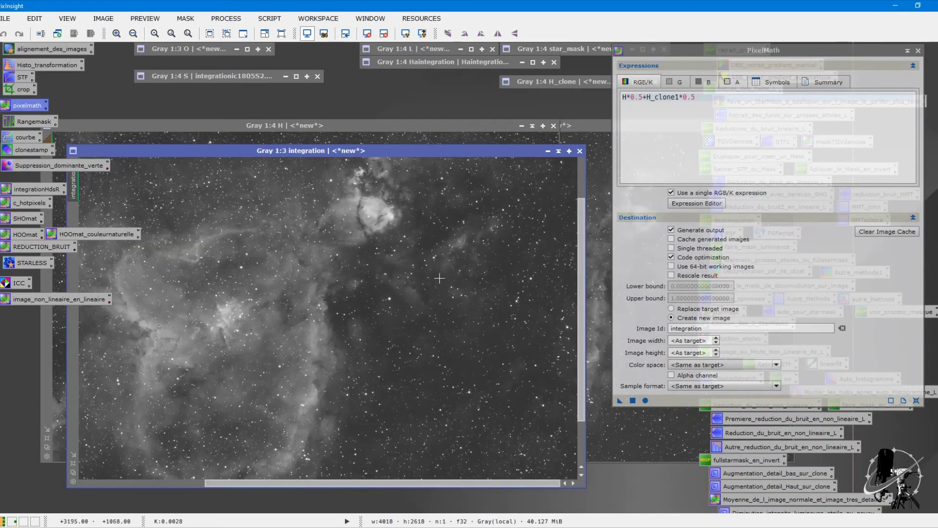
{"action": "left_click", "coordinate": [917, 49]}
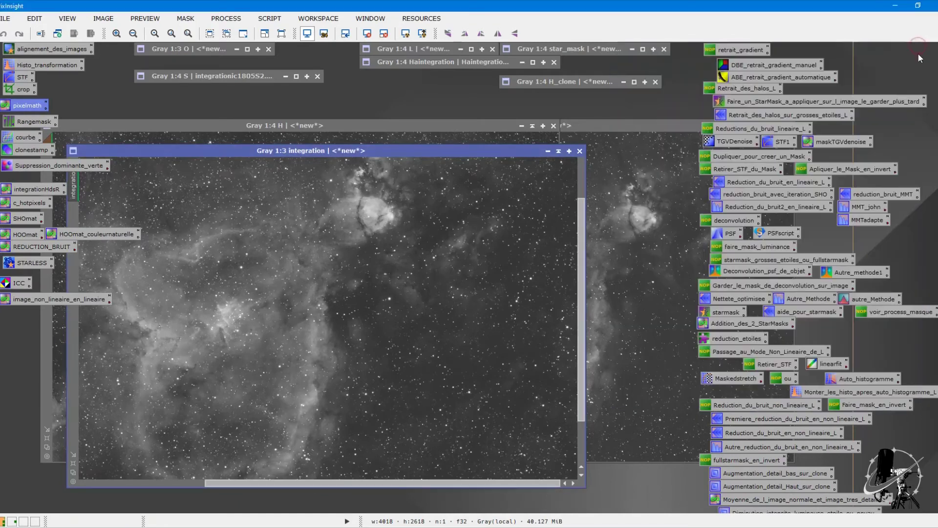
{"action": "left_click", "coordinate": [580, 152]}
Check the H image up close, collapse its window and reposition the H_clone1 window.
{"action": "scroll", "coordinate": [547, 163], "scroll_direction": "up", "scroll_amount": 2}
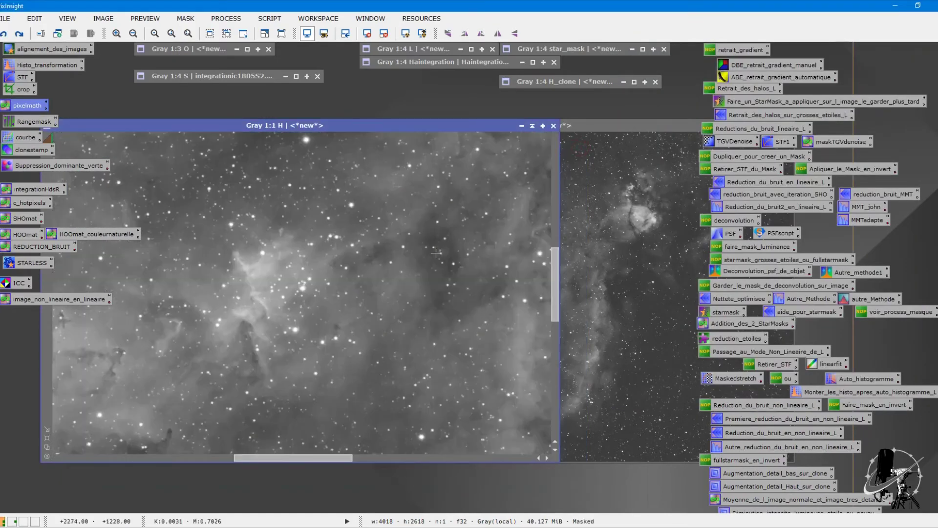
{"action": "scroll", "coordinate": [547, 163], "scroll_direction": "down", "scroll_amount": 1}
{"action": "left_click_drag", "start_coordinate": [602, 129], "coordinate": [461, 153]}
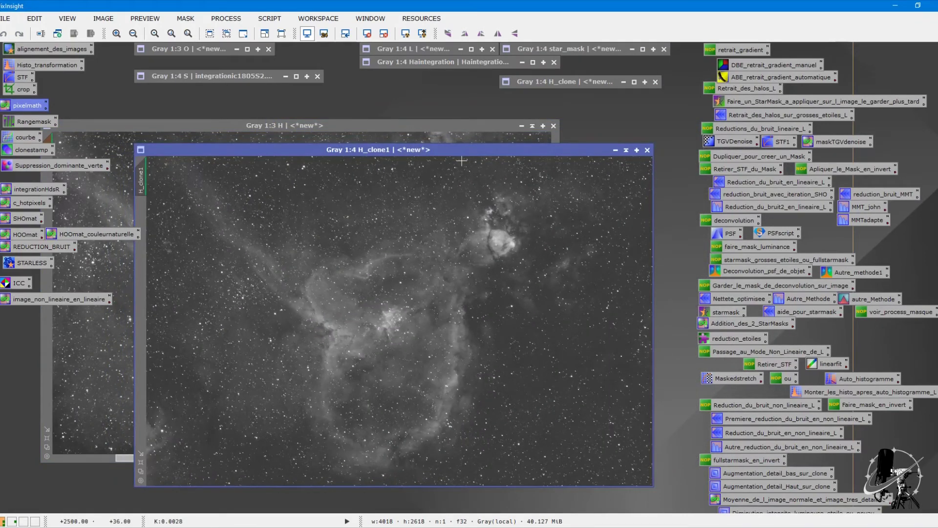
{"action": "left_click", "coordinate": [468, 140]}
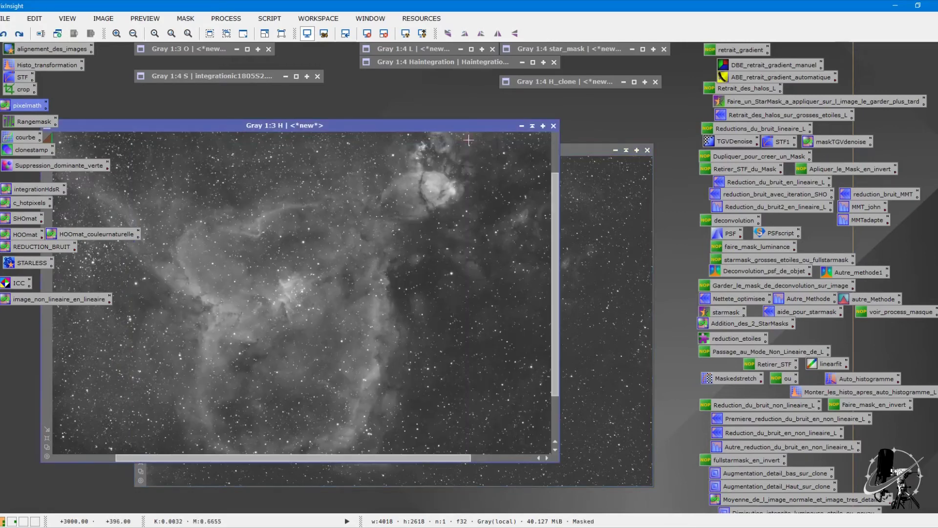
{"action": "left_click", "coordinate": [532, 126]}
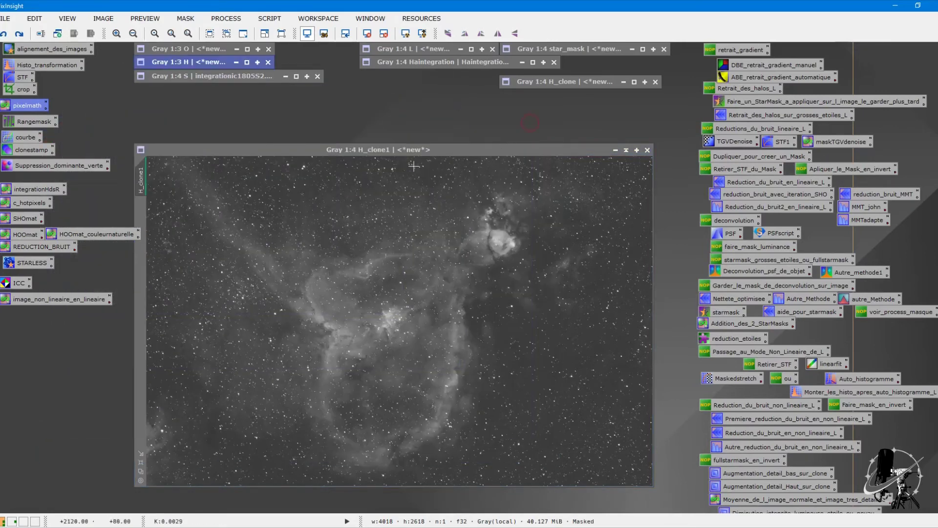
{"action": "left_click_drag", "start_coordinate": [420, 153], "coordinate": [417, 131]}
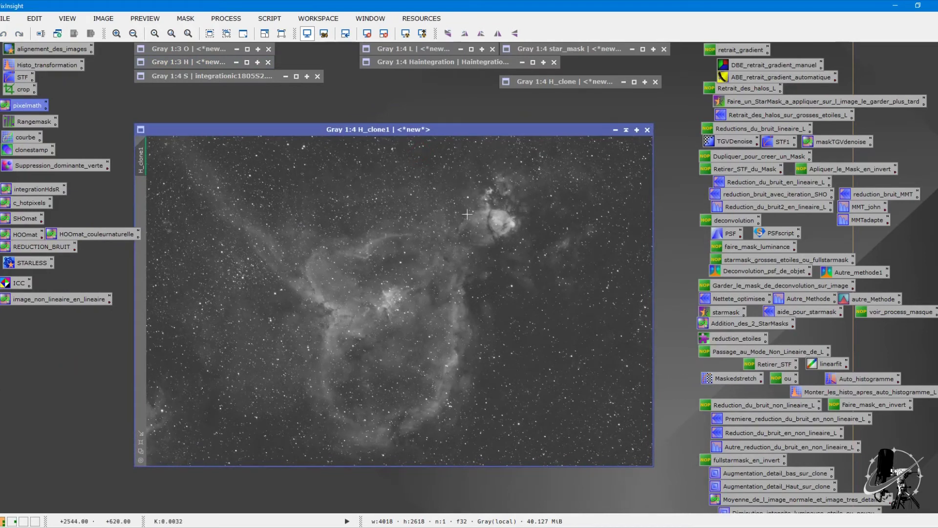
Duplicate the O image and run the DeLinear script on O_clone.
{"action": "double_click", "coordinate": [183, 49]}
{"action": "right_click", "coordinate": [252, 168]}
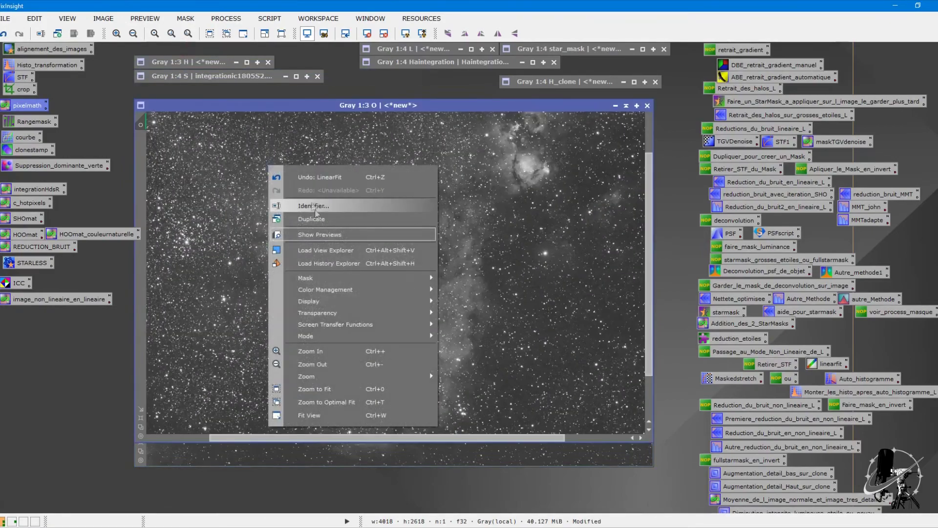
{"action": "left_click", "coordinate": [319, 219]}
{"action": "left_click_drag", "start_coordinate": [372, 130], "coordinate": [458, 145]}
{"action": "left_click", "coordinate": [266, 19]}
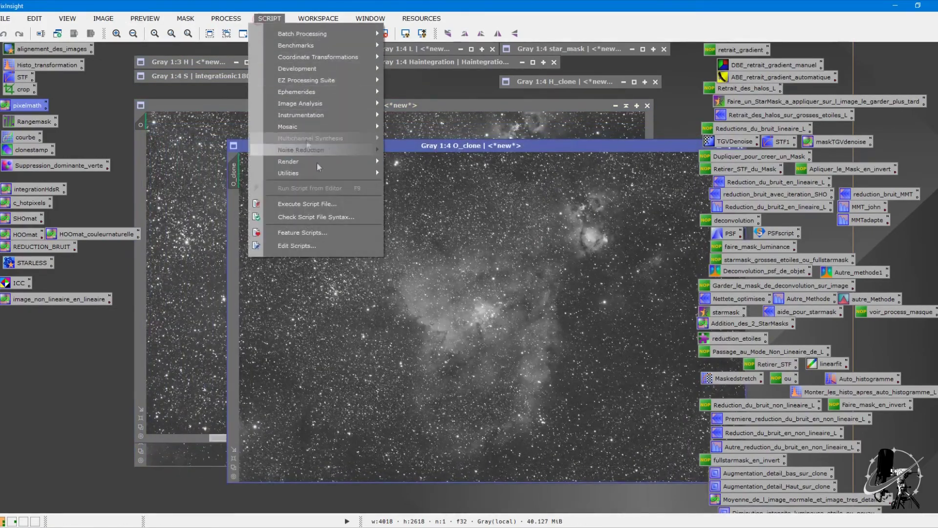
{"action": "mouse_move", "coordinate": [293, 173]}
{"action": "left_click", "coordinate": [432, 195]}
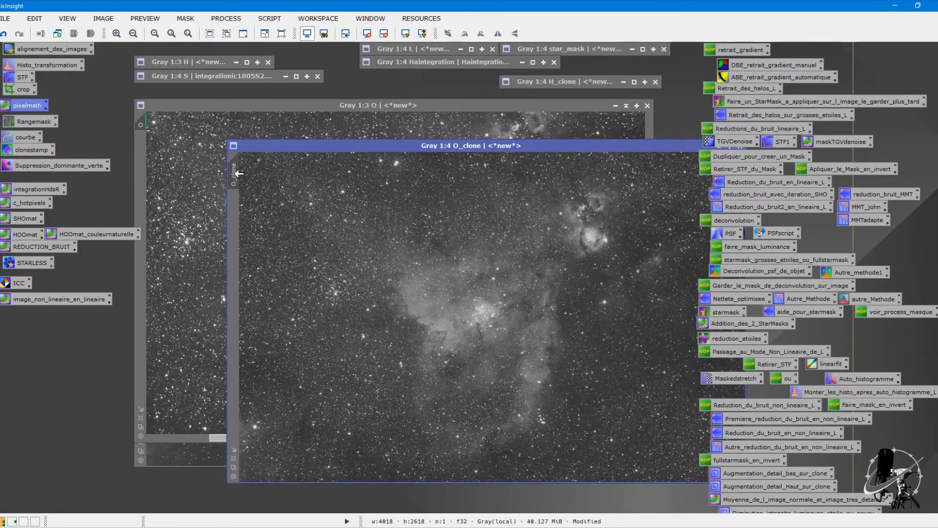
Apply O_clone as a mask on the O image, invert the mask and hide its overlay.
{"action": "left_click_drag", "start_coordinate": [157, 172], "coordinate": [142, 162]}
{"action": "left_click", "coordinate": [157, 168]}
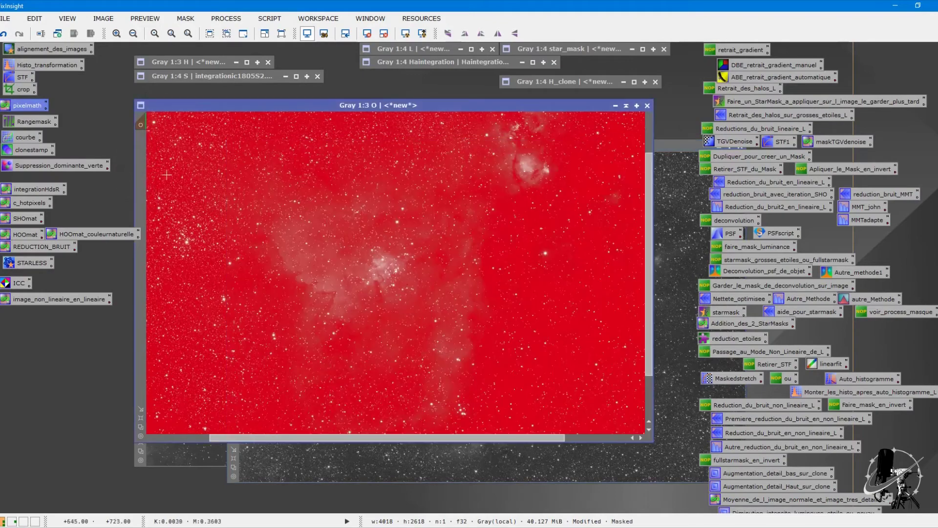
{"action": "key", "text": "ctrl+i"}
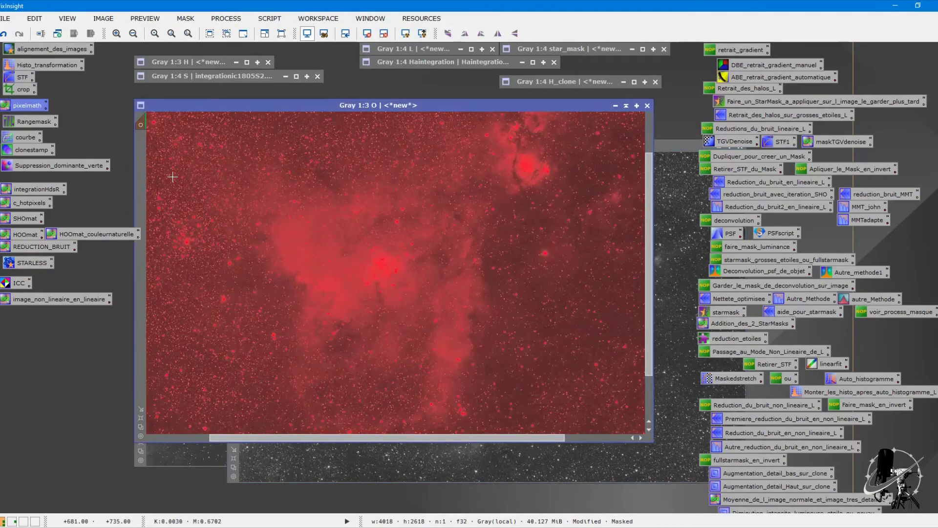
{"action": "key", "text": "ctrl+k"}
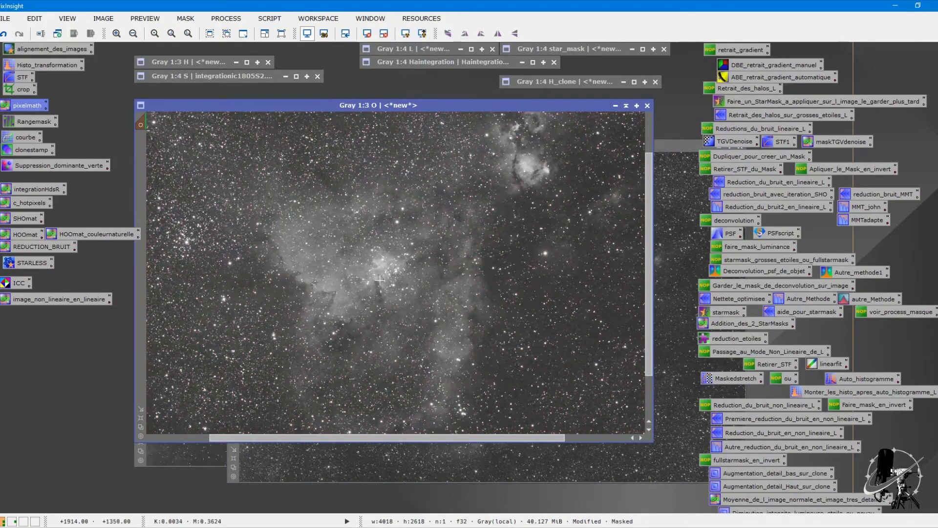
Apply the REDUCTION_BRUIT PixelMath noise reduction to the masked O image and check a dark background area up close.
{"action": "double_click", "coordinate": [48, 247]}
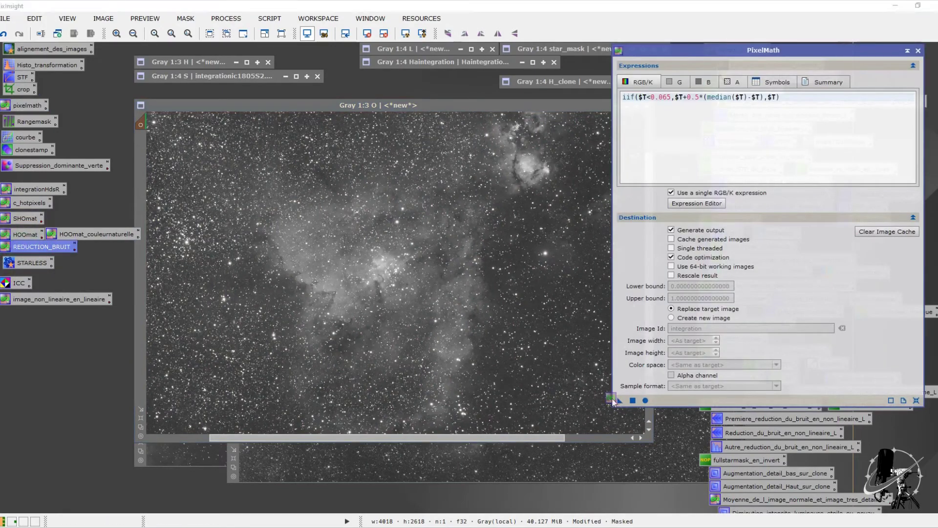
{"action": "left_click_drag", "start_coordinate": [619, 401], "coordinate": [535, 360]}
{"action": "scroll", "coordinate": [530, 283], "scroll_direction": "up", "scroll_amount": 3}
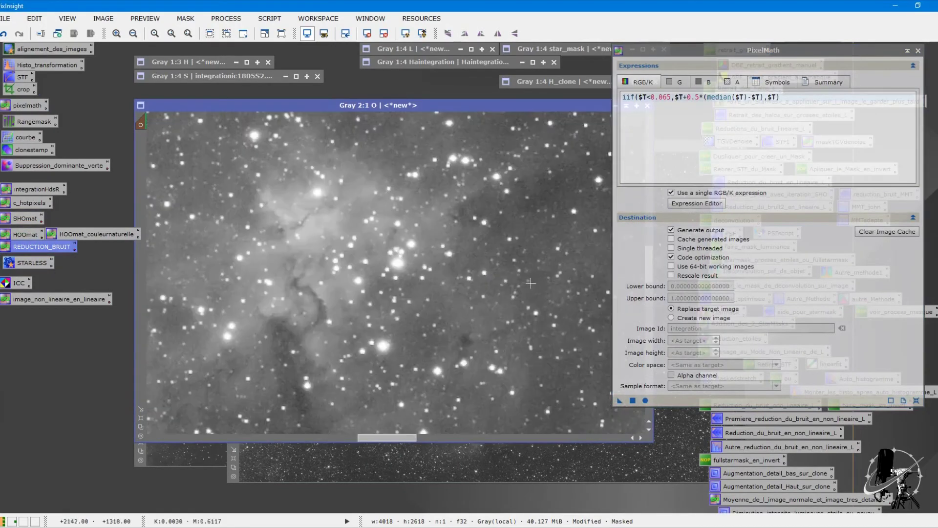
{"action": "left_click_drag", "start_coordinate": [406, 437], "coordinate": [473, 438]}
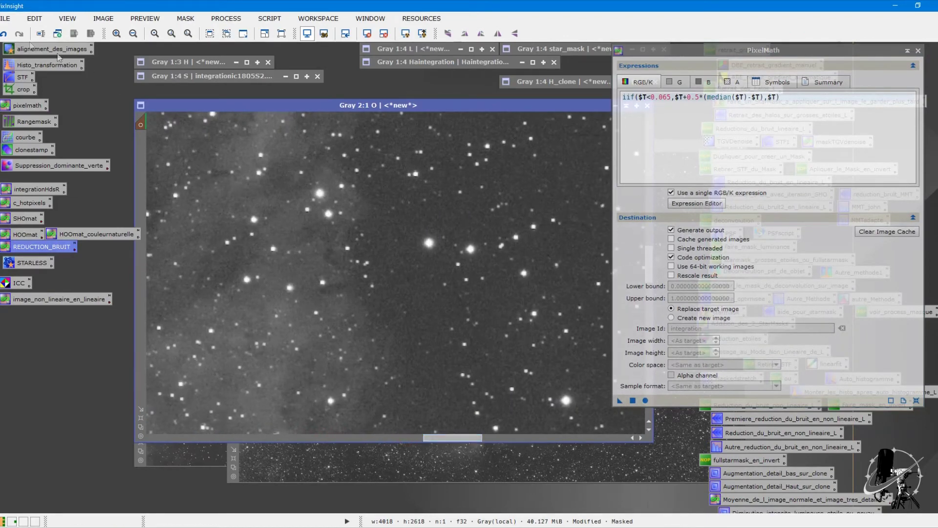
Compare O with and without the noise reduction by undoing and redoing it, ending with it applied, and close PixelMath.
{"action": "left_click", "coordinate": [4, 34]}
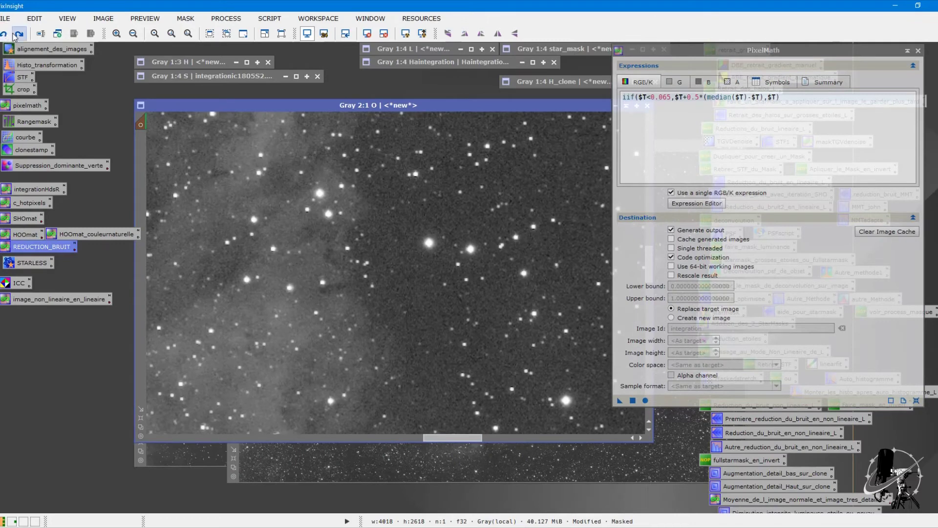
{"action": "left_click", "coordinate": [18, 34]}
{"action": "left_click", "coordinate": [6, 34]}
{"action": "left_click", "coordinate": [19, 34]}
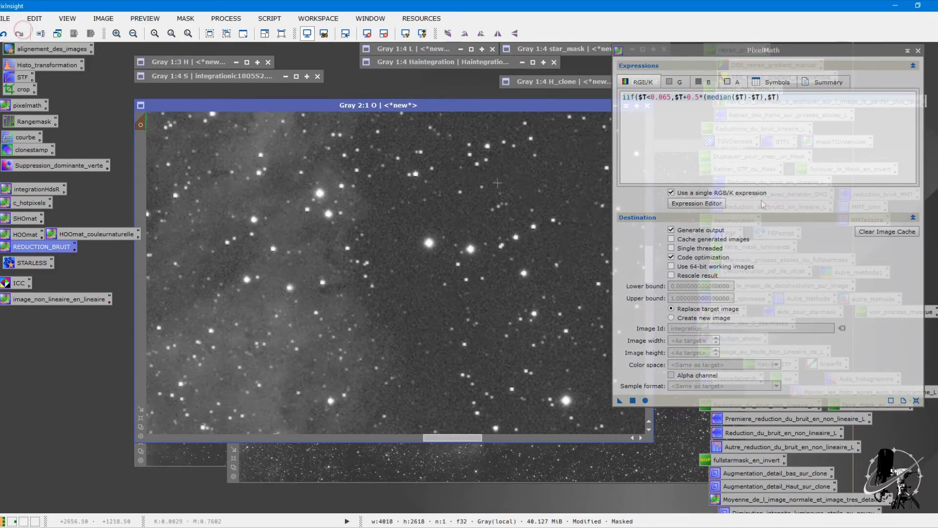
{"action": "left_click", "coordinate": [918, 51]}
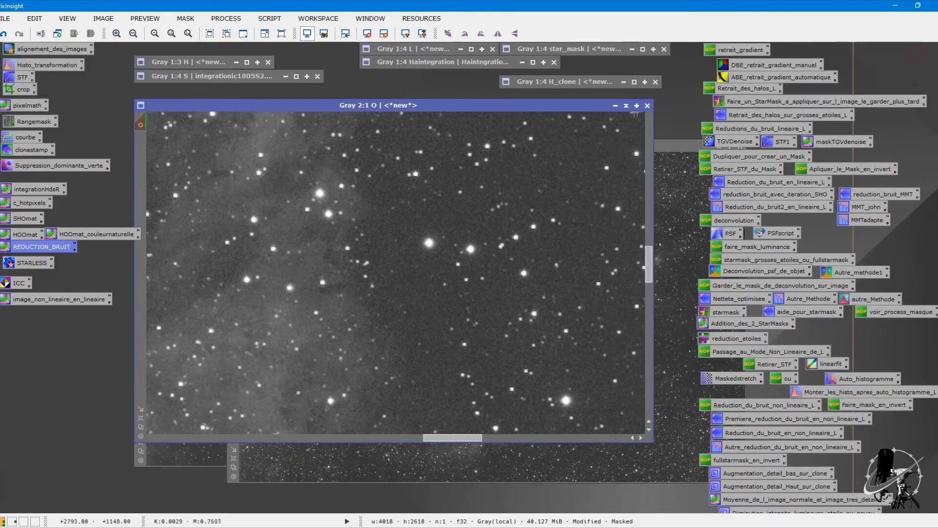
Collapse the O window and close O_clone without saving it.
{"action": "left_click", "coordinate": [626, 106]}
{"action": "left_click_drag", "start_coordinate": [668, 144], "coordinate": [491, 180]}
{"action": "left_click", "coordinate": [562, 180]}
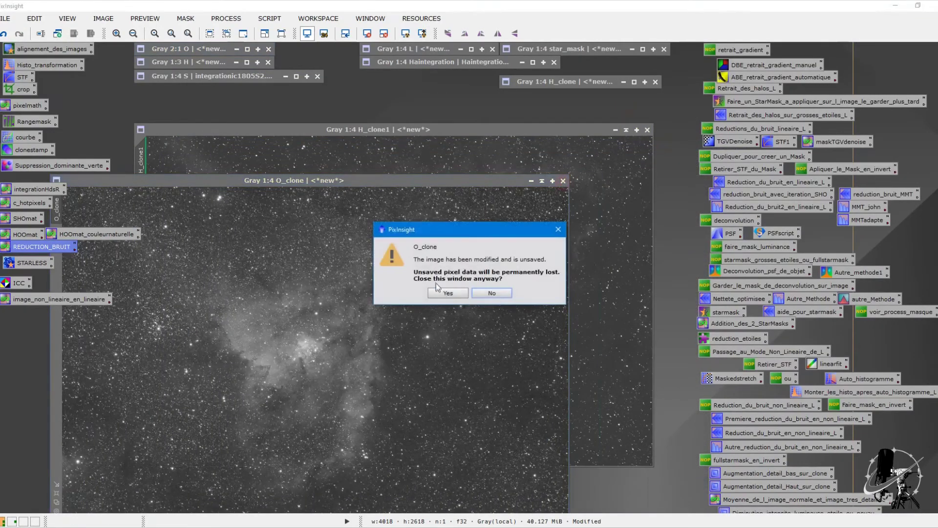
{"action": "left_click", "coordinate": [439, 292]}
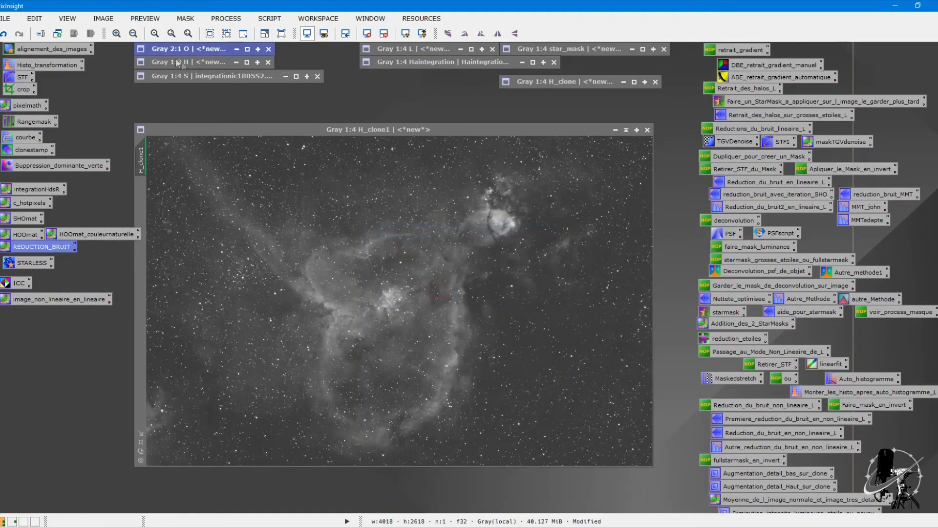
Duplicate the S image and run the DeLinear script on its clone.
{"action": "double_click", "coordinate": [181, 79]}
{"action": "right_click", "coordinate": [251, 156]}
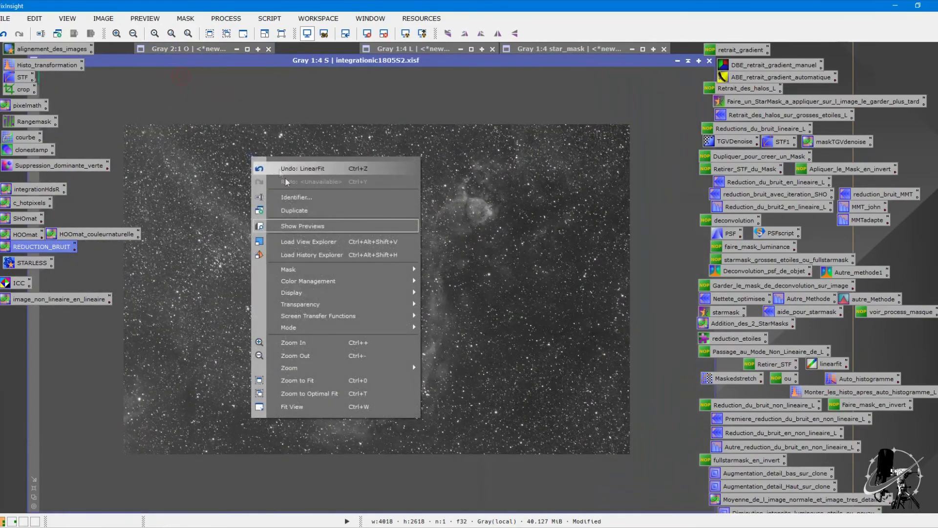
{"action": "left_click", "coordinate": [296, 209]}
{"action": "left_click", "coordinate": [269, 19]}
{"action": "mouse_move", "coordinate": [346, 171]}
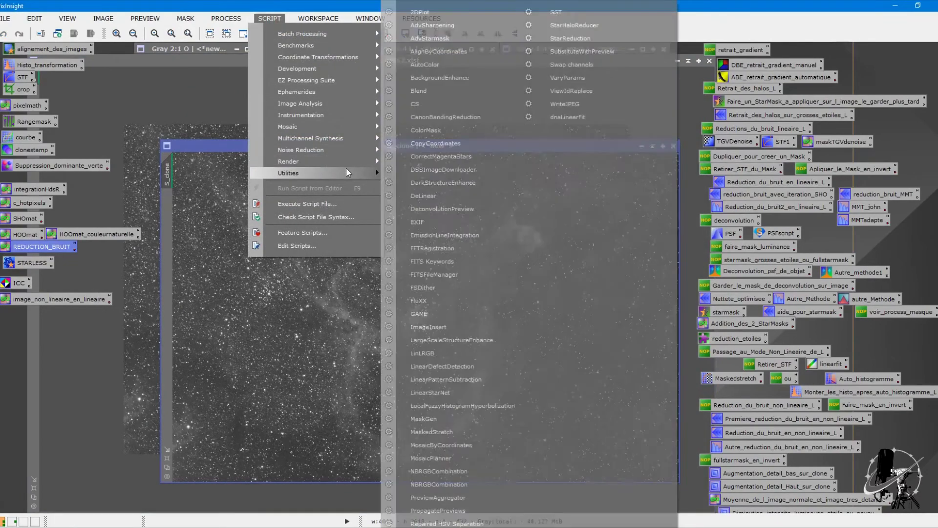
{"action": "left_click", "coordinate": [442, 192]}
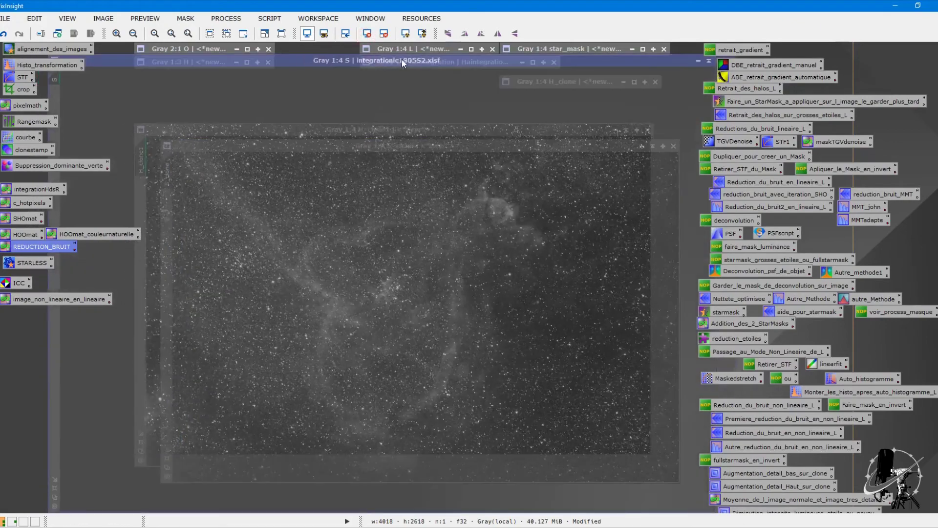
Apply S_clone as the mask of the S image and hide the red mask overlay.
{"action": "left_click_drag", "start_coordinate": [462, 143], "coordinate": [541, 212]}
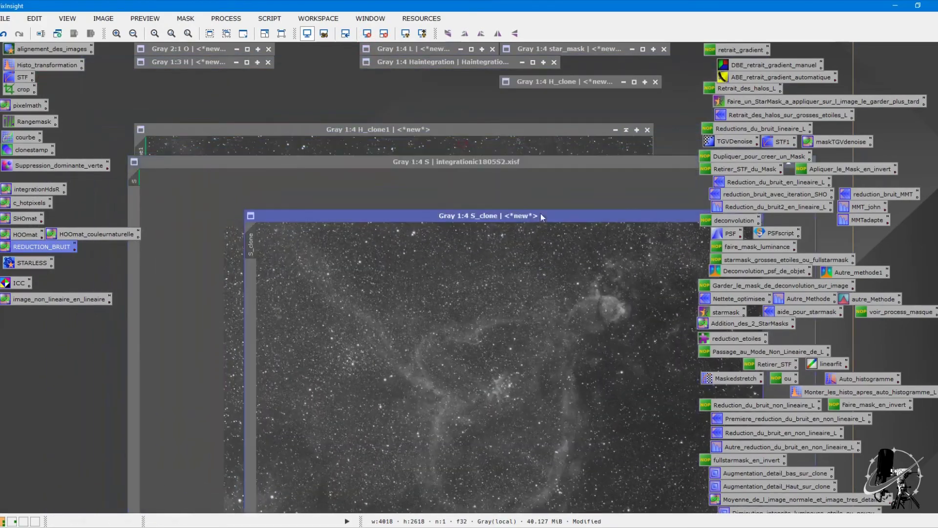
{"action": "left_click_drag", "start_coordinate": [250, 240], "coordinate": [134, 181]}
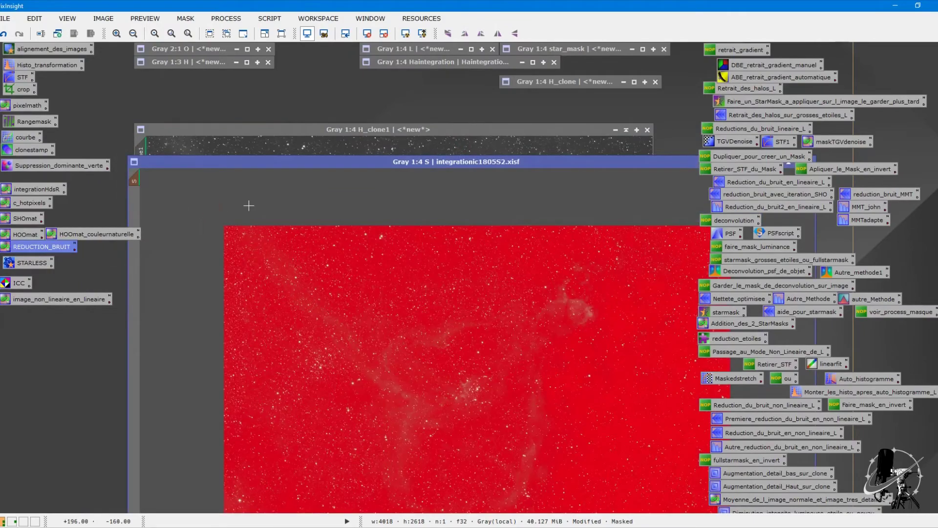
{"action": "key", "text": "ctrl+k"}
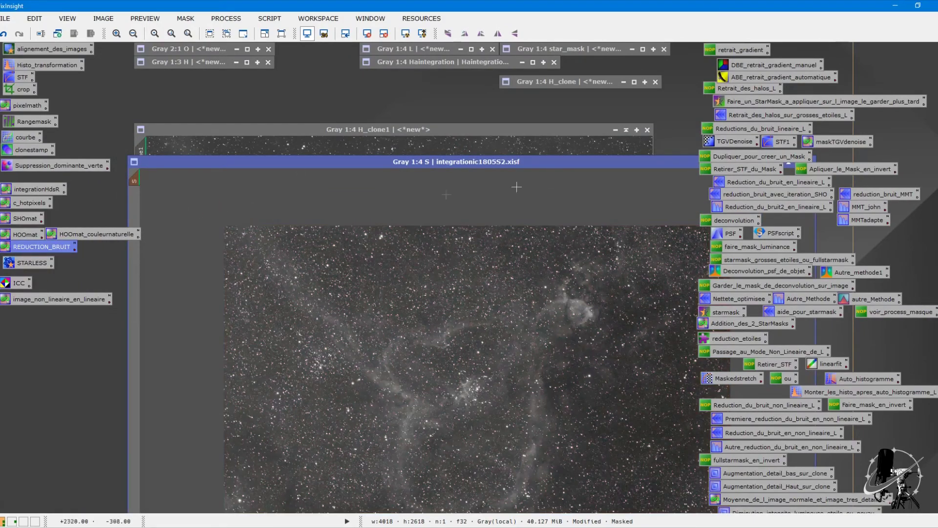
Apply the REDUCTION_BRUIT PixelMath noise reduction to the masked S image and close PixelMath.
{"action": "double_click", "coordinate": [25, 250]}
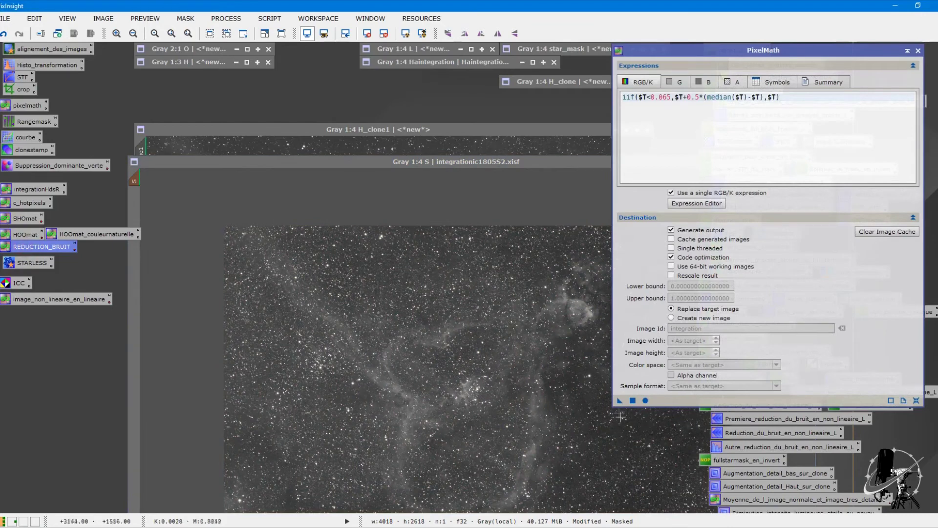
{"action": "left_click_drag", "start_coordinate": [620, 400], "coordinate": [544, 393]}
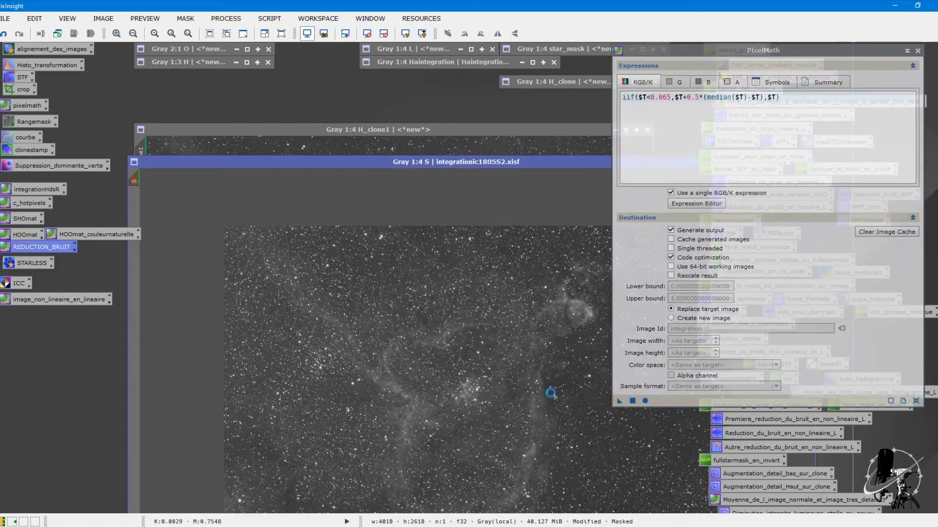
{"action": "left_click", "coordinate": [918, 50]}
Close S_clone without saving it, removing it as the mask of S.
{"action": "left_click_drag", "start_coordinate": [489, 161], "coordinate": [437, 260]}
{"action": "left_click_drag", "start_coordinate": [440, 215], "coordinate": [366, 199]}
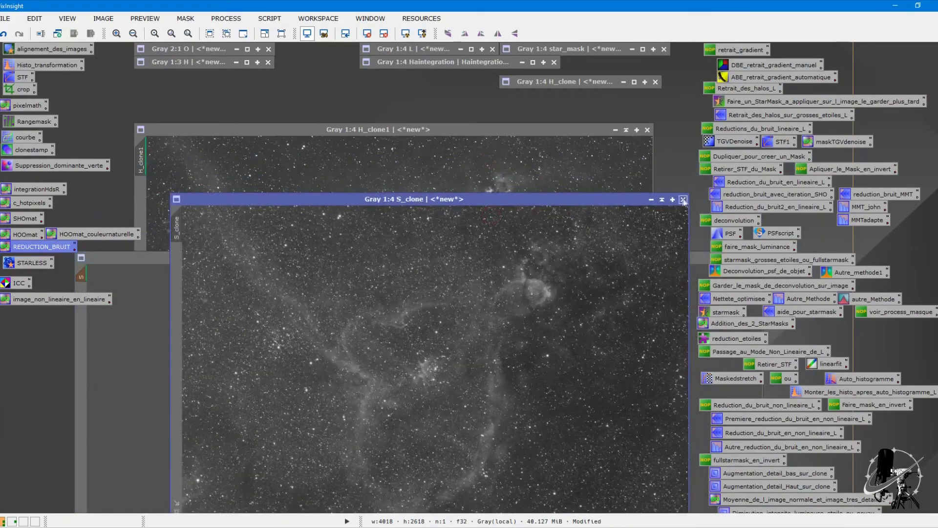
{"action": "left_click", "coordinate": [683, 200]}
{"action": "left_click", "coordinate": [459, 291]}
{"action": "left_click", "coordinate": [459, 291]}
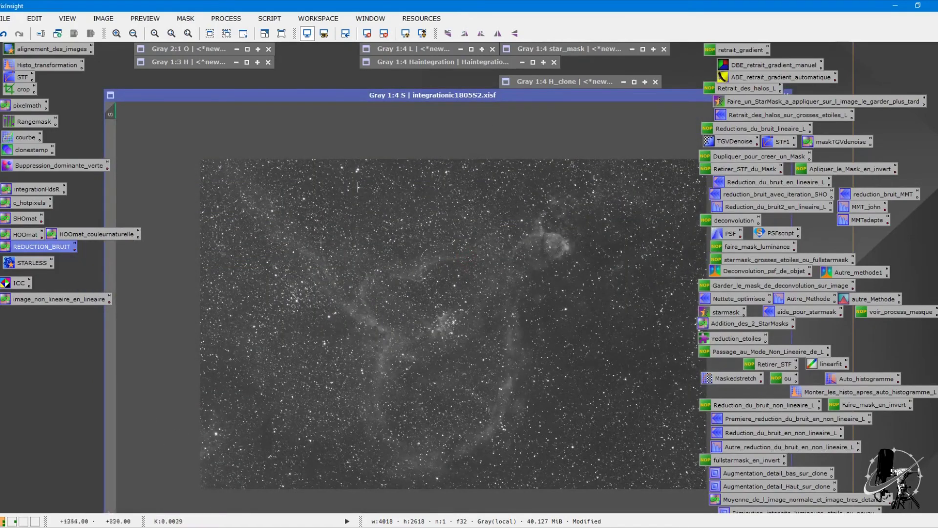
Fit the S window to its image and collapse it beneath the O and H windows.
{"action": "left_click_drag", "start_coordinate": [380, 95], "coordinate": [398, 48]}
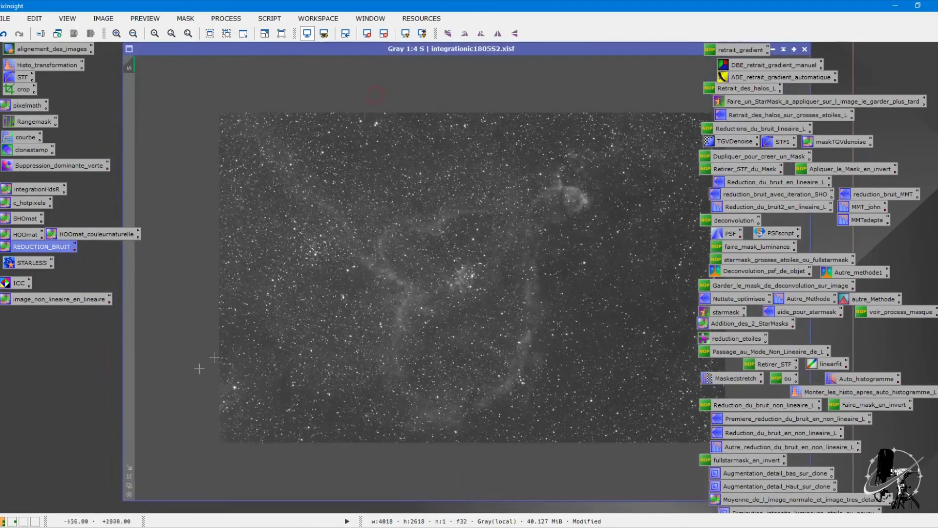
{"action": "left_click", "coordinate": [129, 486]}
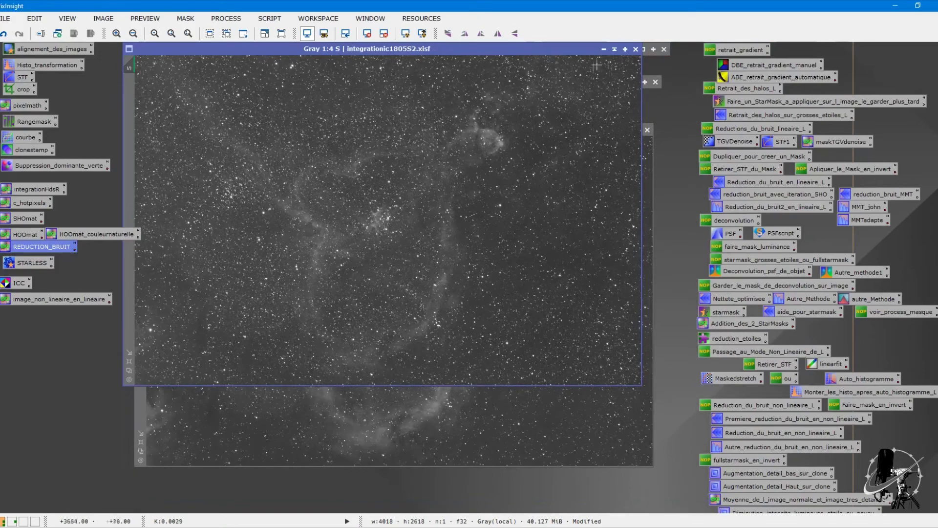
{"action": "left_click", "coordinate": [615, 49]}
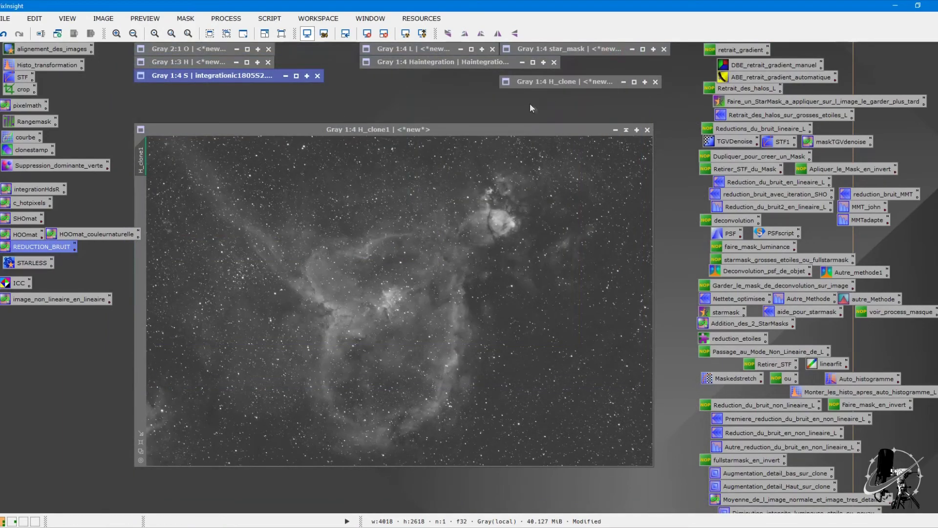
Close the old L image without saving, rename H_clone1 as L, and park its collapsed window beside O.
{"action": "left_click", "coordinate": [492, 50]}
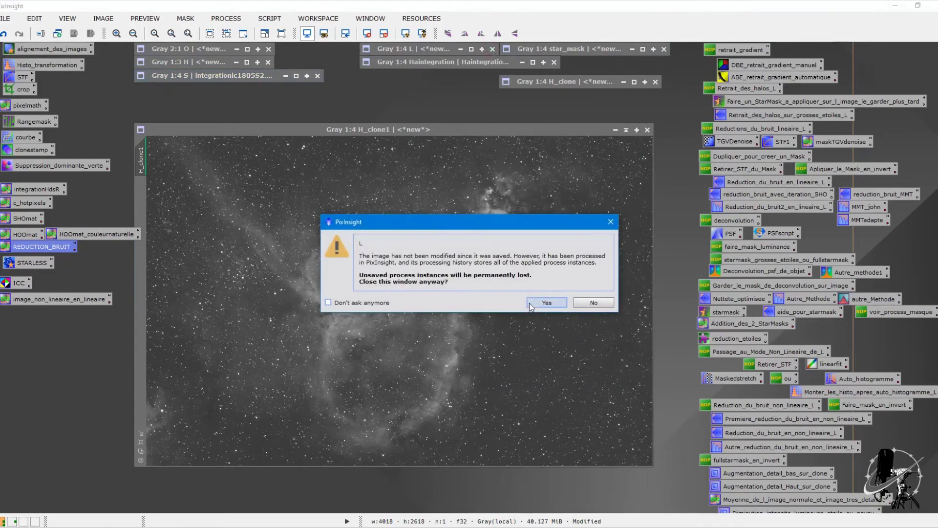
{"action": "left_click", "coordinate": [546, 304]}
{"action": "right_click", "coordinate": [432, 271]}
{"action": "left_click", "coordinate": [477, 310]}
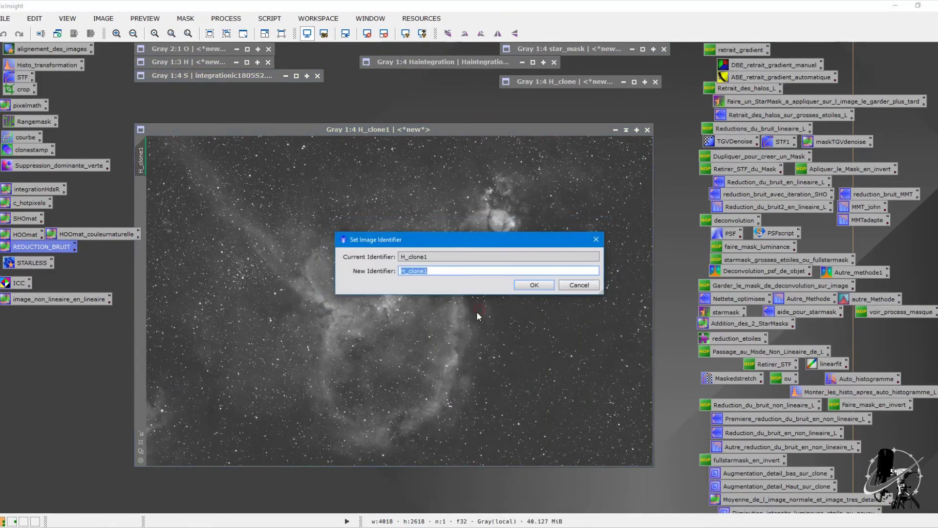
{"action": "type", "text": "L"}
{"action": "left_click", "coordinate": [537, 285]}
{"action": "left_click", "coordinate": [615, 129]}
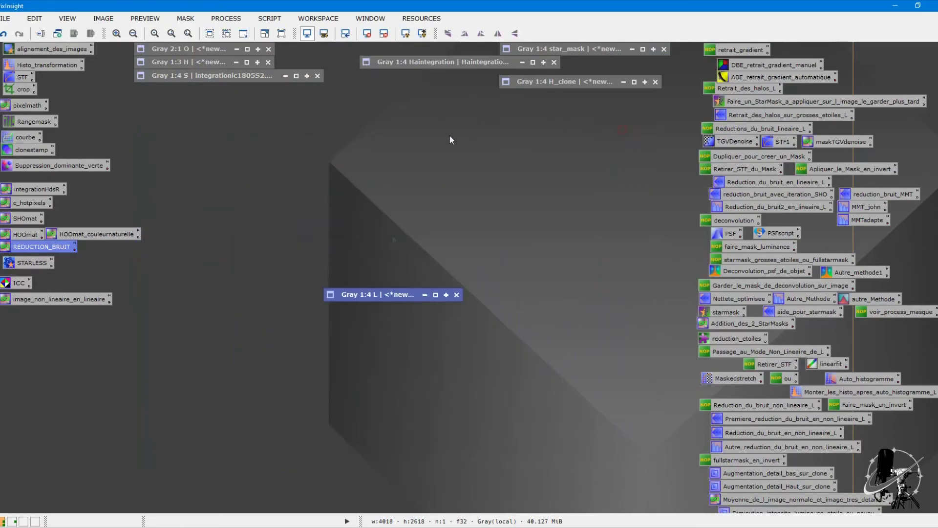
{"action": "left_click_drag", "start_coordinate": [381, 294], "coordinate": [382, 48]}
Close H_clone without saving it and park the collapsed Haintegration window beneath star_mask.
{"action": "double_click", "coordinate": [398, 65]}
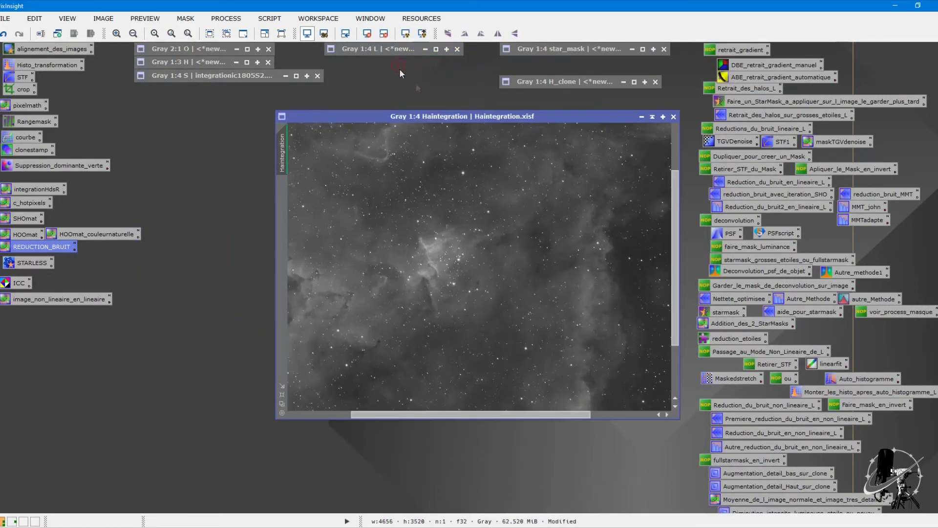
{"action": "left_click", "coordinate": [652, 117]}
{"action": "double_click", "coordinate": [551, 82]}
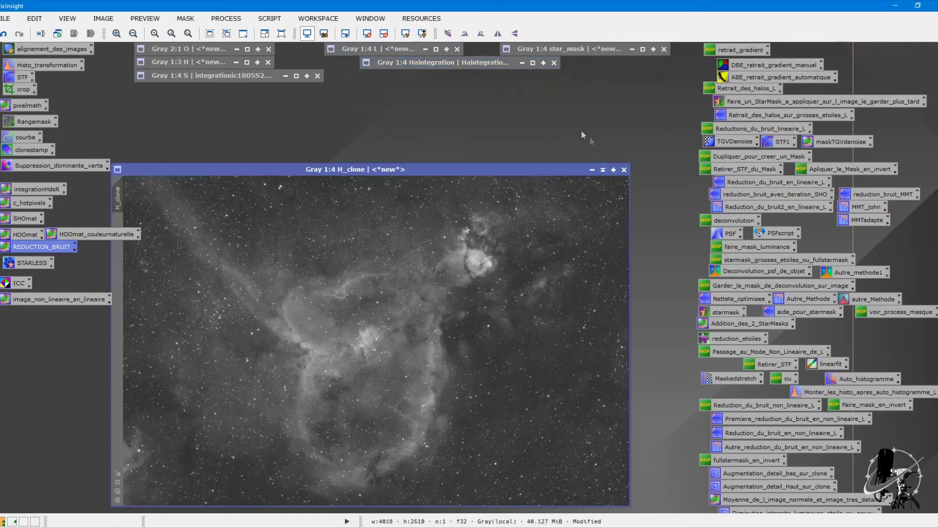
{"action": "left_click", "coordinate": [623, 169]}
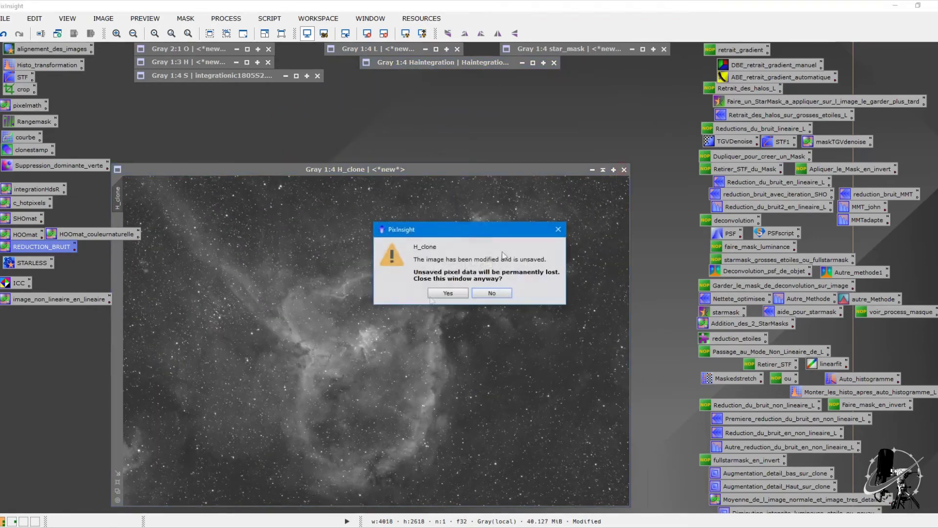
{"action": "left_click", "coordinate": [448, 293]}
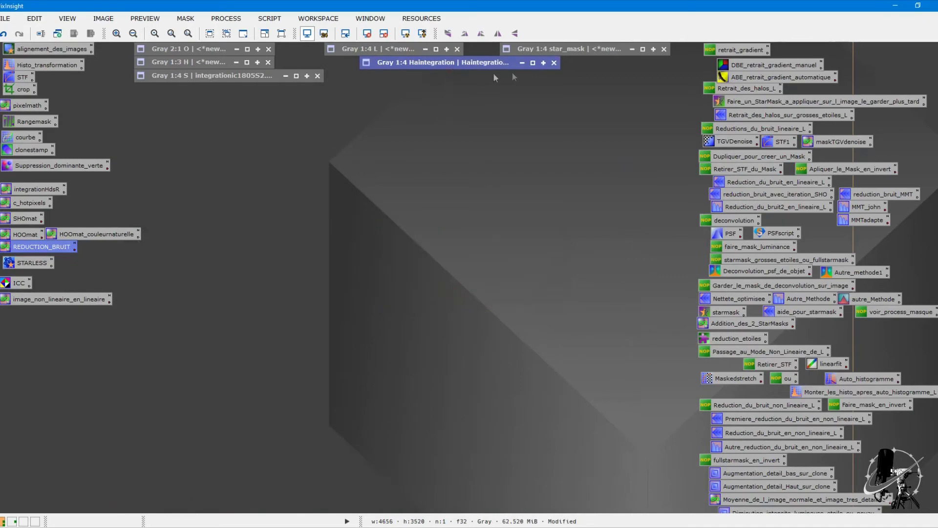
{"action": "left_click_drag", "start_coordinate": [469, 63], "coordinate": [608, 67]}
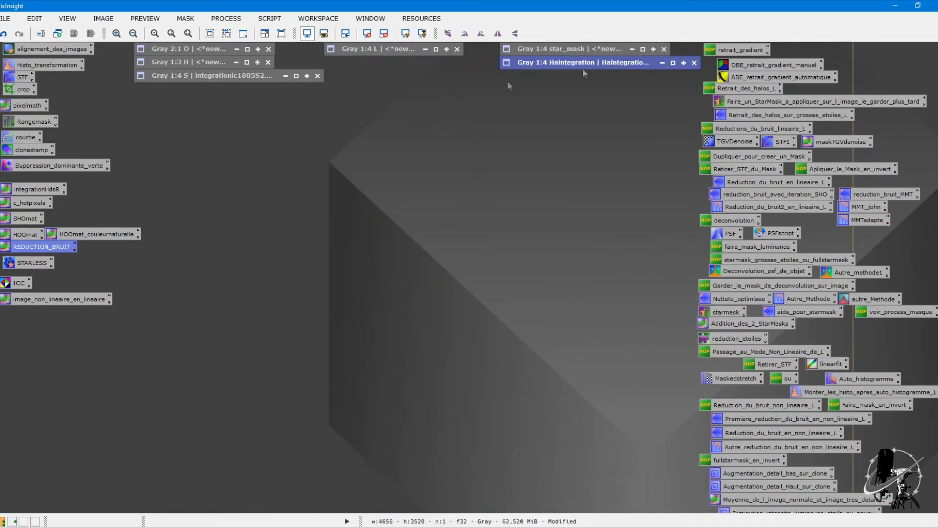
Restore L and run the PSFscript on it to evaluate its stars with the Moffat function and create a psf image.
{"action": "double_click", "coordinate": [410, 51]}
{"action": "left_click_drag", "start_coordinate": [422, 128], "coordinate": [398, 120]}
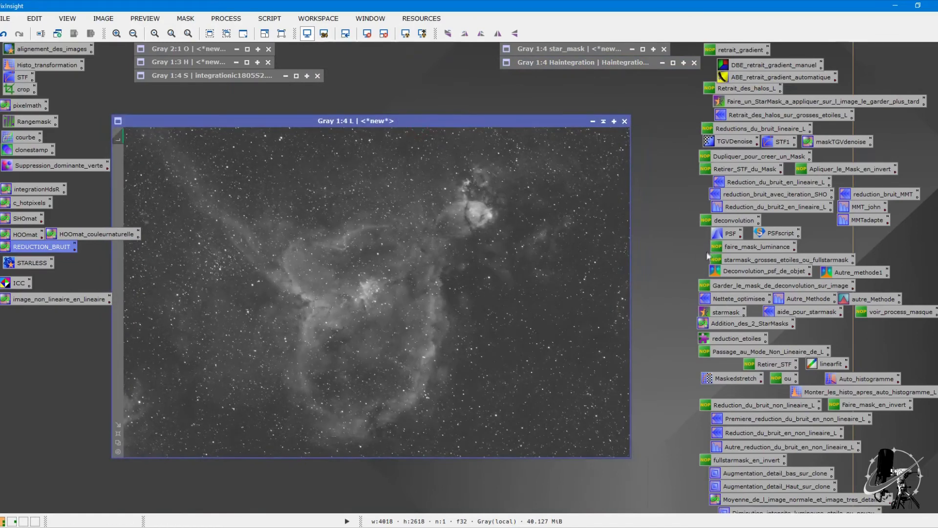
{"action": "double_click", "coordinate": [767, 237]}
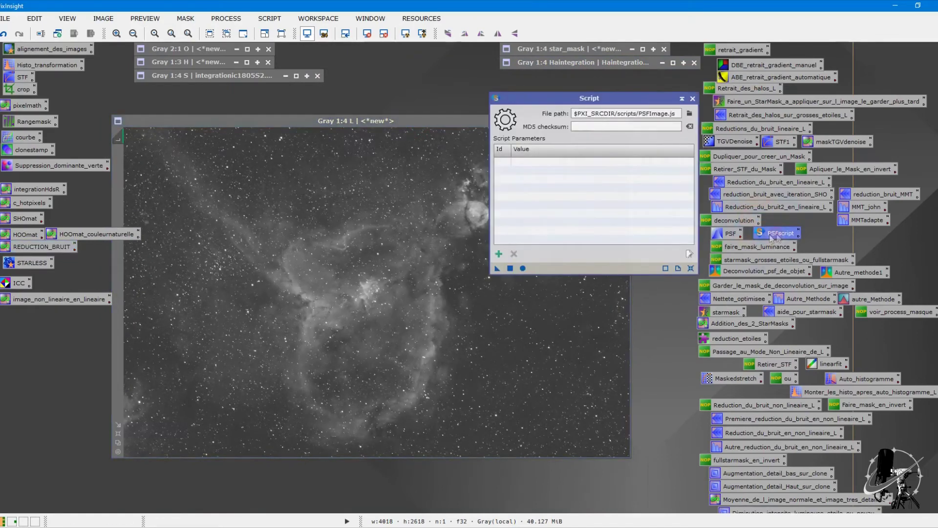
{"action": "left_click", "coordinate": [521, 268]}
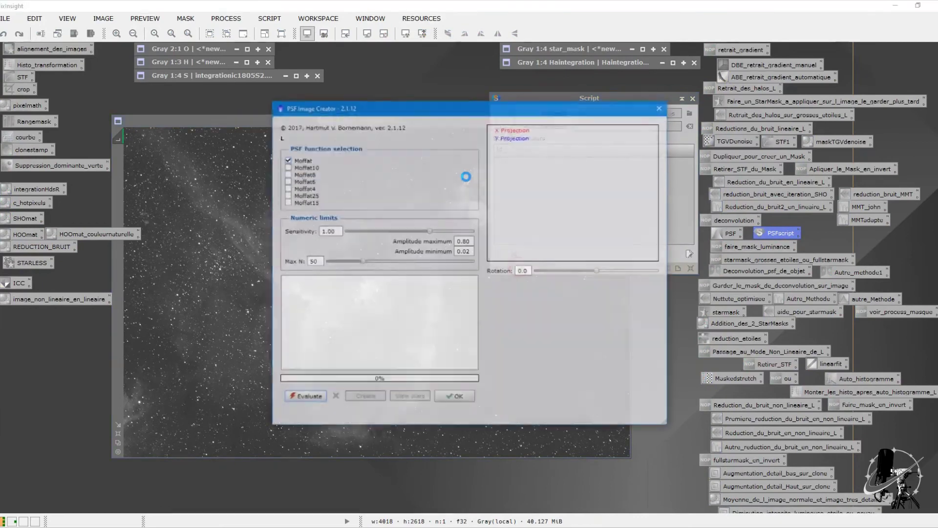
{"action": "left_click", "coordinate": [304, 397]}
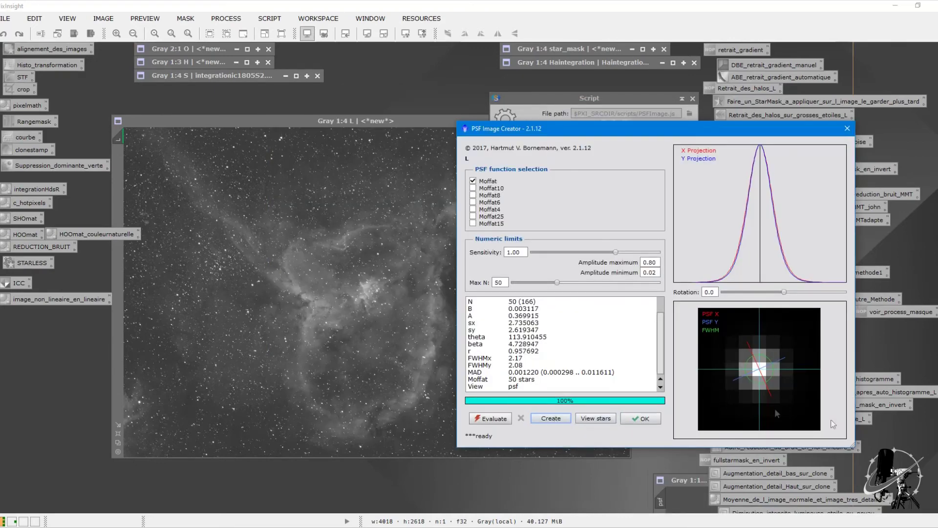
{"action": "left_click", "coordinate": [847, 128]}
{"action": "left_click", "coordinate": [692, 98]}
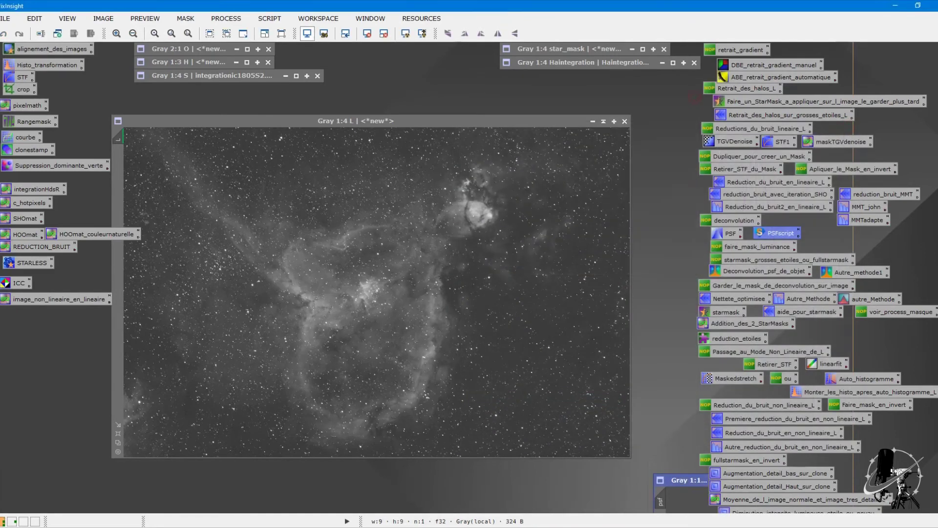
Collapse the psf image window and park it beside star_mask.
{"action": "double_click", "coordinate": [681, 479]}
{"action": "left_click_drag", "start_coordinate": [610, 307], "coordinate": [454, 74]}
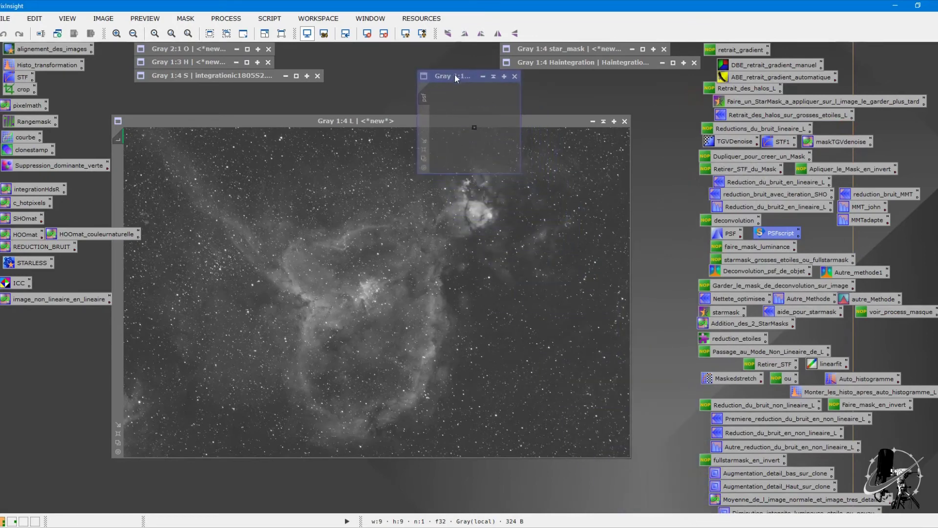
{"action": "left_click", "coordinate": [480, 77]}
{"action": "left_click_drag", "start_coordinate": [452, 120], "coordinate": [413, 52]}
Check the star_mask image, collapse it again, and open the Deconvolution_psf_de_objet process beside L.
{"action": "double_click", "coordinate": [579, 47]}
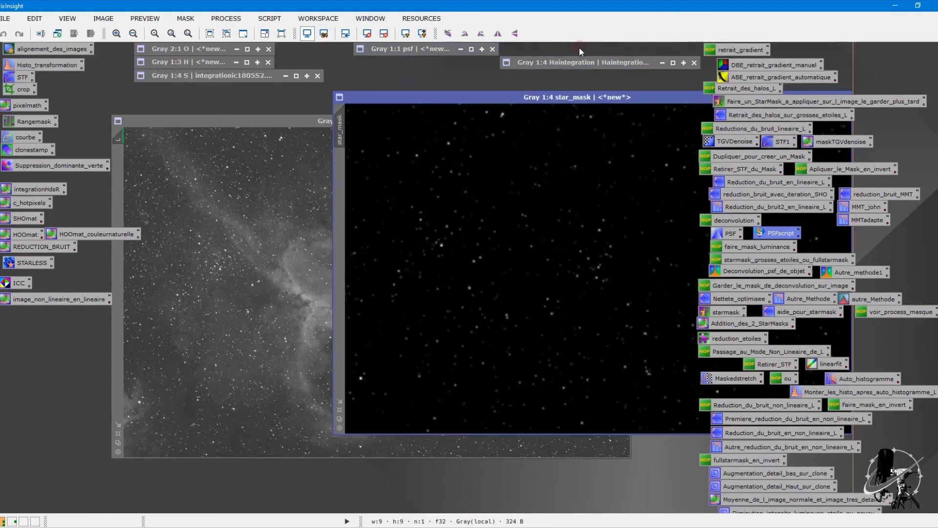
{"action": "left_click_drag", "start_coordinate": [609, 97], "coordinate": [365, 105]}
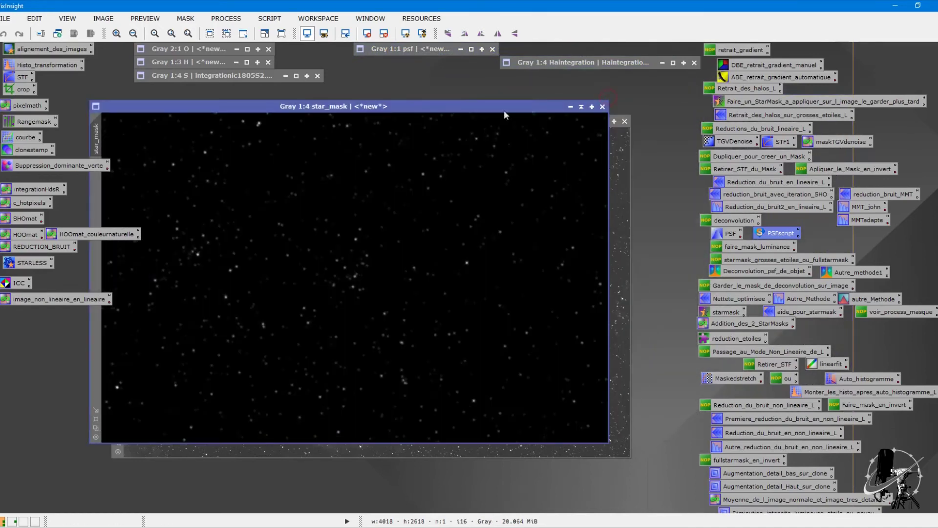
{"action": "left_click", "coordinate": [581, 107]}
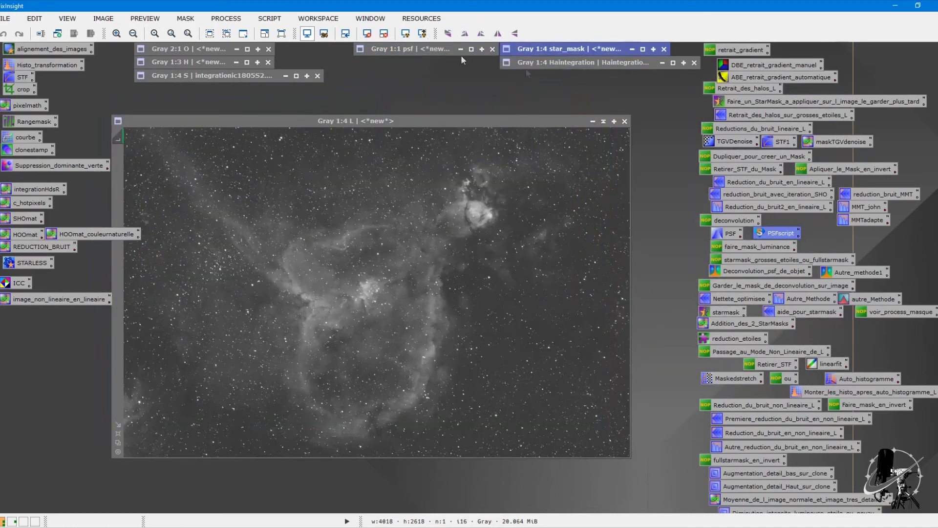
{"action": "double_click", "coordinate": [765, 271]}
{"action": "left_click_drag", "start_coordinate": [272, 120], "coordinate": [263, 116]}
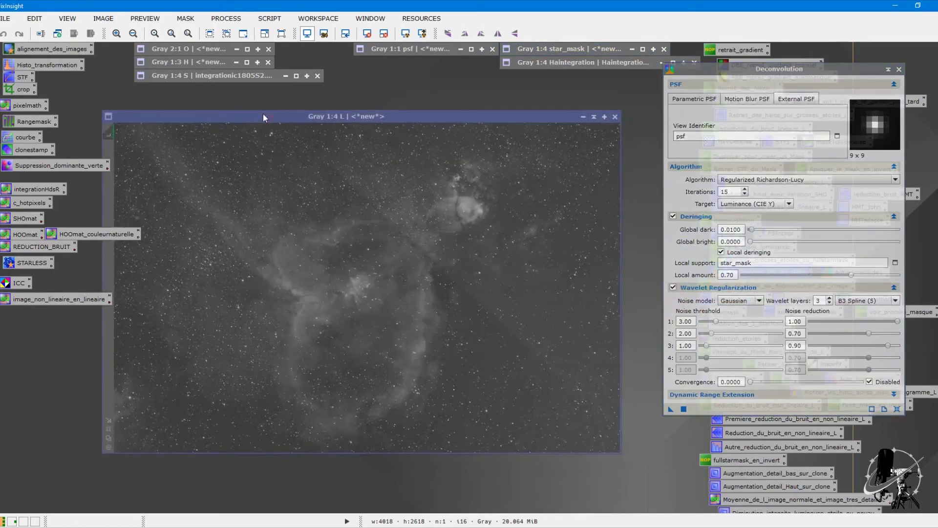
Duplicate the L image and run the DeLinear script on its clone.
{"action": "right_click", "coordinate": [283, 174]}
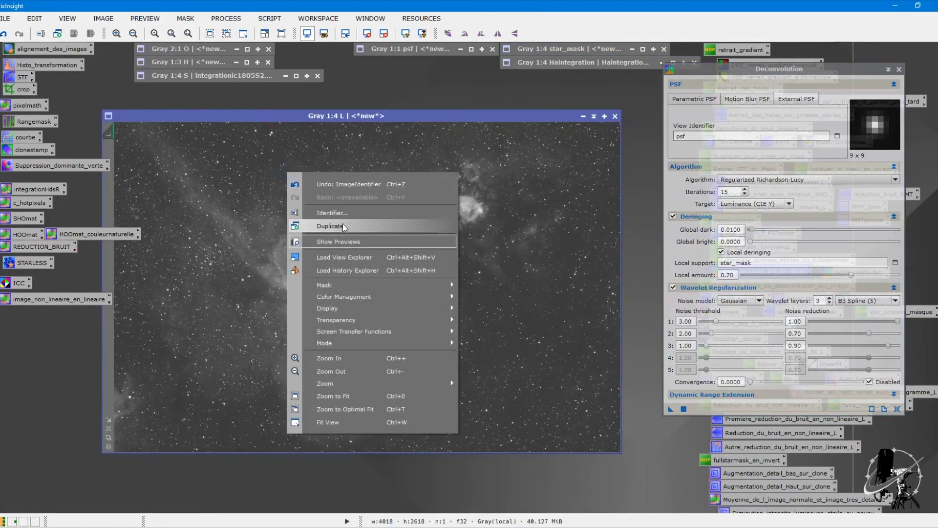
{"action": "left_click", "coordinate": [342, 224]}
{"action": "left_click", "coordinate": [436, 176]}
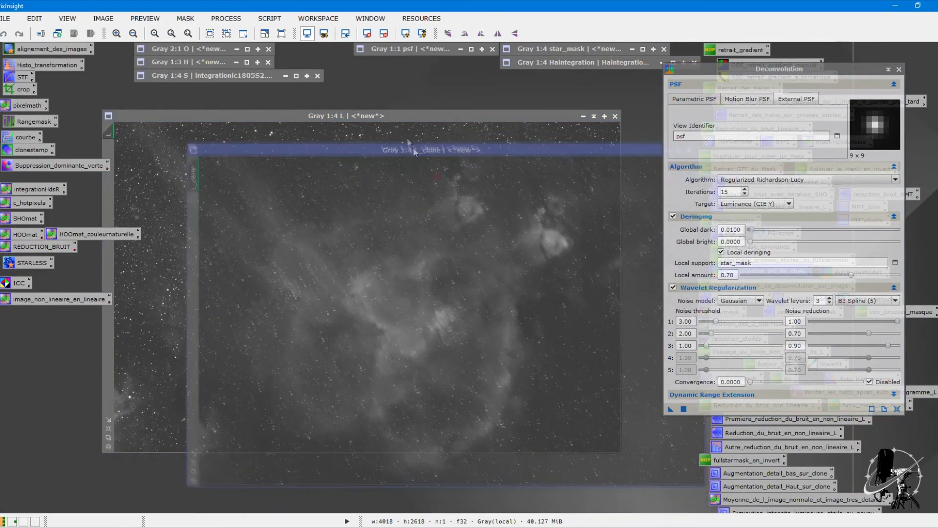
{"action": "left_click", "coordinate": [269, 19]}
{"action": "mouse_move", "coordinate": [347, 177]}
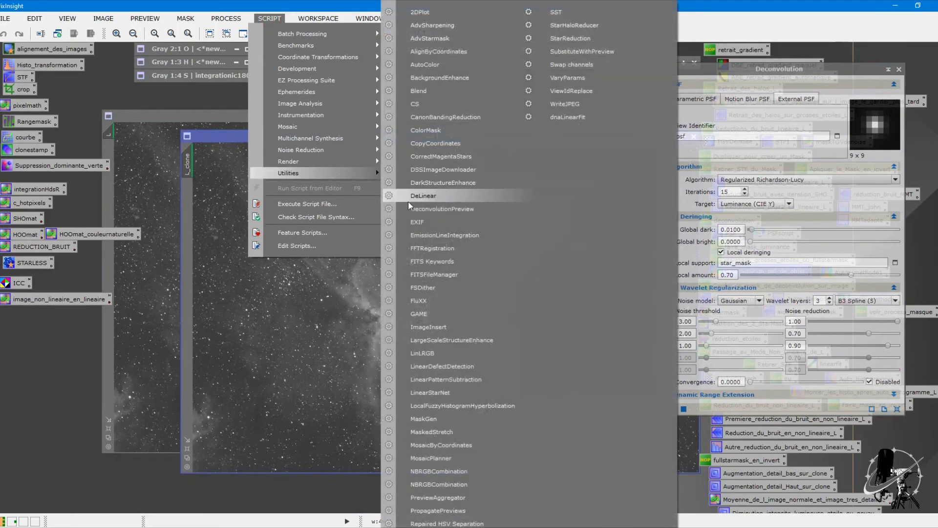
{"action": "left_click", "coordinate": [408, 198]}
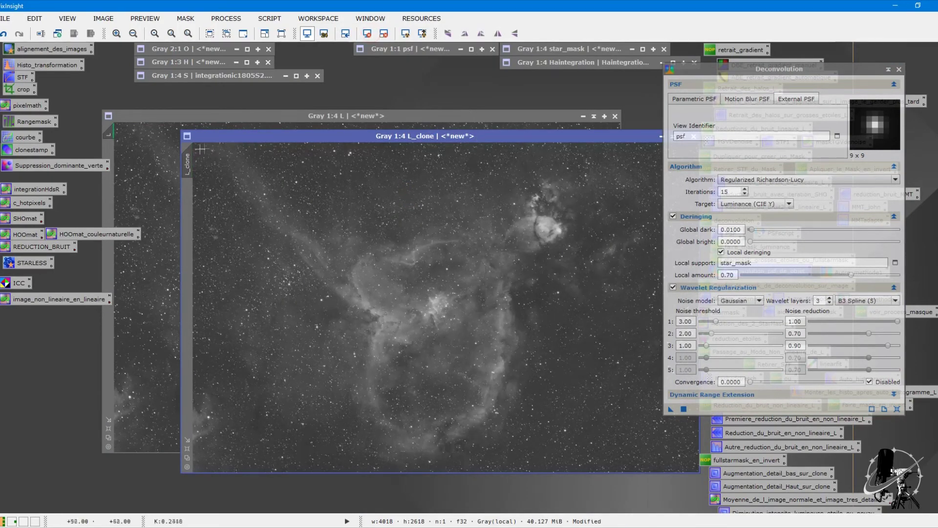
Apply L_clone as the mask of L and examine the clone's central star cluster at 1:1.
{"action": "left_click_drag", "start_coordinate": [191, 155], "coordinate": [110, 200]}
{"action": "left_click_drag", "start_coordinate": [436, 139], "coordinate": [354, 151]}
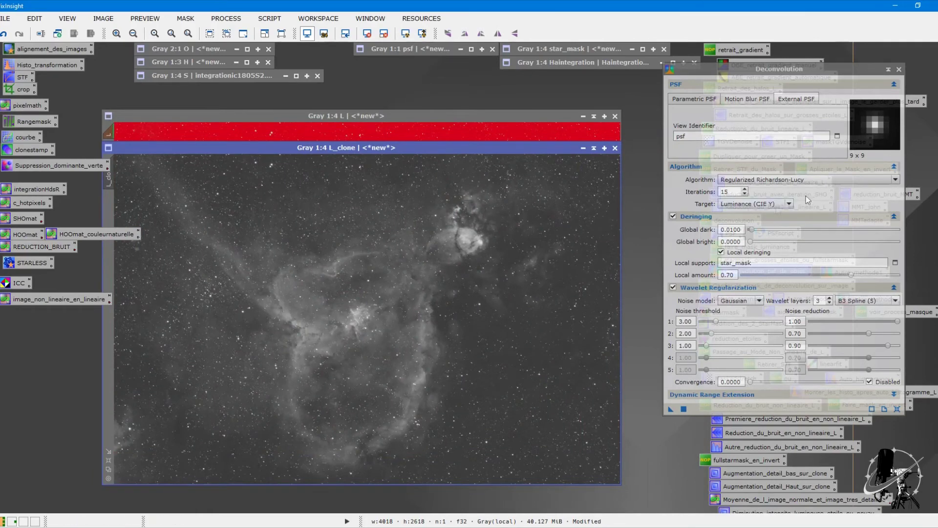
{"action": "scroll", "coordinate": [396, 335], "scroll_direction": "up", "scroll_amount": 1}
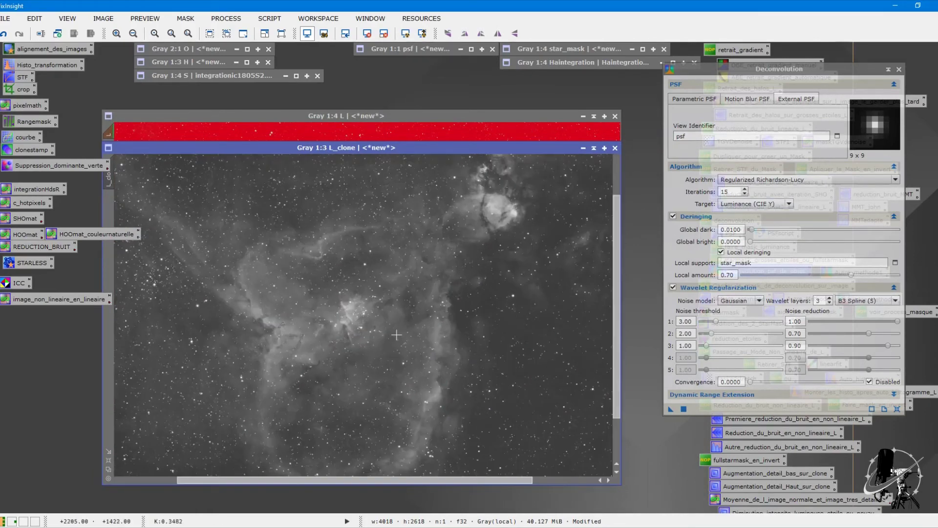
{"action": "scroll", "coordinate": [324, 355], "scroll_direction": "up", "scroll_amount": 2}
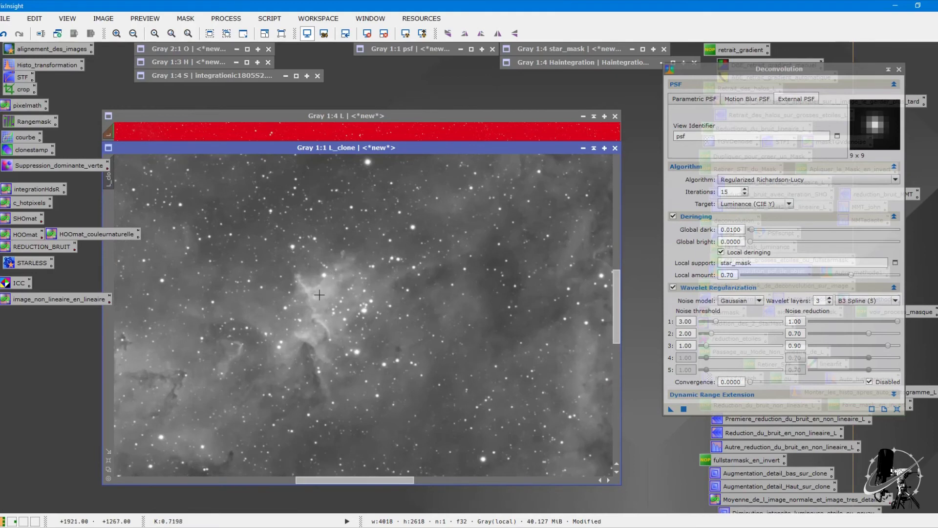
Collapse the L_clone window, park it under Haintegration, and hide the mask overlay on L.
{"action": "scroll", "coordinate": [188, 387], "scroll_direction": "down", "scroll_amount": 3}
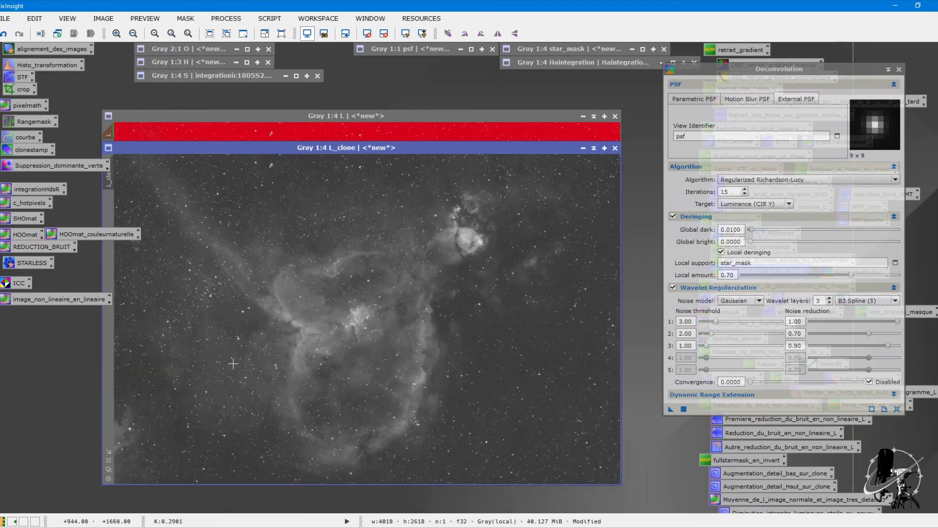
{"action": "scroll", "coordinate": [233, 364], "scroll_direction": "up", "scroll_amount": 1}
{"action": "scroll", "coordinate": [538, 240], "scroll_direction": "down", "scroll_amount": 1}
{"action": "scroll", "coordinate": [521, 366], "scroll_direction": "up", "scroll_amount": 1}
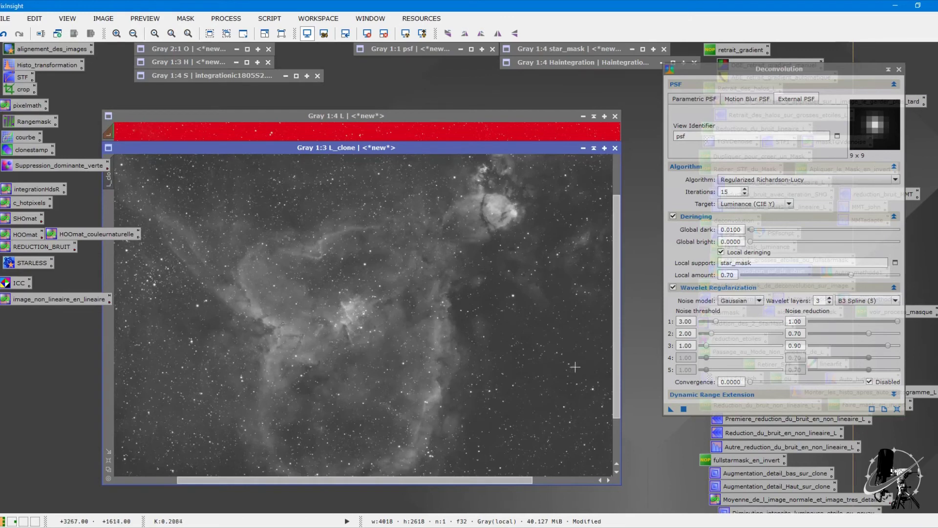
{"action": "left_click", "coordinate": [592, 148]}
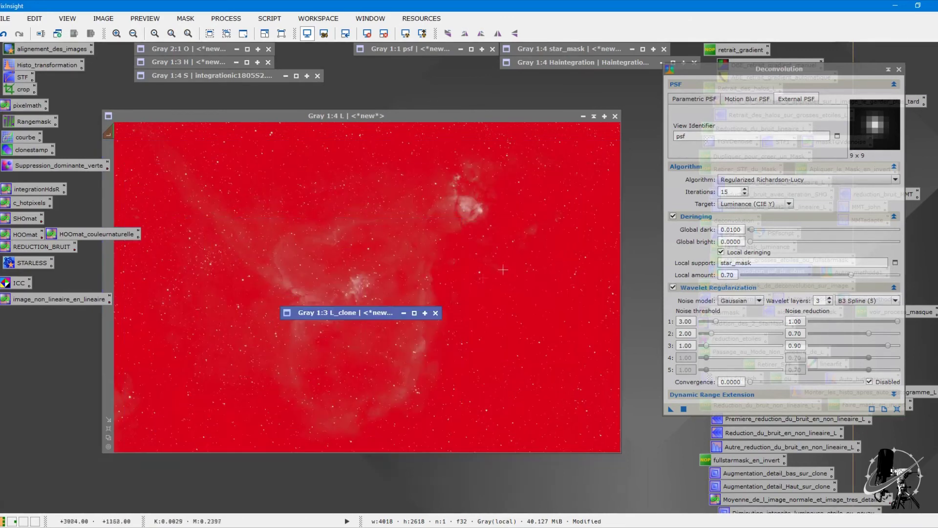
{"action": "left_click_drag", "start_coordinate": [343, 310], "coordinate": [567, 79]}
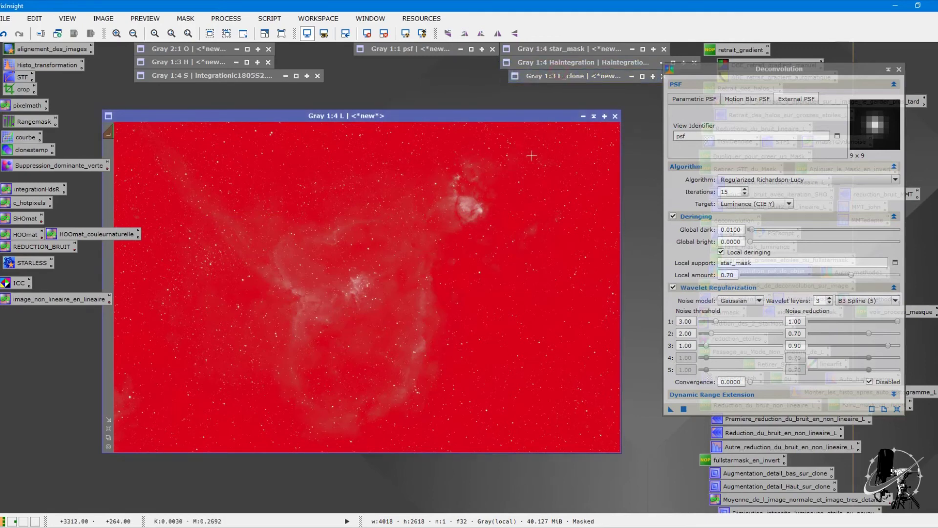
{"action": "key", "text": "ctrl+k"}
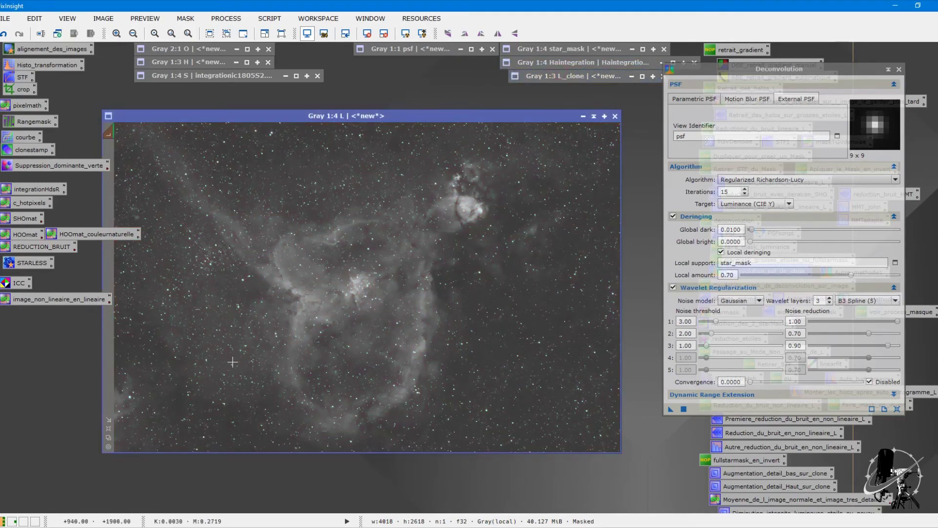
Define three previews on L: about 532 × 584 px around the central cluster, about 234 × 324 px southwest of it, and one around the bright knot.
{"action": "left_click_drag", "start_coordinate": [327, 247], "coordinate": [394, 320]}
{"action": "scroll", "coordinate": [371, 316], "scroll_direction": "up", "scroll_amount": 2}
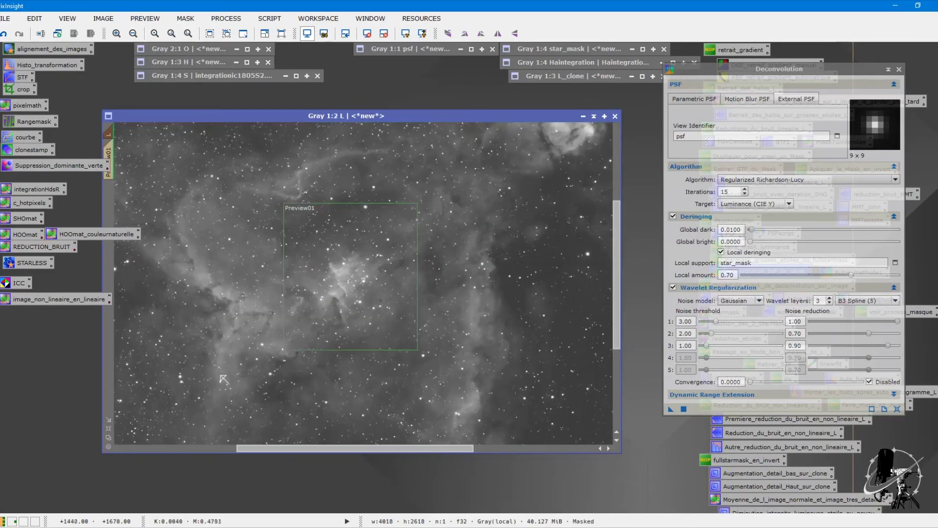
{"action": "left_click_drag", "start_coordinate": [222, 290], "coordinate": [281, 369]}
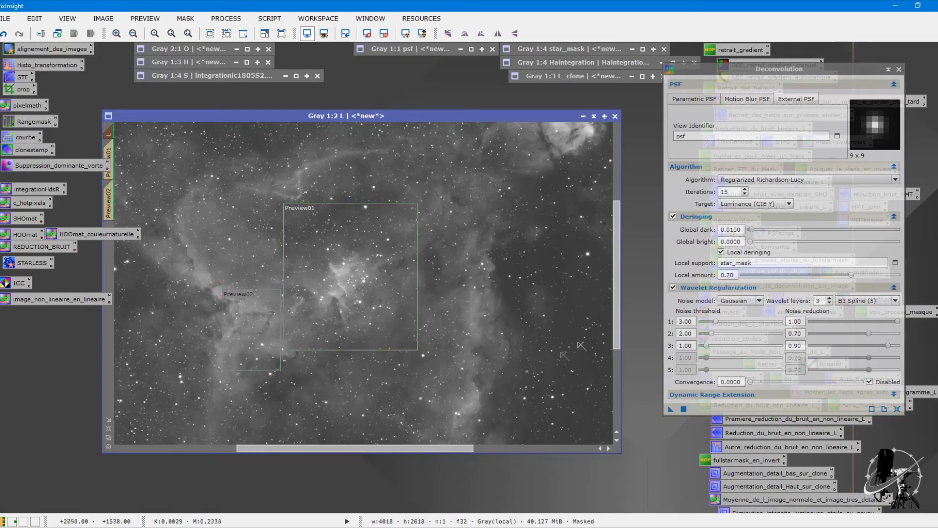
{"action": "scroll", "coordinate": [623, 262], "scroll_direction": "up", "scroll_amount": 3}
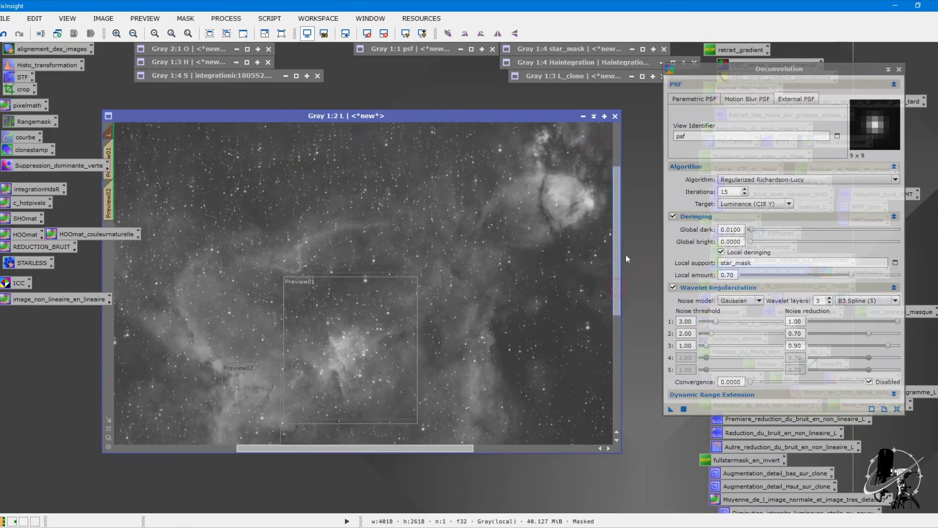
{"action": "scroll", "coordinate": [625, 260], "scroll_direction": "up", "scroll_amount": 1}
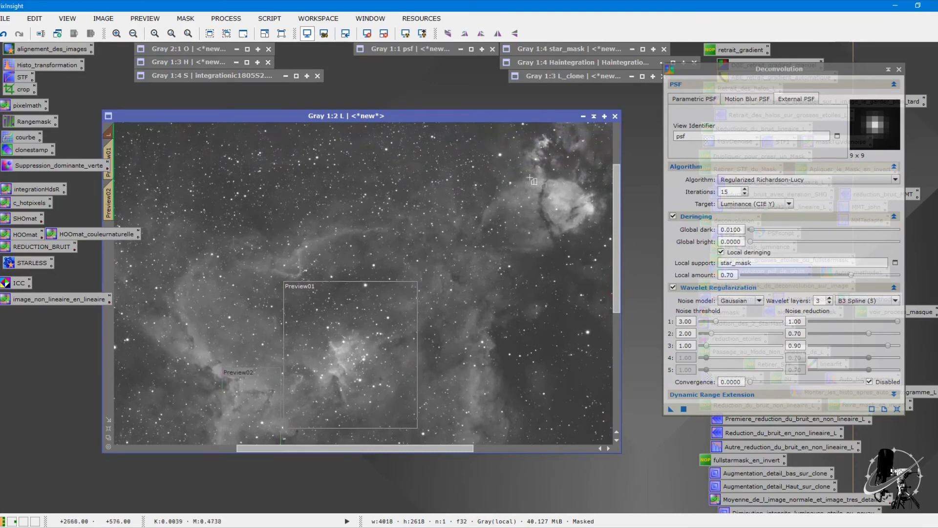
{"action": "left_click_drag", "start_coordinate": [508, 166], "coordinate": [594, 254]}
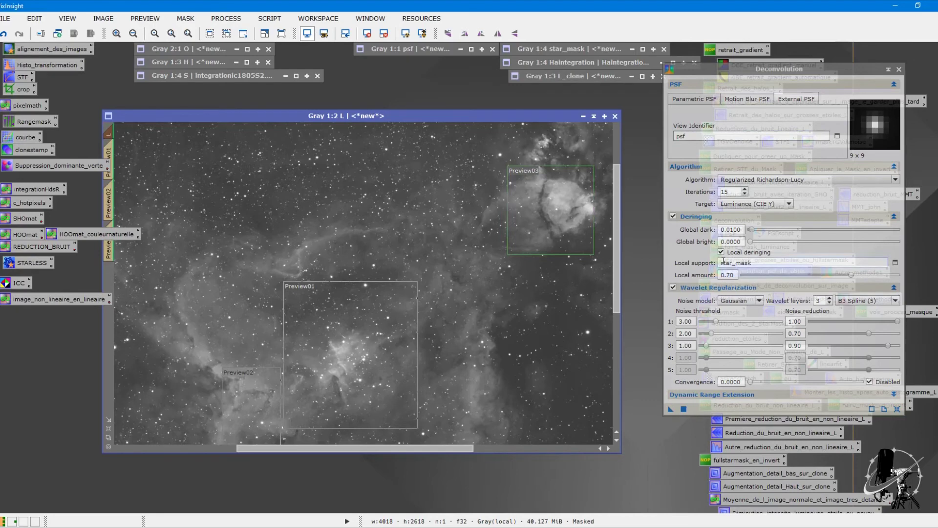
Test the Deconvolution on Preview01 with Global dark at 0.0100 and inspect the stars up close.
{"action": "left_click", "coordinate": [109, 151]}
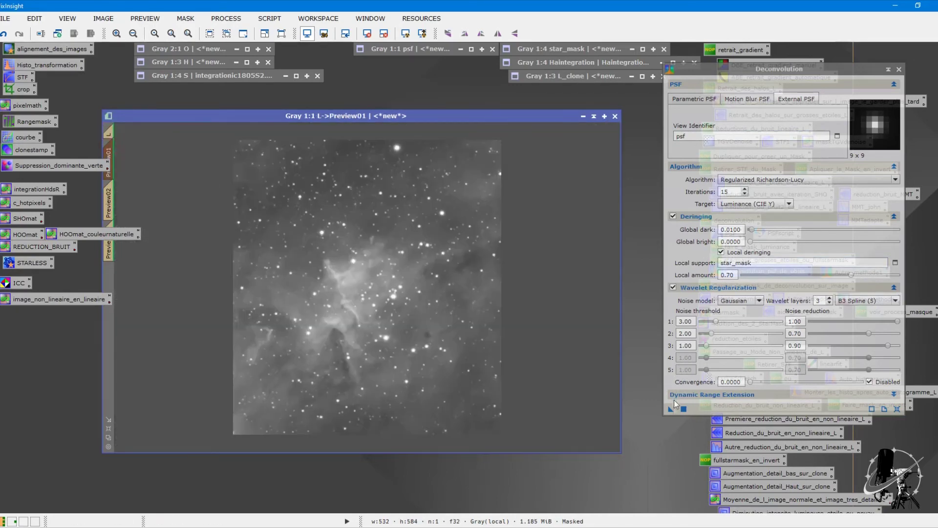
{"action": "left_click_drag", "start_coordinate": [671, 410], "coordinate": [428, 295]}
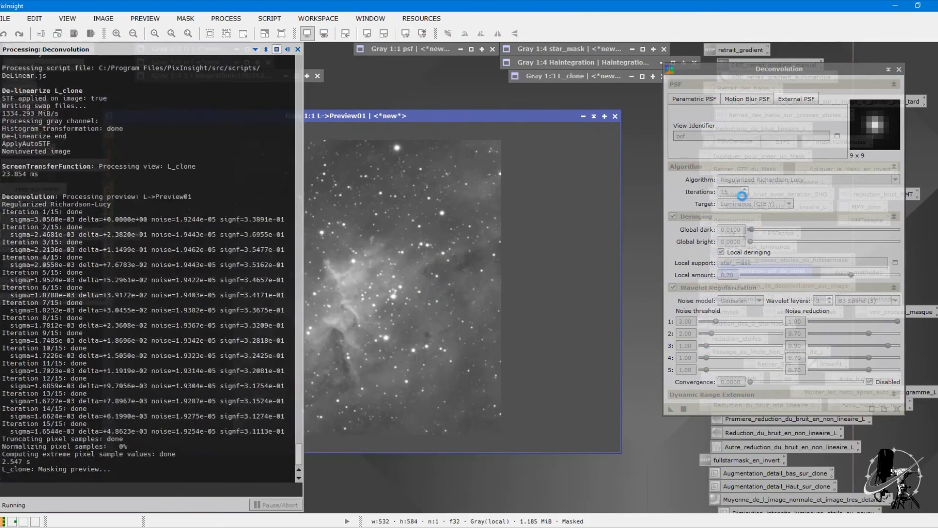
{"action": "scroll", "coordinate": [435, 227], "scroll_direction": "up", "scroll_amount": 2}
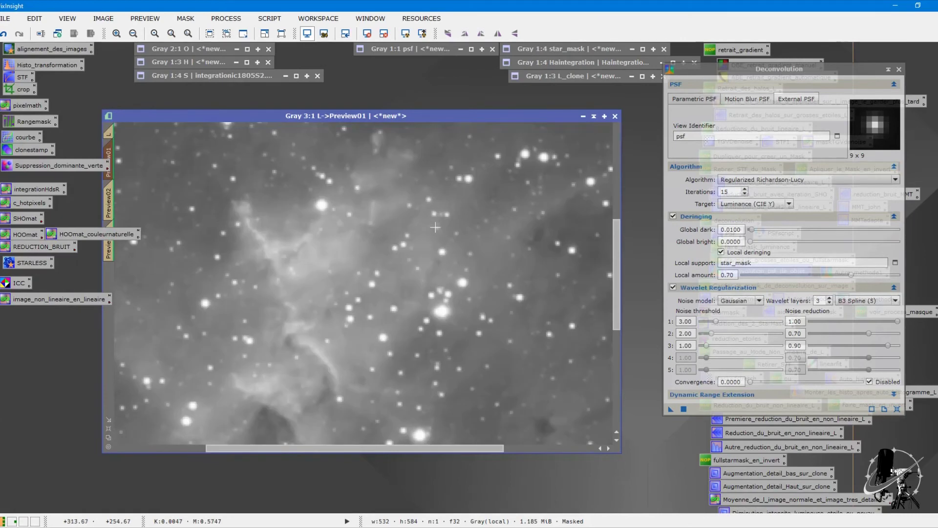
{"action": "scroll", "coordinate": [456, 251], "scroll_direction": "down", "scroll_amount": 1}
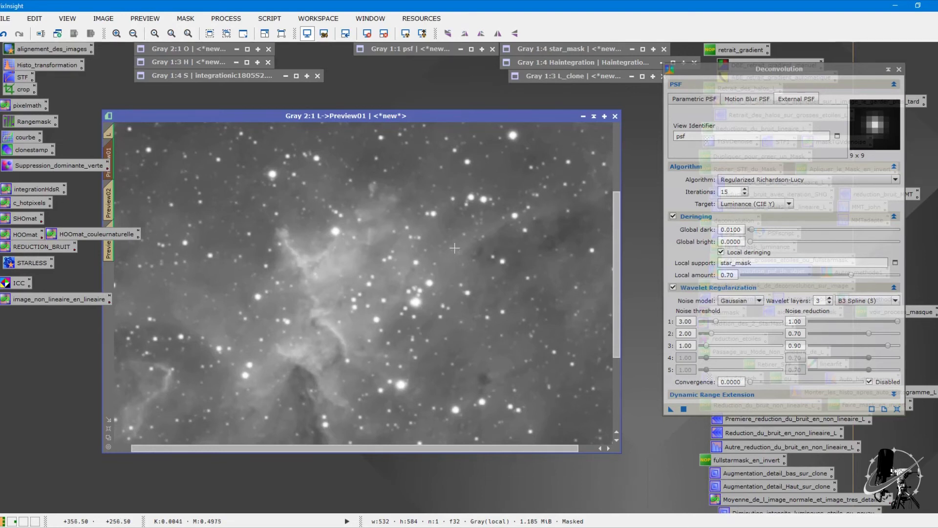
Test the Deconvolution on Preview02, then return to the full L view.
{"action": "left_click", "coordinate": [110, 199]}
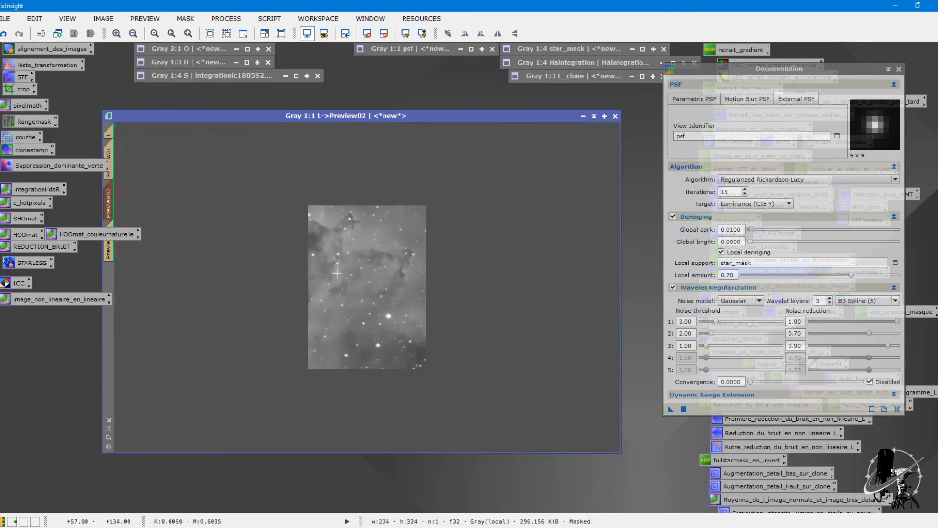
{"action": "scroll", "coordinate": [337, 273], "scroll_direction": "up", "scroll_amount": 1}
{"action": "left_click", "coordinate": [669, 409]}
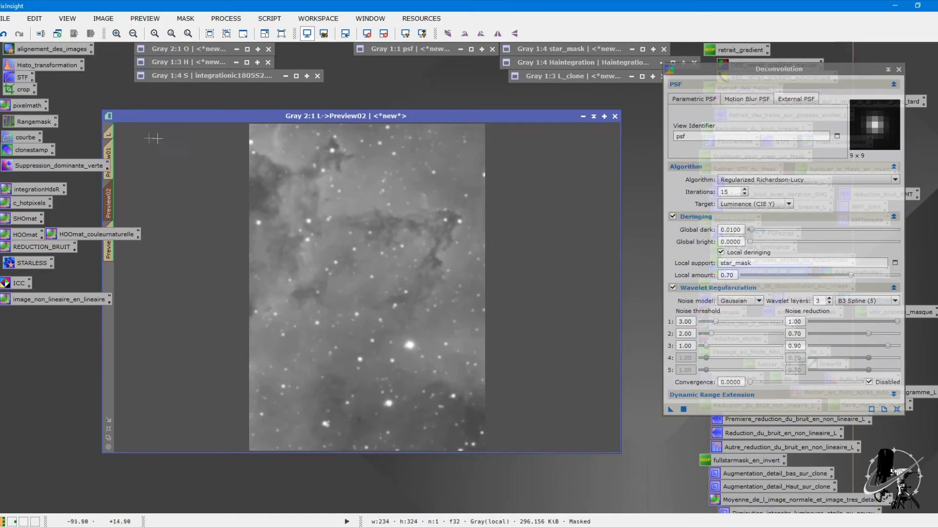
{"action": "left_click", "coordinate": [111, 132]}
{"action": "scroll", "coordinate": [473, 284], "scroll_direction": "down", "scroll_amount": 2}
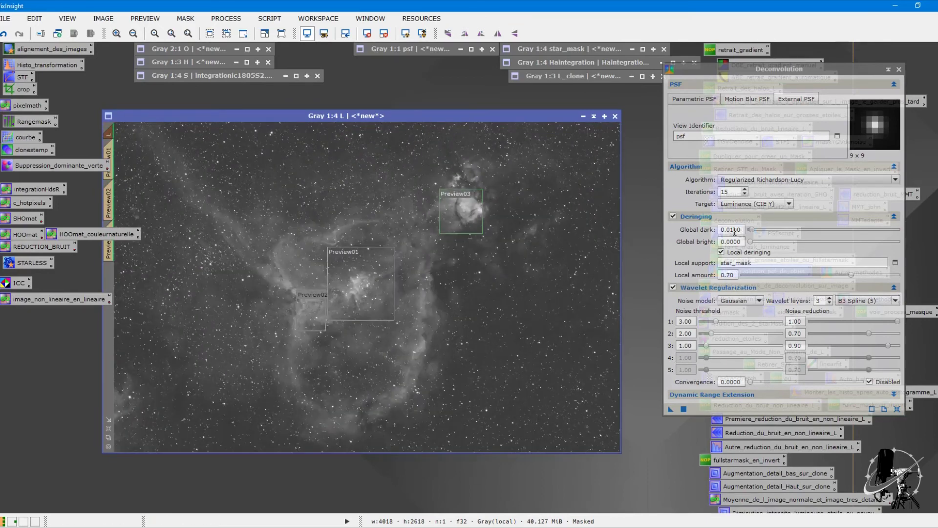
Set the Deconvolution's Global dark to 0.0600, apply it to Preview01 and check the background and stars.
{"action": "scroll", "coordinate": [420, 288], "scroll_direction": "up", "scroll_amount": 4}
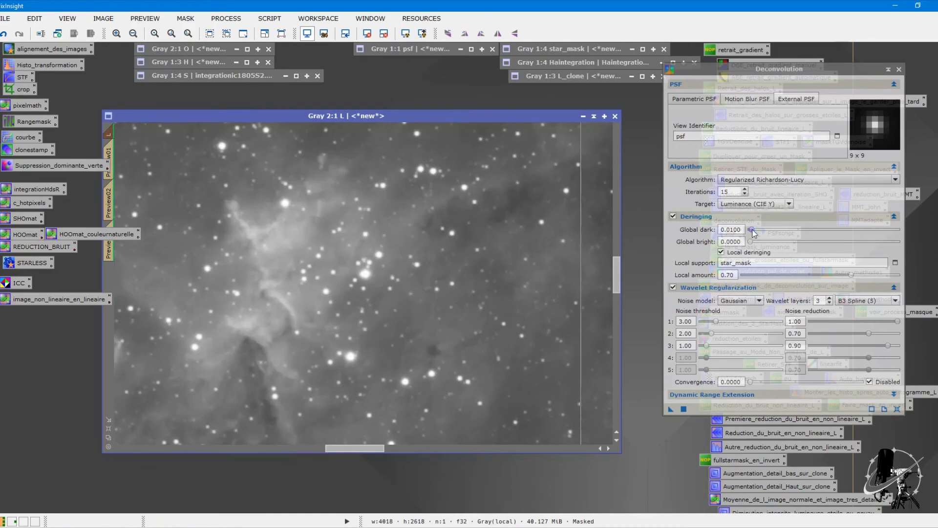
{"action": "left_click_drag", "start_coordinate": [752, 232], "coordinate": [760, 234]}
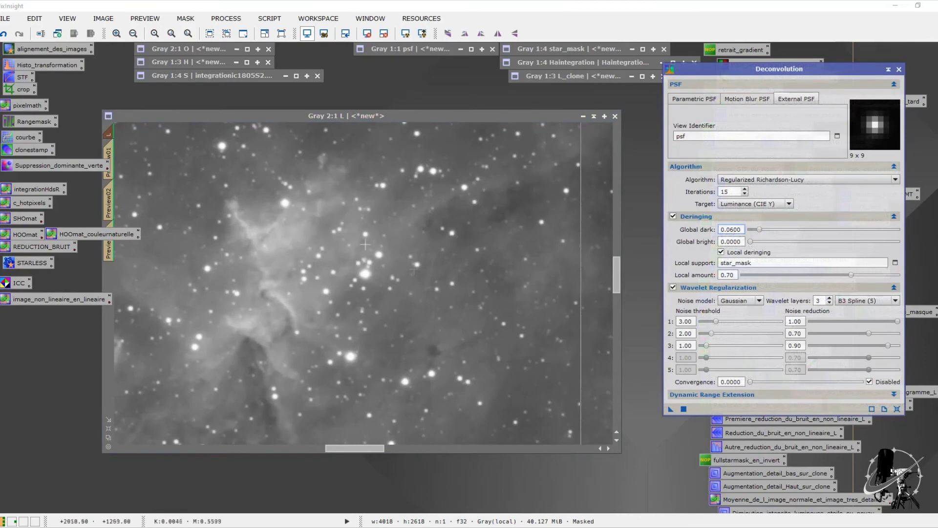
{"action": "left_click", "coordinate": [108, 161]}
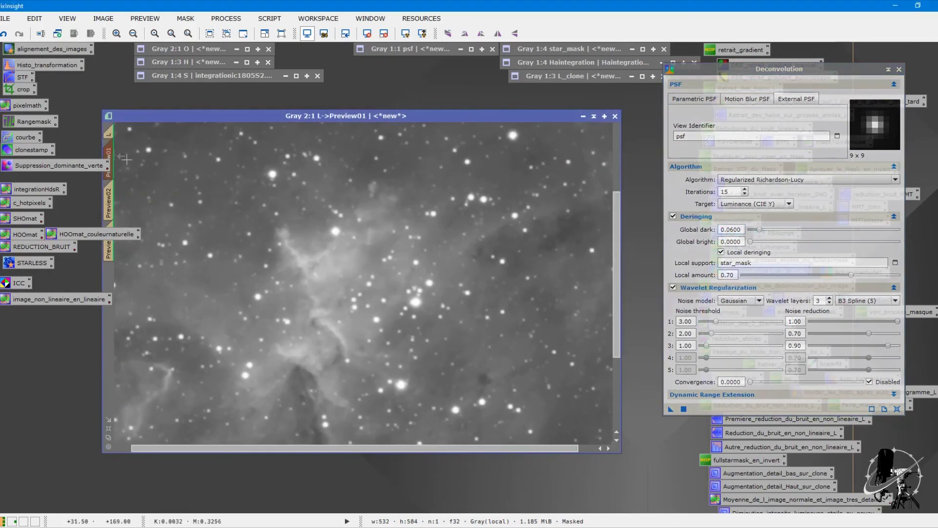
{"action": "left_click", "coordinate": [668, 408]}
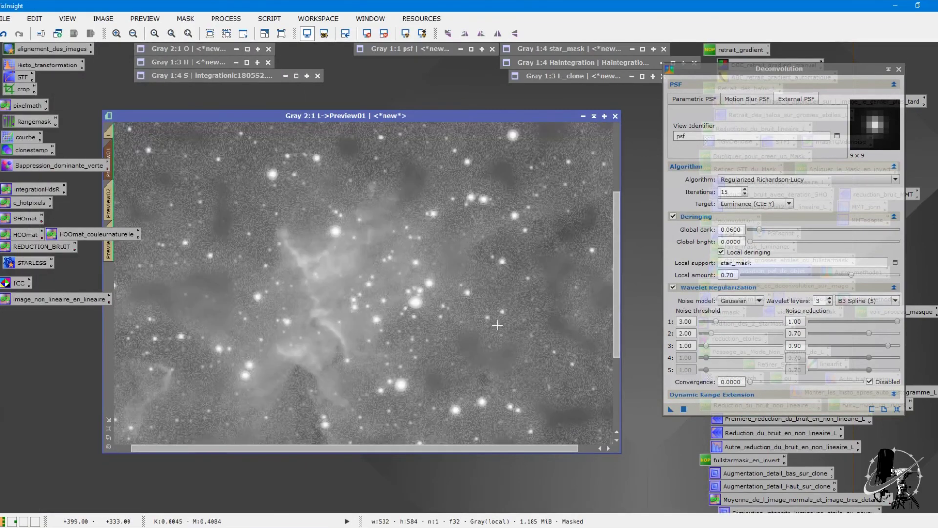
{"action": "scroll", "coordinate": [497, 325], "scroll_direction": "up", "scroll_amount": 1}
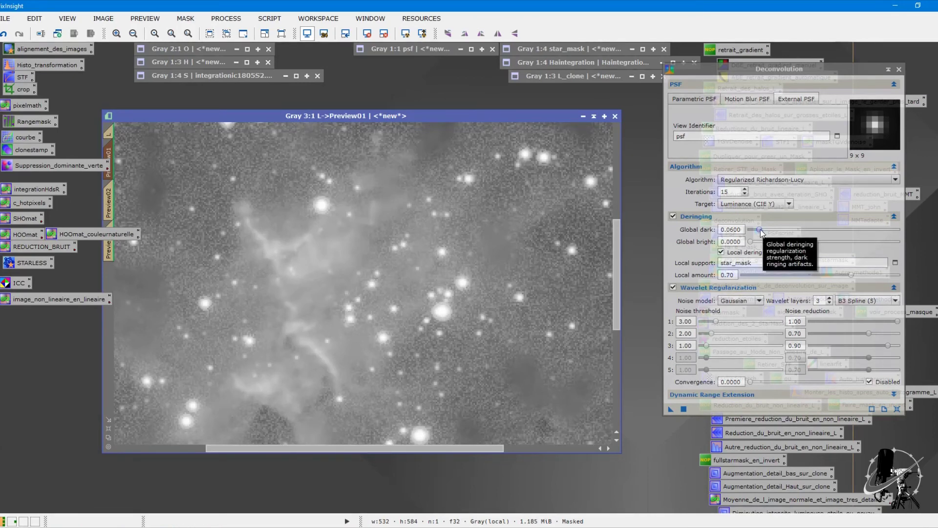
Set Global dark to 0.0000, rerun the Deconvolution on Preview01 and toggle between its before and after states.
{"action": "left_click_drag", "start_coordinate": [758, 229], "coordinate": [415, 325]}
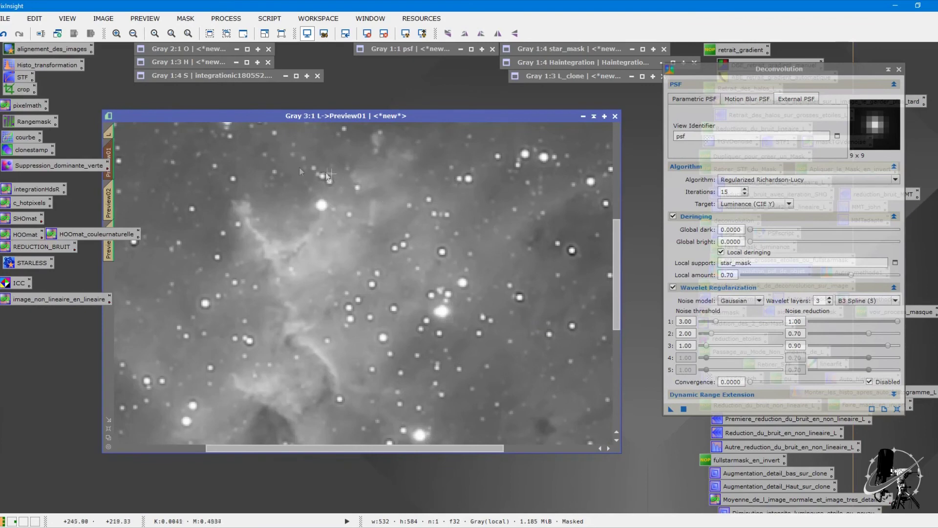
{"action": "key", "text": "ctrl+shift+z"}
{"action": "key", "text": "ctrl+shift+z"}
{"action": "scroll", "coordinate": [386, 283], "scroll_direction": "up", "scroll_amount": 1}
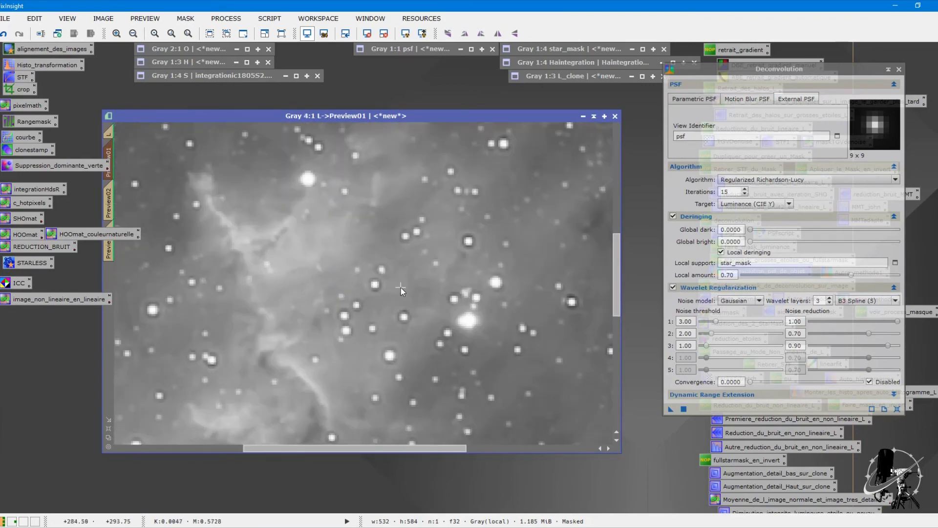
{"action": "key", "text": "ctrl+shift+z"}
{"action": "key", "text": "ctrl+shift+z"}
Examine the ringing around the stars in Preview01 at several magnifications up to 7:1.
{"action": "scroll", "coordinate": [422, 285], "scroll_direction": "down", "scroll_amount": 4}
{"action": "scroll", "coordinate": [423, 288], "scroll_direction": "up", "scroll_amount": 8}
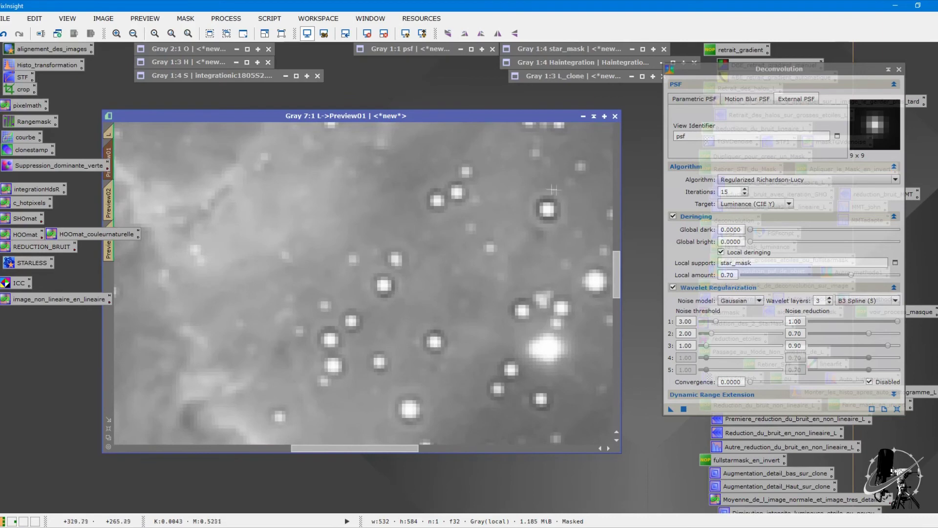
{"action": "scroll", "coordinate": [558, 236], "scroll_direction": "down", "scroll_amount": 2}
{"action": "scroll", "coordinate": [558, 236], "scroll_direction": "down", "scroll_amount": 3}
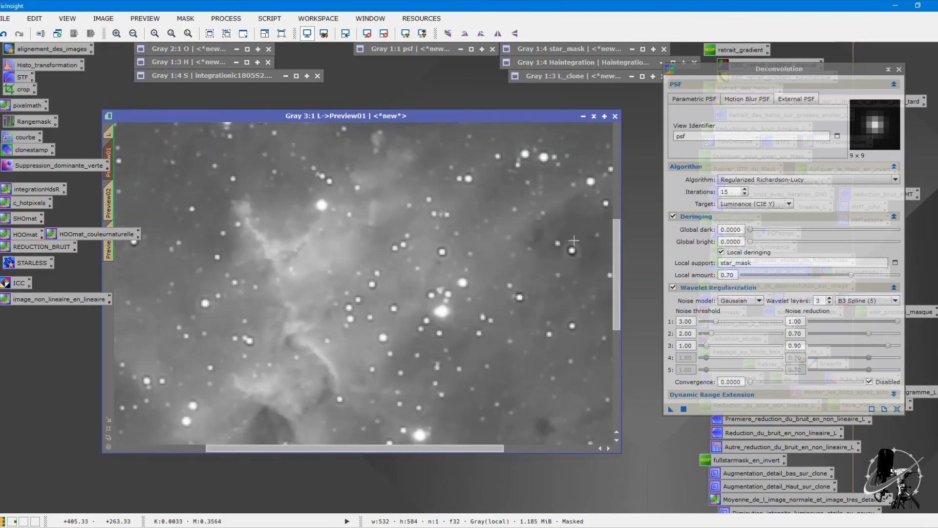
{"action": "scroll", "coordinate": [553, 249], "scroll_direction": "up", "scroll_amount": 2}
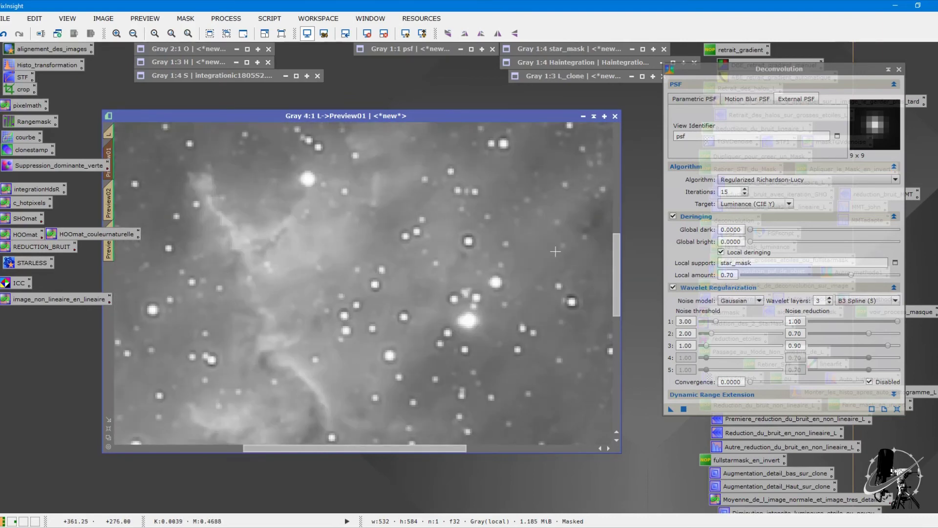
{"action": "scroll", "coordinate": [555, 252], "scroll_direction": "up", "scroll_amount": 1}
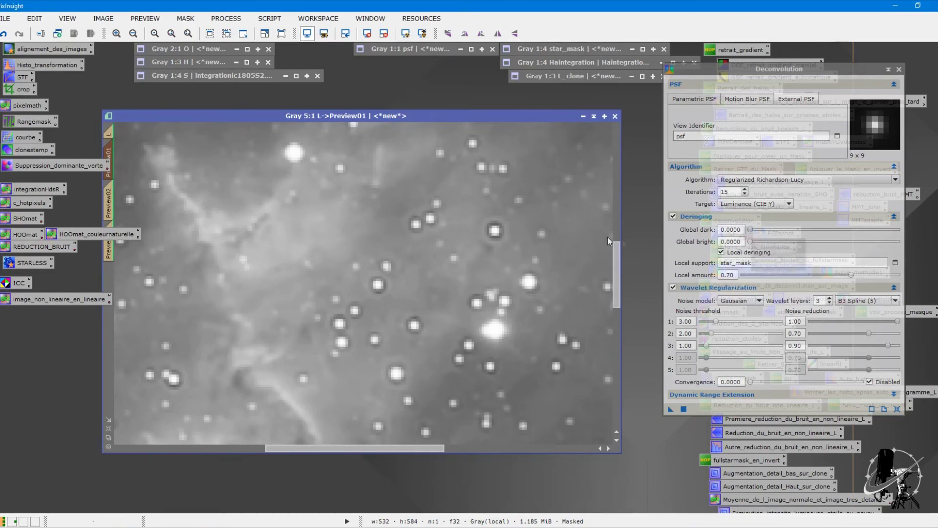
Set Global dark to 0.0500 and rerun the Deconvolution on Preview01.
{"action": "left_click", "coordinate": [751, 232]}
{"action": "left_click_drag", "start_coordinate": [751, 232], "coordinate": [758, 230]}
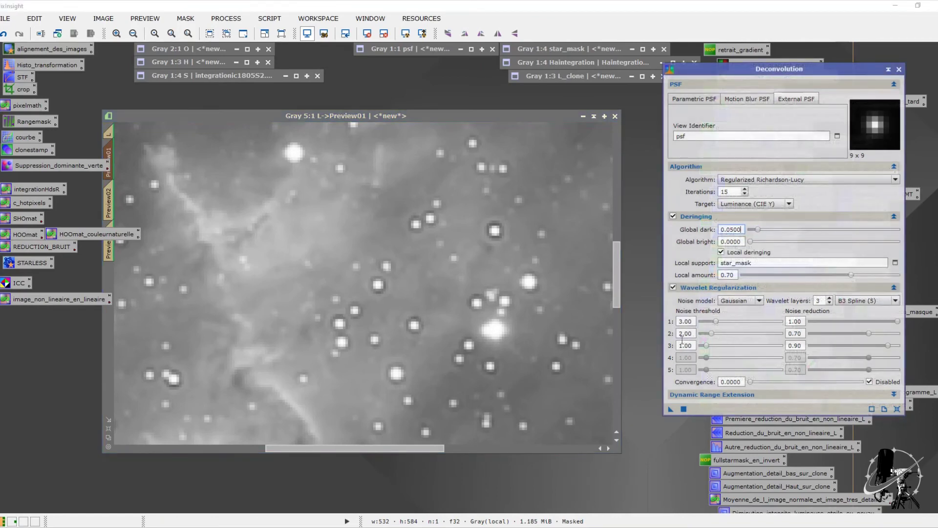
{"action": "left_click", "coordinate": [671, 408]}
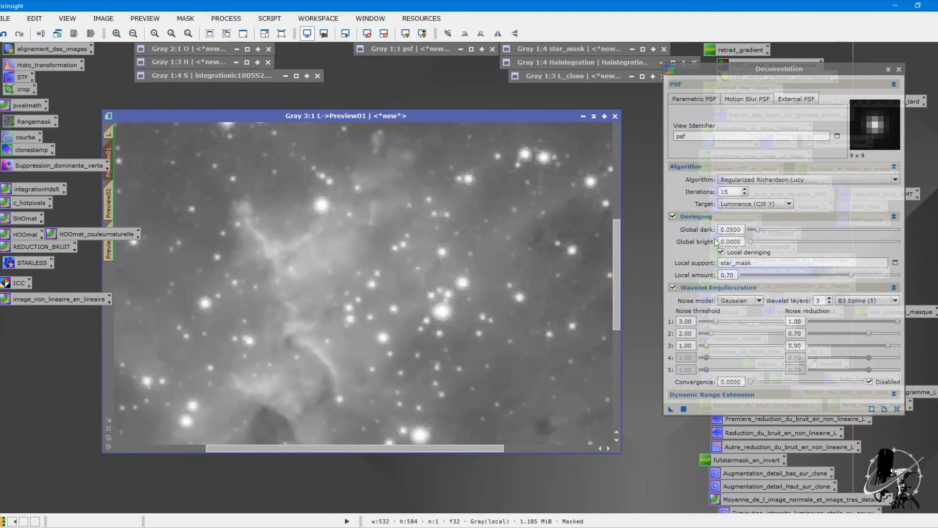
Set Global dark to 0.0100 and rerun the Deconvolution on Preview01.
{"action": "left_click", "coordinate": [735, 229]}
{"action": "key", "text": "BackSpace"}
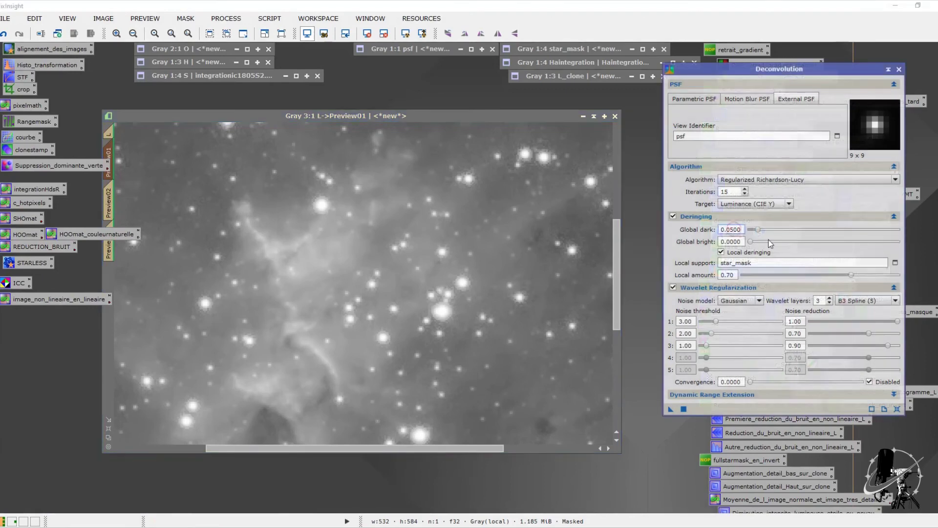
{"action": "left_click", "coordinate": [683, 409]}
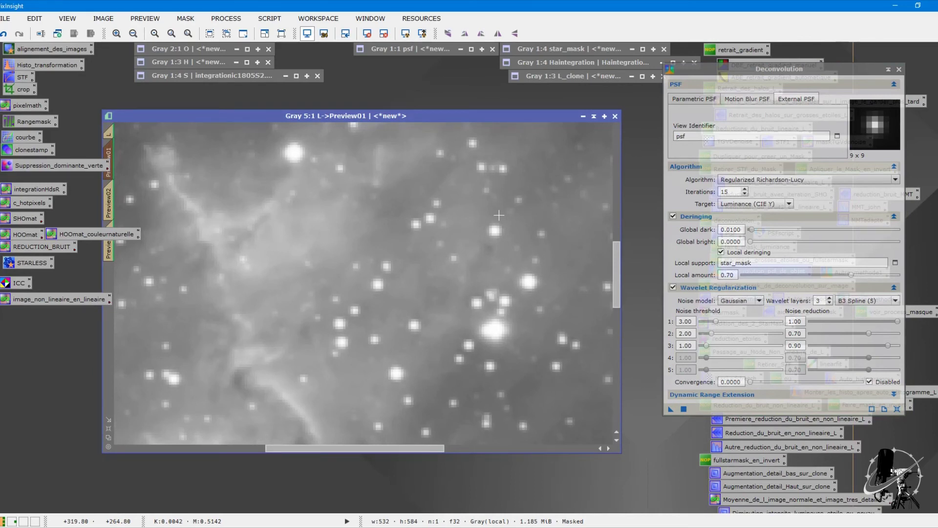
Set Global dark to 0.0150, rerun the Deconvolution on Preview01 and view it at 2:1.
{"action": "left_click", "coordinate": [732, 232]}
{"action": "type", "text": "5"}
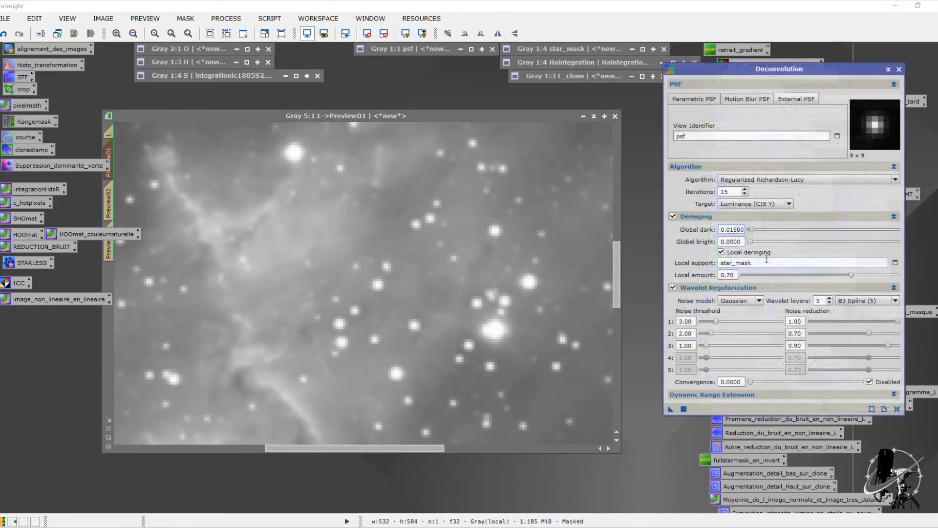
{"action": "left_click_drag", "start_coordinate": [671, 409], "coordinate": [538, 377]}
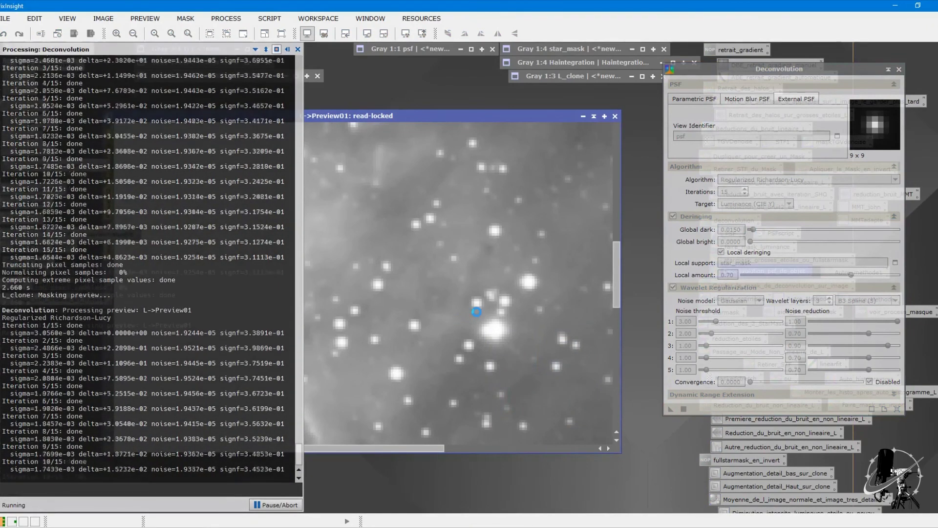
{"action": "scroll", "coordinate": [470, 277], "scroll_direction": "down", "scroll_amount": 3}
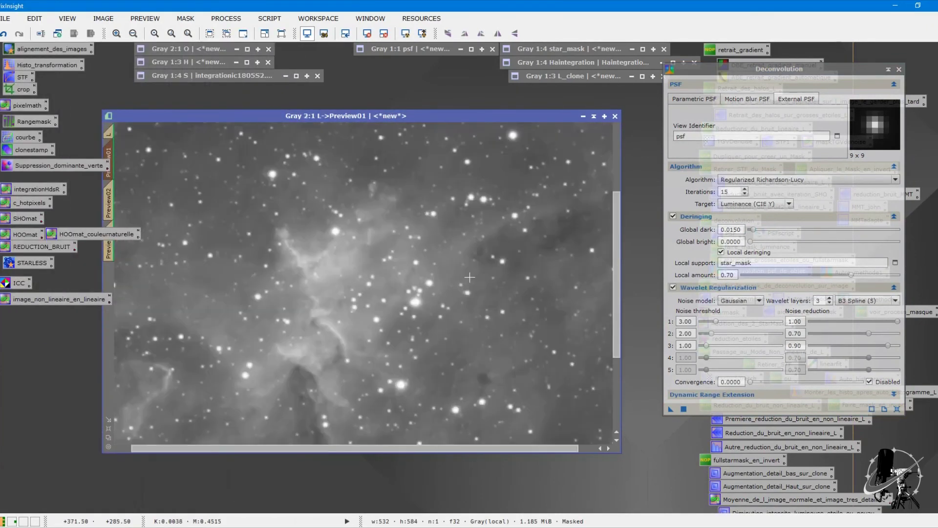
Inspect the deconvolved stars and nebula in Preview01 at 3:1 and 1:1, and return to the full L image.
{"action": "scroll", "coordinate": [480, 277], "scroll_direction": "down", "scroll_amount": 2}
{"action": "scroll", "coordinate": [480, 277], "scroll_direction": "up", "scroll_amount": 3}
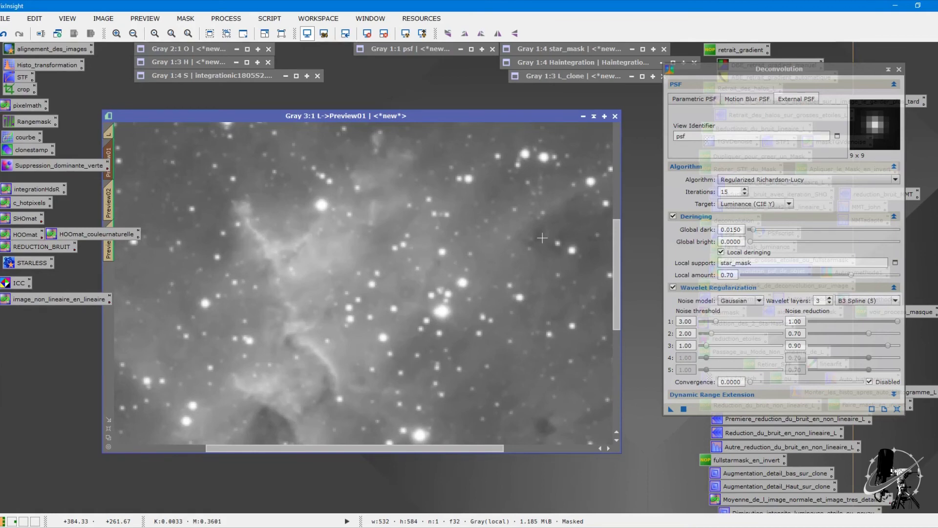
{"action": "scroll", "coordinate": [393, 318], "scroll_direction": "down", "scroll_amount": 2}
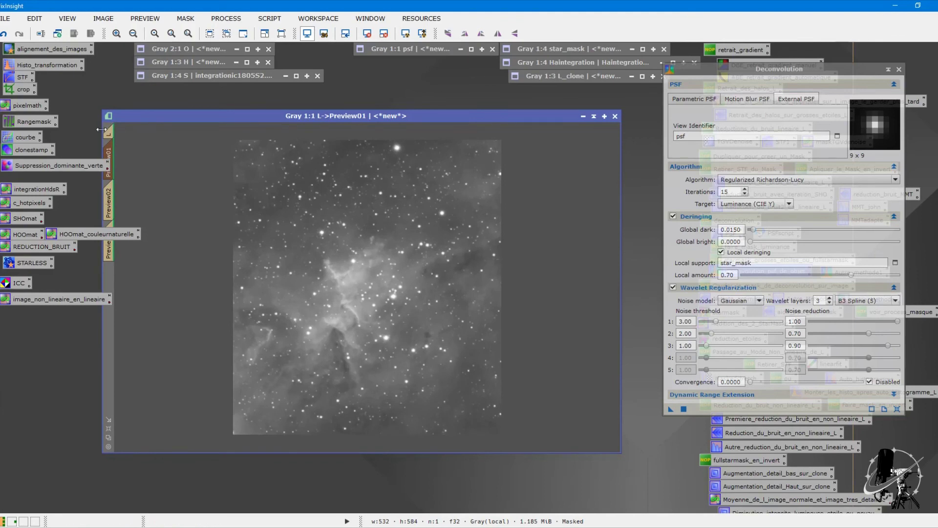
{"action": "left_click", "coordinate": [115, 134]}
{"action": "scroll", "coordinate": [610, 389], "scroll_direction": "down", "scroll_amount": 2}
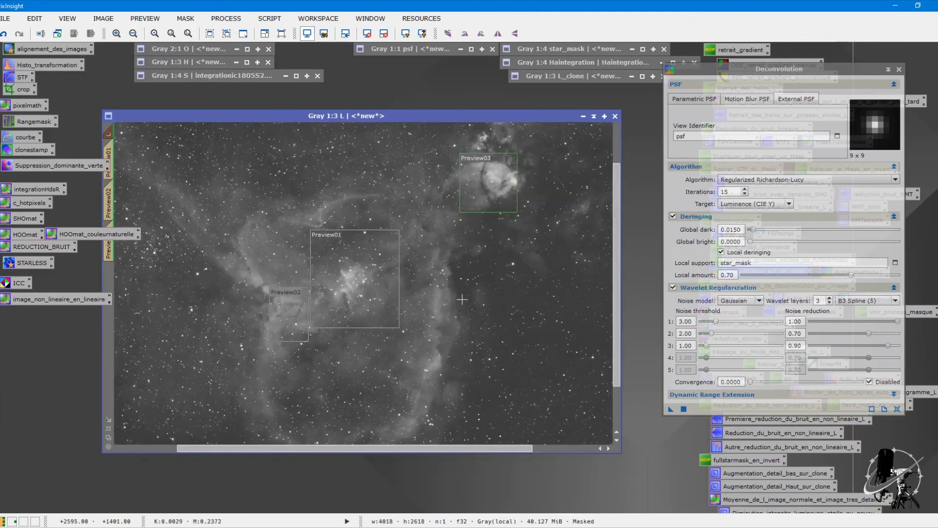
{"action": "left_click", "coordinate": [112, 193]}
{"action": "left_click", "coordinate": [111, 132]}
Close the Deconvolution process and delete all previews from the L image.
{"action": "left_click", "coordinate": [899, 70]}
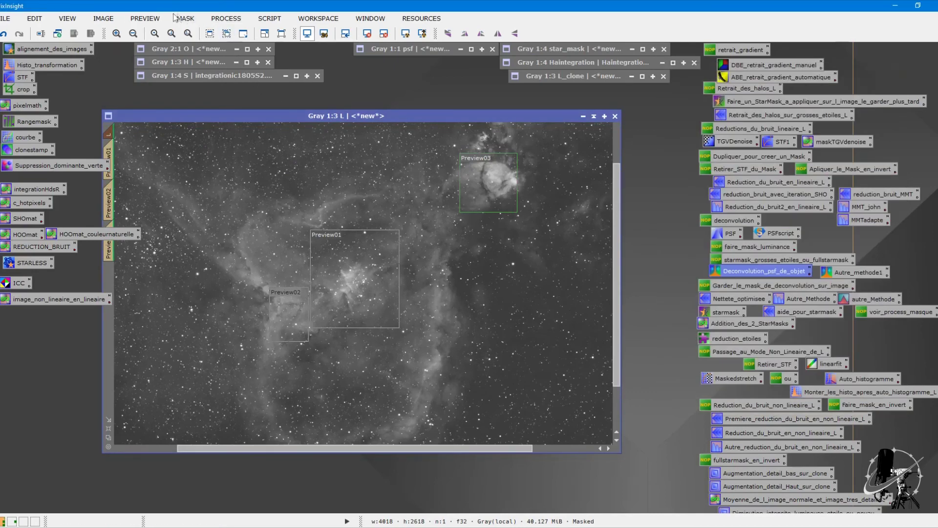
{"action": "left_click", "coordinate": [147, 18]}
{"action": "left_click", "coordinate": [186, 222]}
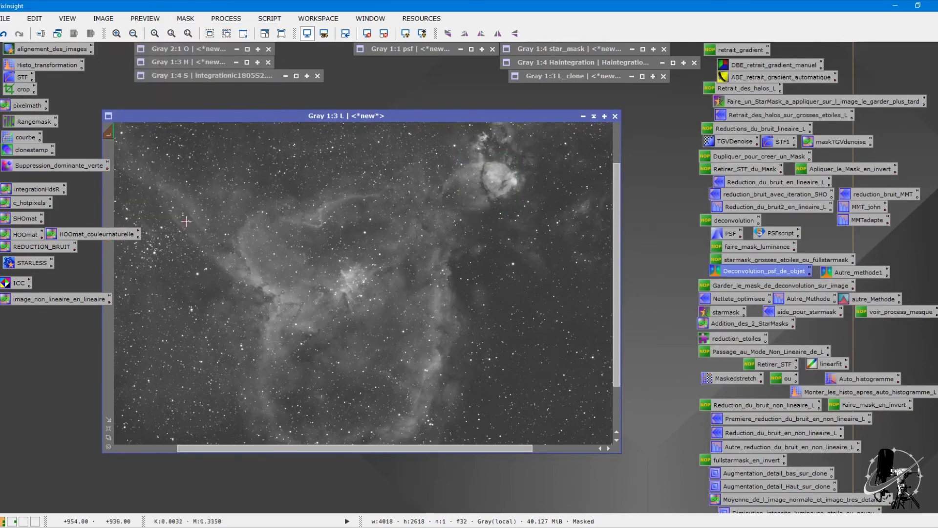
Remove the mask from L and reposition the image window with the view at 1:4.
{"action": "right_click", "coordinate": [328, 180]}
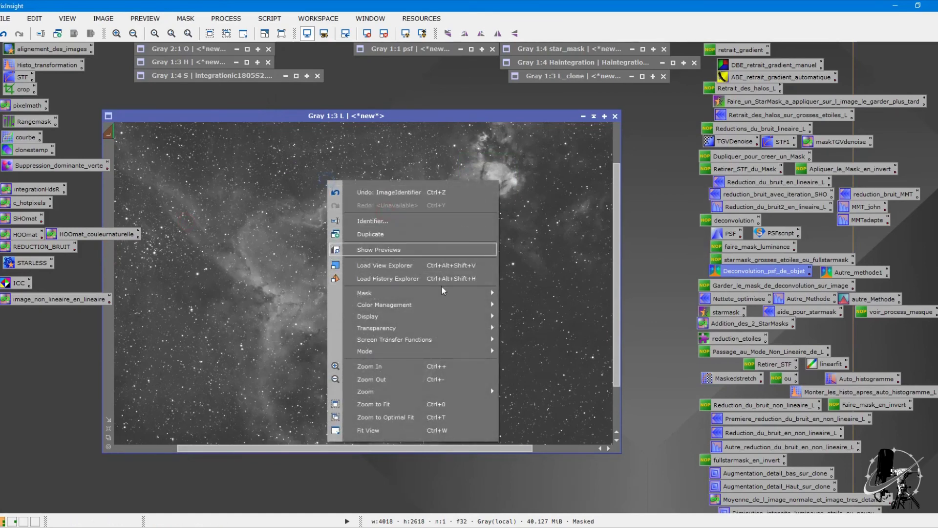
{"action": "mouse_move", "coordinate": [449, 293]}
{"action": "left_click", "coordinate": [534, 309]}
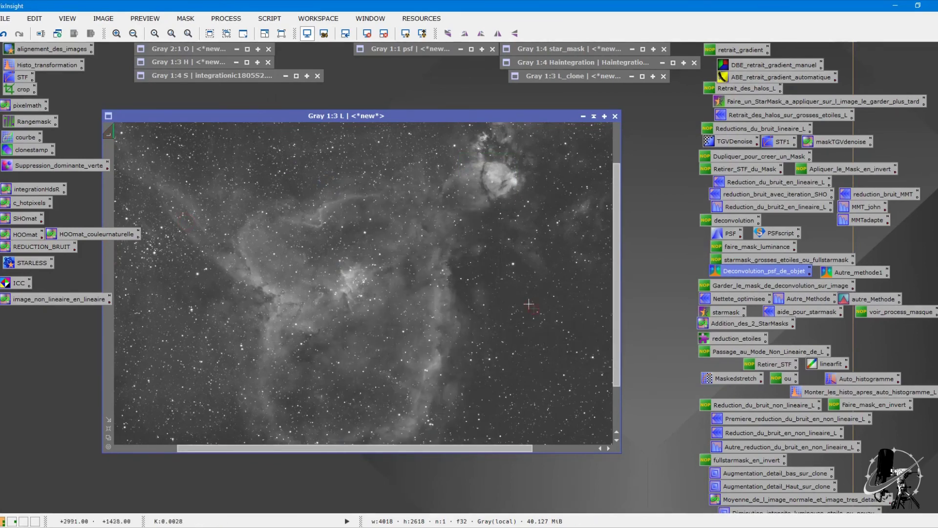
{"action": "scroll", "coordinate": [489, 243], "scroll_direction": "up", "scroll_amount": 1}
{"action": "scroll", "coordinate": [463, 249], "scroll_direction": "down", "scroll_amount": 2}
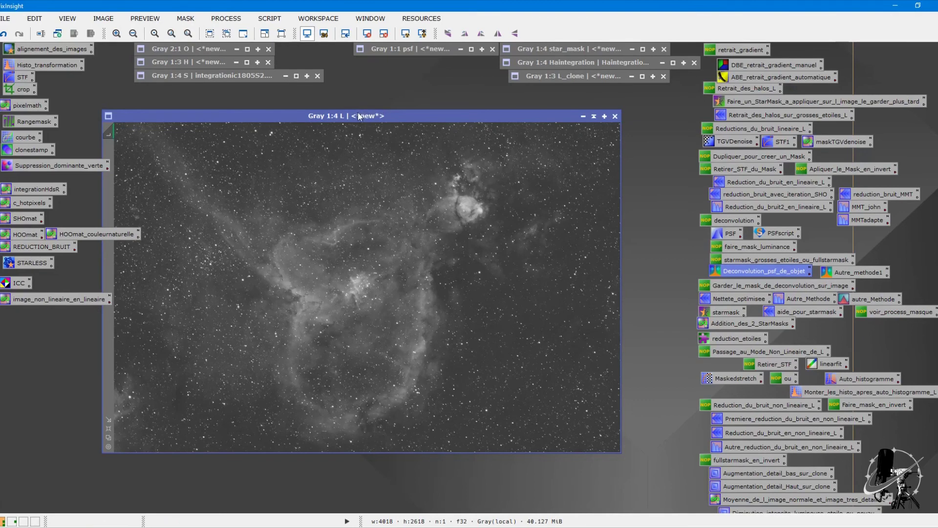
{"action": "left_click_drag", "start_coordinate": [368, 116], "coordinate": [401, 112]}
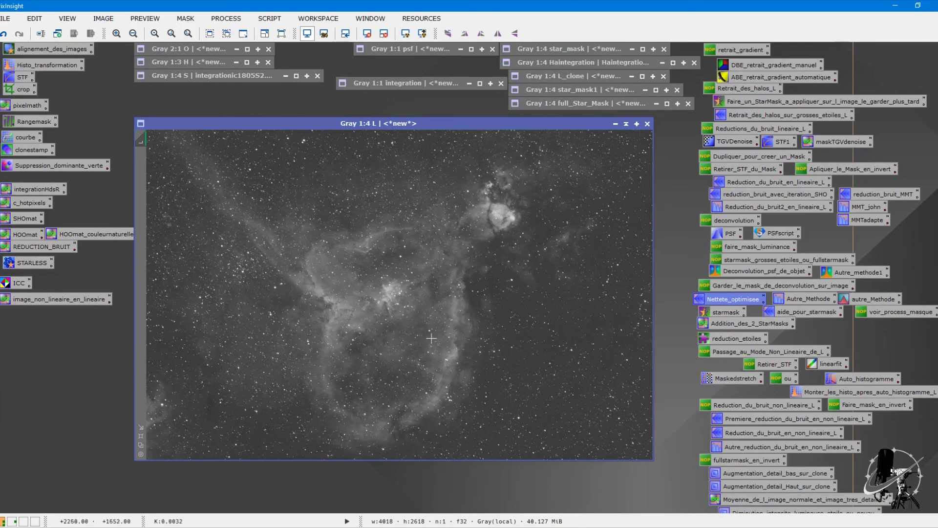
{"action": "left_click_drag", "start_coordinate": [481, 122], "coordinate": [439, 122]}
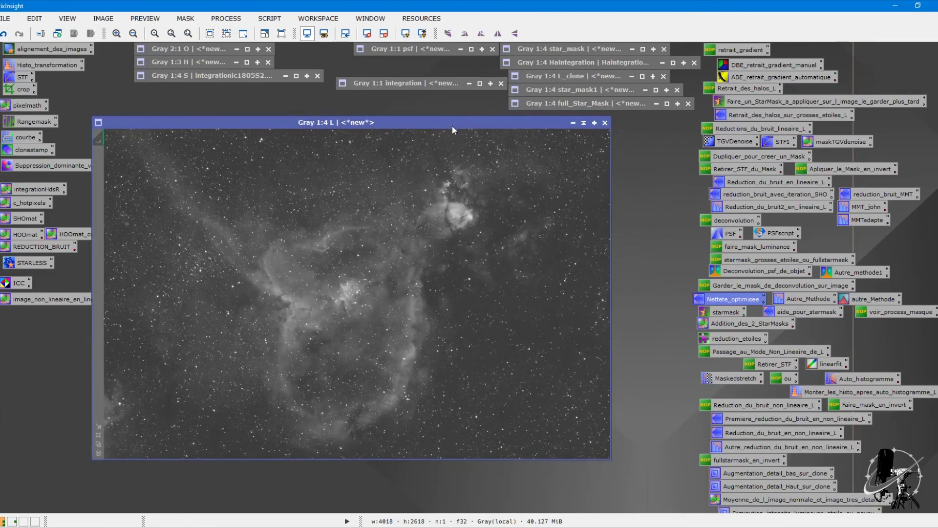
Review the layer and noise reduction settings of the saved MMT_john MultiscaleMedianTransform process, and close it without applying.
{"action": "double_click", "coordinate": [868, 209]}
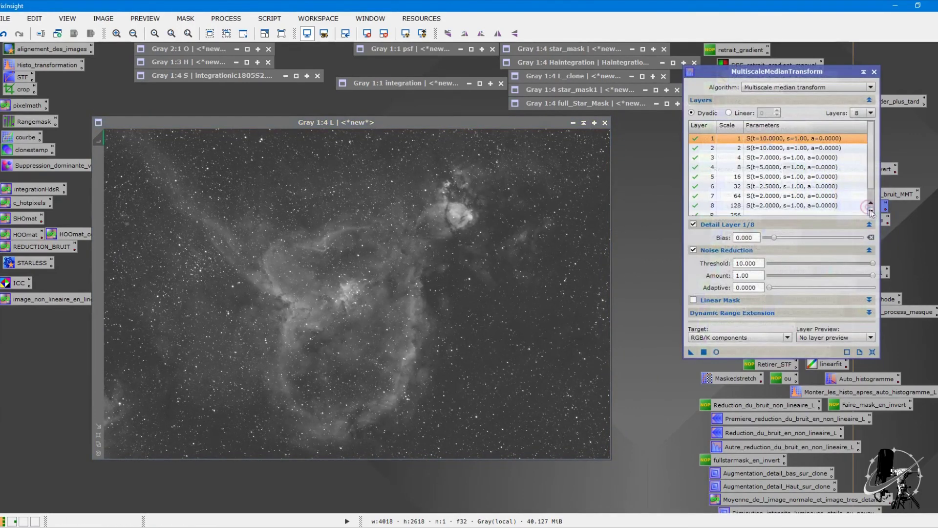
{"action": "left_click", "coordinate": [875, 72]}
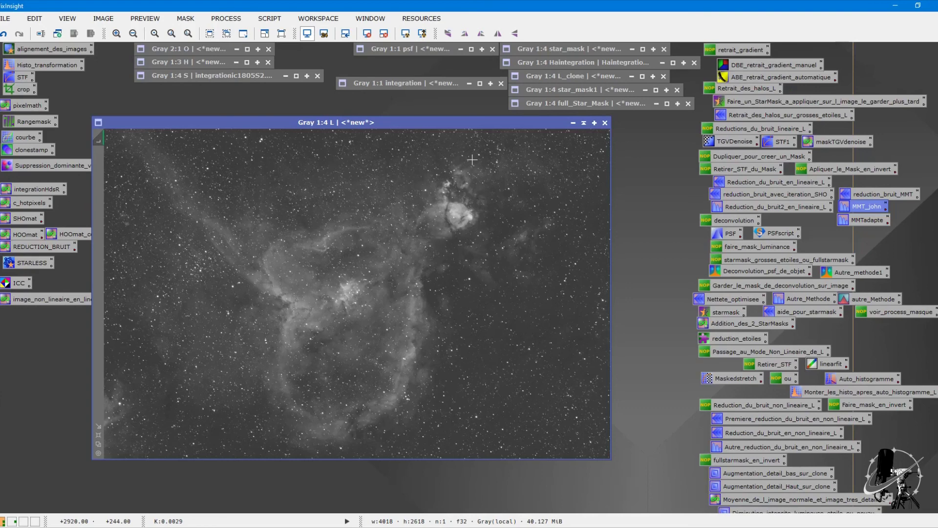
{"action": "key", "text": "ctrl+1"}
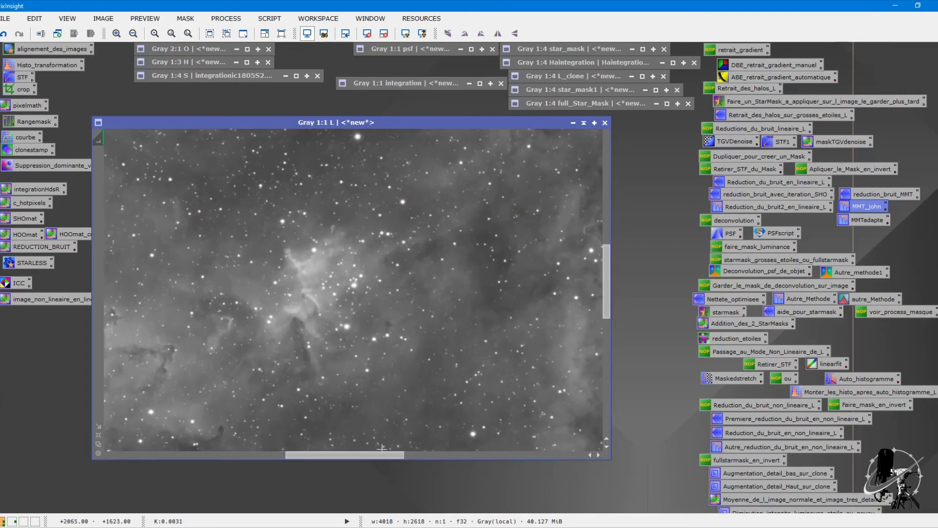
{"action": "scroll", "coordinate": [476, 320], "scroll_direction": "down", "scroll_amount": 2}
{"action": "left_click", "coordinate": [747, 144]}
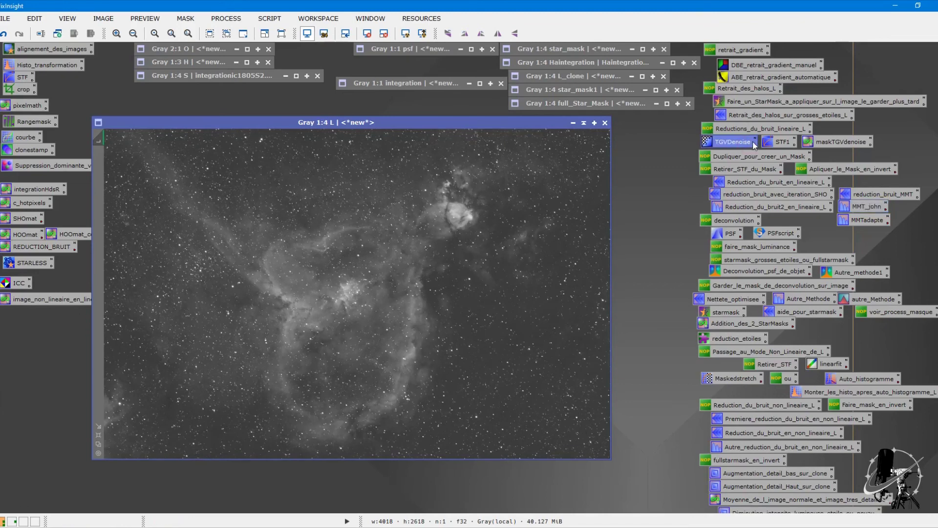
{"action": "double_click", "coordinate": [867, 206]}
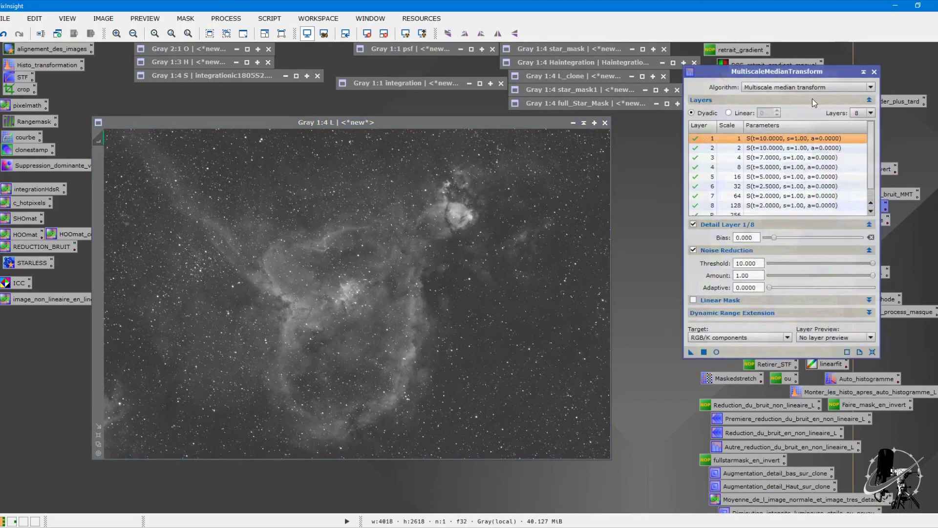
{"action": "left_click", "coordinate": [874, 72]}
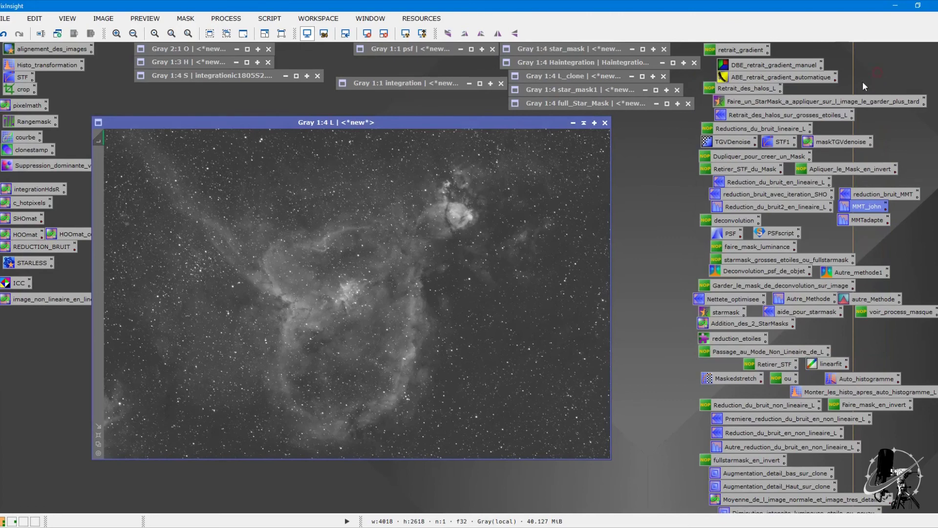
Examine the nebula edge and dark background of L at up to 2:1, and return to the 1:4 view.
{"action": "scroll", "coordinate": [441, 242], "scroll_direction": "up", "scroll_amount": 1}
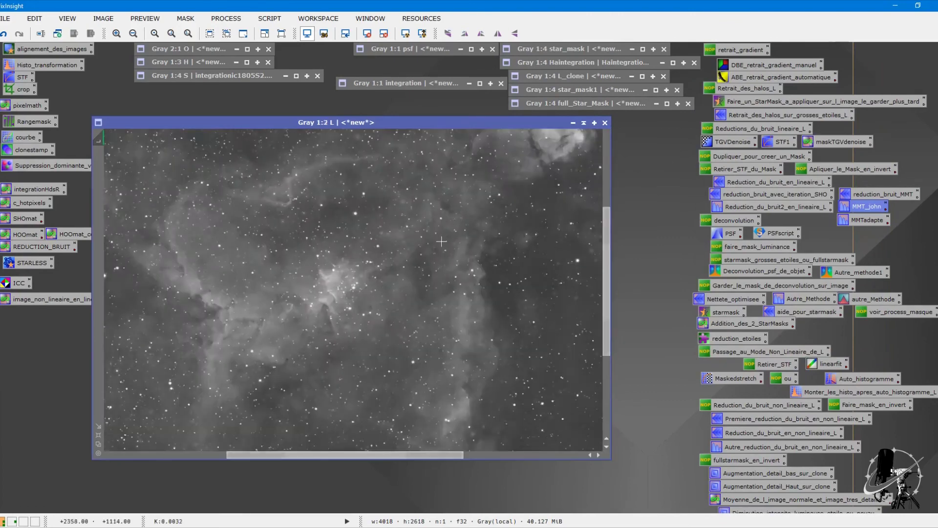
{"action": "scroll", "coordinate": [441, 242], "scroll_direction": "up", "scroll_amount": 1}
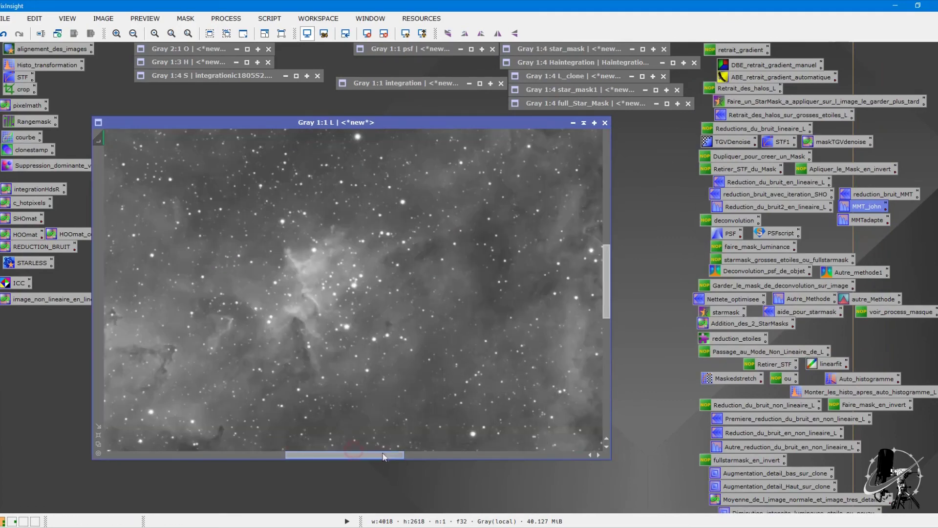
{"action": "left_click_drag", "start_coordinate": [384, 456], "coordinate": [455, 455]}
{"action": "scroll", "coordinate": [460, 407], "scroll_direction": "up", "scroll_amount": 1}
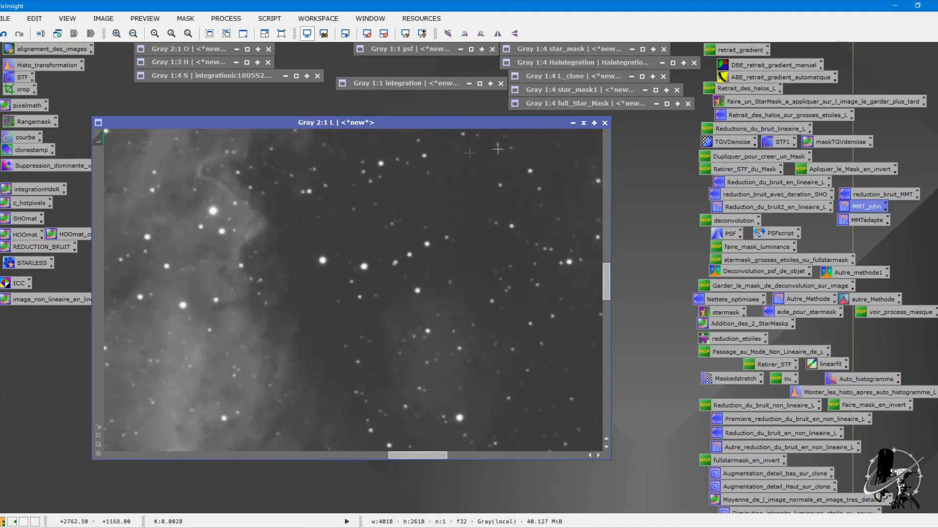
{"action": "scroll", "coordinate": [407, 238], "scroll_direction": "down", "scroll_amount": 1}
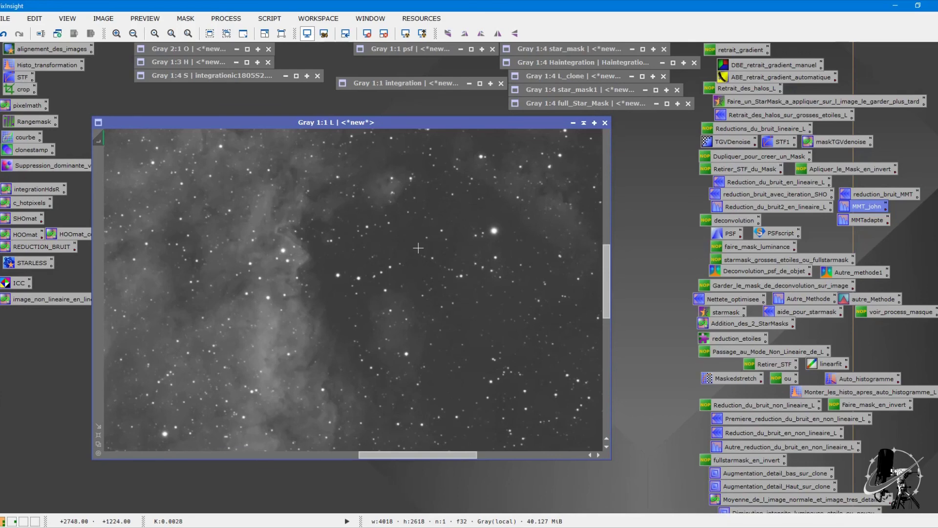
{"action": "scroll", "coordinate": [424, 240], "scroll_direction": "down", "scroll_amount": 3}
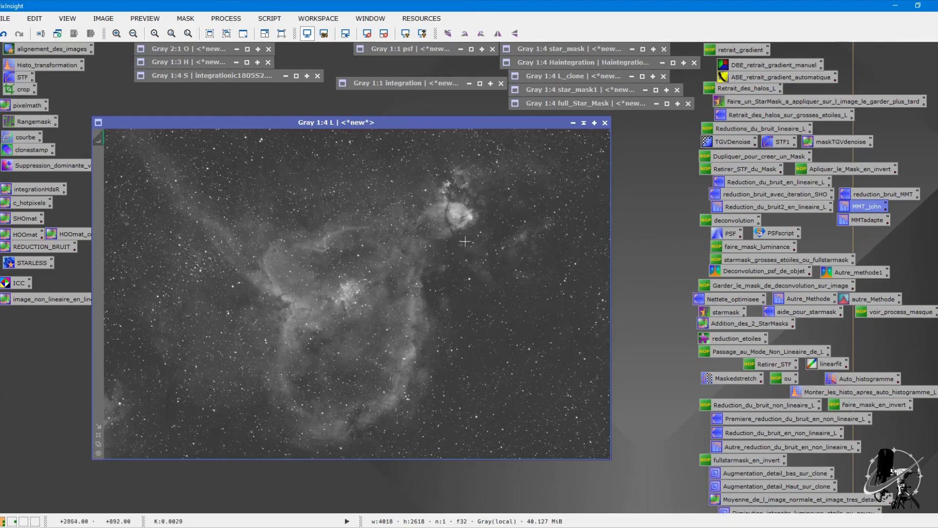
{"action": "left_click_drag", "start_coordinate": [373, 118], "coordinate": [410, 119]}
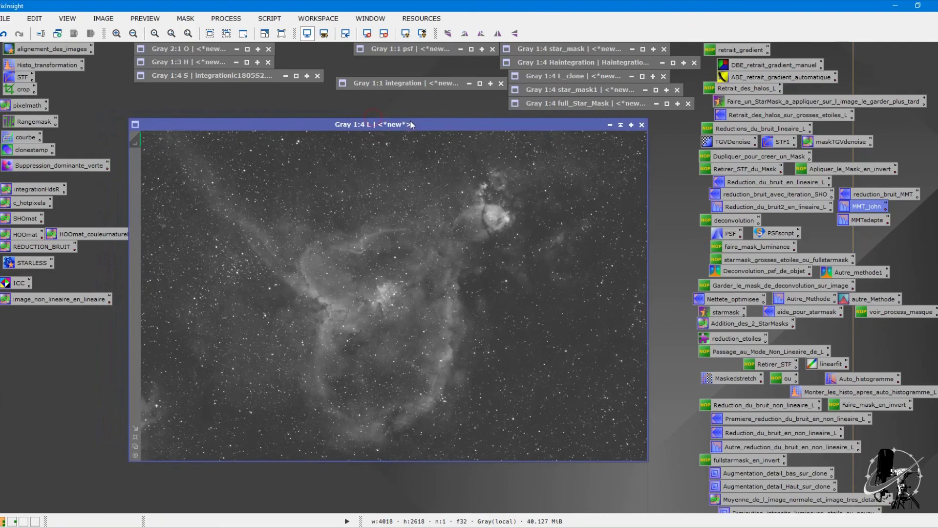